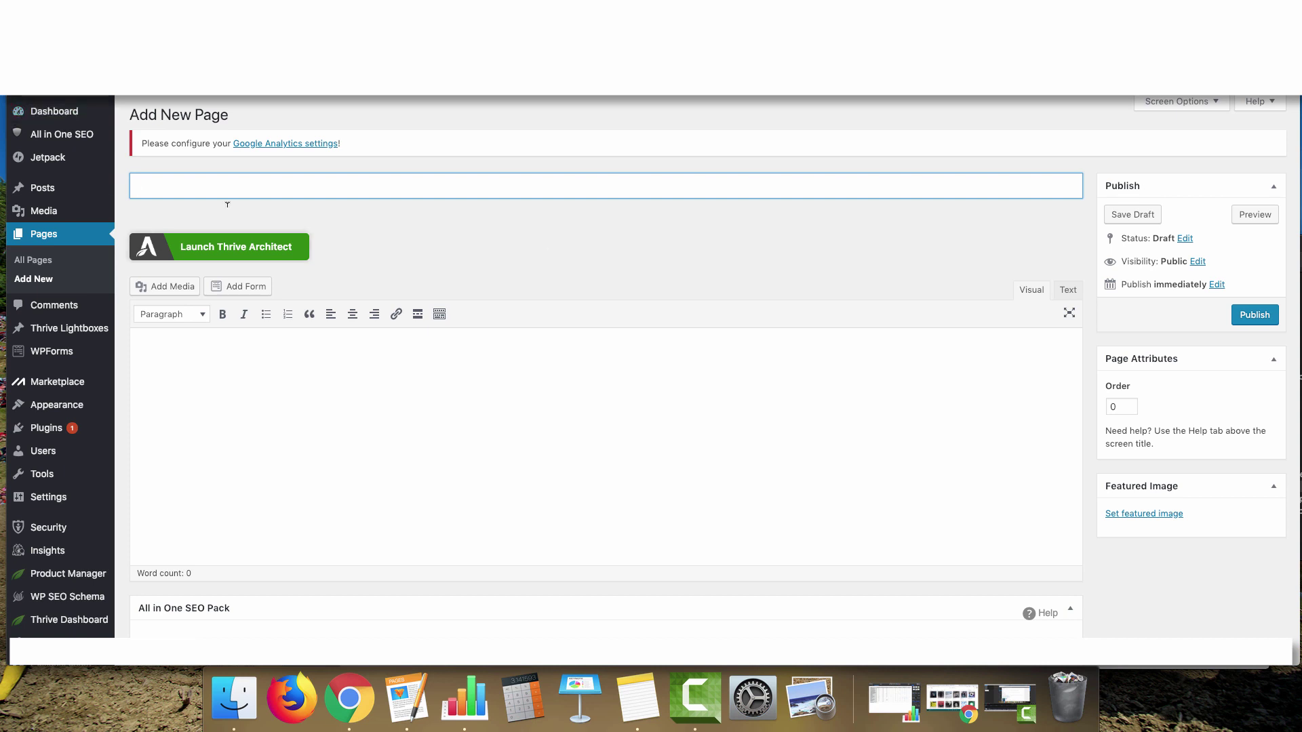
# Launch Thrive Architect on the blank Add New Page screen
pyautogui.click(221, 259)
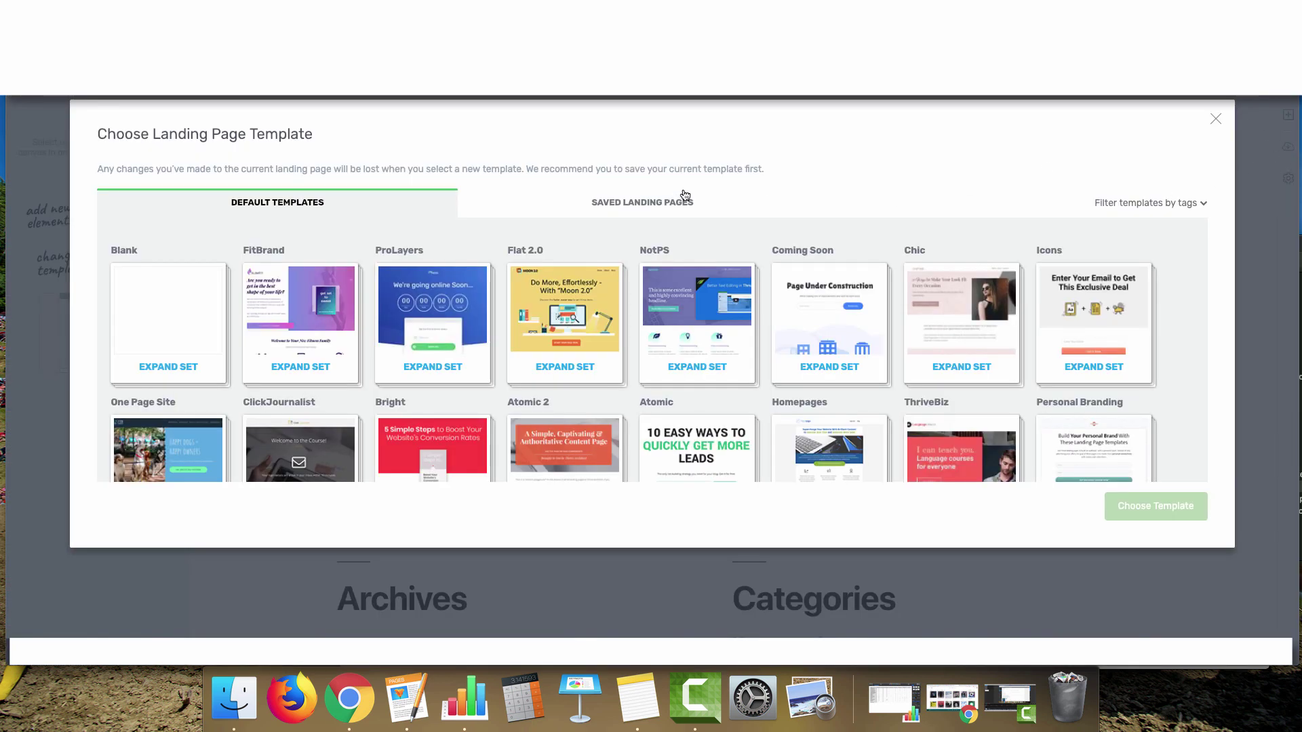
# Apply the ThriveBiz Medical landing page template from the expanded ThriveBiz set
pyautogui.scroll(-2, 300, 239)
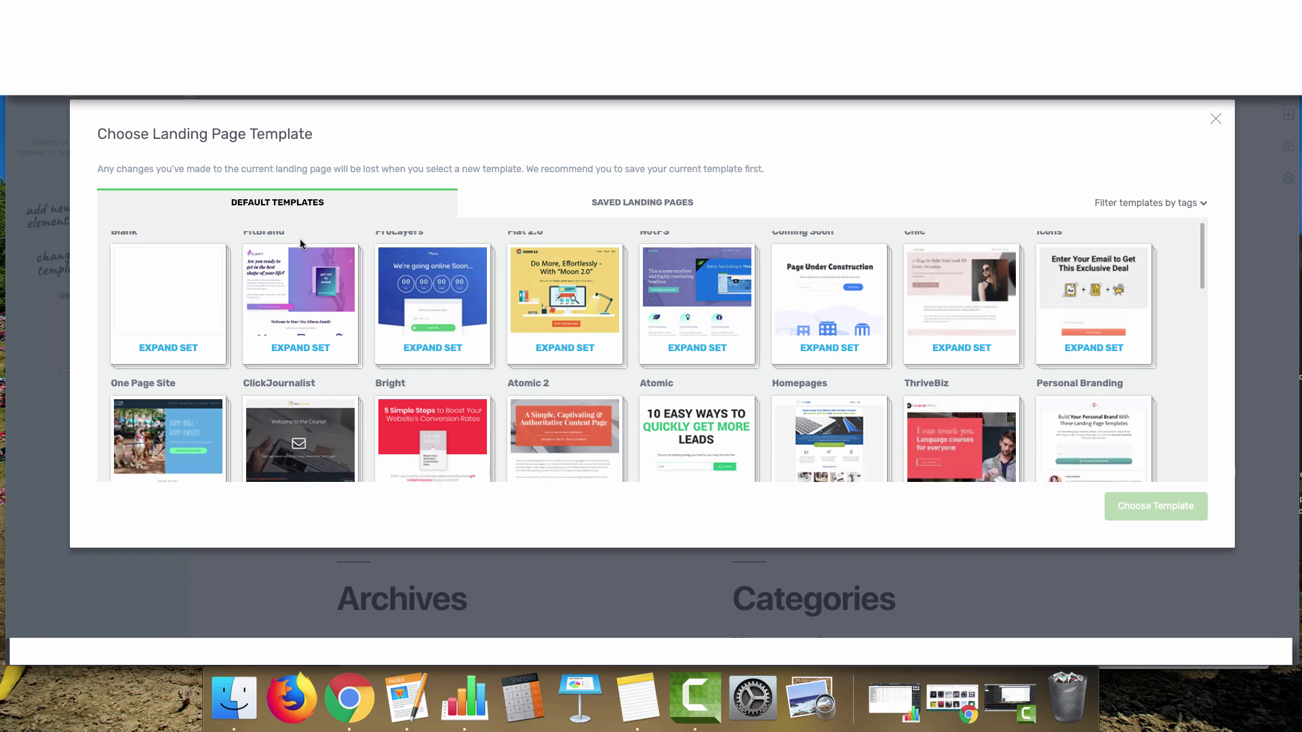
pyautogui.click(812, 356)
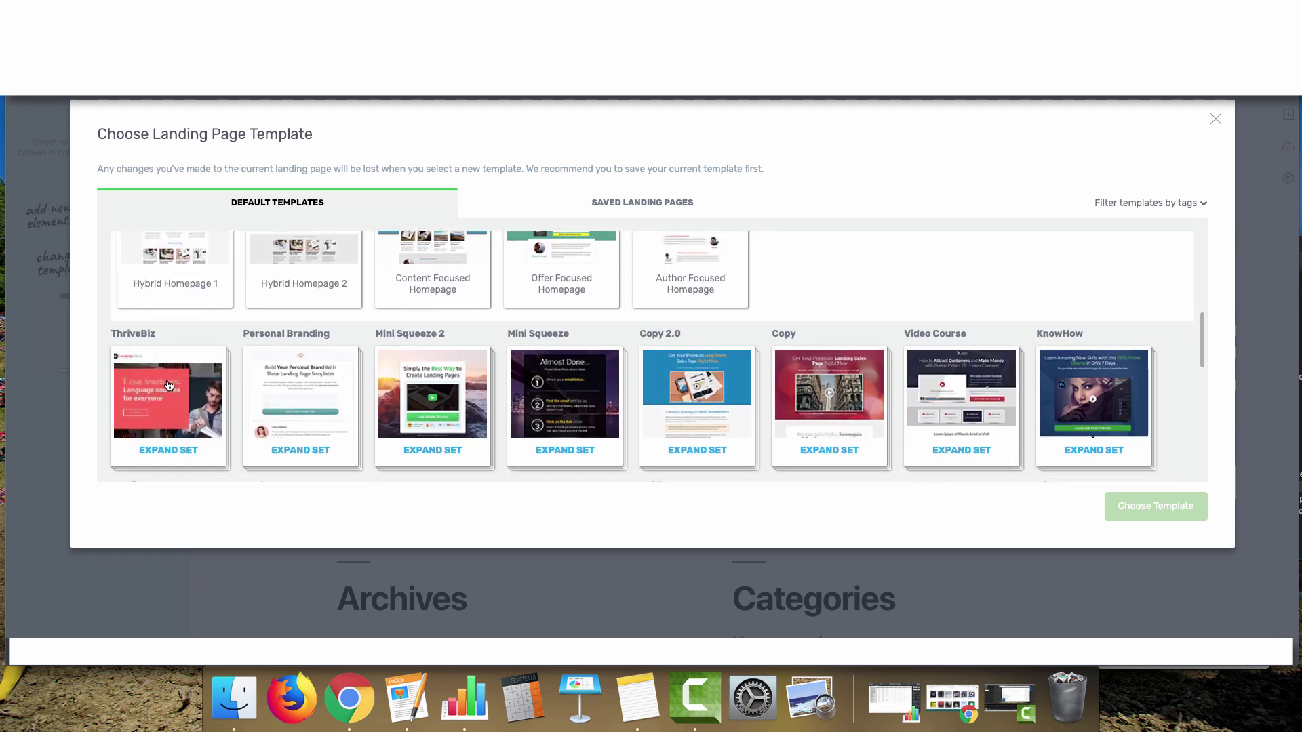
pyautogui.click(169, 385)
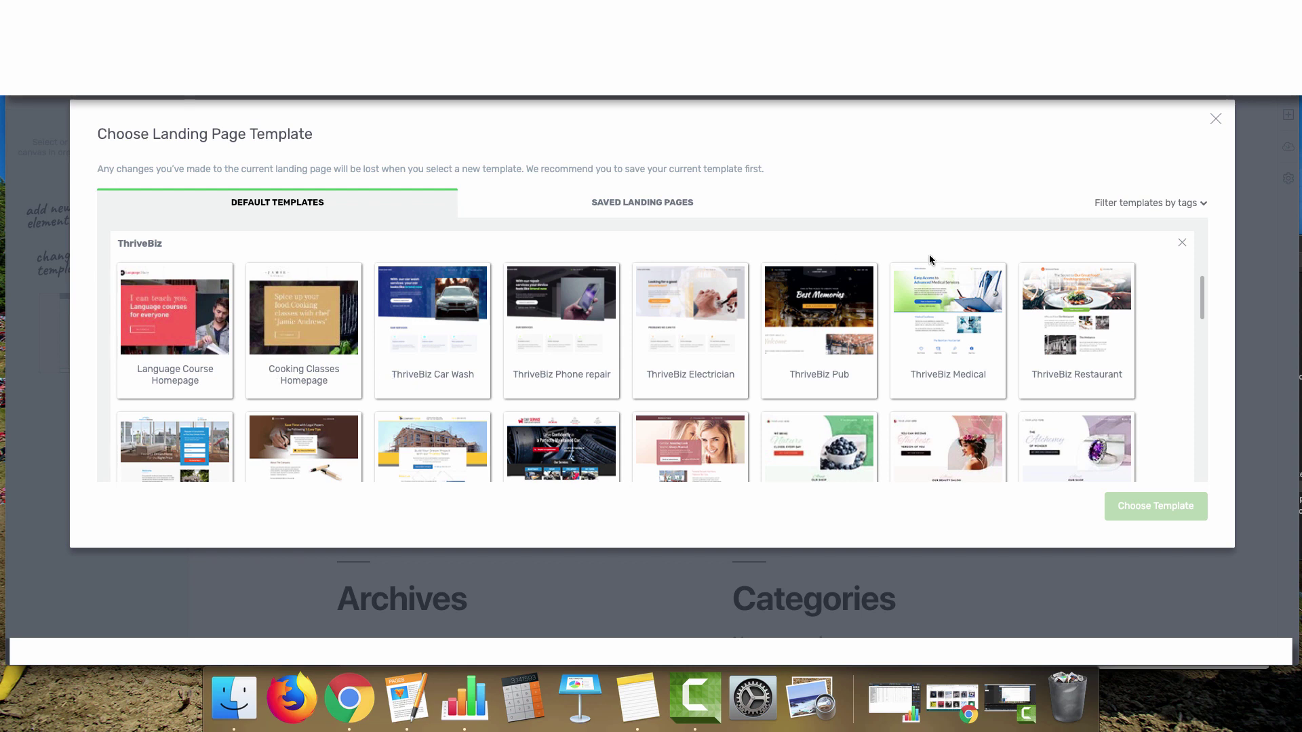
pyautogui.click(950, 306)
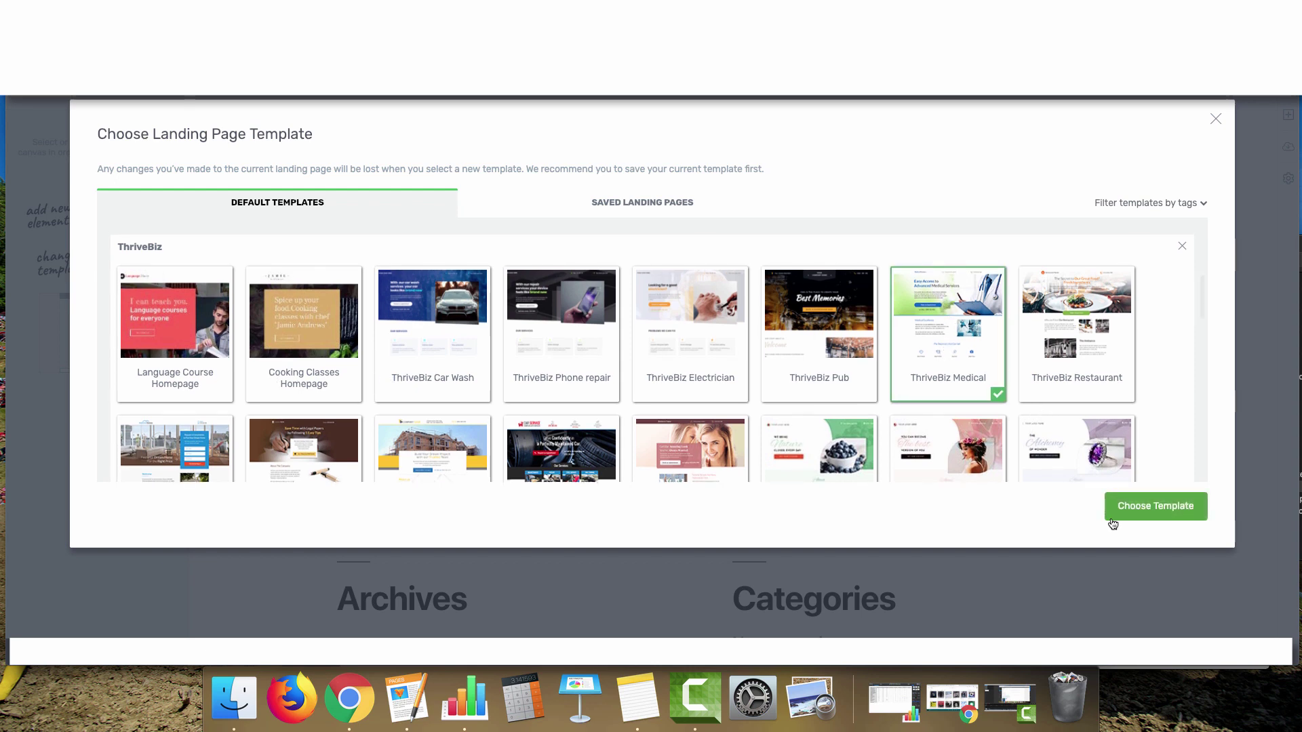
pyautogui.click(1155, 508)
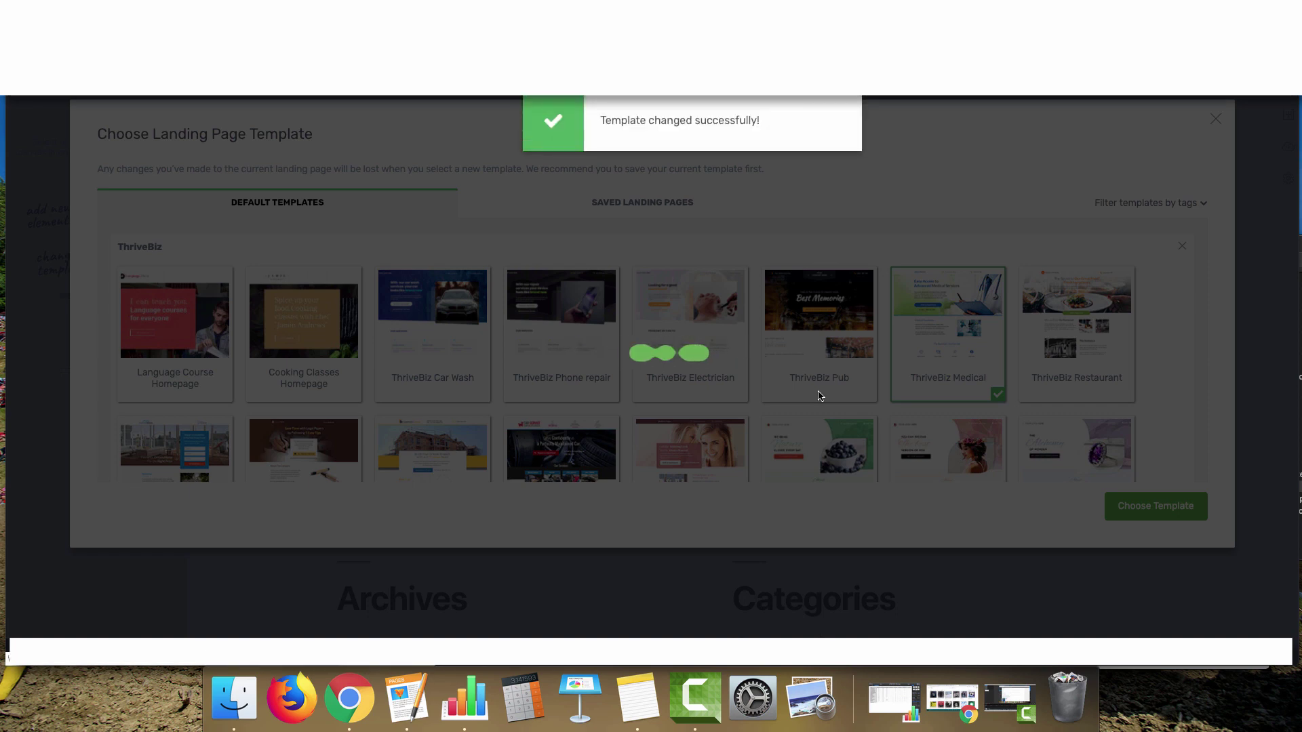
# Change the MedicalPractice logo to 'XXX Cleaning Services' and delete the header street address
pyautogui.scroll(-5, 383, 255)
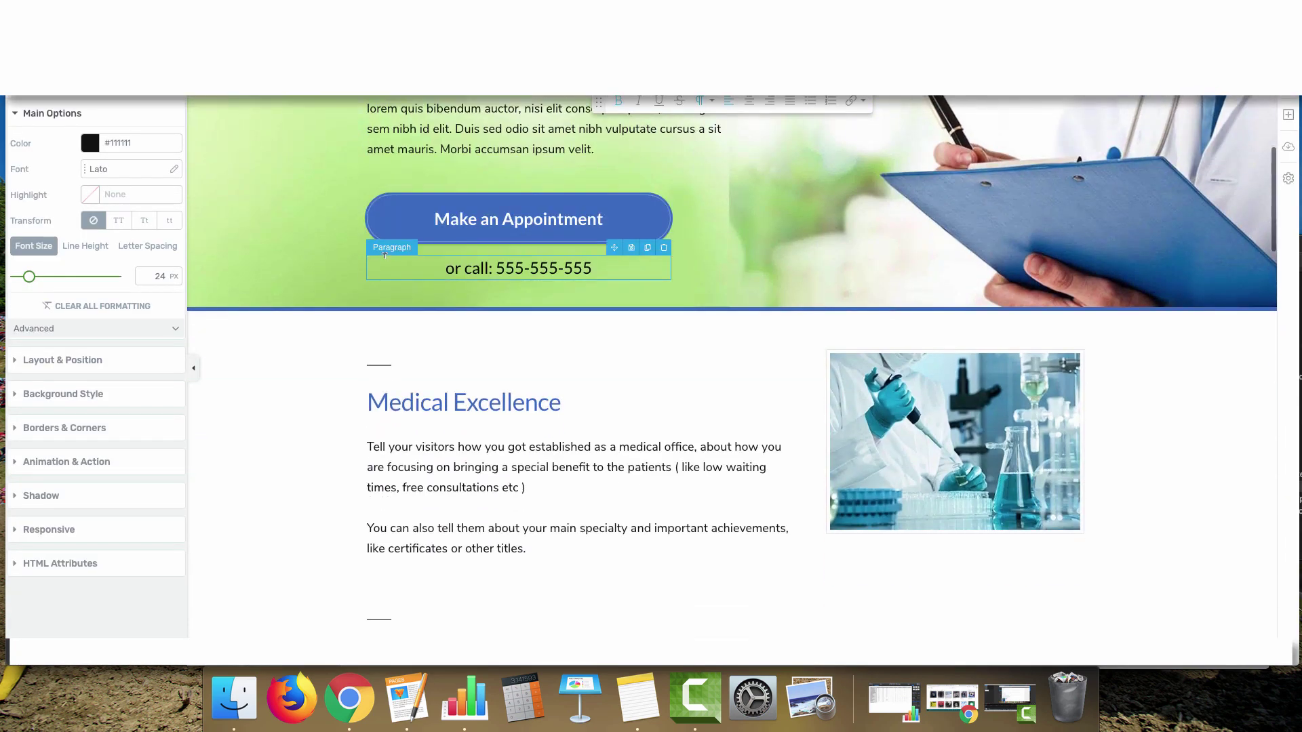
pyautogui.scroll(5, 385, 254)
pyautogui.click(407, 231)
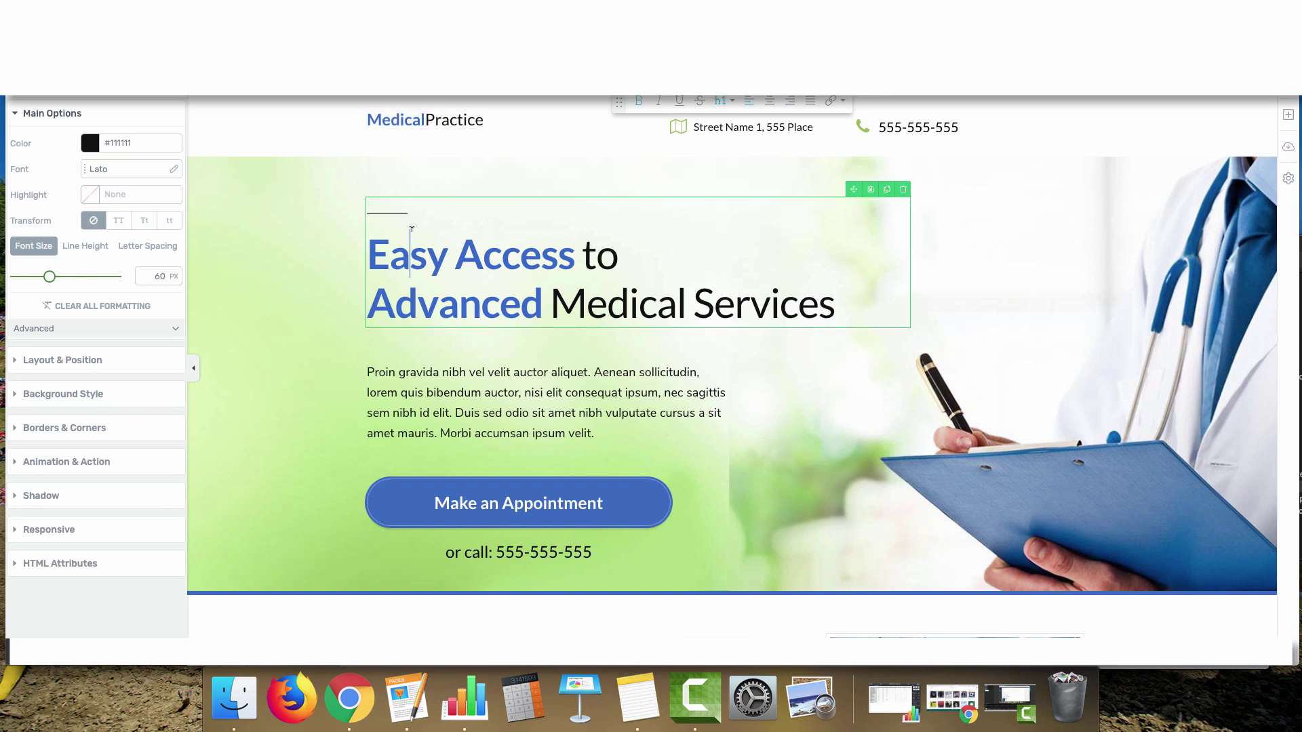
pyautogui.moveTo(367, 252); pyautogui.dragTo(828, 295)
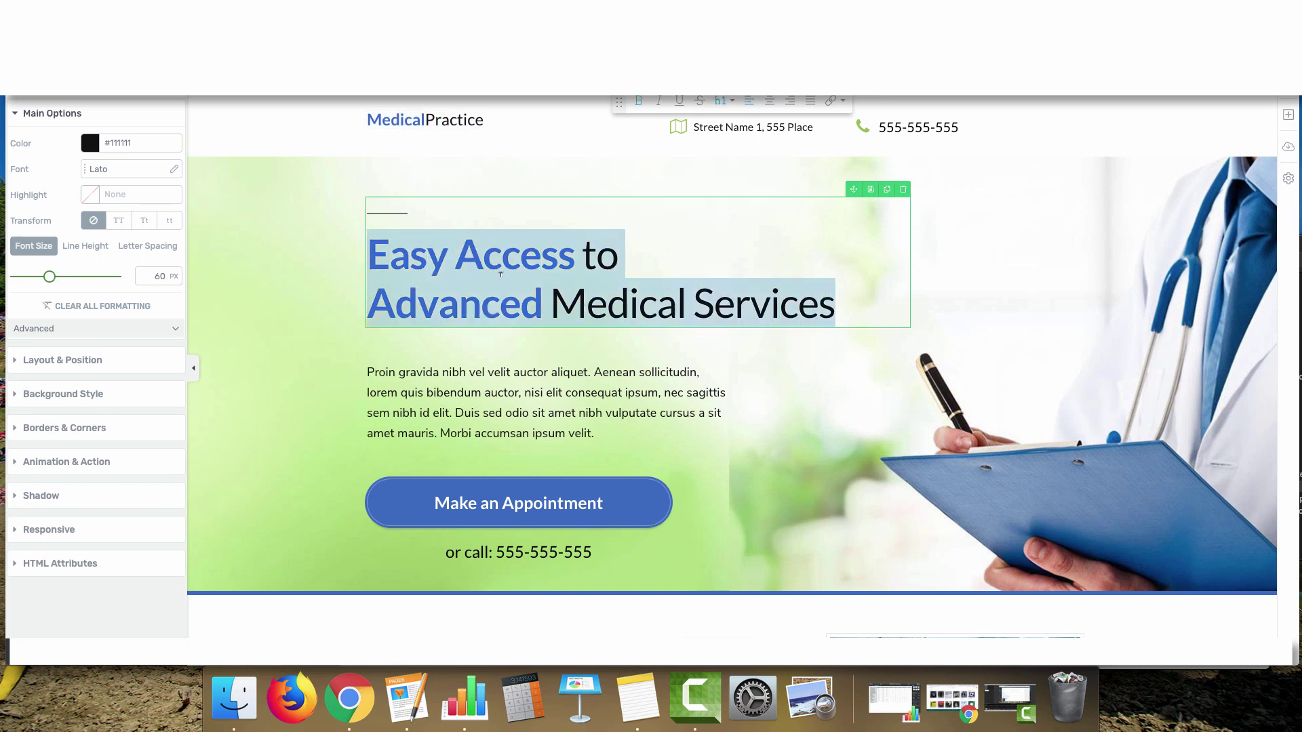
pyautogui.click(621, 256)
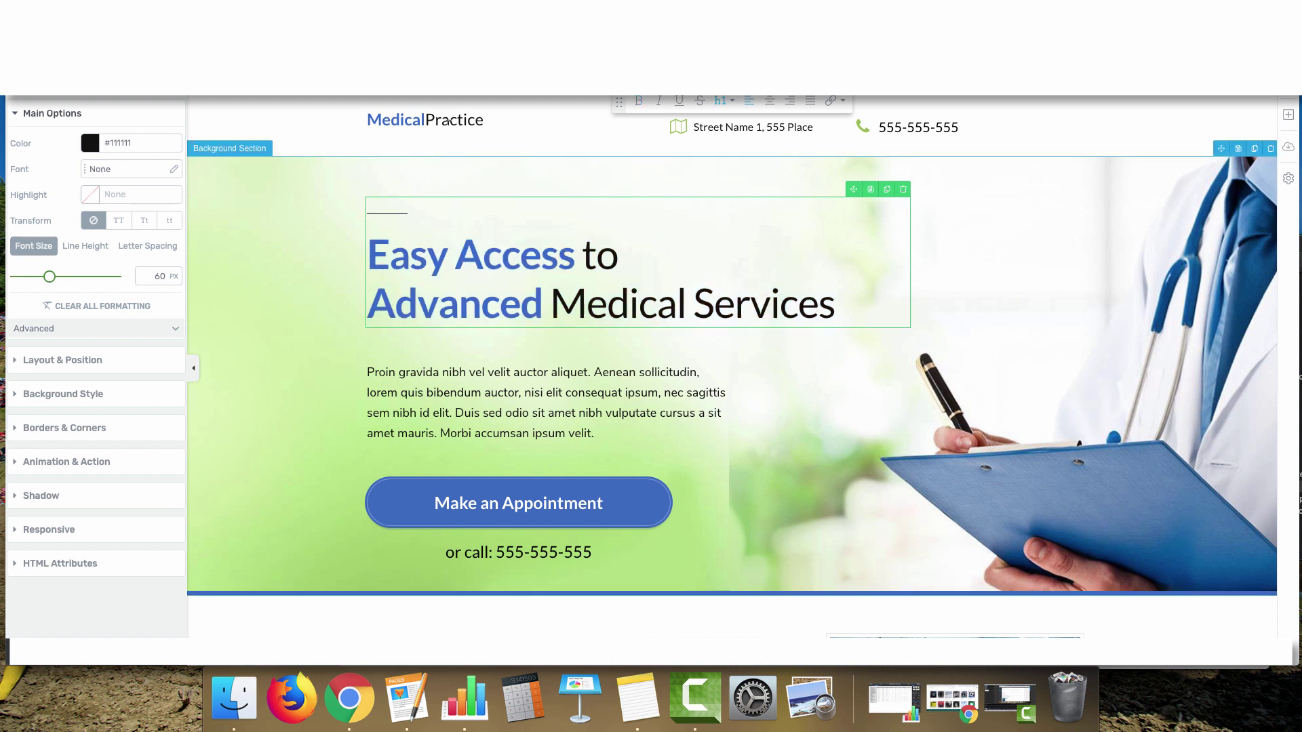
pyautogui.moveTo(485, 121); pyautogui.dragTo(337, 123)
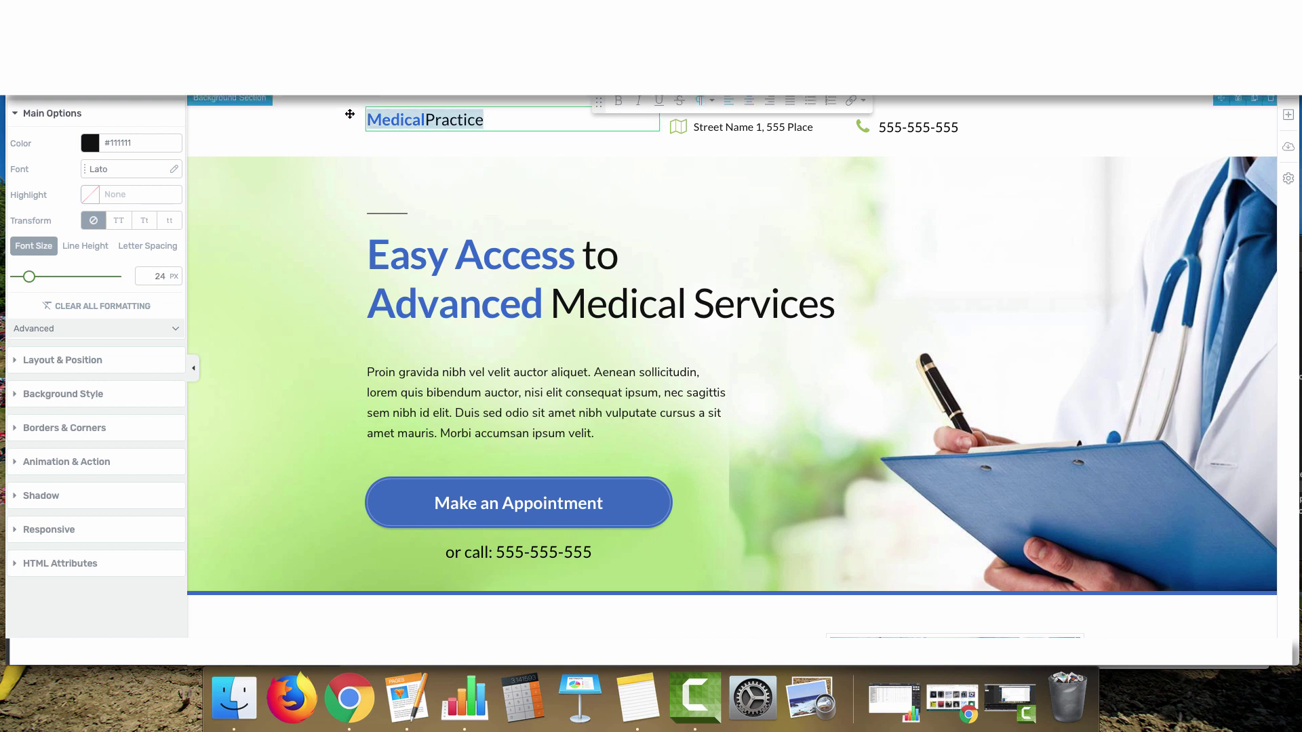
pyautogui.write('XXX ')
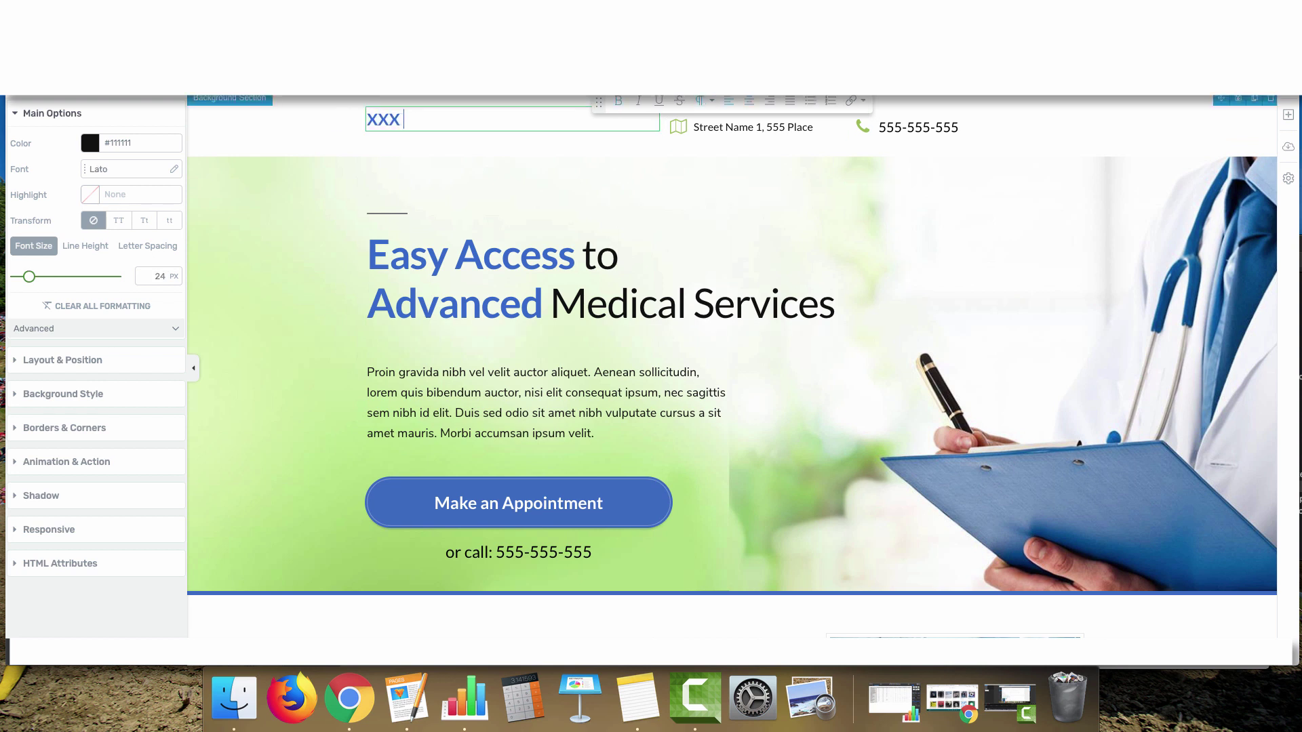
pyautogui.write('Cleaning Services')
pyautogui.click(753, 127)
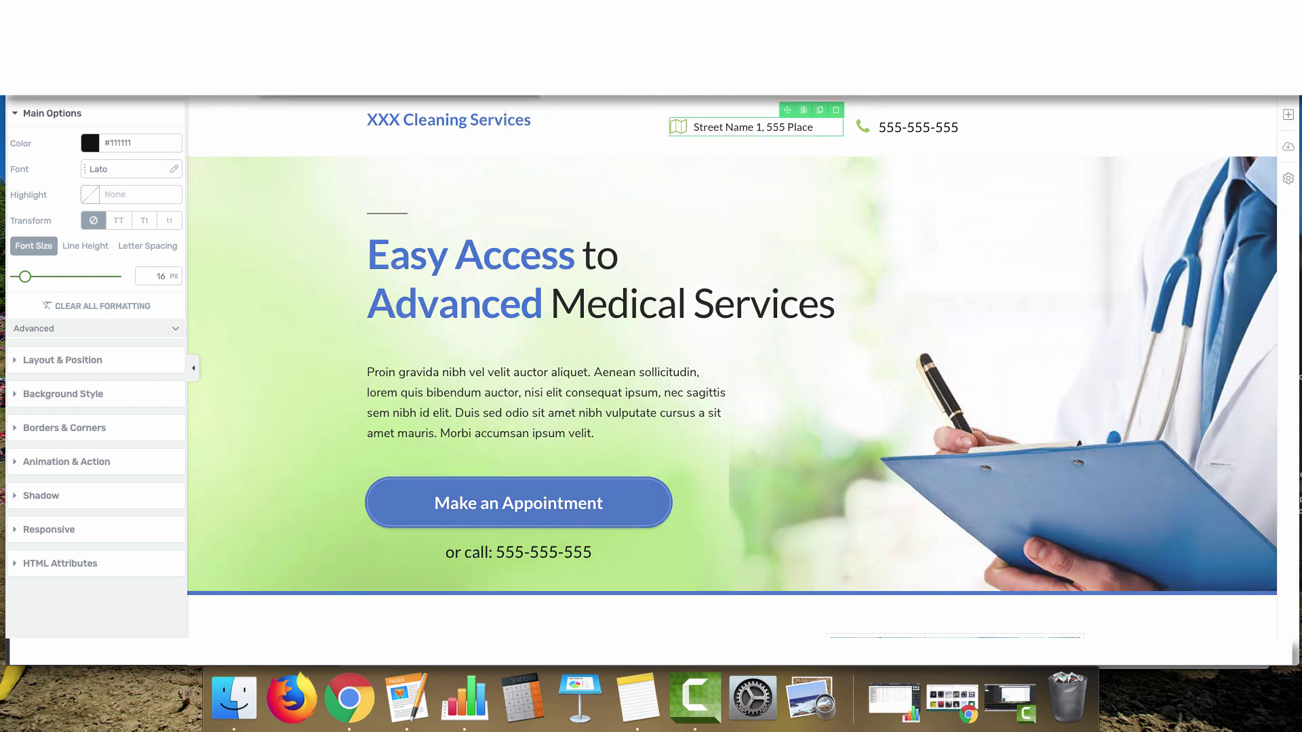
pyautogui.click(836, 110)
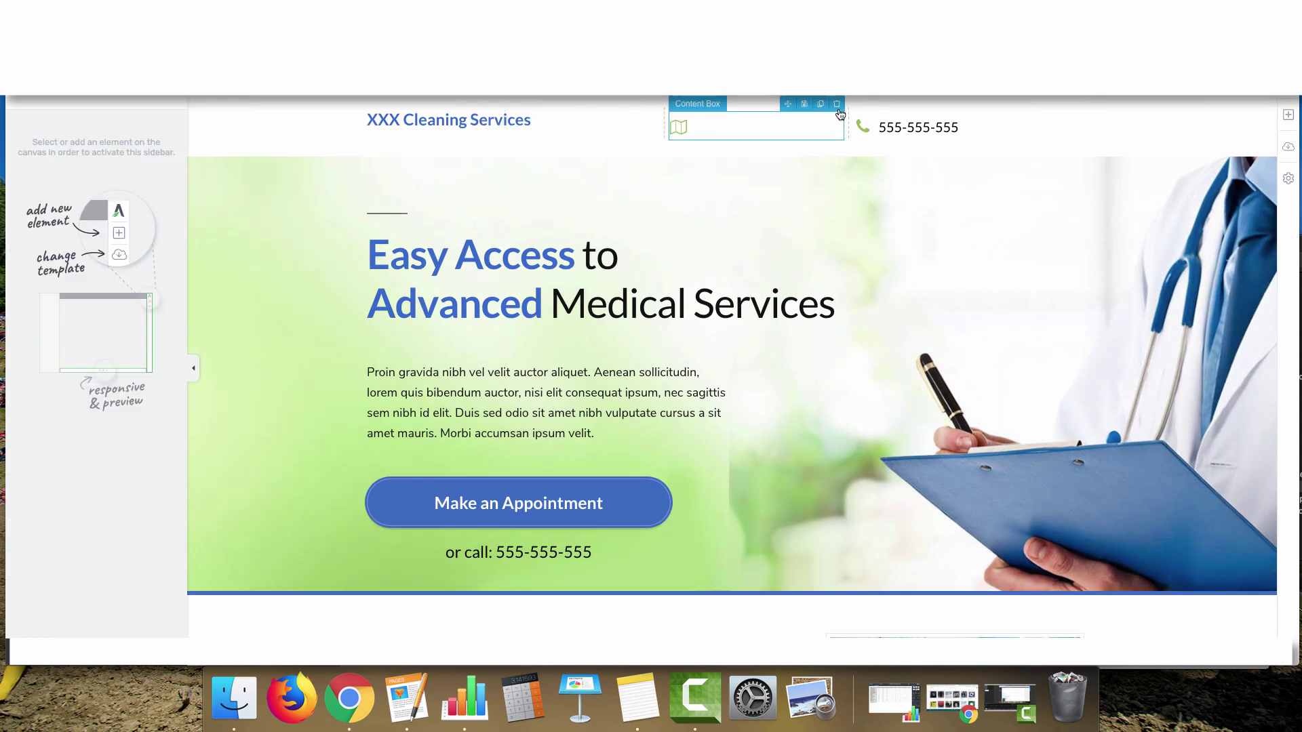
# Insert a Content Box under the header and drop a Custom Menu element into it
pyautogui.click(1288, 114)
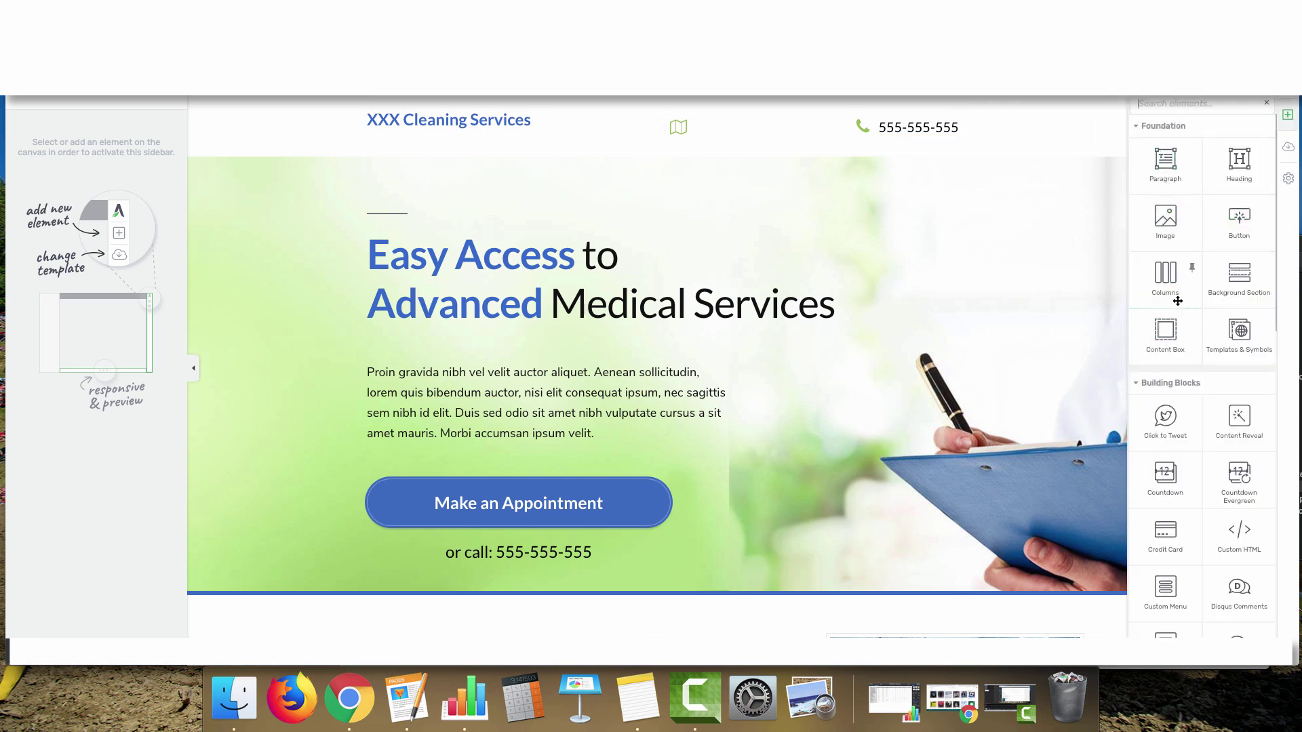
pyautogui.moveTo(1165, 330); pyautogui.dragTo(683, 152)
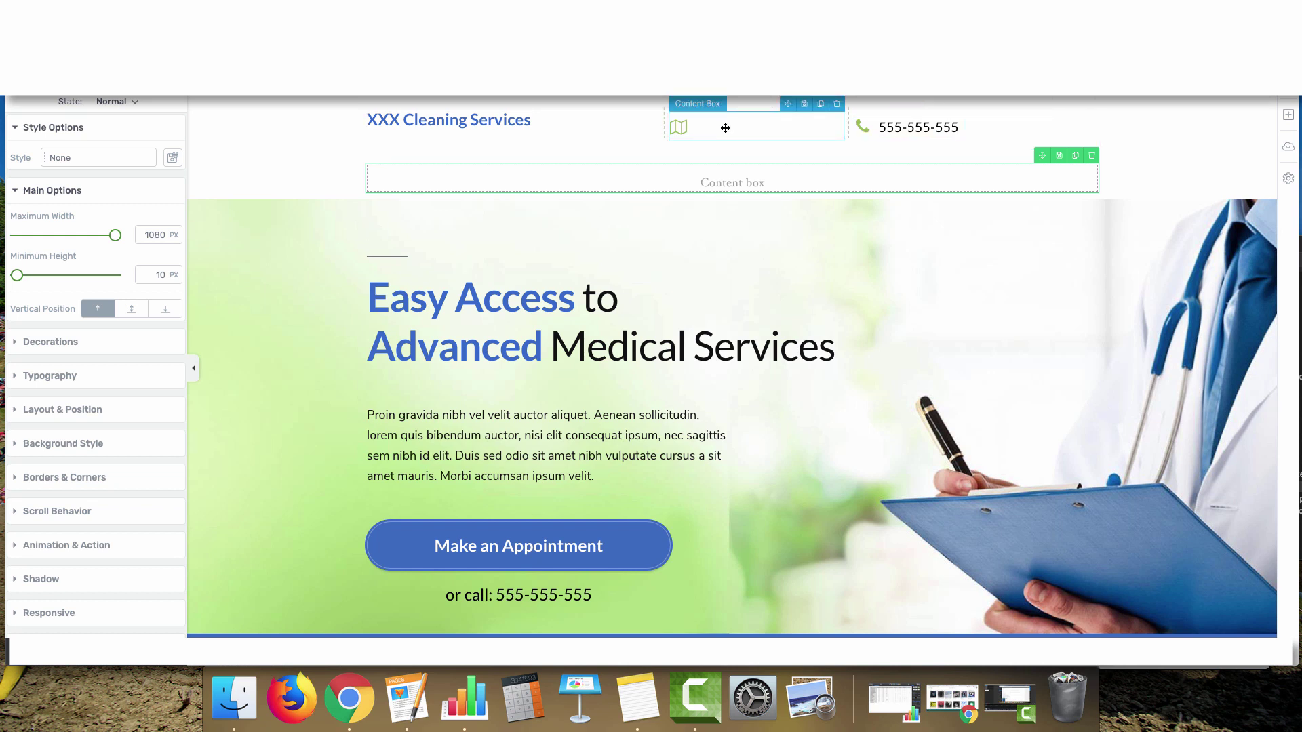
pyautogui.hscroll(1, 718, 218)
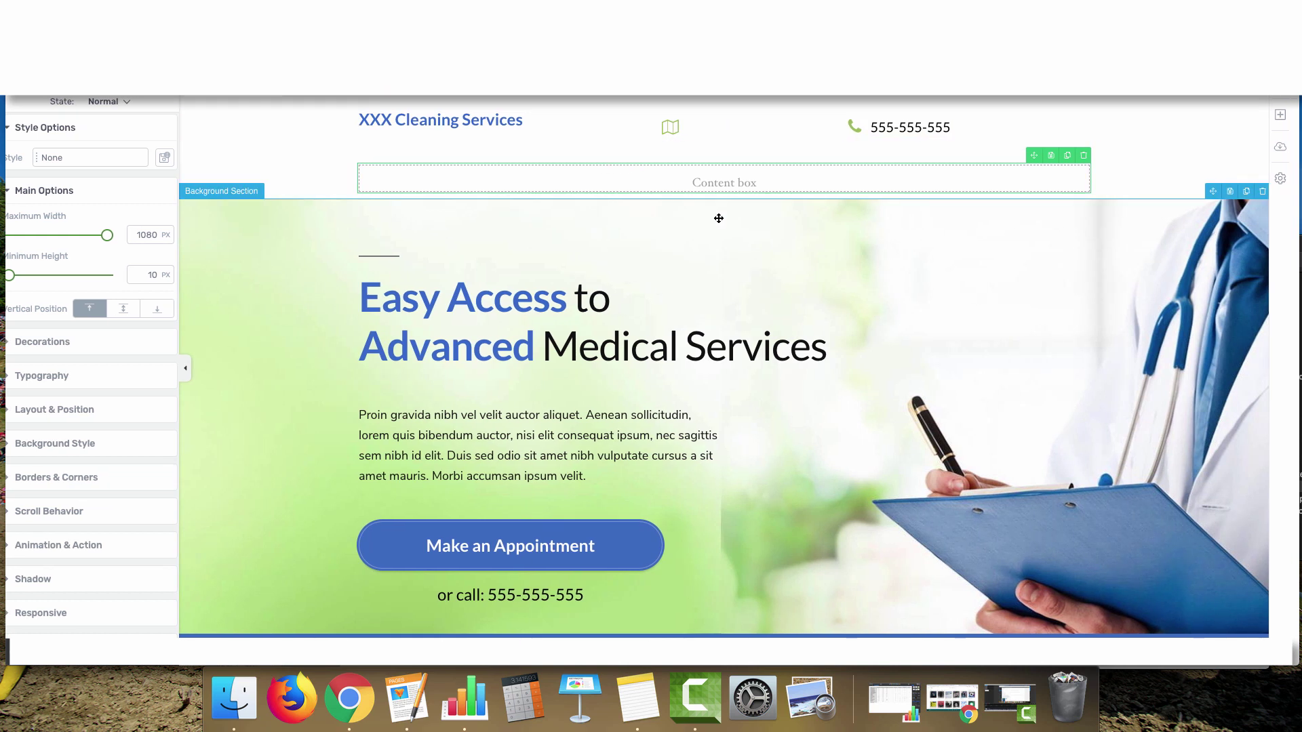
pyautogui.hscroll(-1, 719, 218)
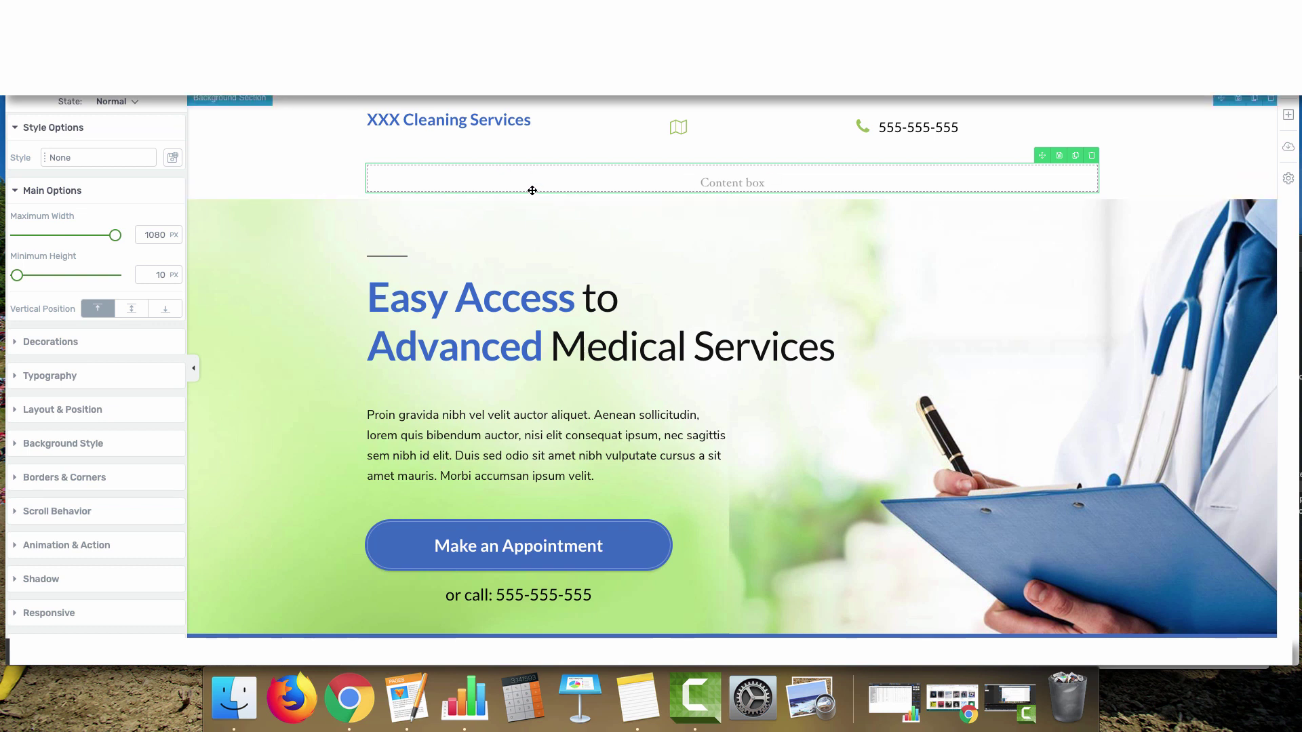
pyautogui.click(1289, 117)
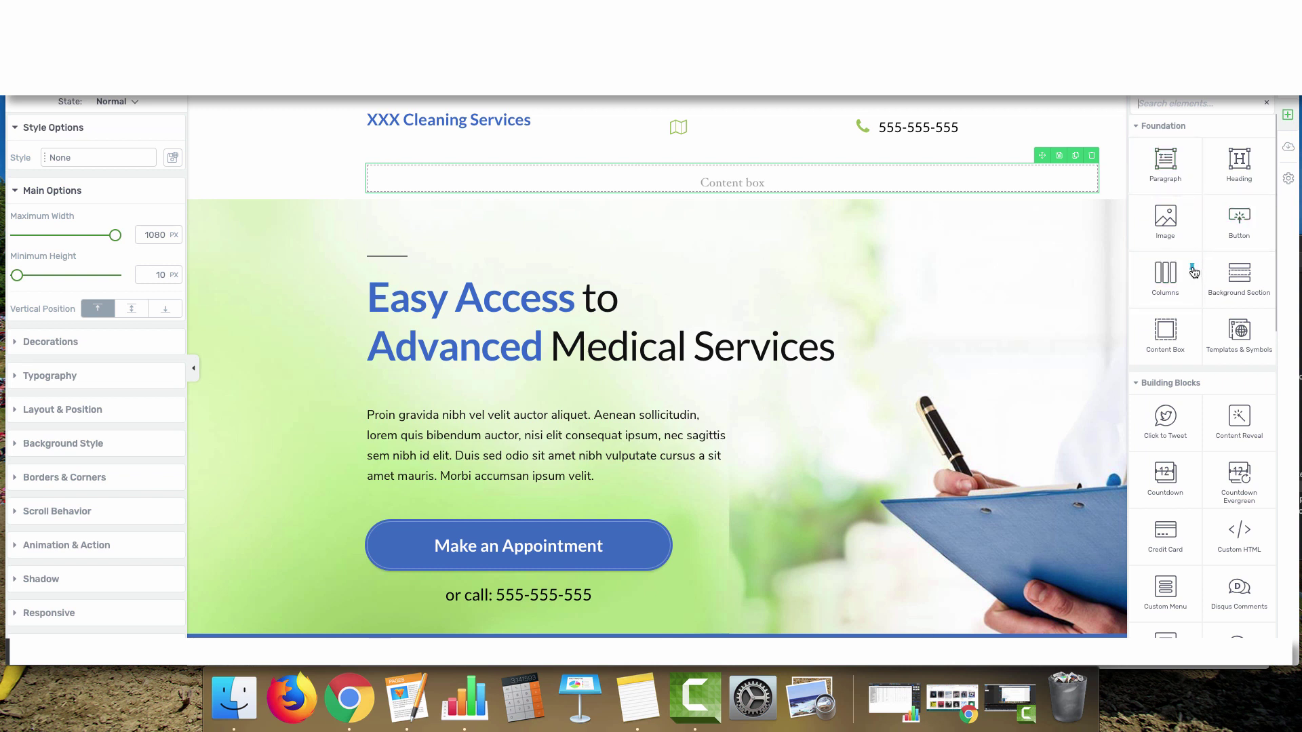
pyautogui.moveTo(1165, 589); pyautogui.dragTo(669, 173)
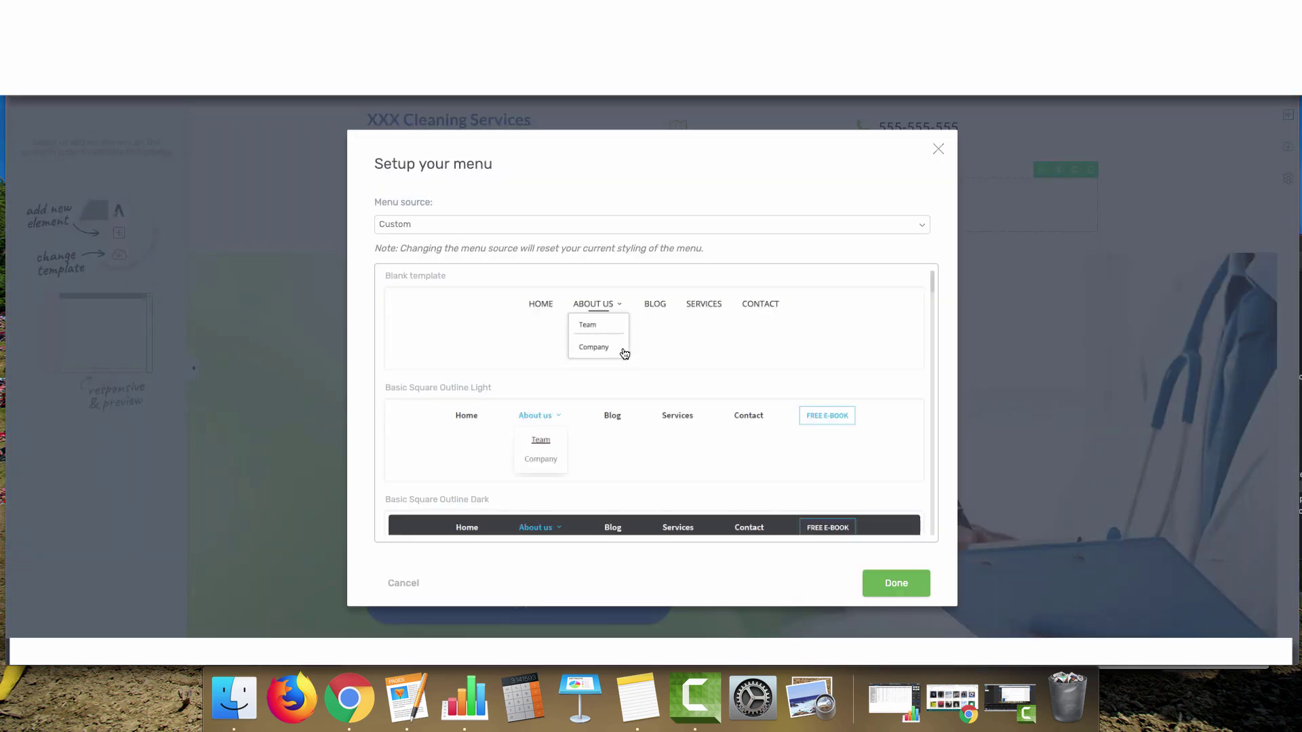
# Choose the Basic Square Outline Light template for the new custom menu
pyautogui.scroll(-10, 623, 352)
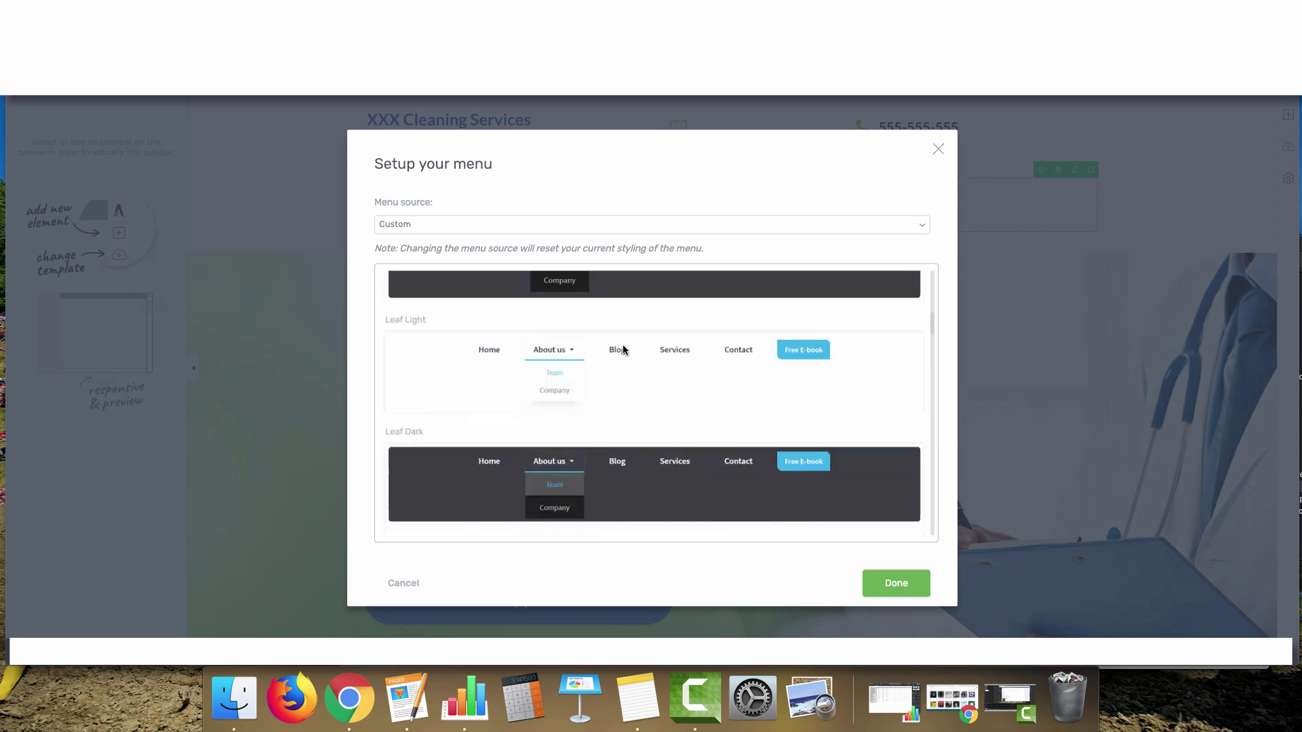
pyautogui.scroll(10, 624, 349)
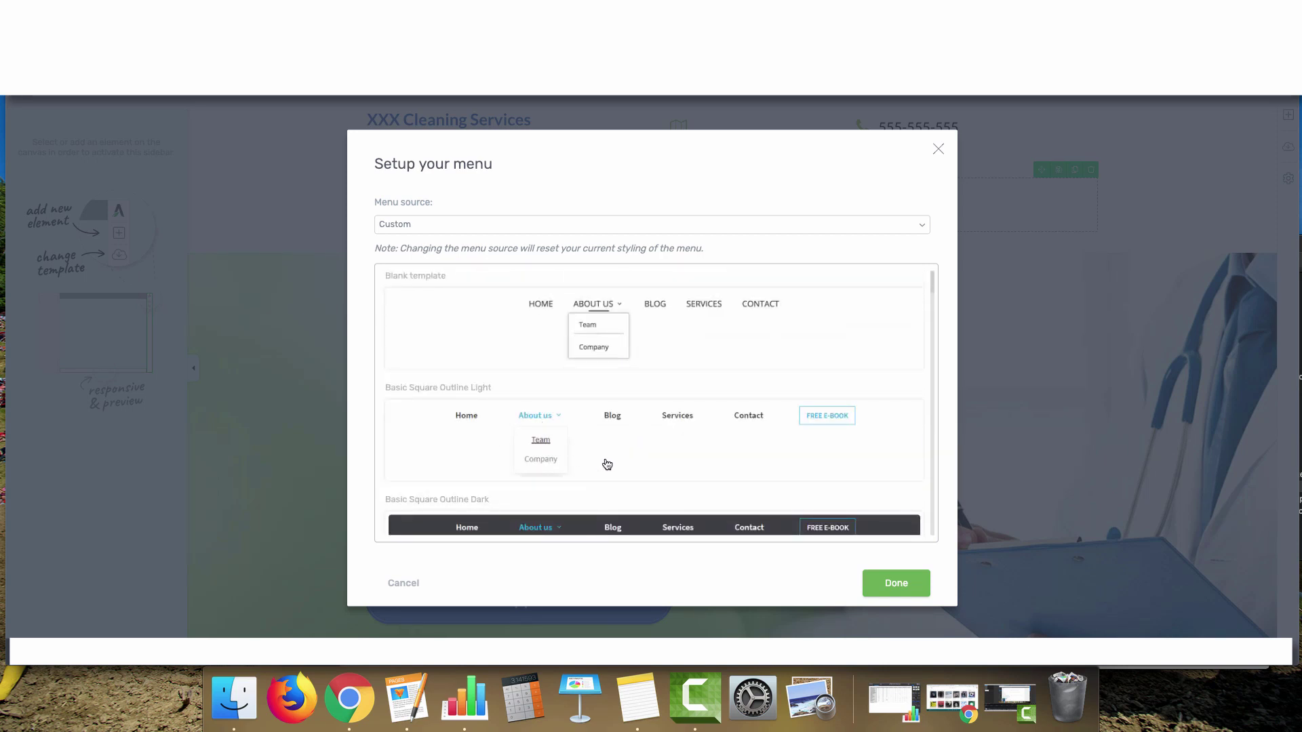
pyautogui.scroll(-1, 607, 465)
pyautogui.click(619, 407)
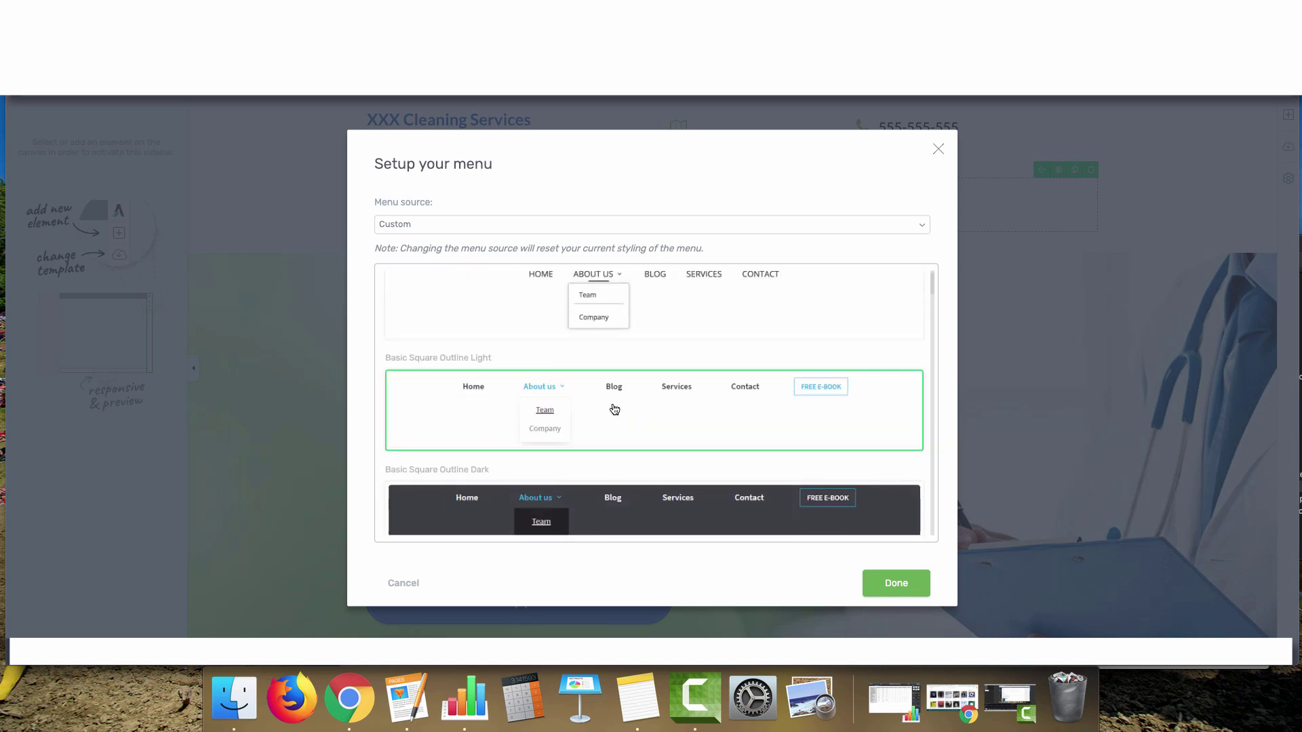
pyautogui.click(893, 588)
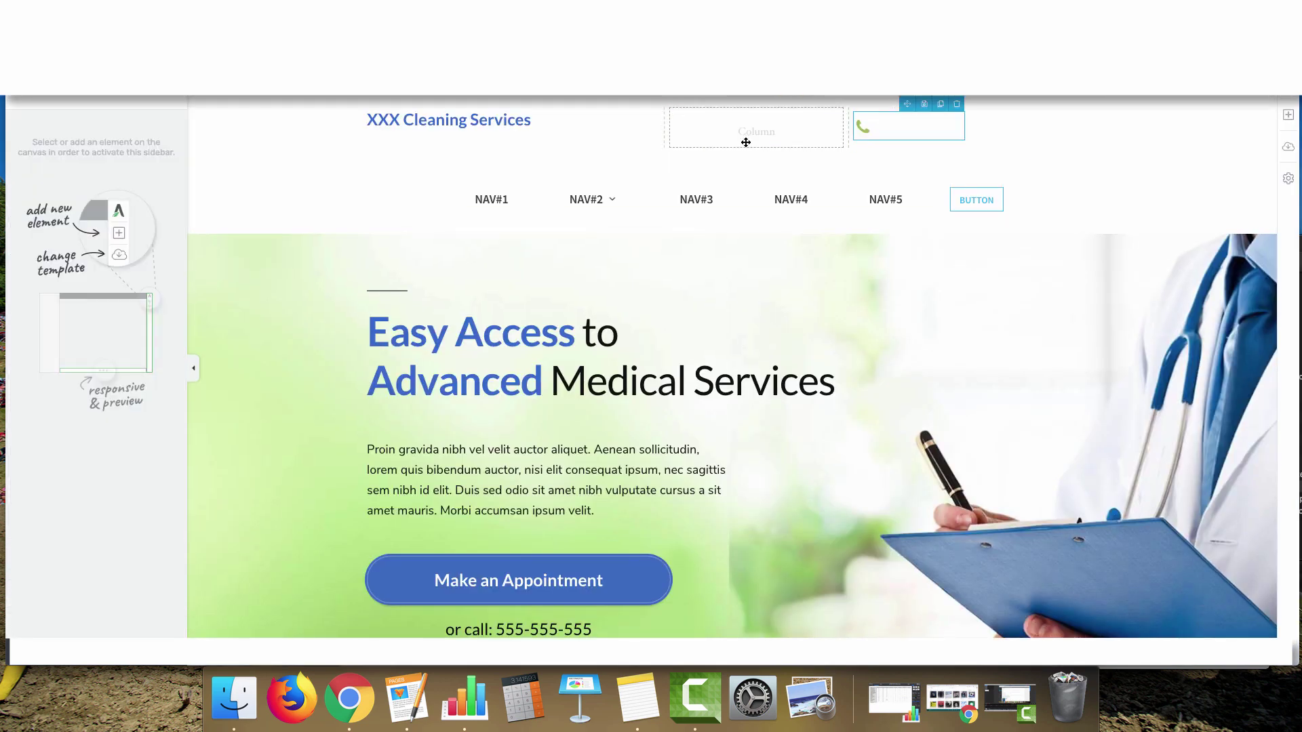
# Rename menu items NAV#1 and NAV#2 to 'About' and 'Services'
pyautogui.click(543, 200)
pyautogui.click(159, 377)
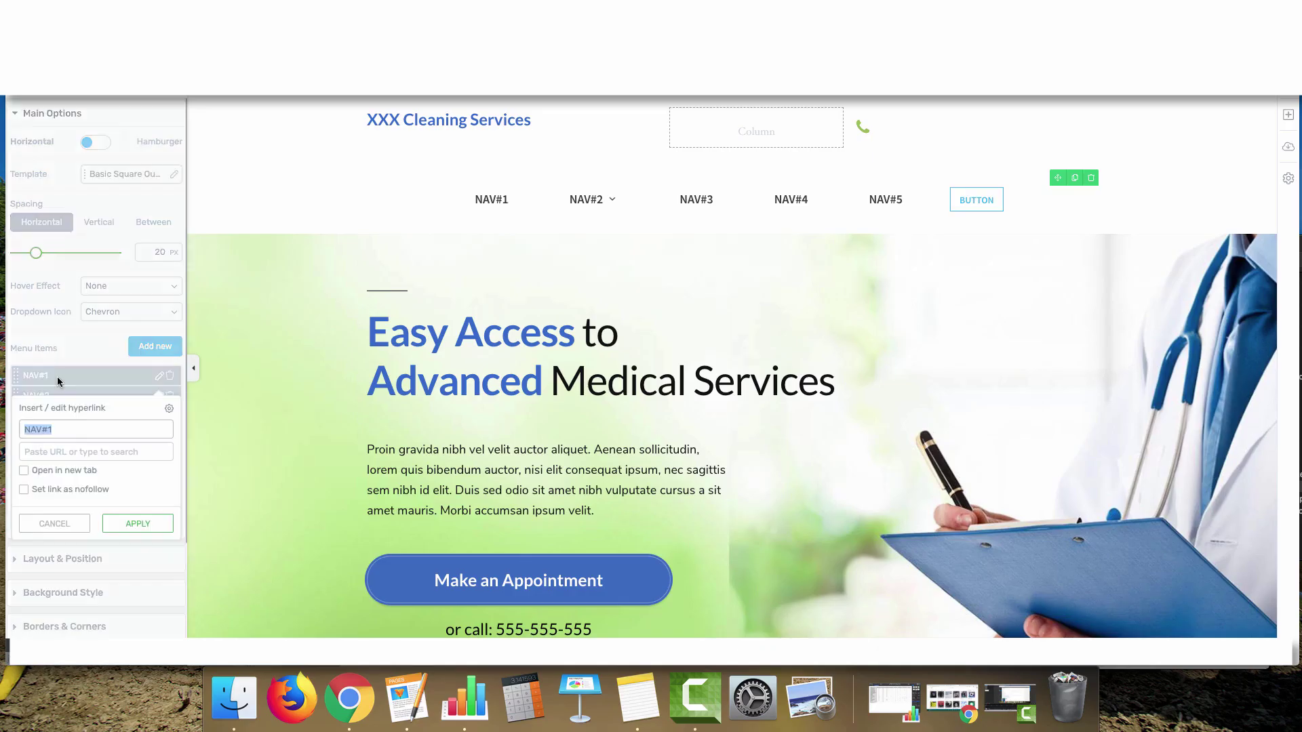
pyautogui.write('About')
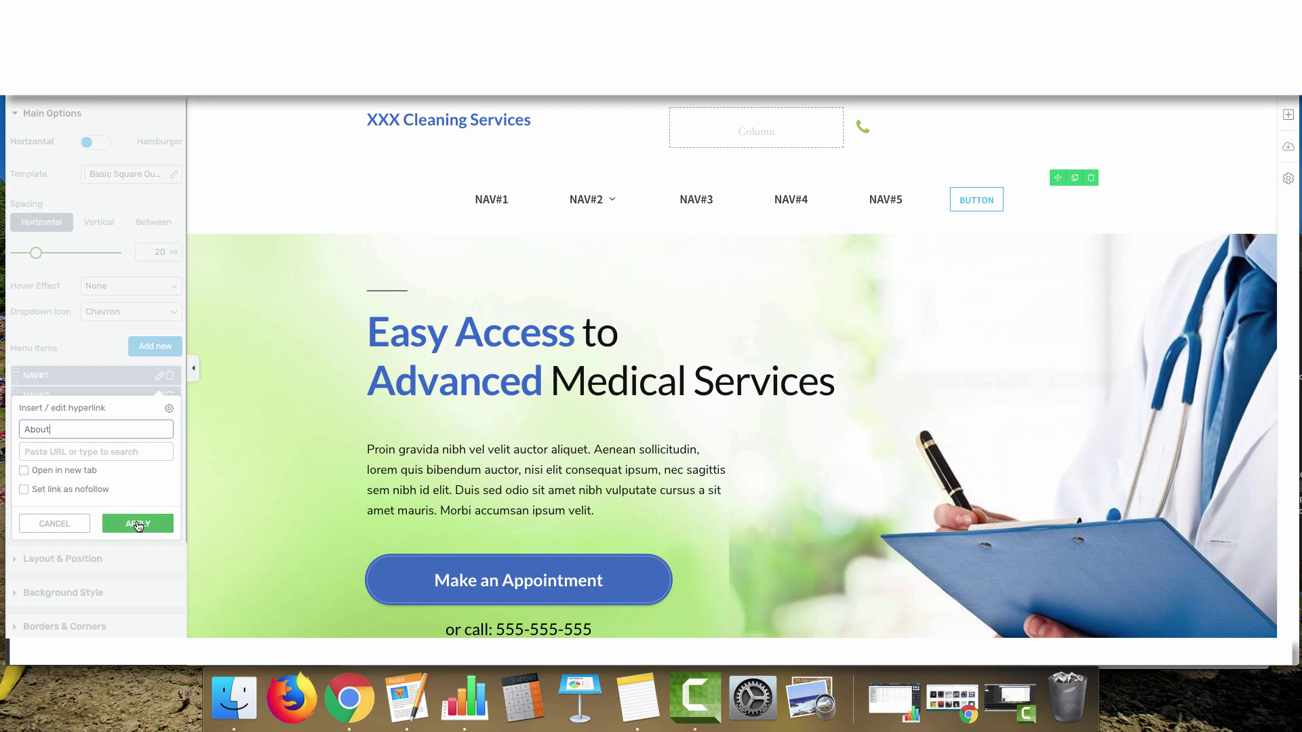
pyautogui.click(138, 523)
pyautogui.click(161, 397)
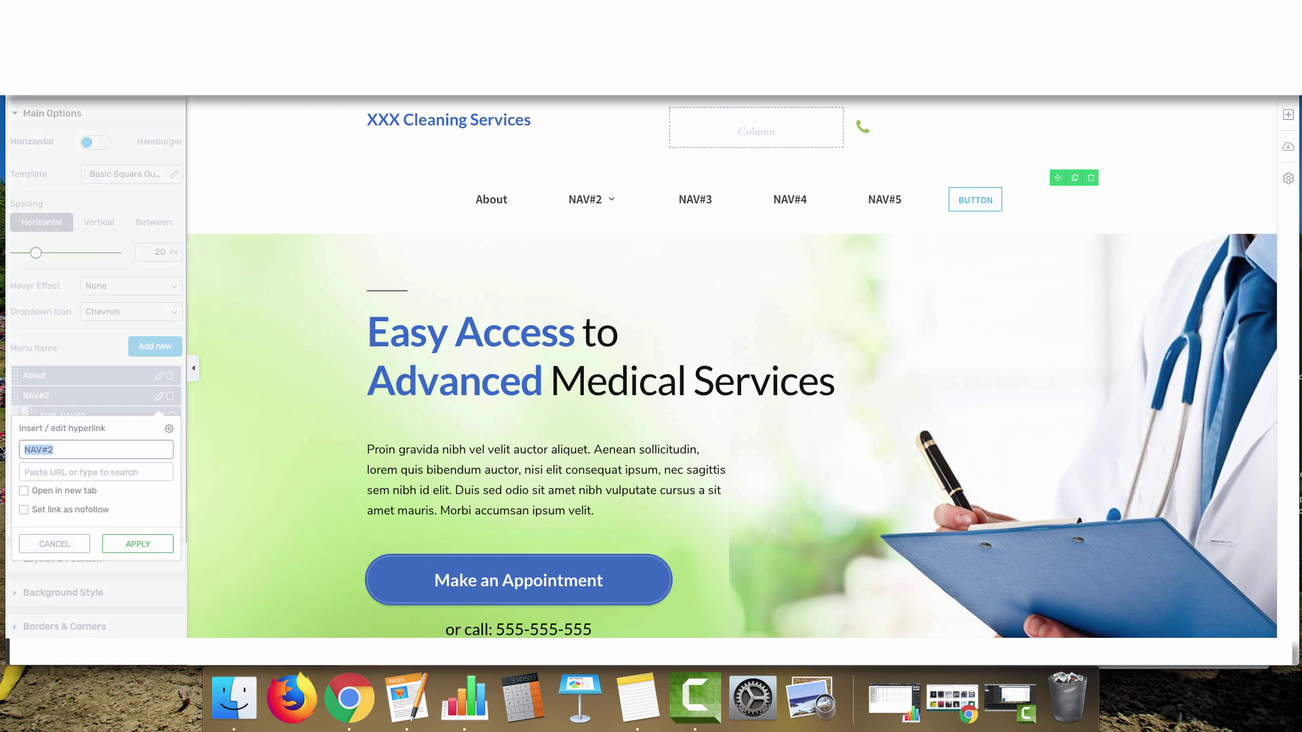
pyautogui.write('Servi')
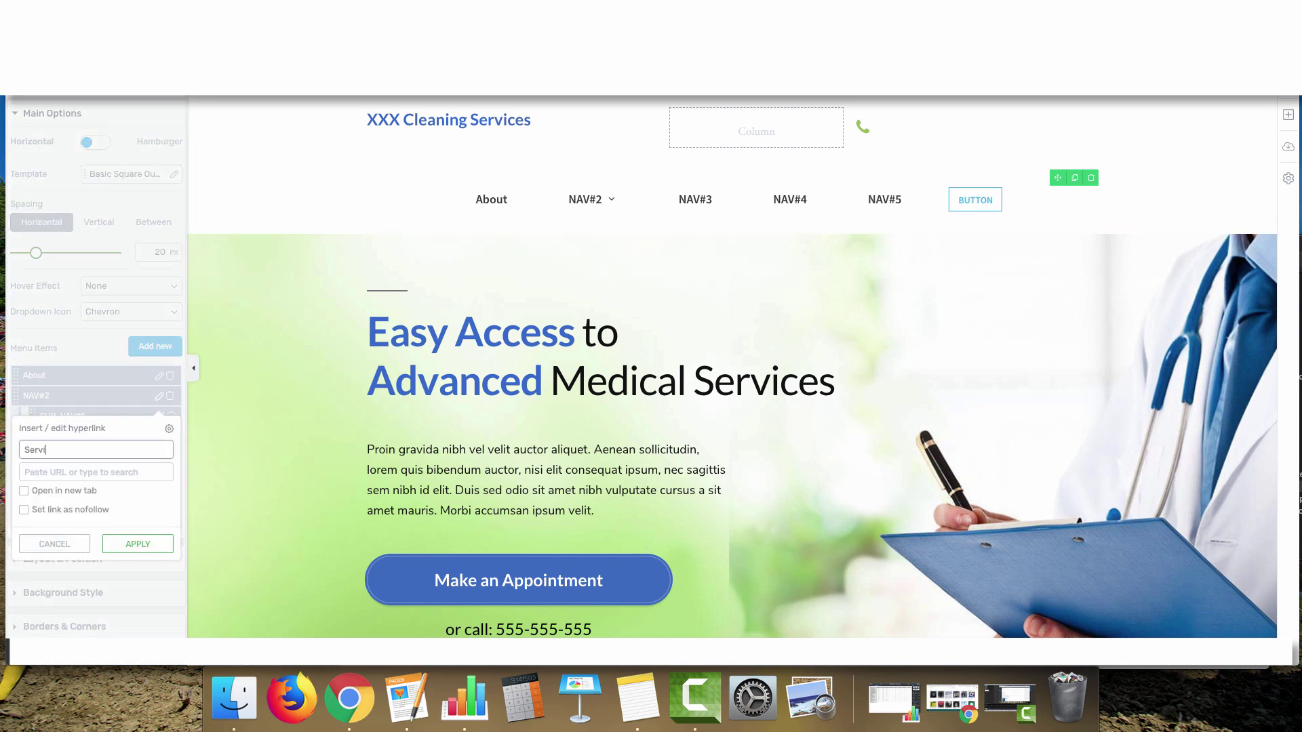
pyautogui.write('ces')
pyautogui.click(137, 544)
# Rename the two Services sub-items to 'Residential' and 'Commercial'
pyautogui.click(161, 416)
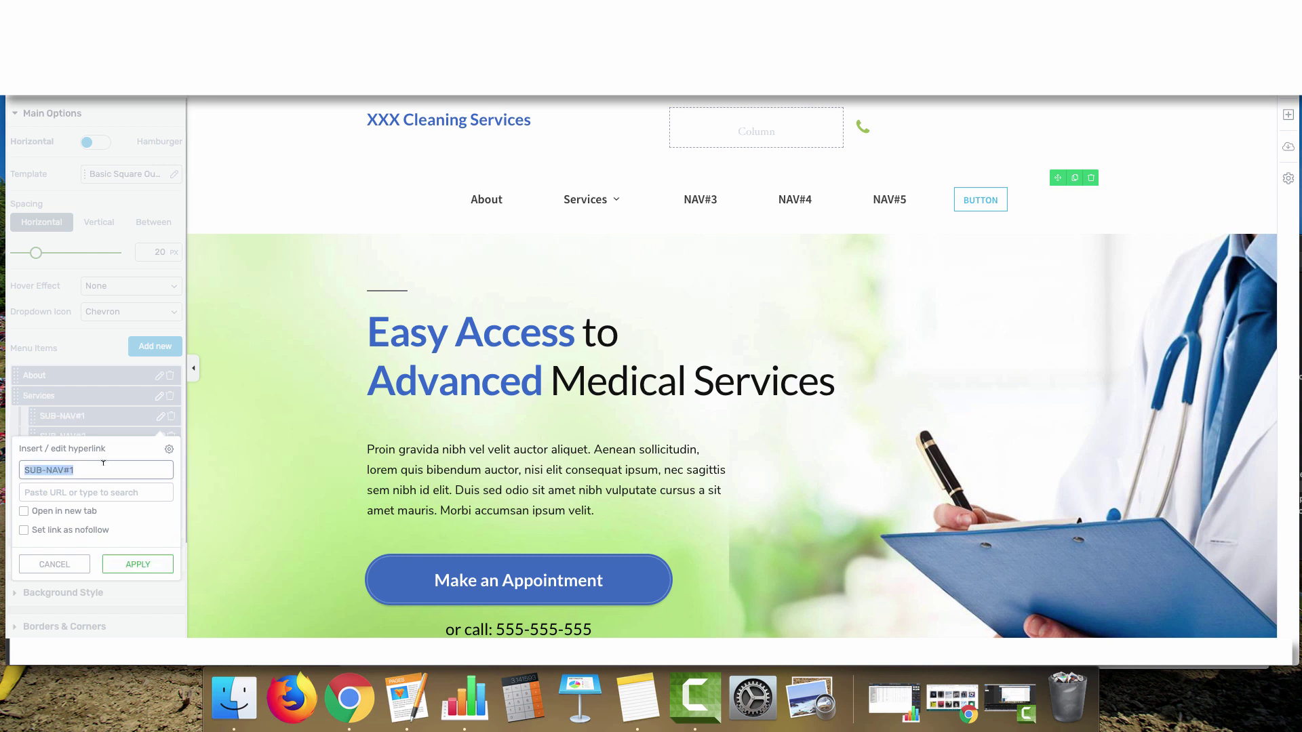
pyautogui.write('Residential')
pyautogui.moveTo(562, 200)
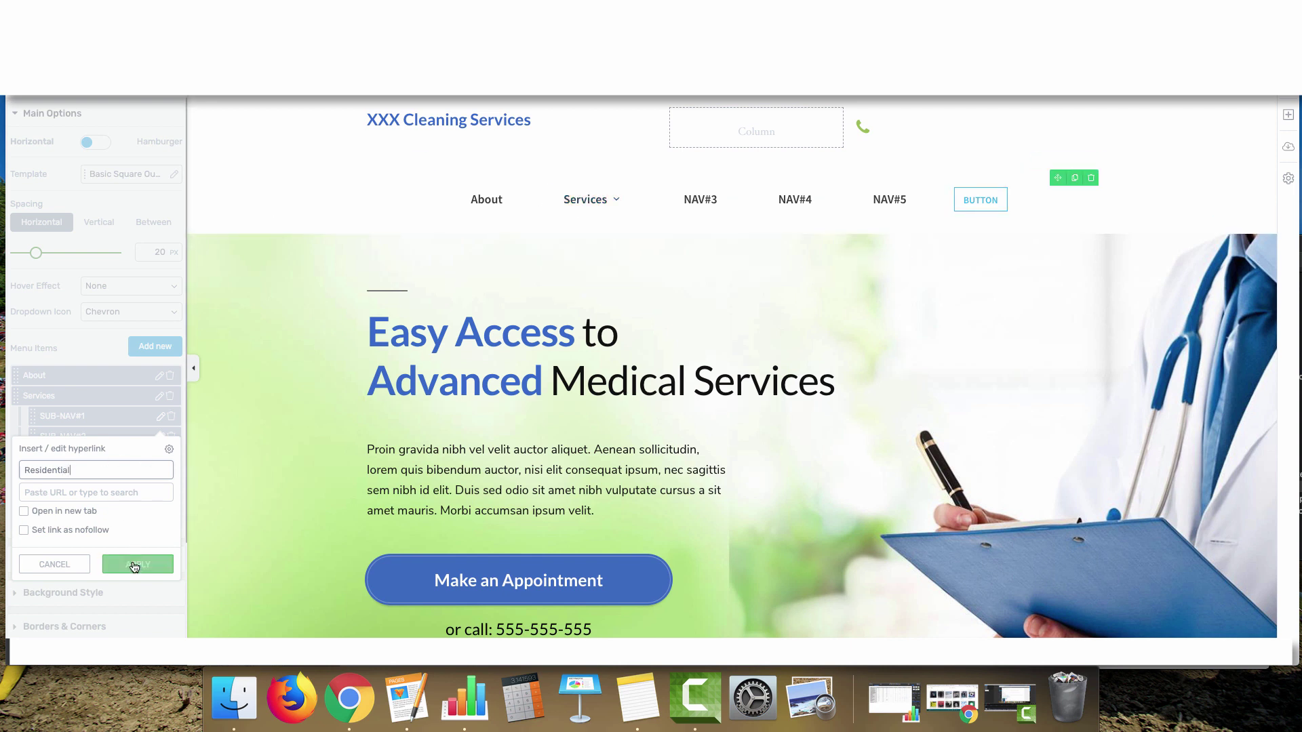
pyautogui.click(135, 565)
pyautogui.click(160, 436)
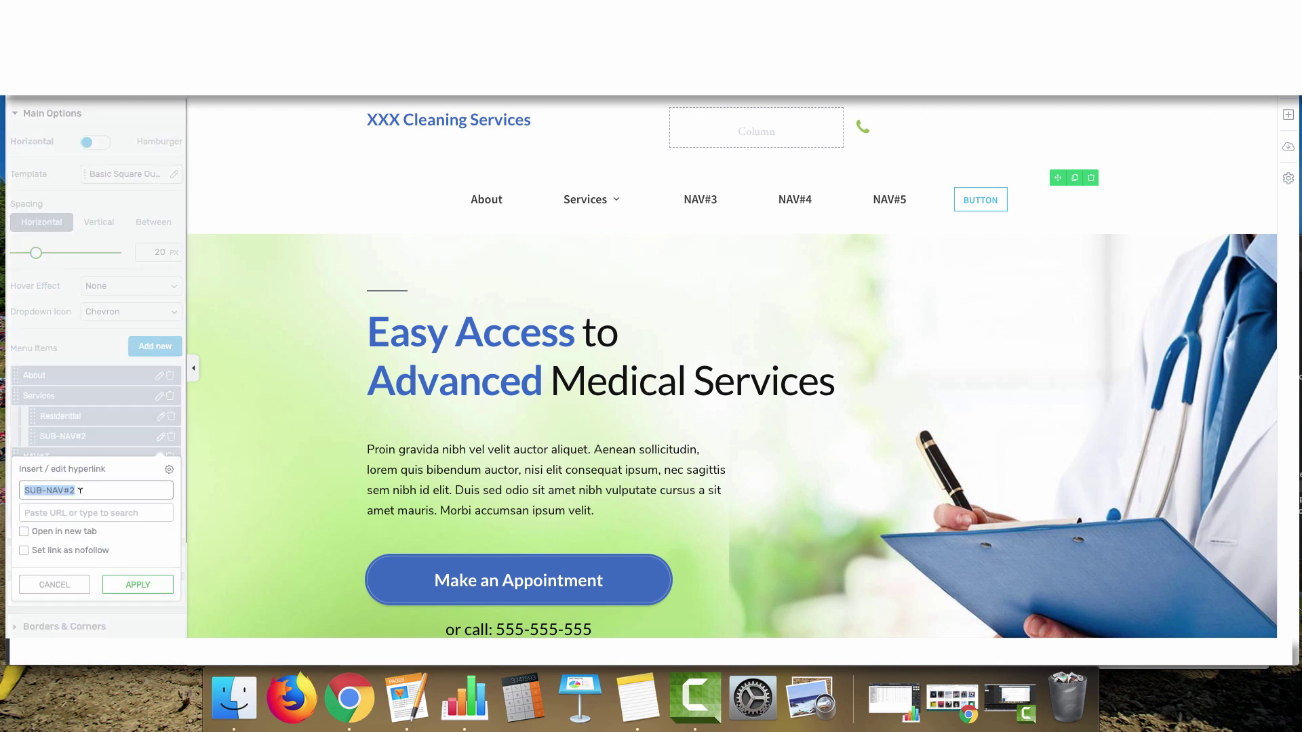
pyautogui.write('Commercial')
pyautogui.press('Return')
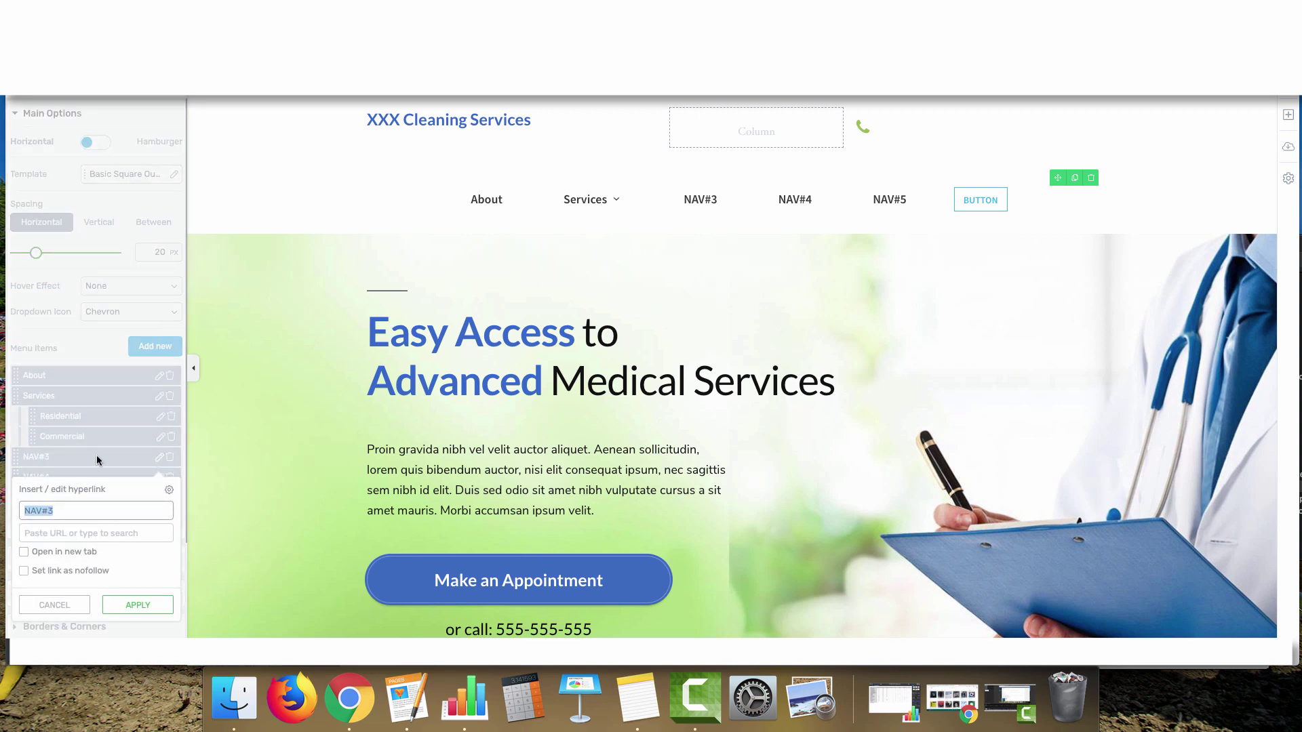
# Rename the next menu items to 'Contact Us' and 'Service Area'
pyautogui.write('Contact Us')
pyautogui.press('Return')
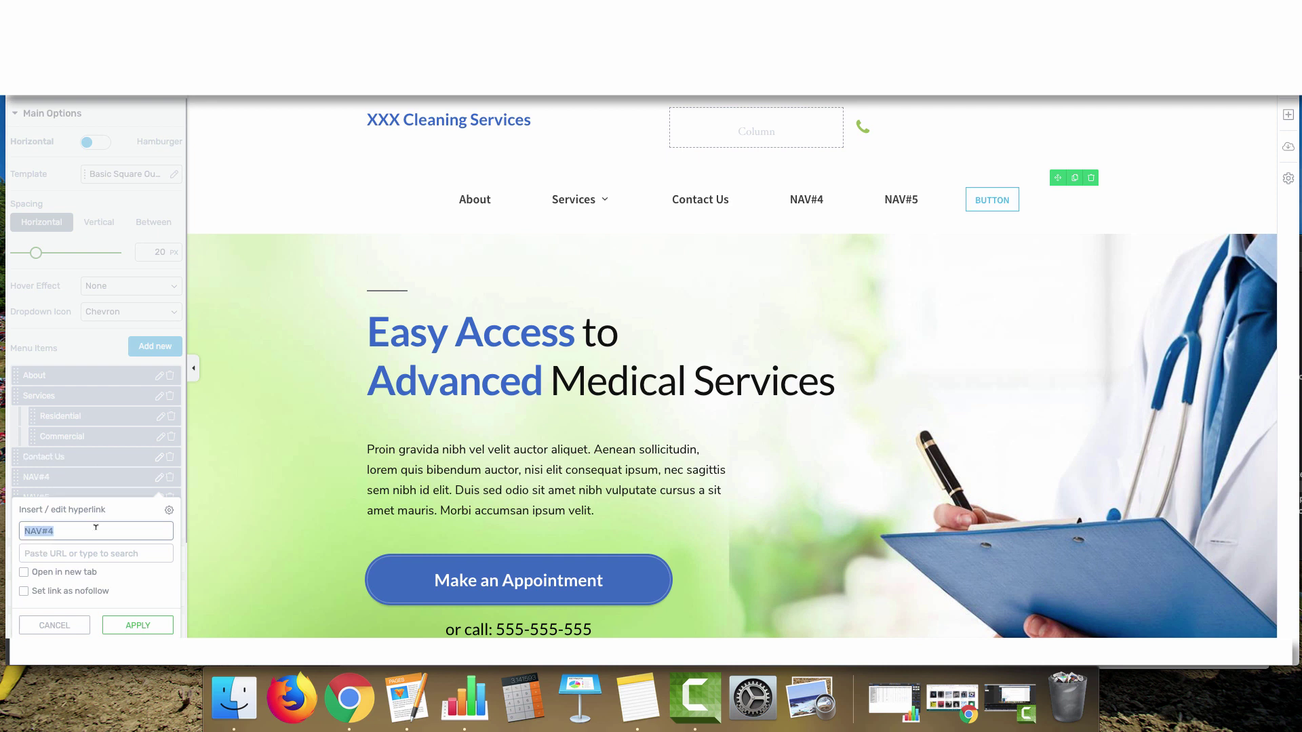
pyautogui.write('Service Area')
pyautogui.press('Return')
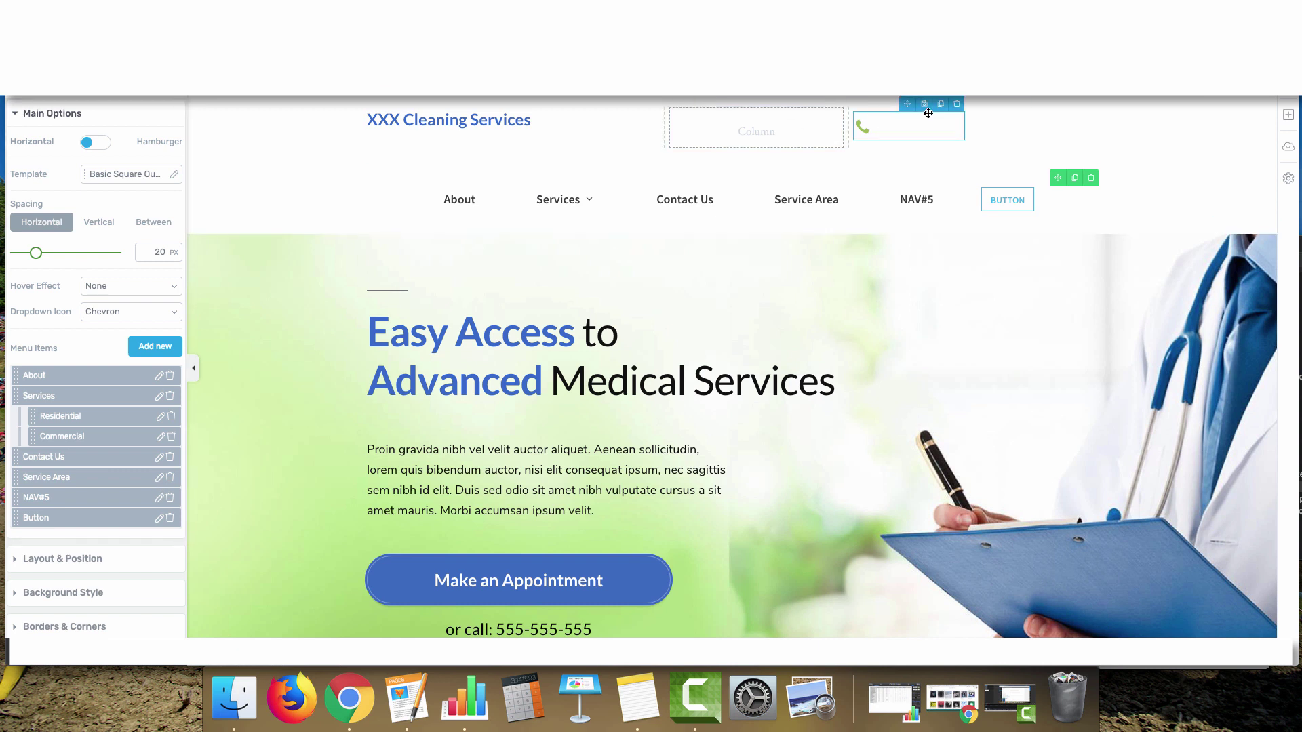
# Remove the phone icon and NAV#5, and make the button a 'Tap Here To Call Us Now' tel: link
pyautogui.click(957, 104)
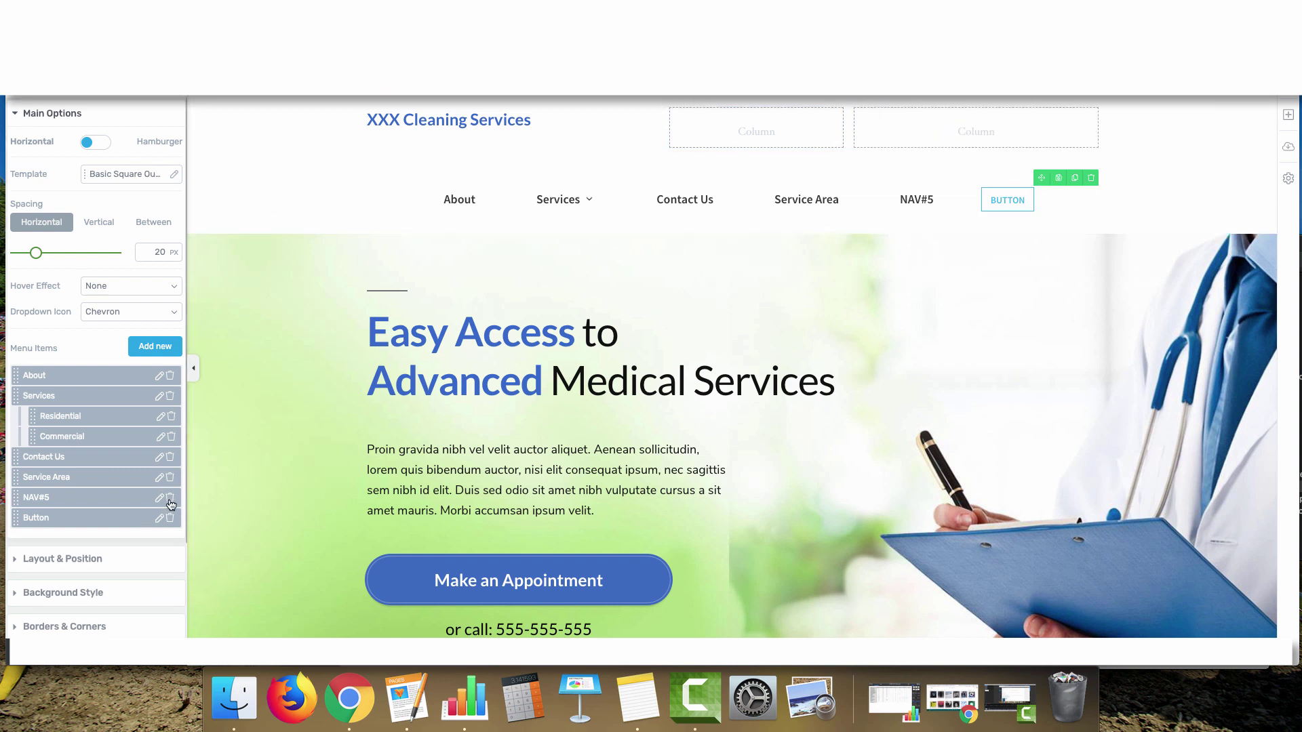
pyautogui.click(171, 500)
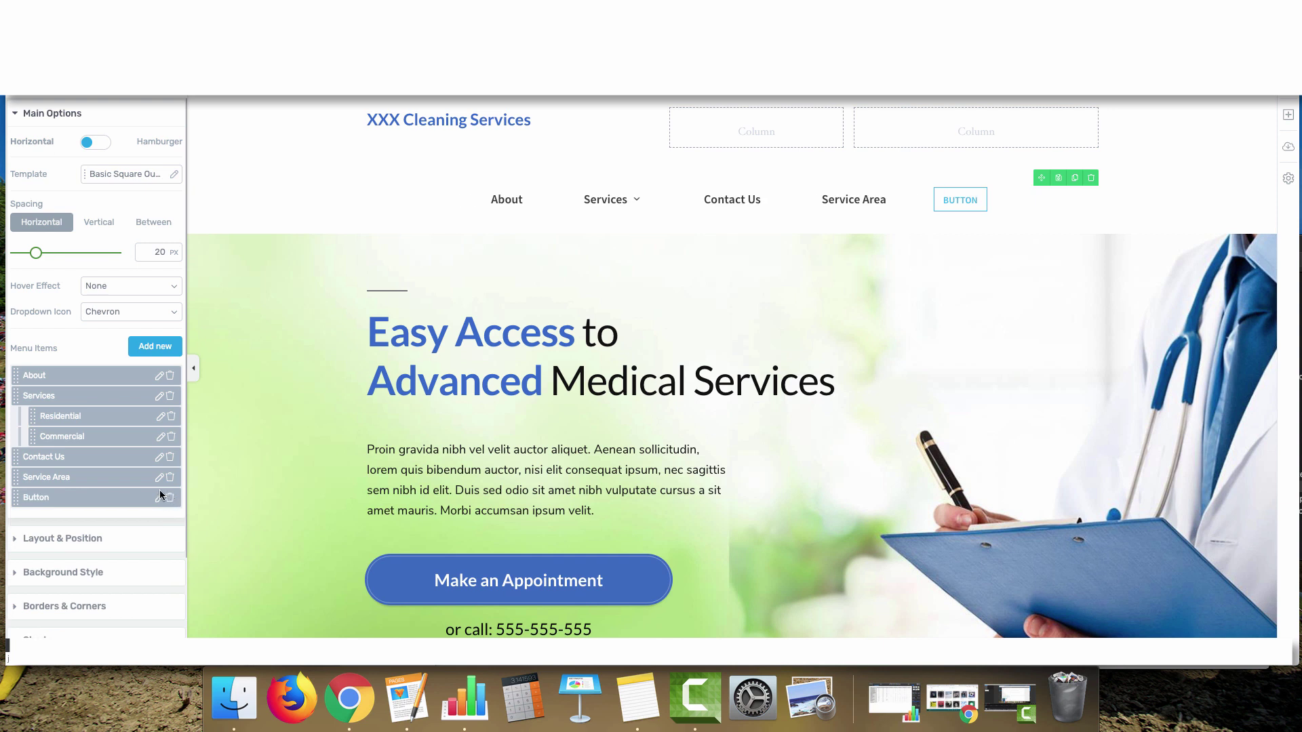
pyautogui.click(159, 497)
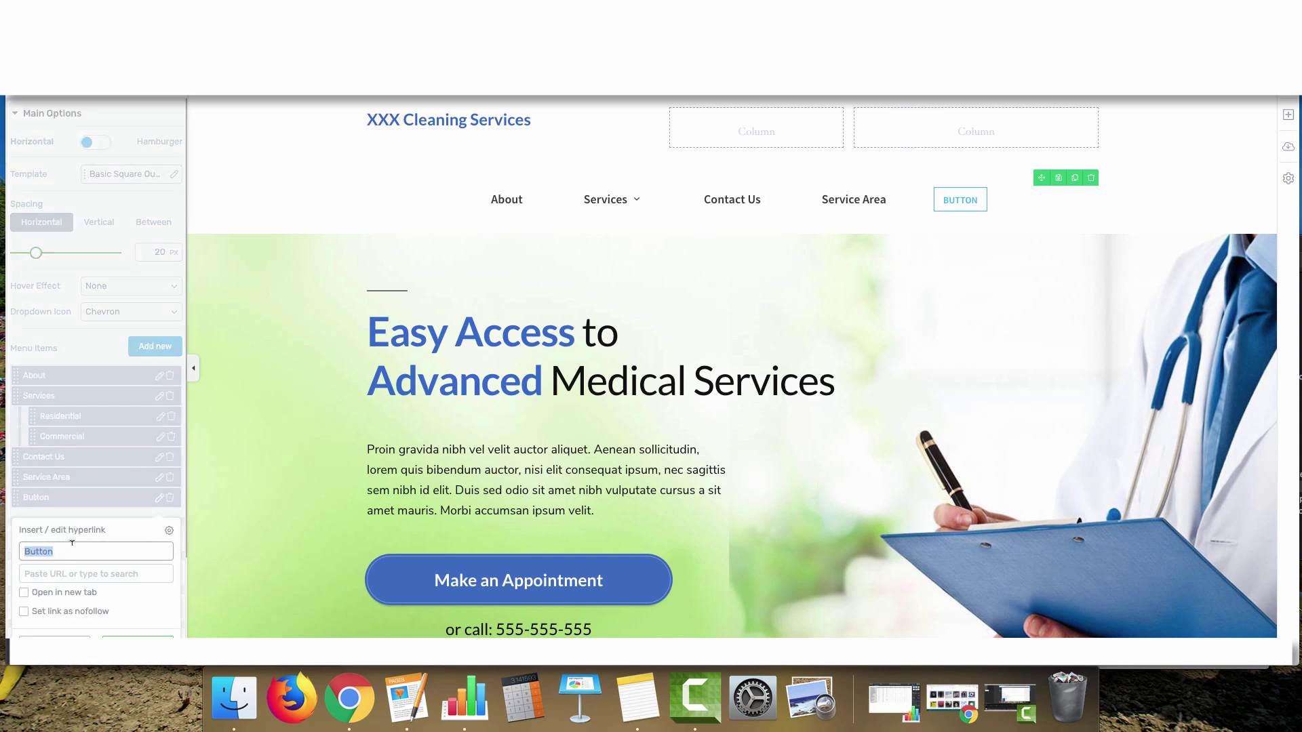
pyautogui.write('Tap Here To Call Us Now')
pyautogui.click(68, 573)
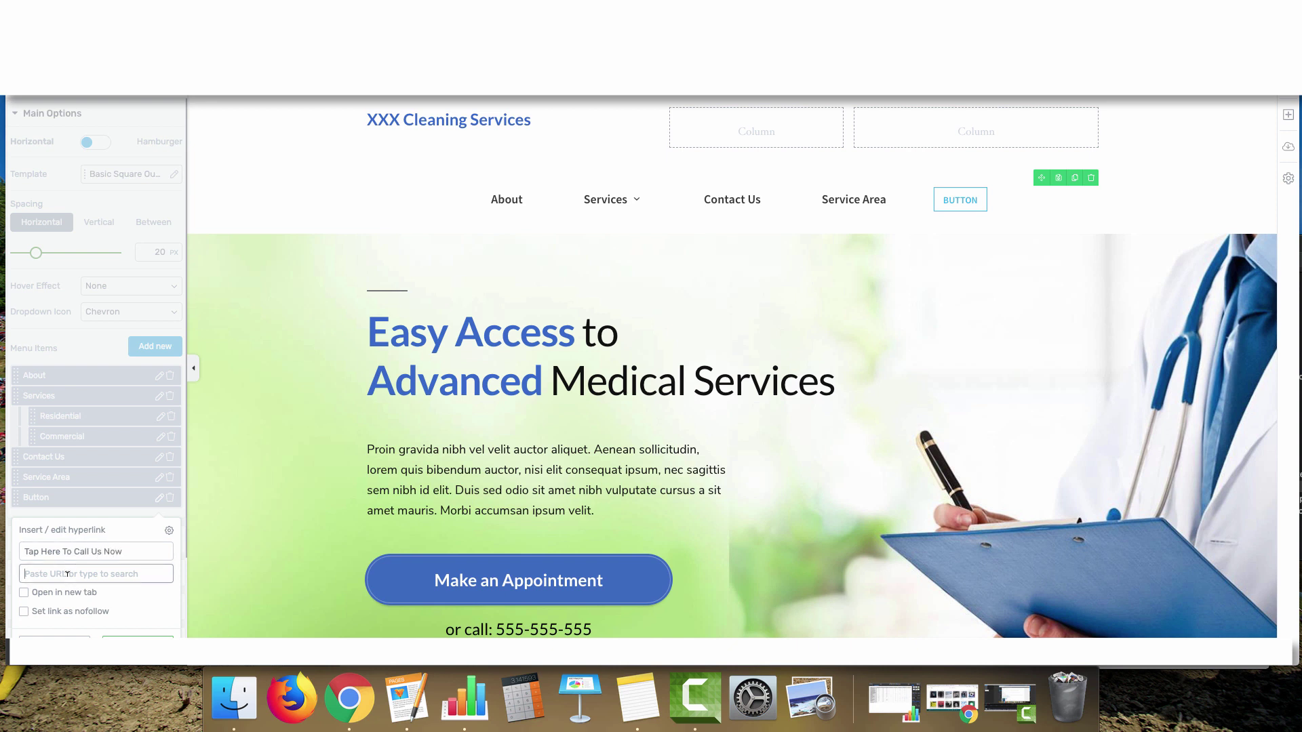
pyautogui.write('tel:')
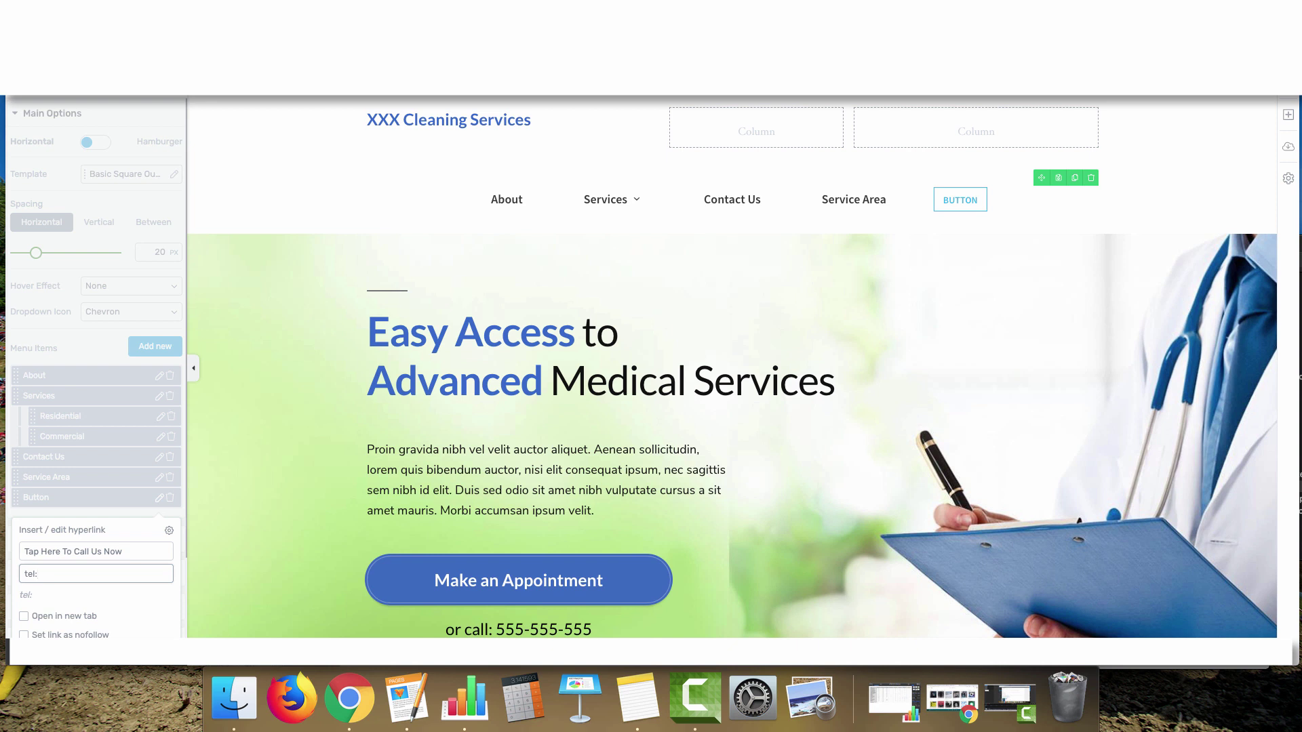
pyautogui.scroll(-2, 149, 576)
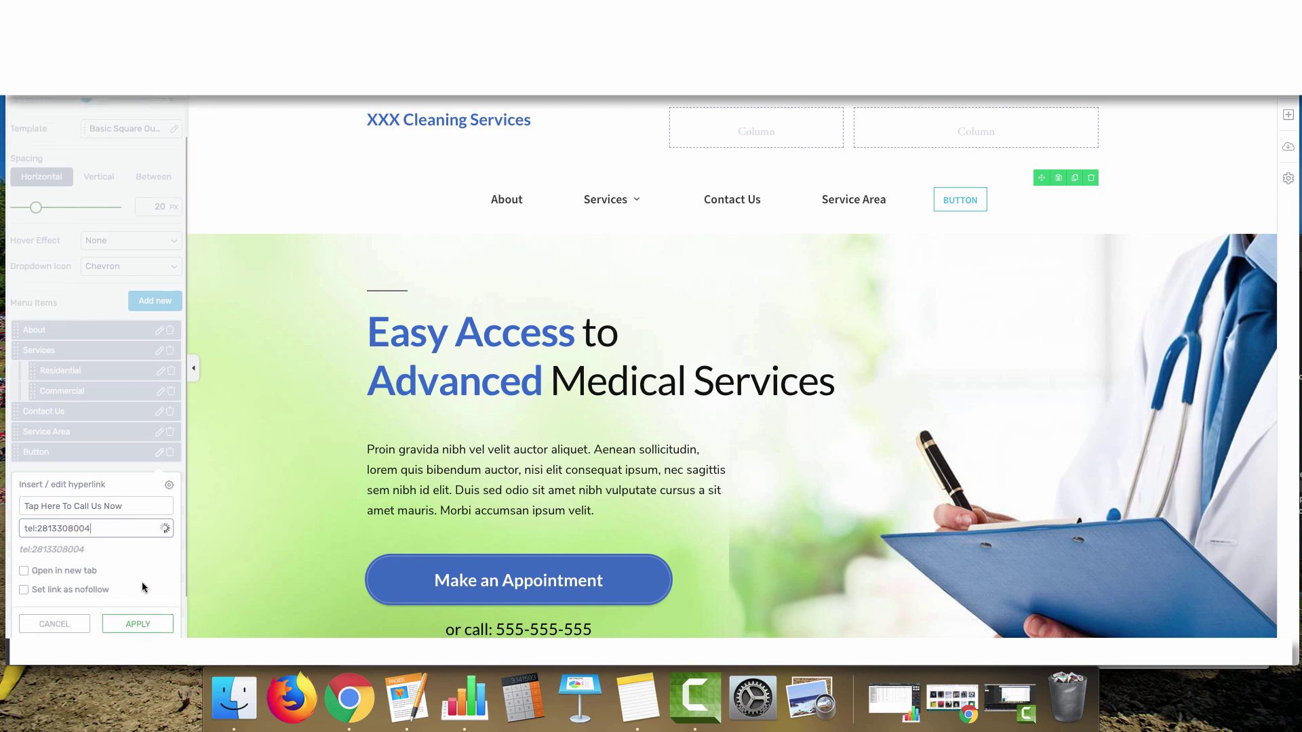
pyautogui.click(136, 622)
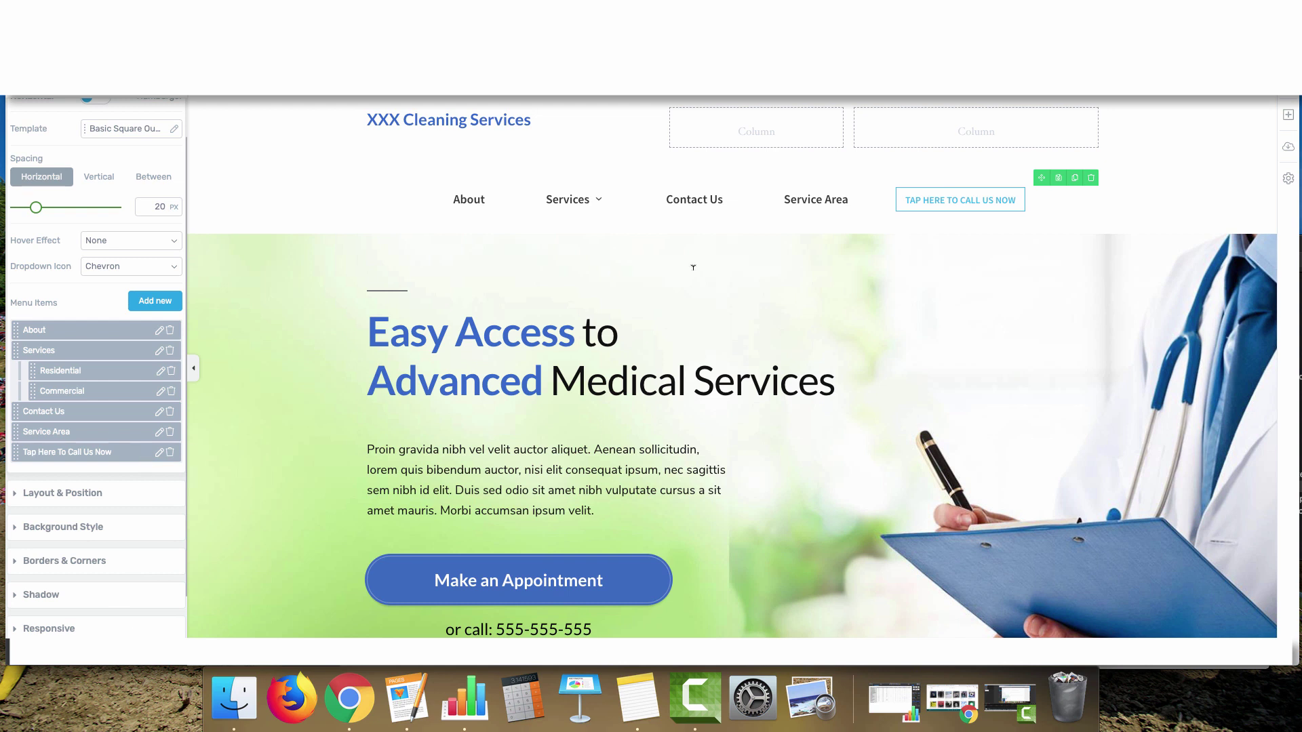
pyautogui.click(428, 331)
pyautogui.moveTo(575, 326); pyautogui.dragTo(340, 328)
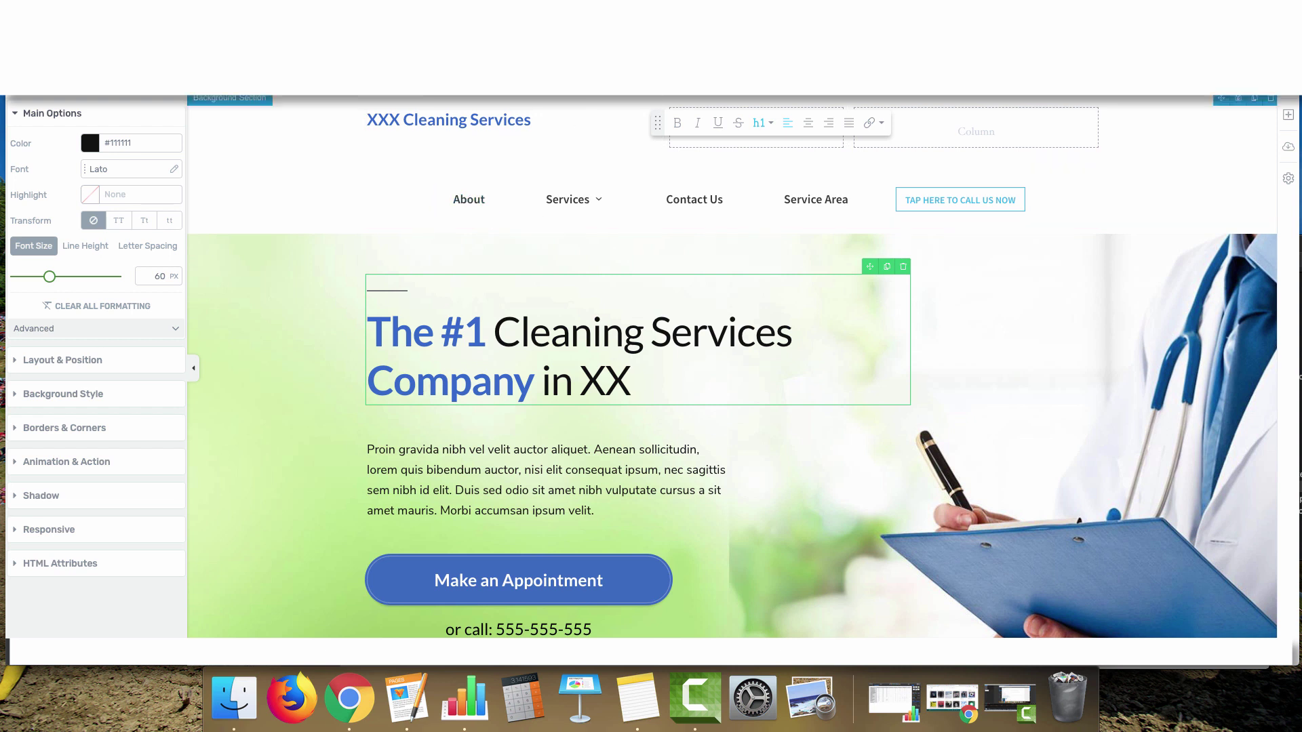
# Retype the hero heading as 'The #1 Cleaning Services Company in XX'
pyautogui.moveTo(657, 122); pyautogui.dragTo(587, 237)
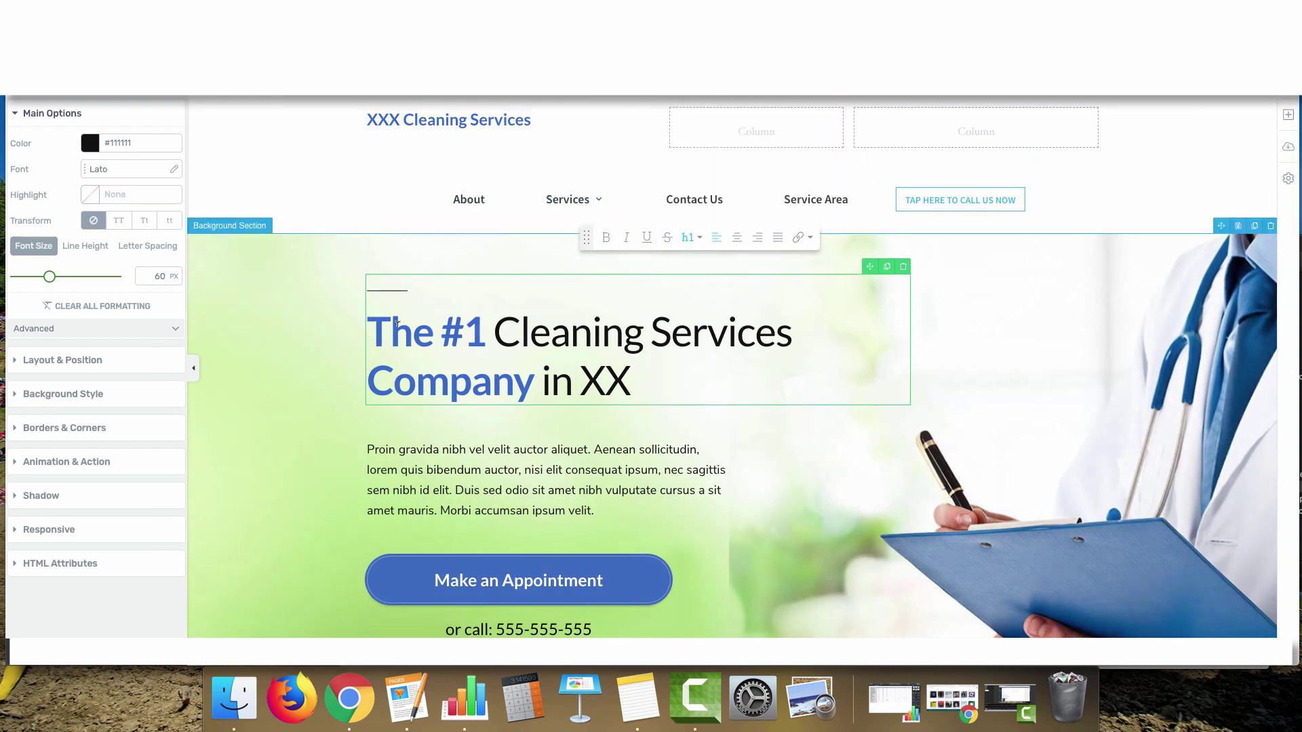
pyautogui.moveTo(391, 333); pyautogui.dragTo(679, 366)
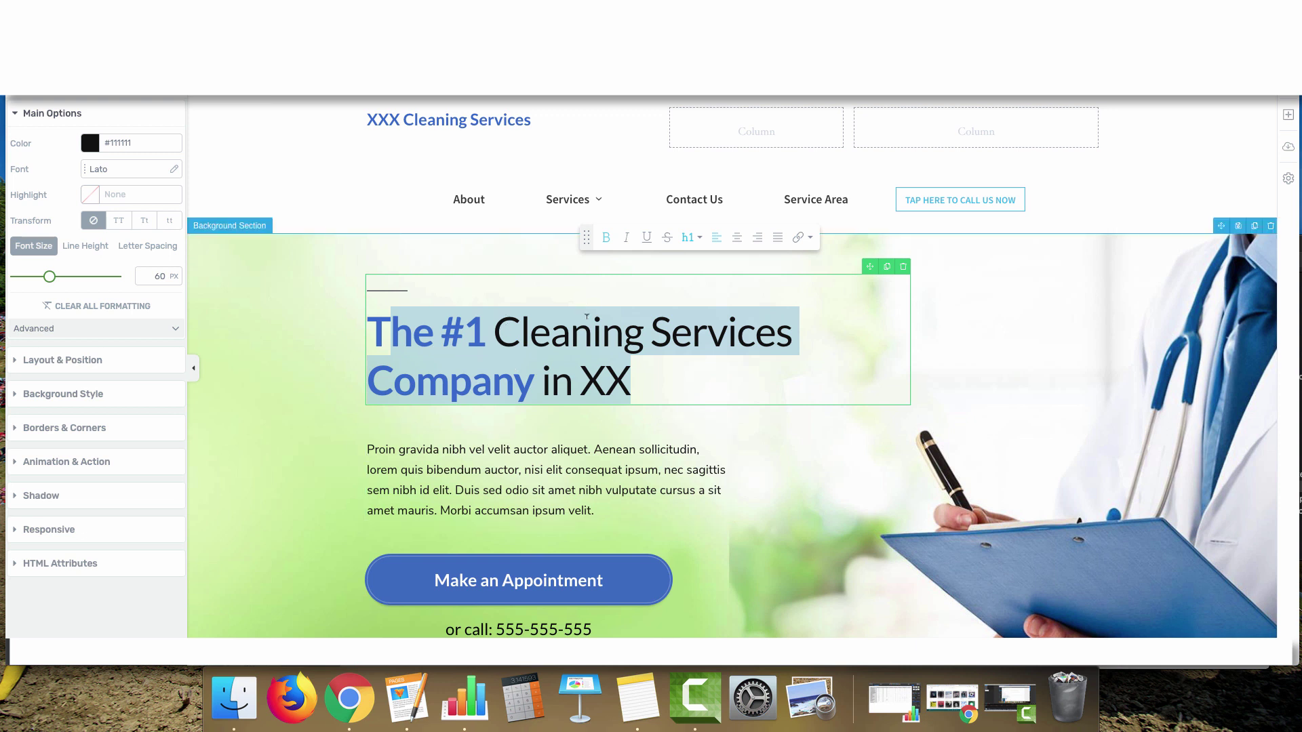
pyautogui.click(652, 376)
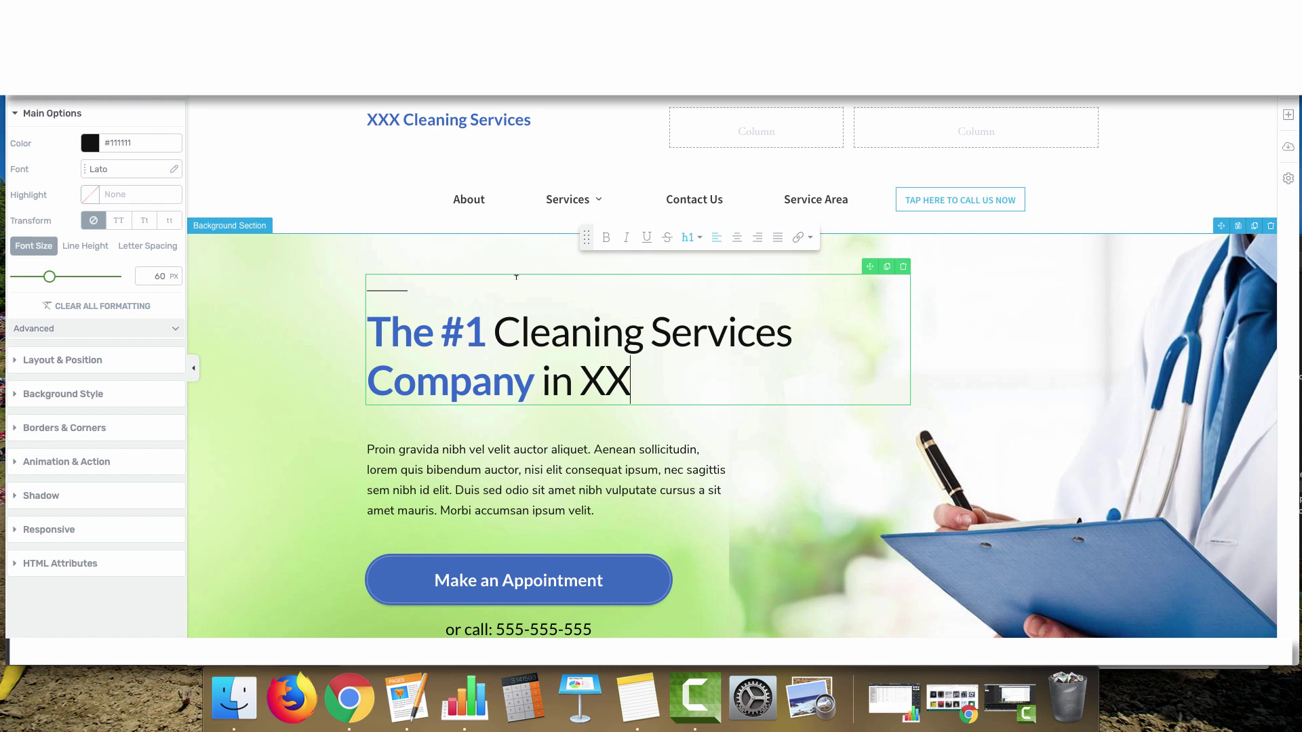
pyautogui.scroll(-2, 518, 366)
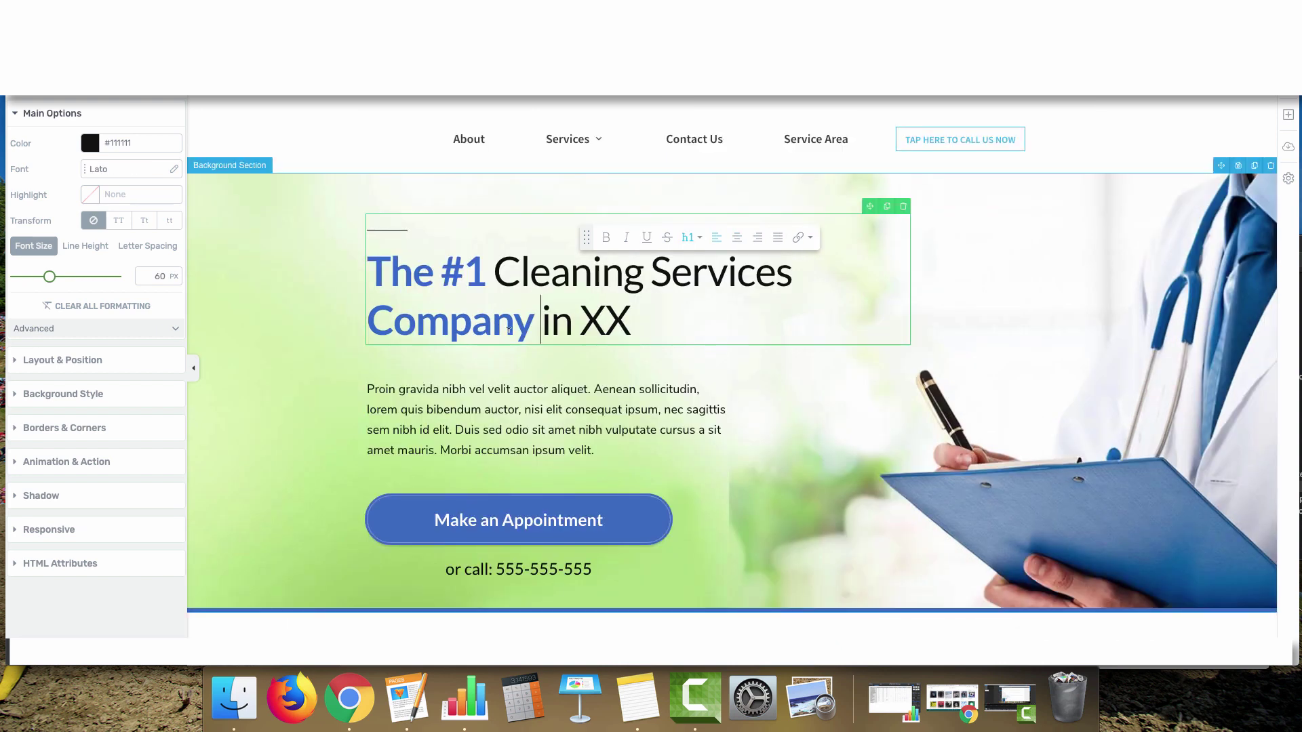
pyautogui.moveTo(640, 314); pyautogui.dragTo(314, 255)
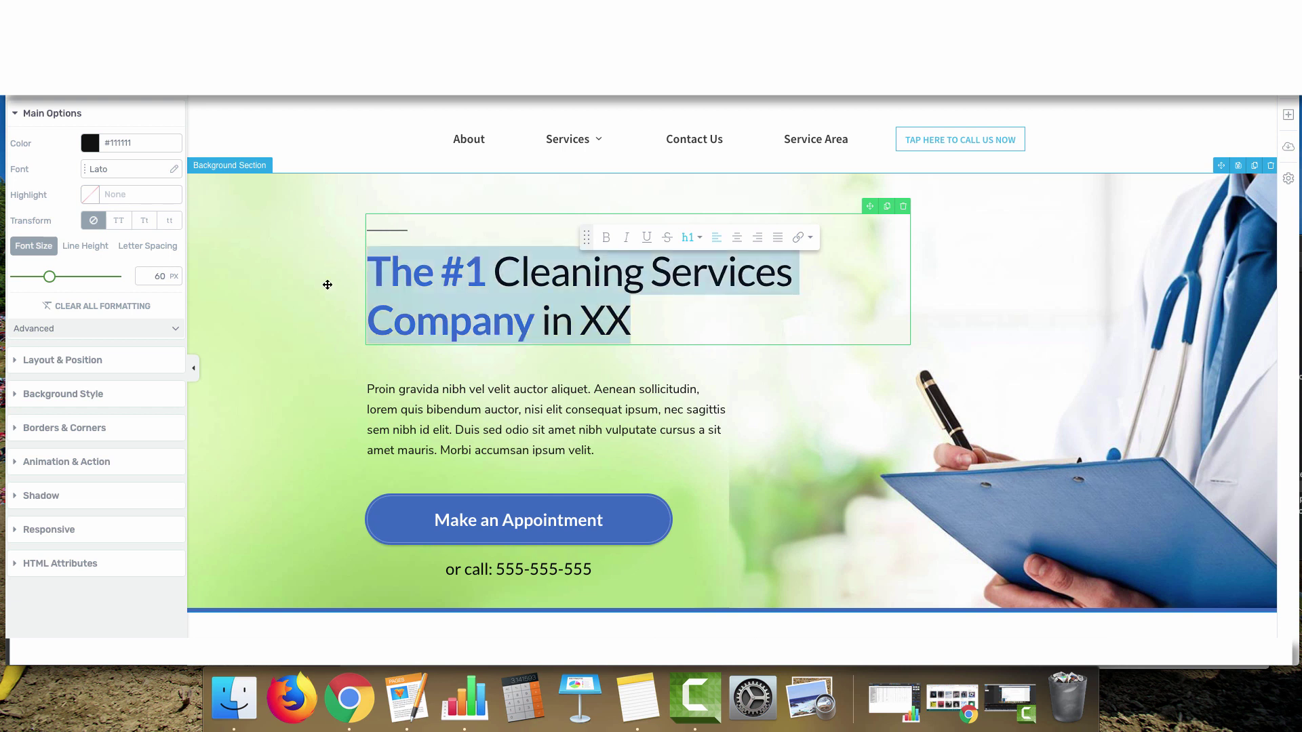
# Replace the hero paragraph under the heading with cleaning-service description copy
pyautogui.click(513, 388)
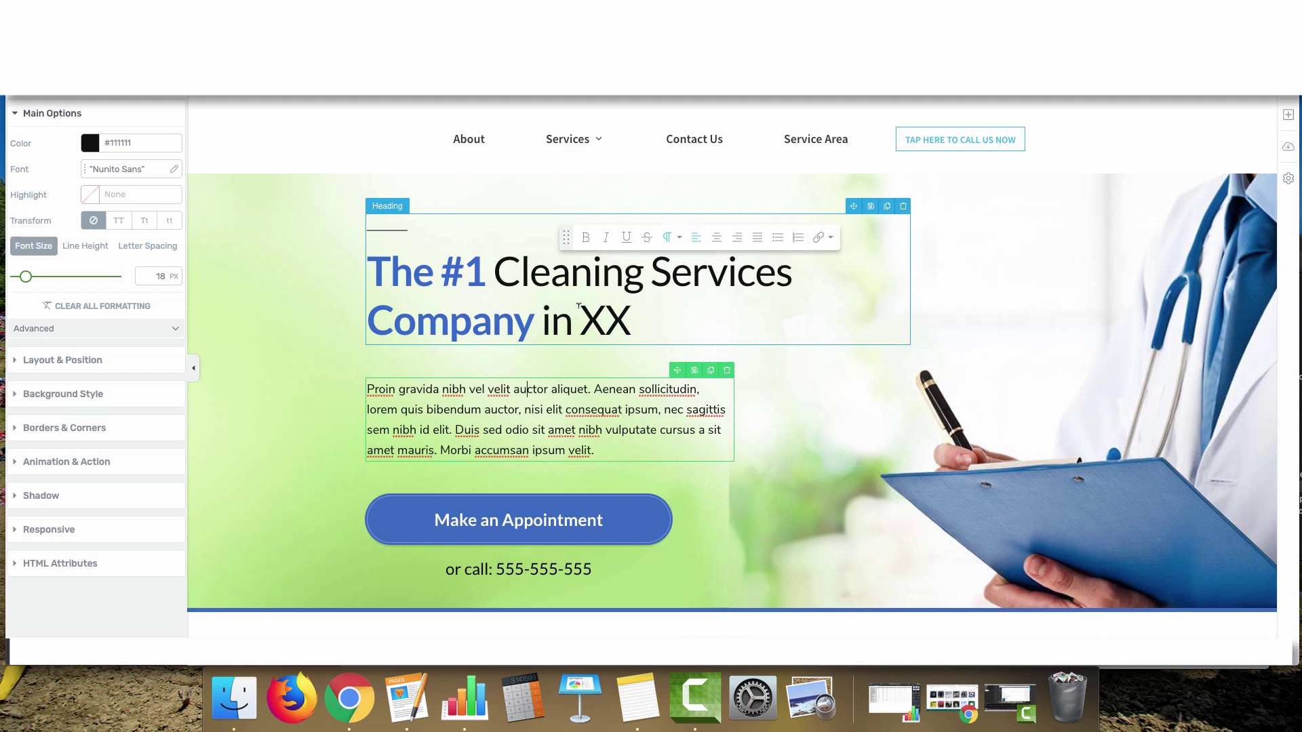
pyautogui.scroll(1, 577, 380)
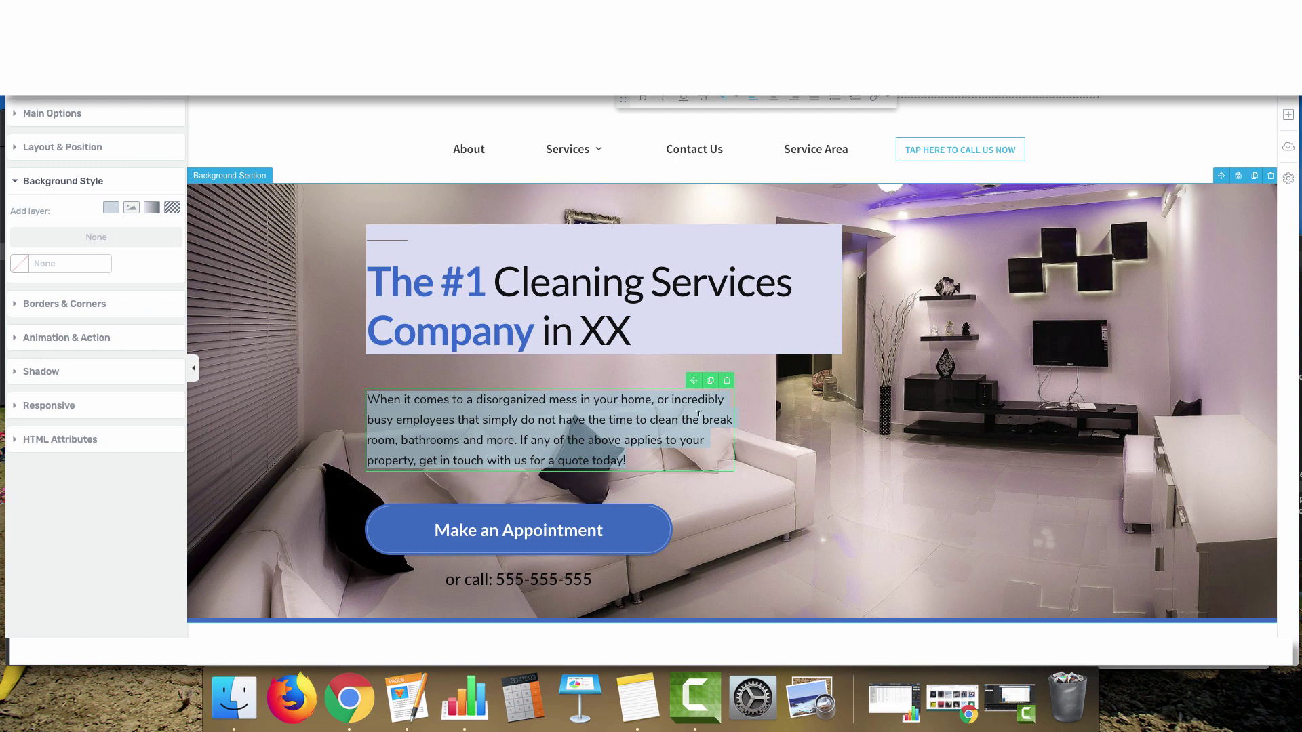
# Open the hero section's background image settings and browse the Media Library without swapping images
pyautogui.click(707, 439)
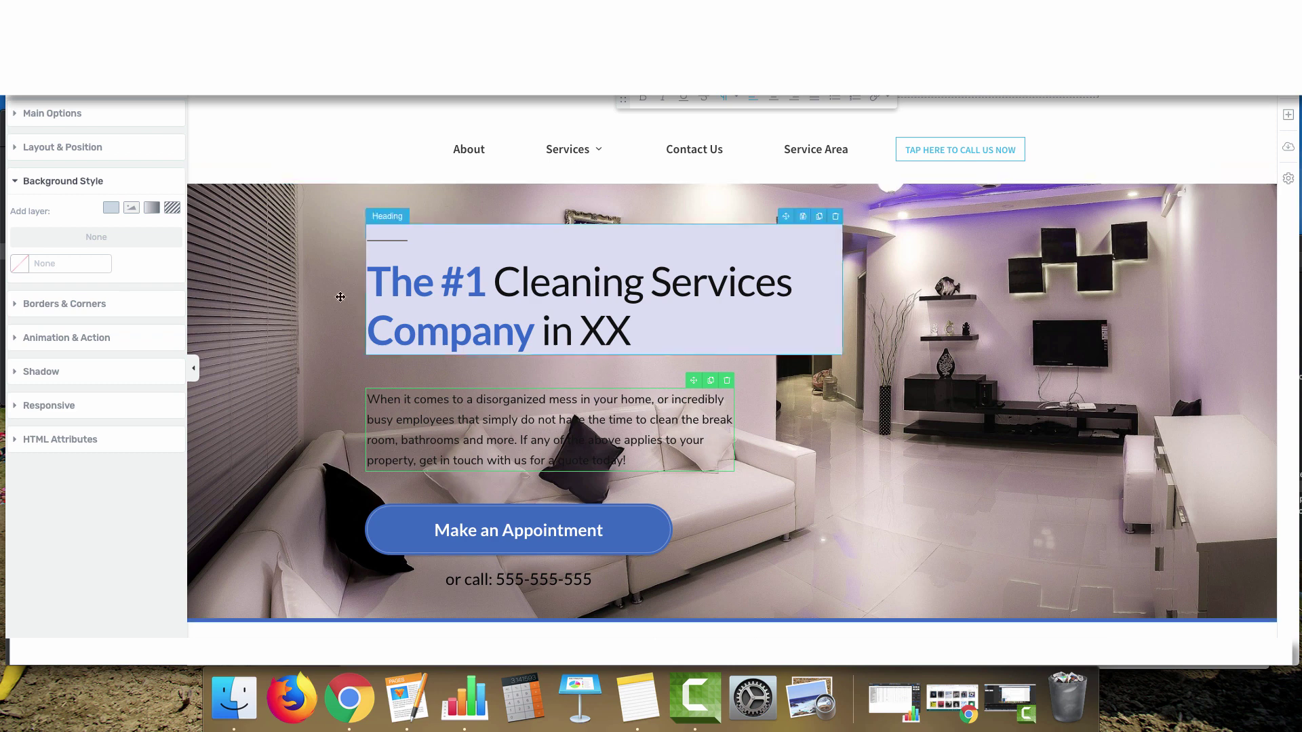
pyautogui.click(203, 299)
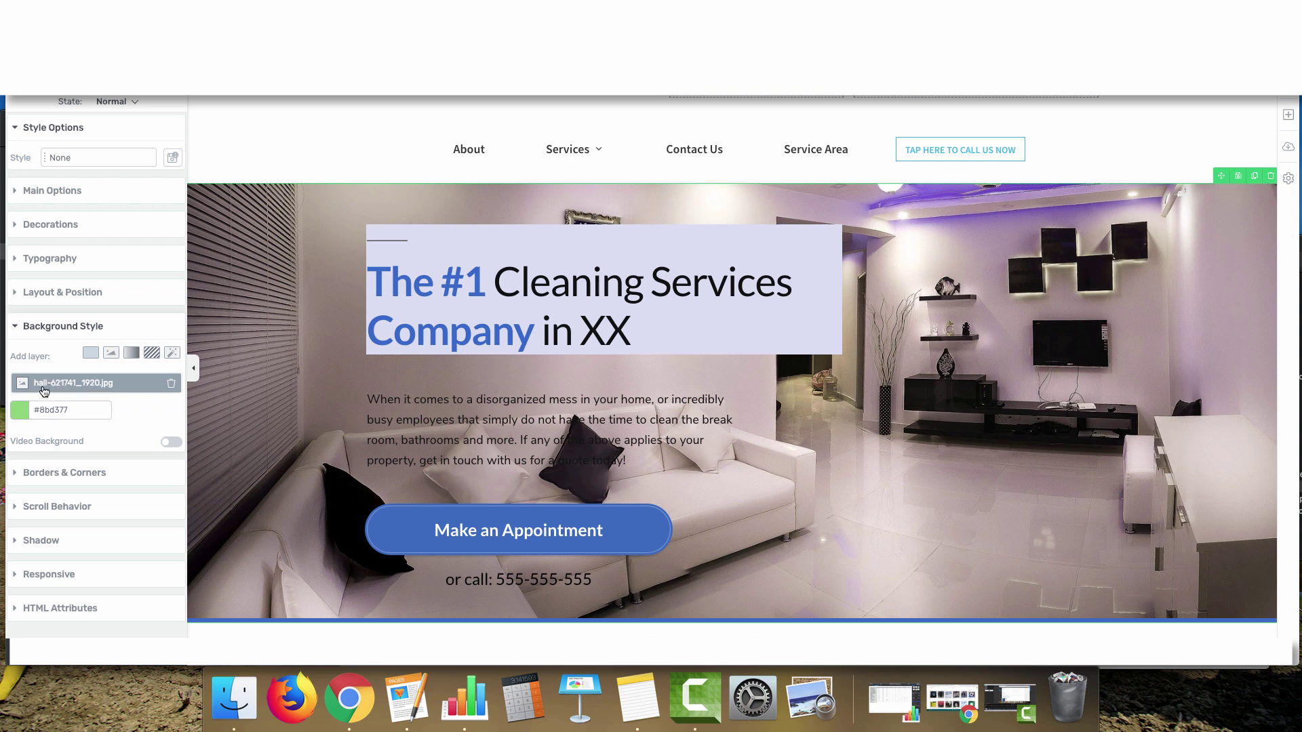
pyautogui.click(56, 386)
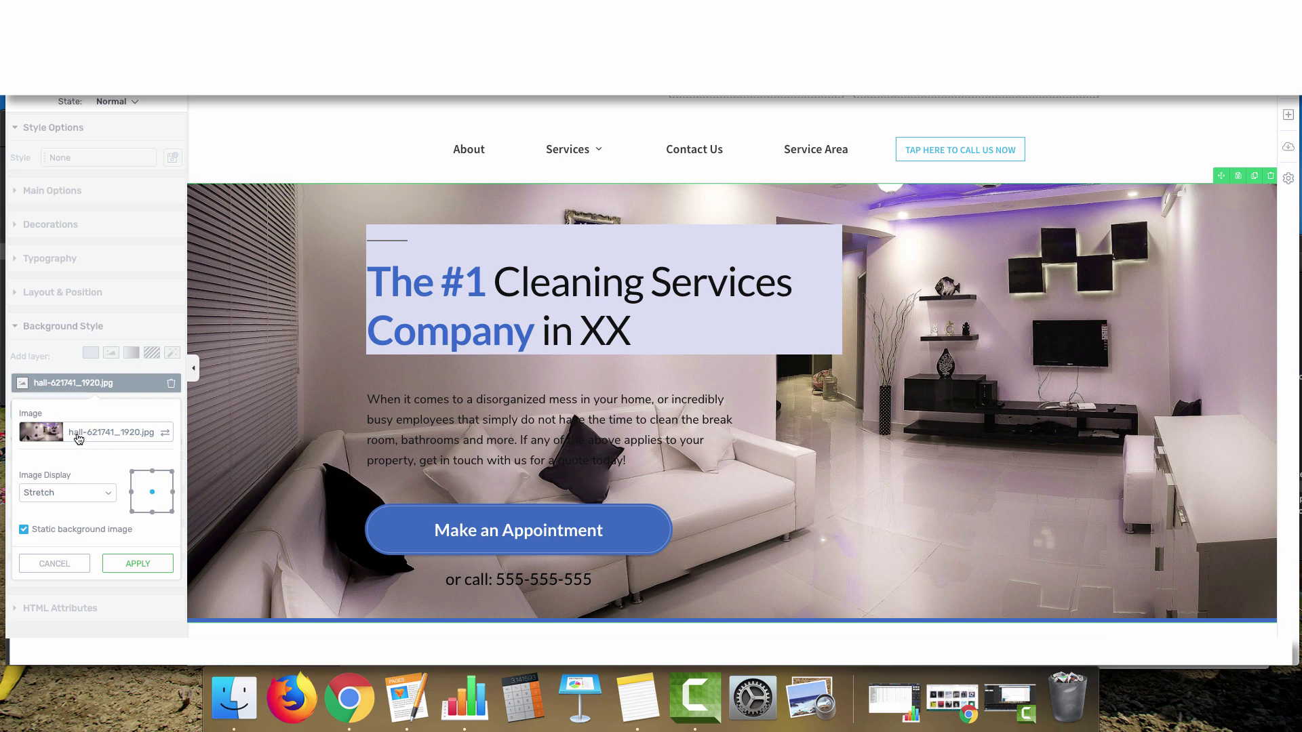
pyautogui.click(165, 433)
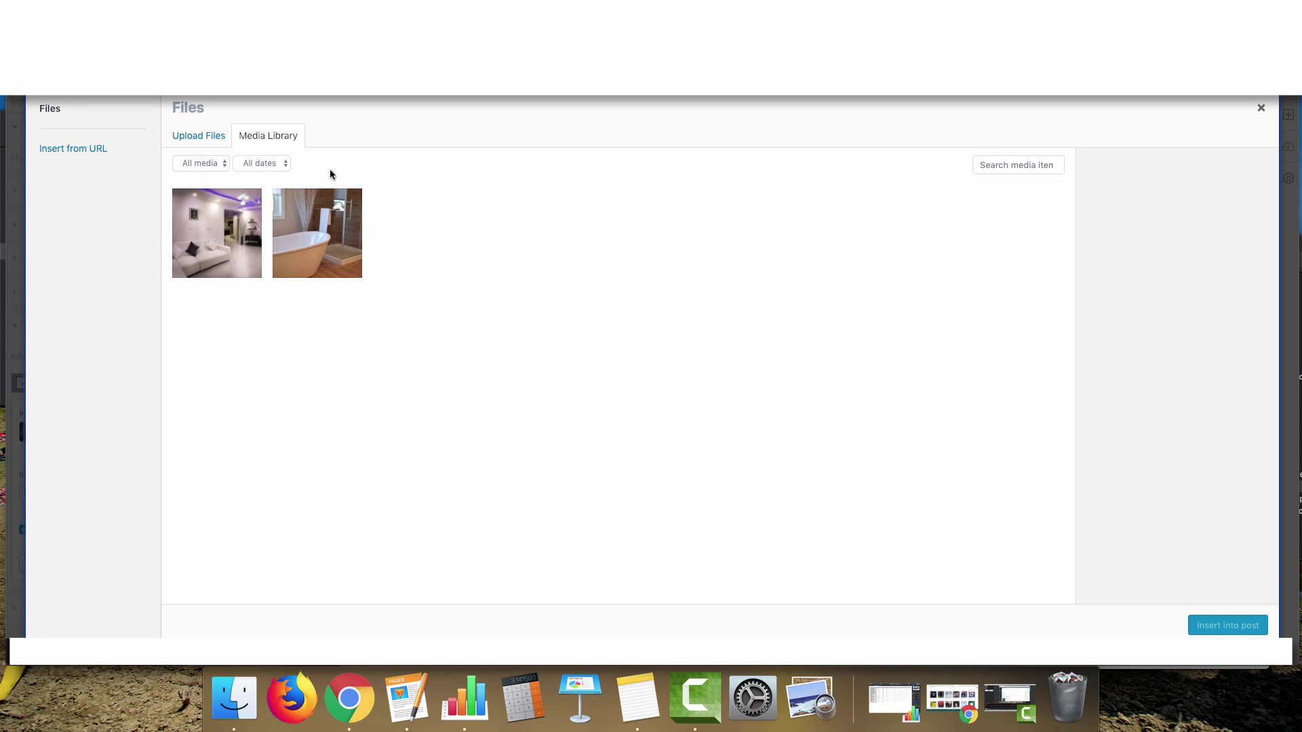
pyautogui.click(1261, 107)
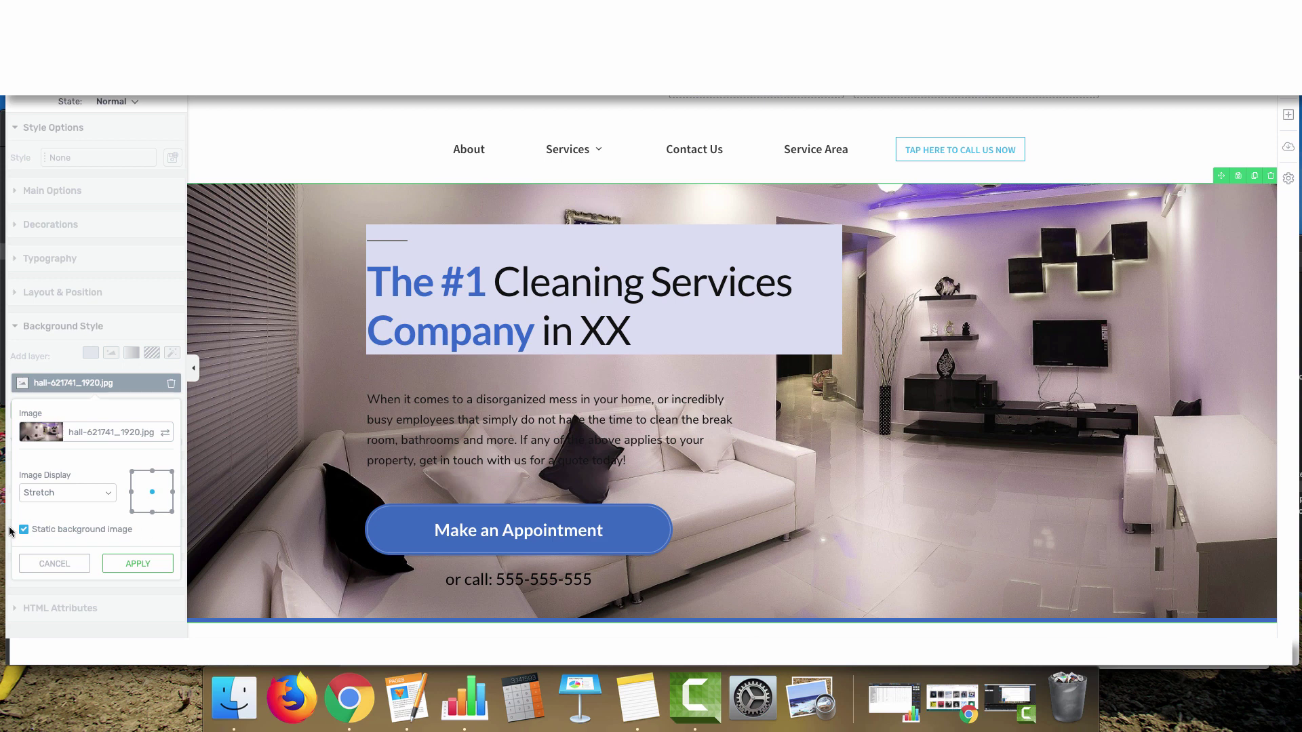
# Switch the hero's static background image option off, then back on
pyautogui.click(31, 530)
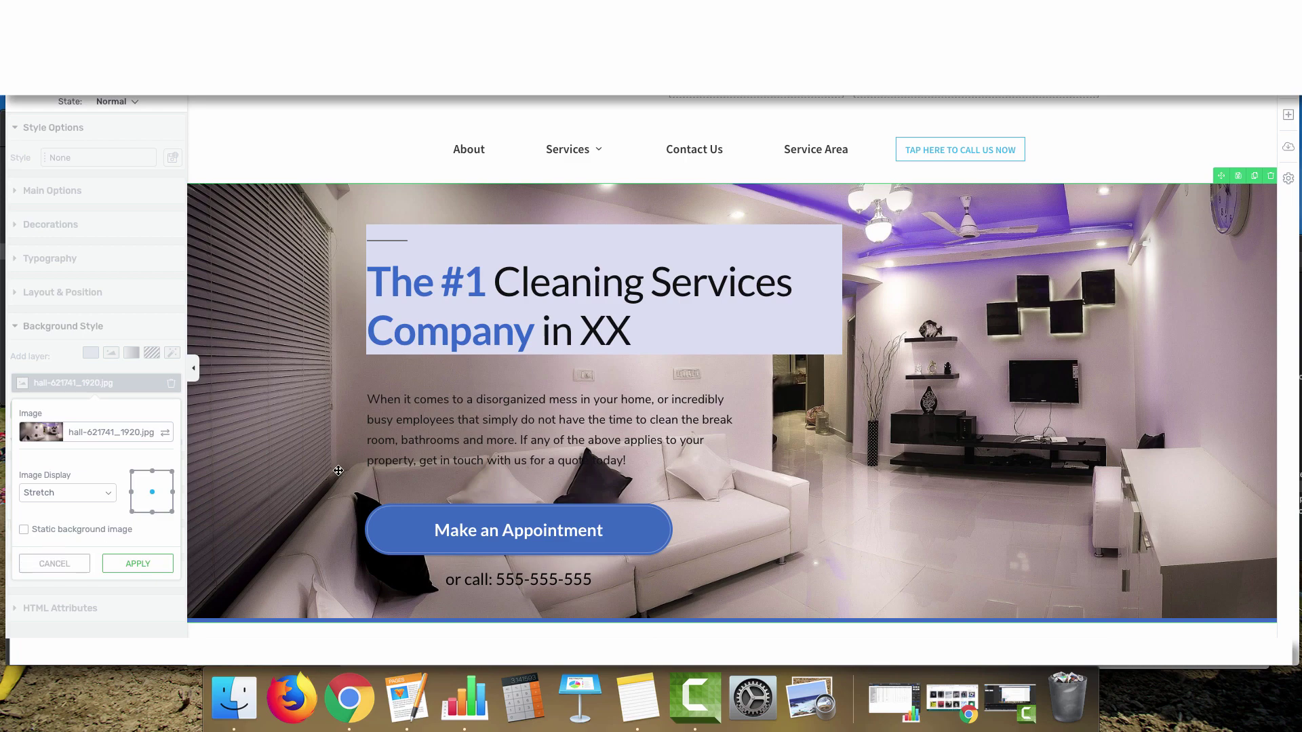
pyautogui.scroll(-5, 336, 479)
pyautogui.scroll(3, 336, 478)
pyautogui.scroll(-2, 336, 478)
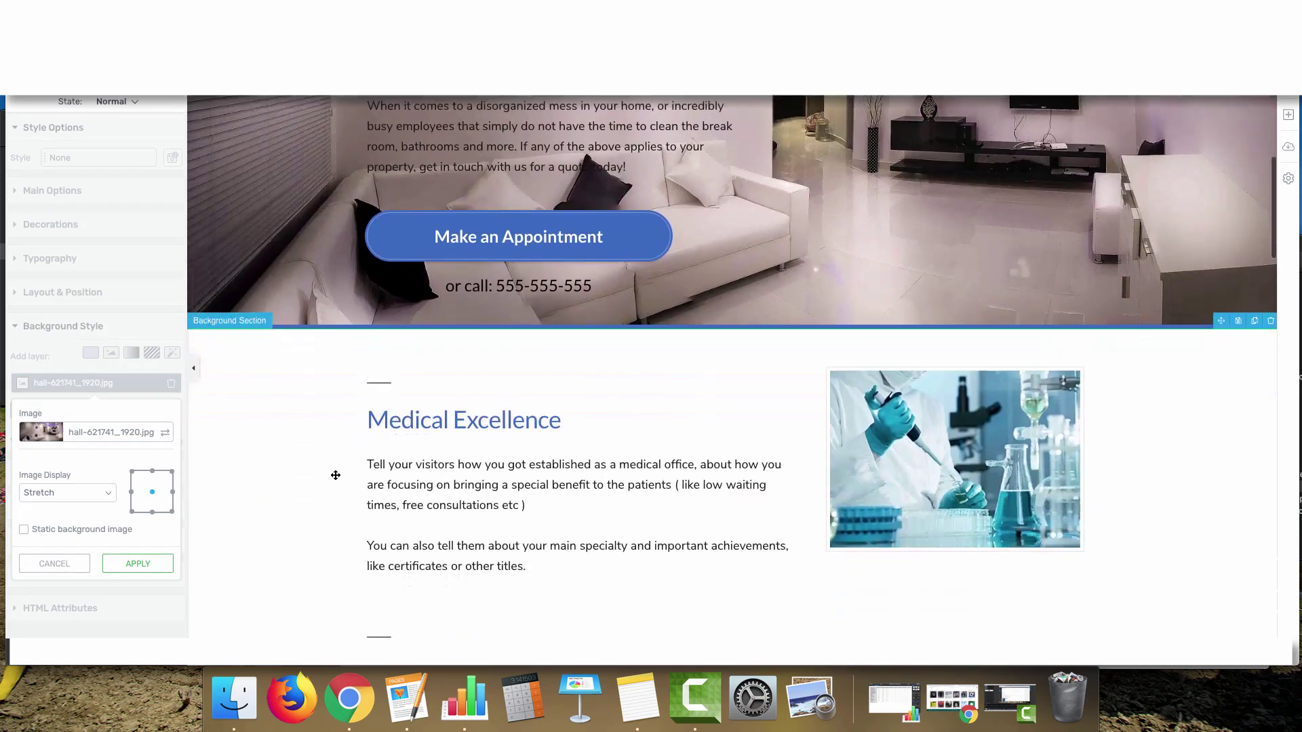
pyautogui.scroll(4, 335, 476)
pyautogui.scroll(-1, 334, 474)
pyautogui.scroll(2, 333, 474)
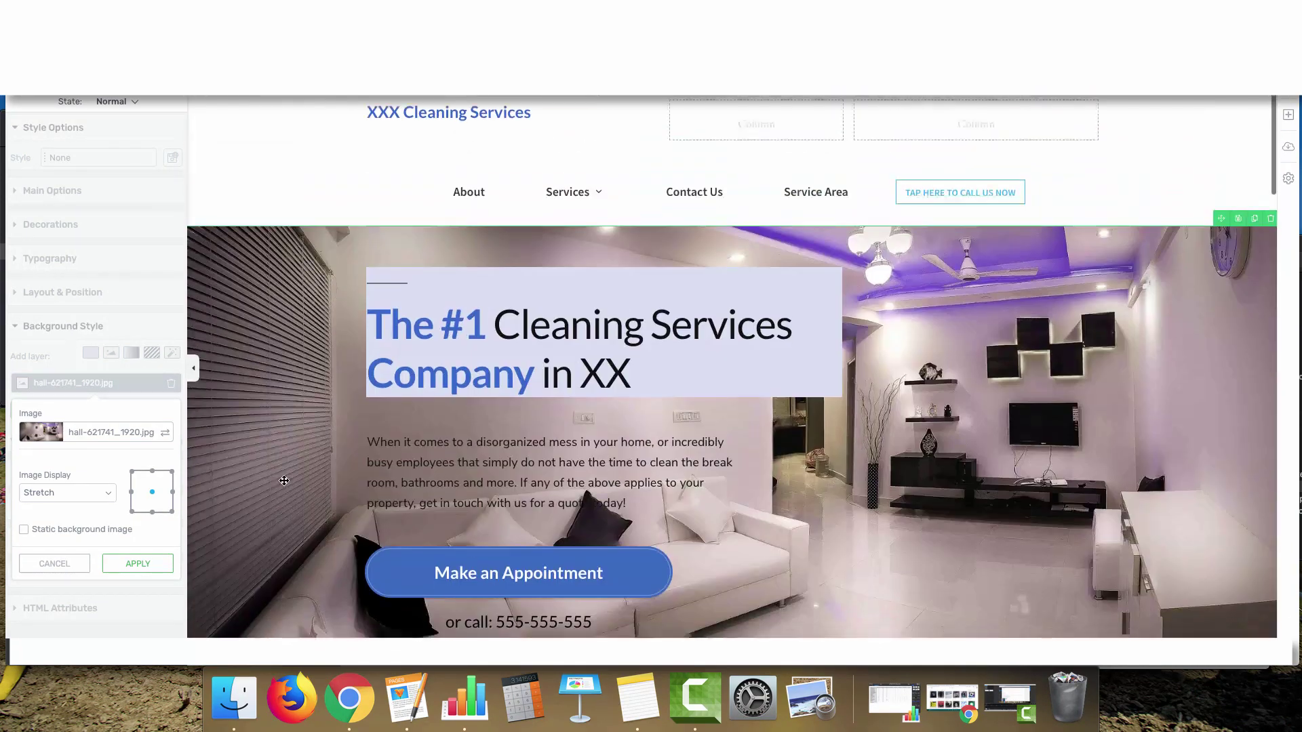
pyautogui.click(23, 531)
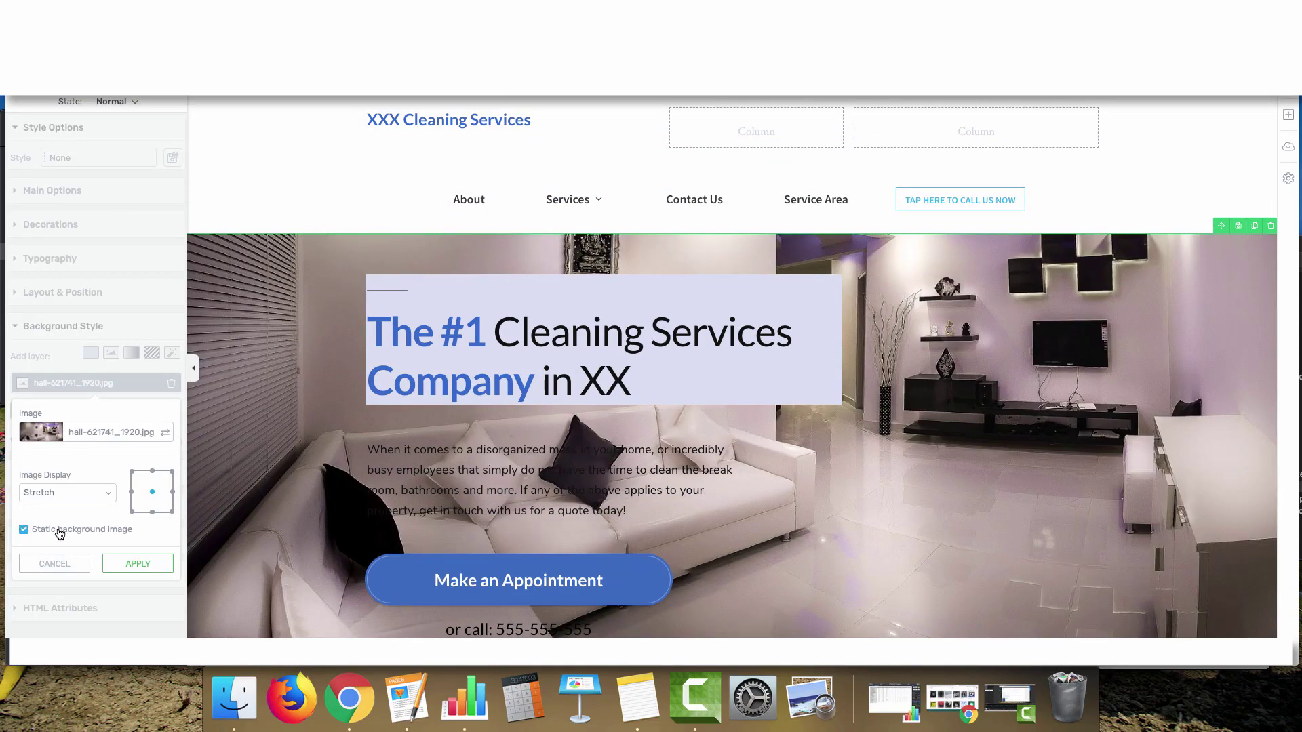
pyautogui.scroll(-2, 274, 513)
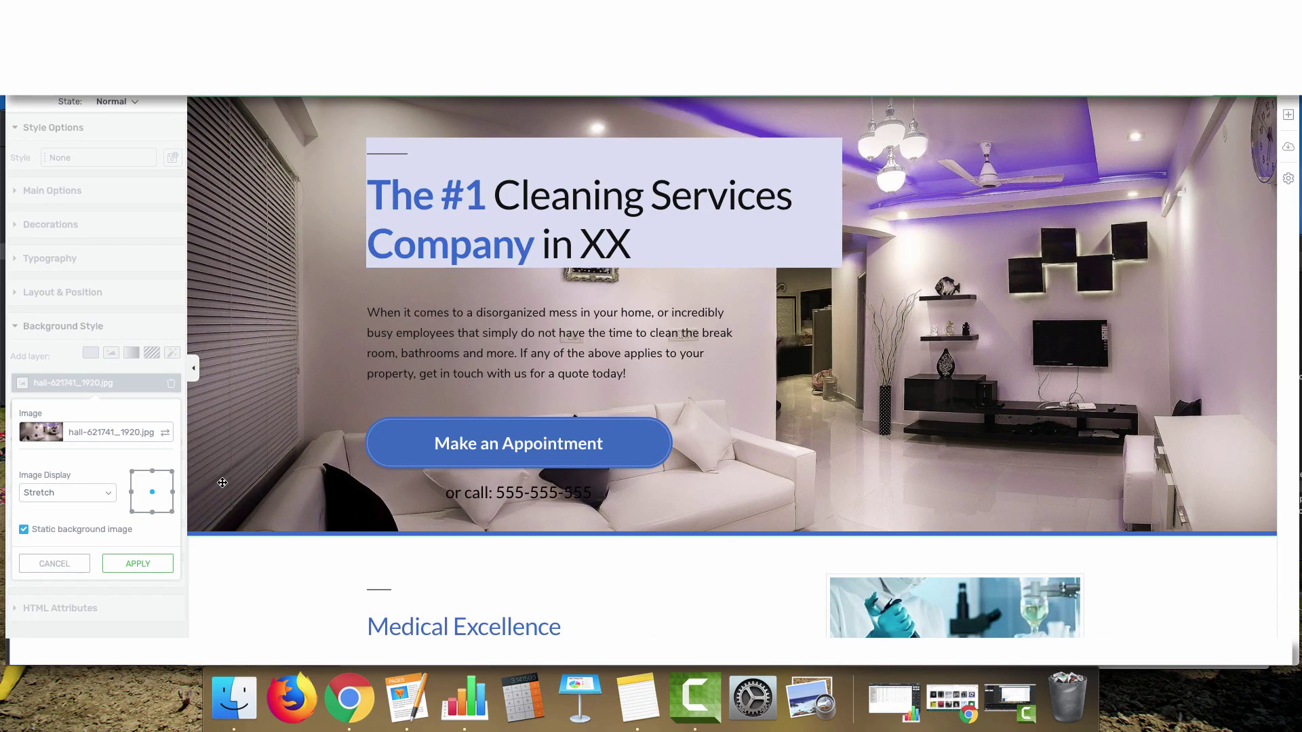
pyautogui.scroll(1, 221, 482)
# Set the hero background image display to Stretch, anchored at the centre
pyautogui.click(78, 493)
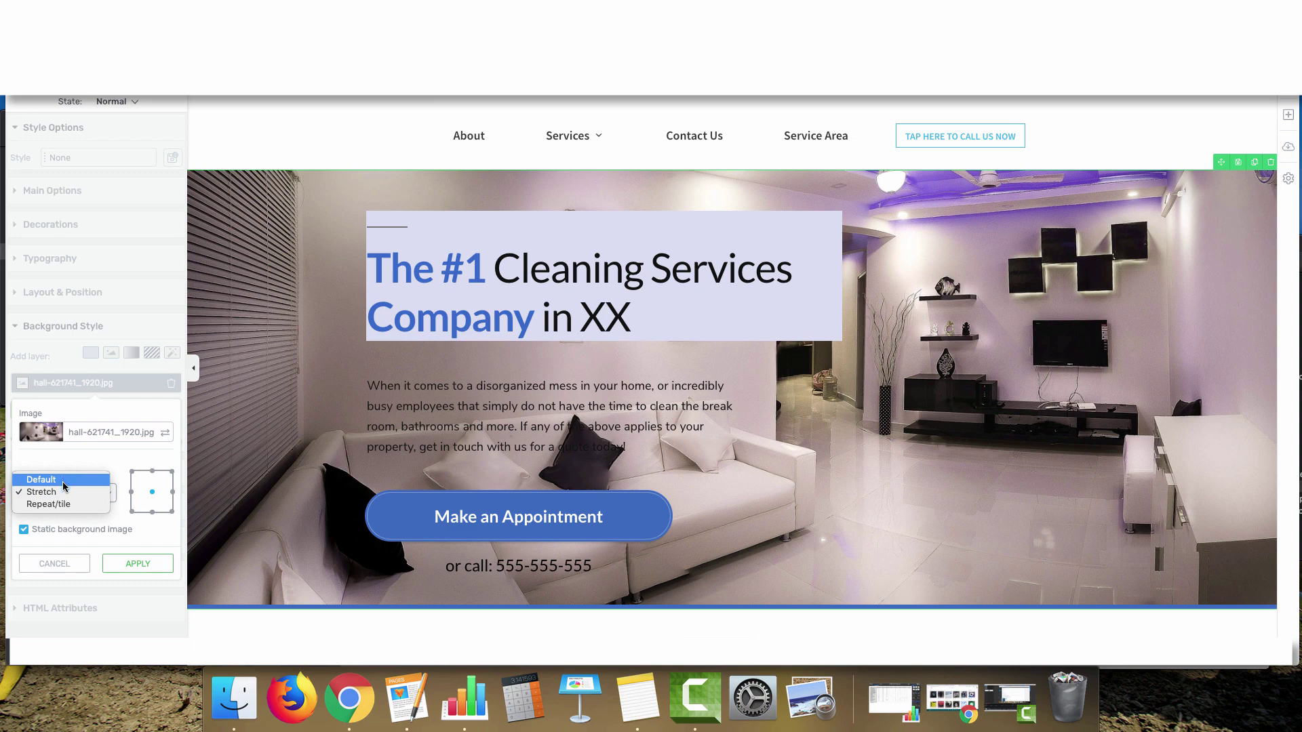
pyautogui.click(64, 479)
pyautogui.click(80, 493)
pyautogui.click(48, 508)
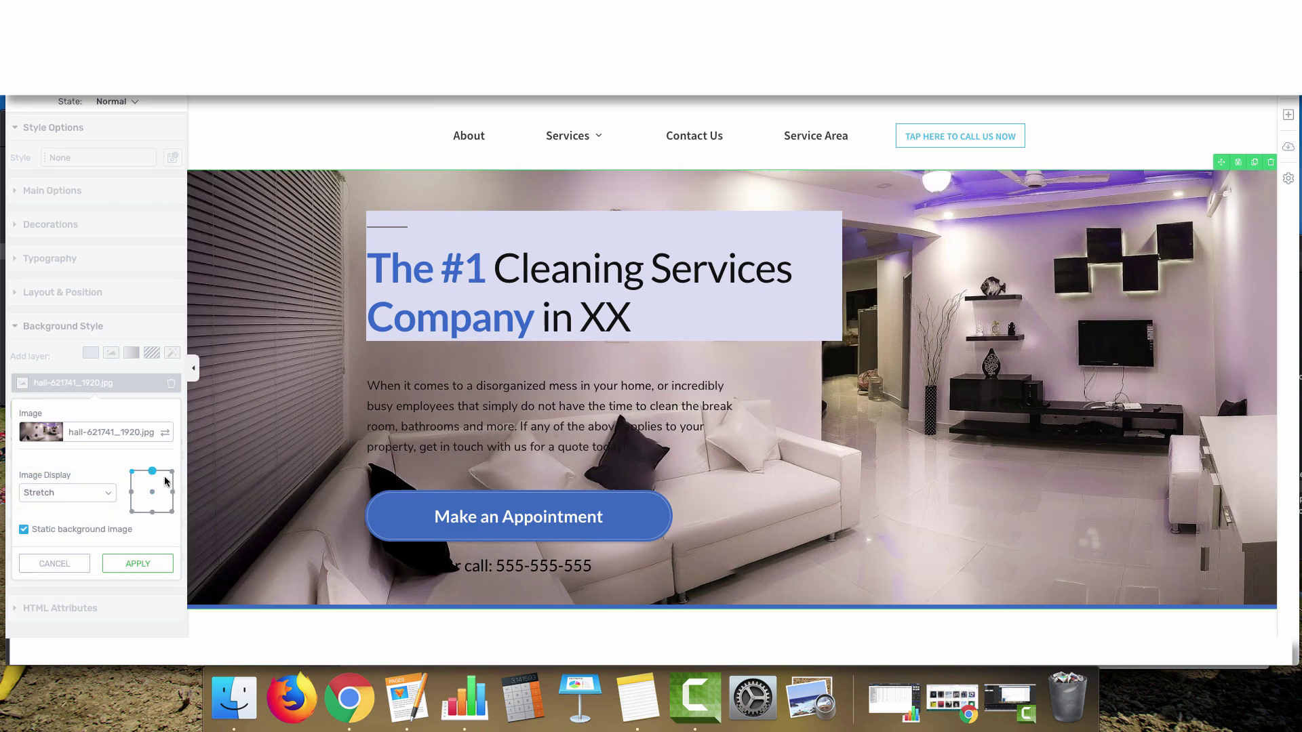
pyautogui.click(172, 491)
pyautogui.click(152, 492)
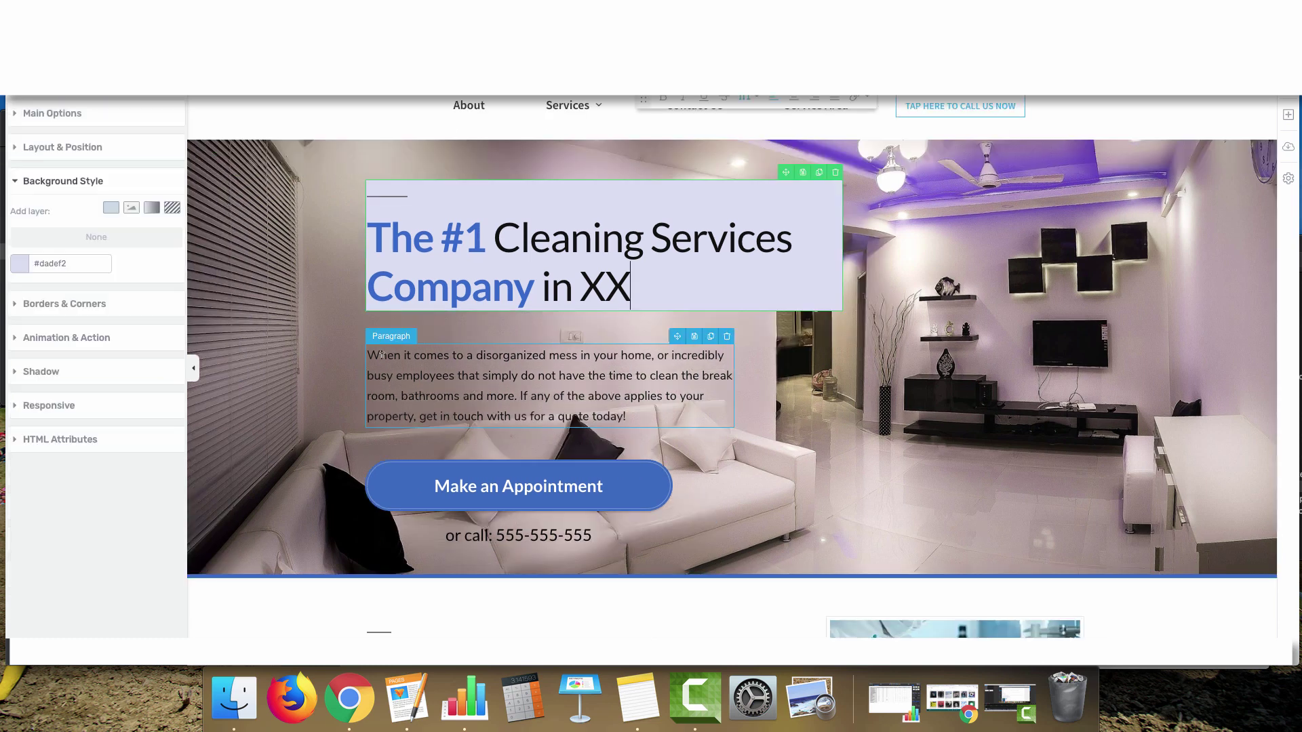
# Select the hero's intro paragraph block
pyautogui.click(634, 317)
pyautogui.moveTo(627, 416); pyautogui.dragTo(363, 349)
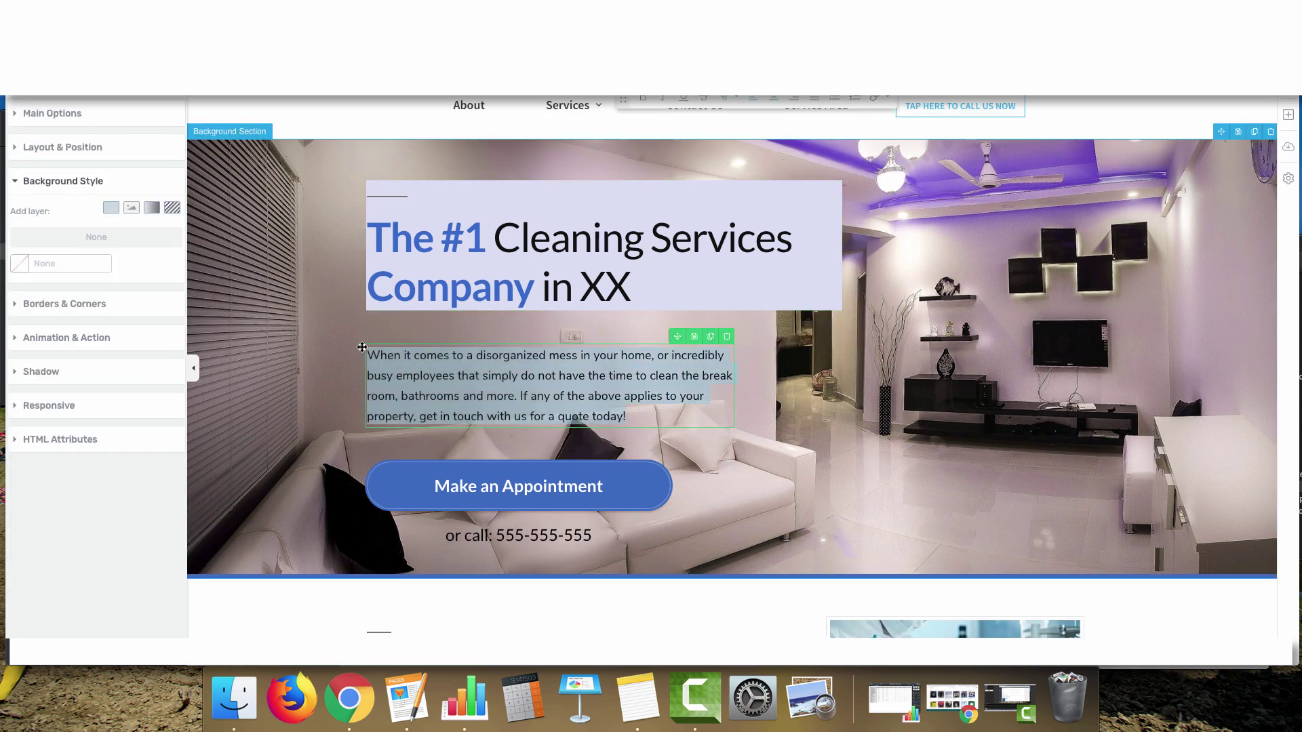
pyautogui.click(427, 377)
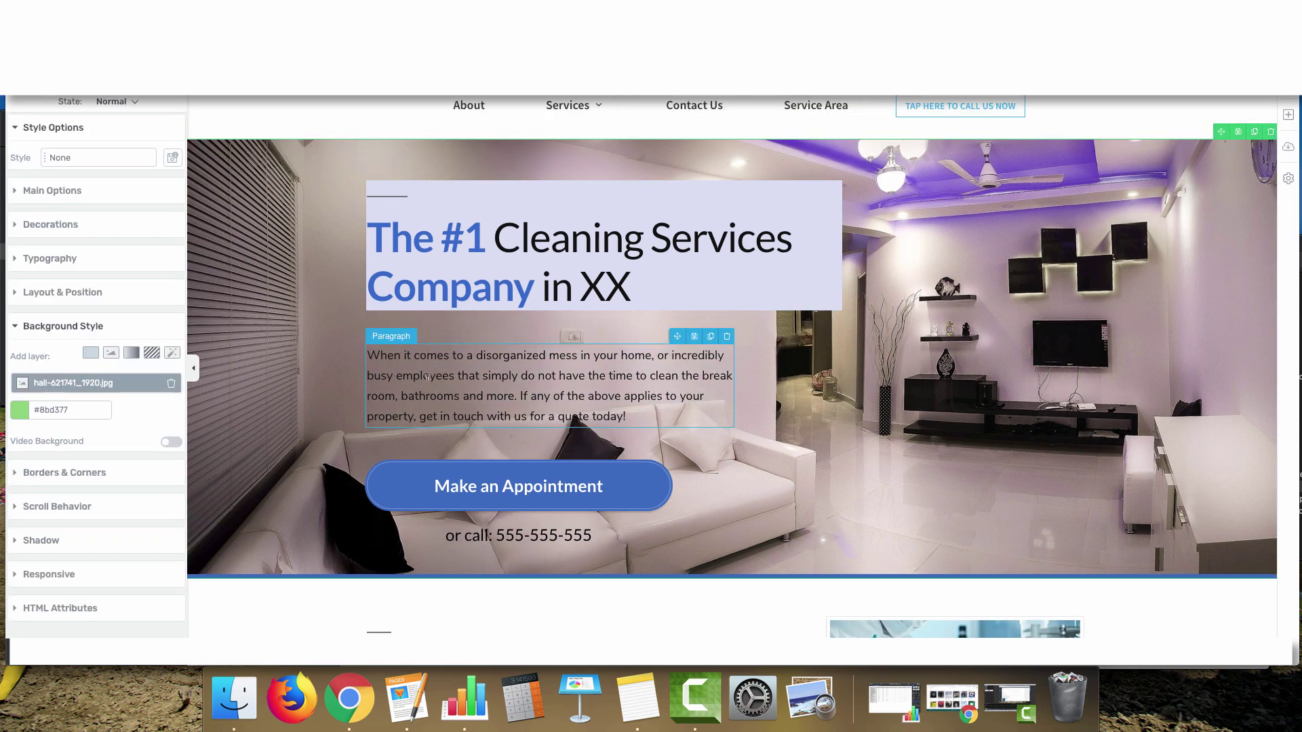
pyautogui.click(696, 397)
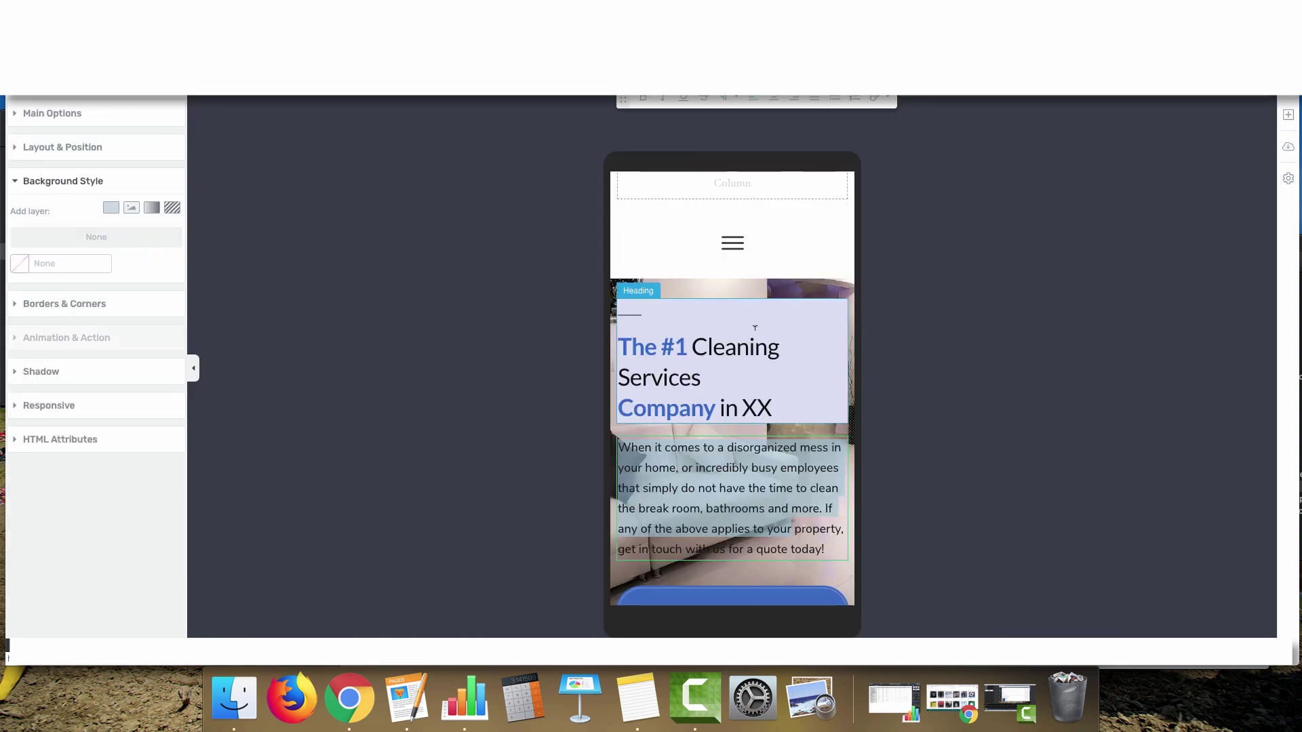
# Return from the mobile preview to the desktop view
pyautogui.scroll(-3, 711, 474)
pyautogui.scroll(1, 711, 474)
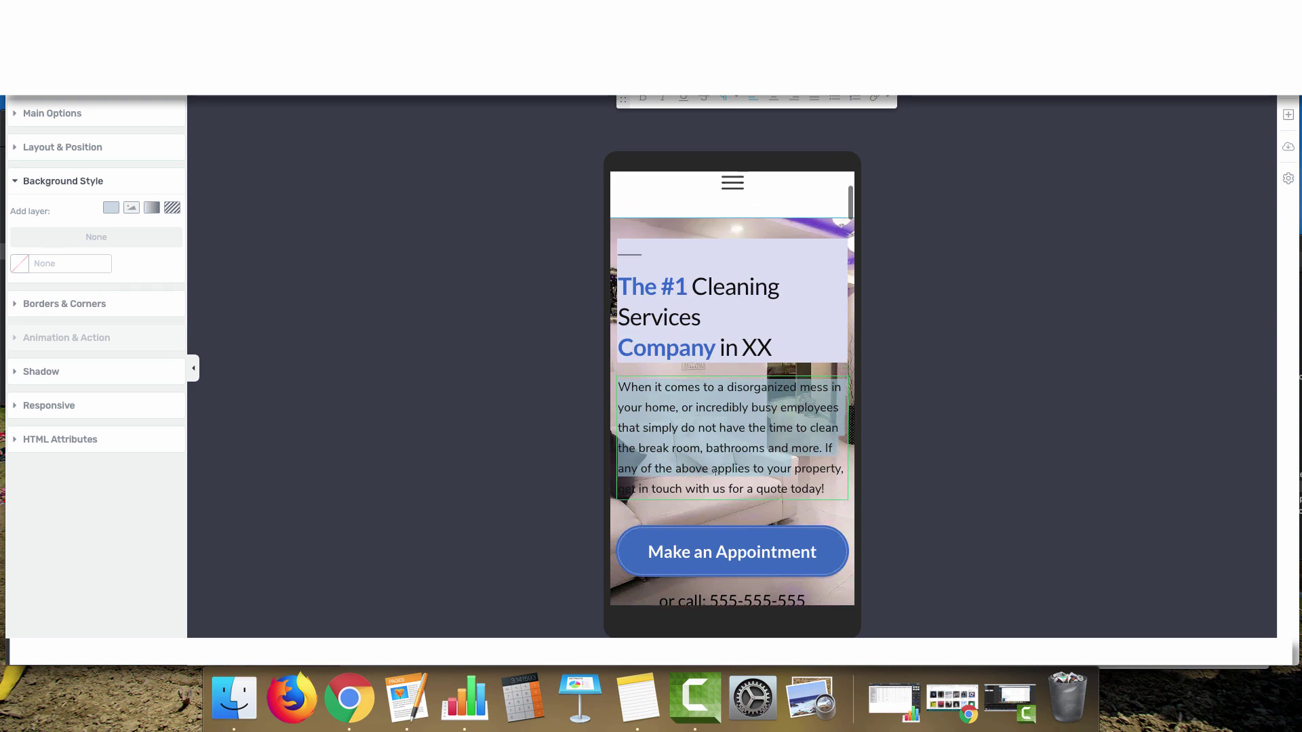
pyautogui.click(11, 660)
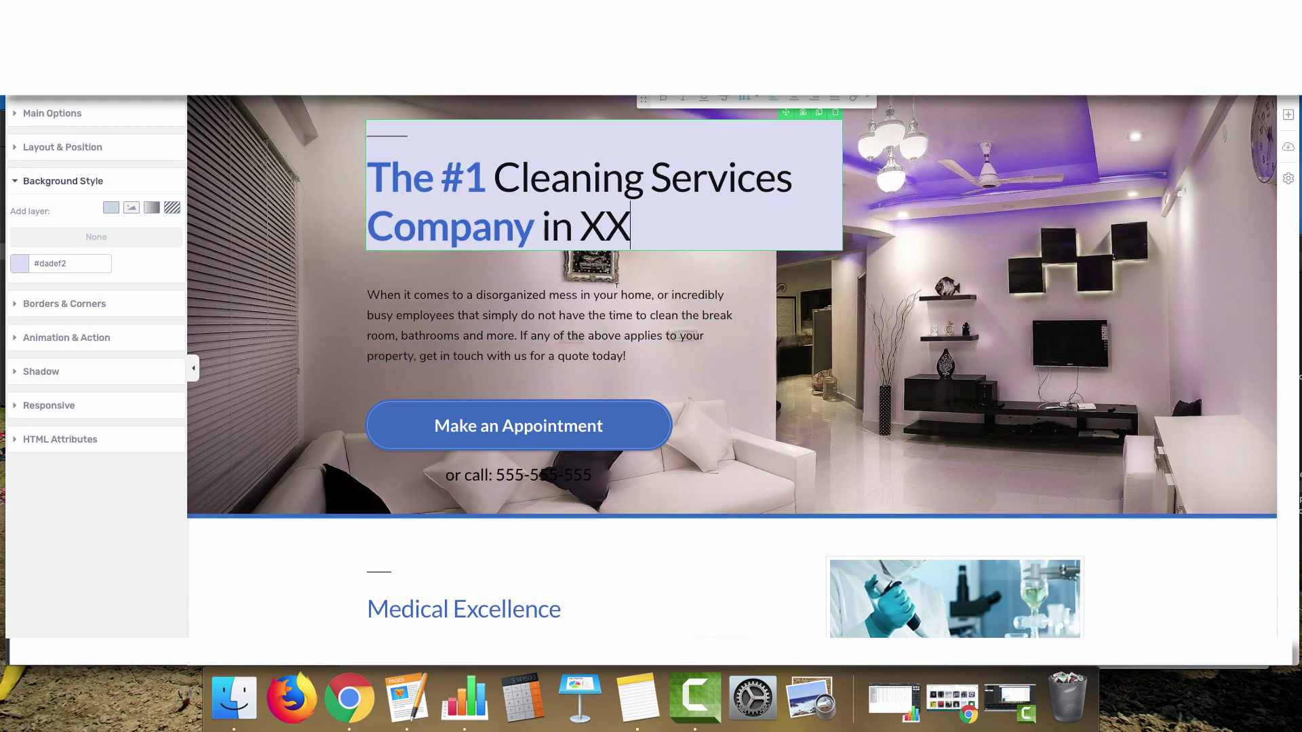
# Copy the heading's #dadef2 background colour and confirm its semi-transparent background change
pyautogui.click(20, 264)
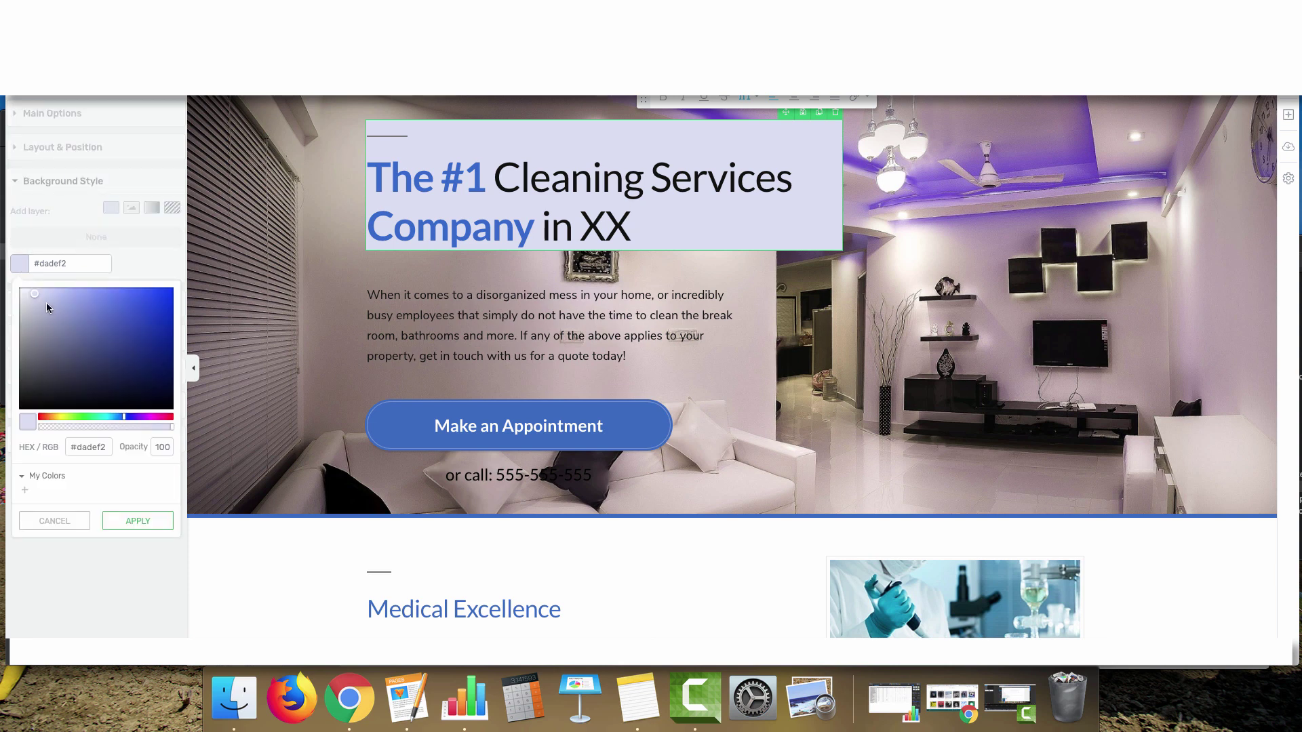
pyautogui.click(94, 447)
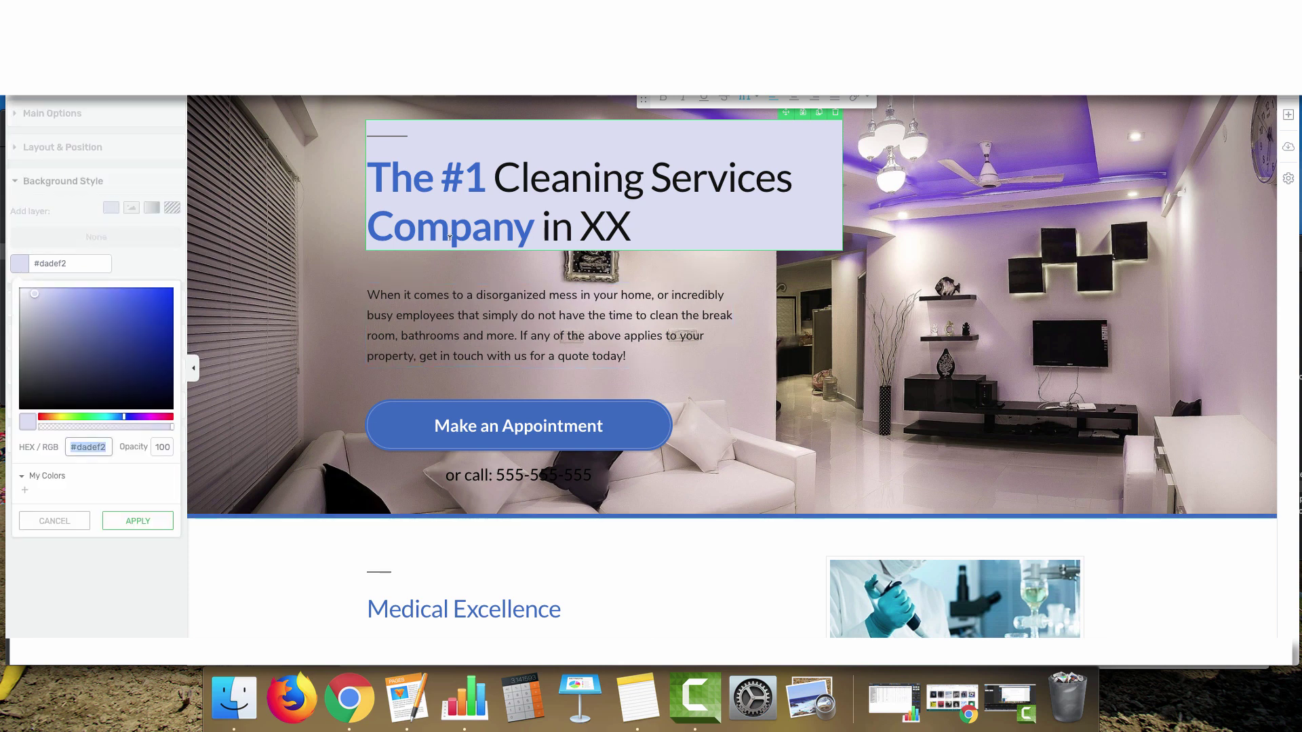
pyautogui.scroll(1, 434, 274)
pyautogui.scroll(-6, 169, 438)
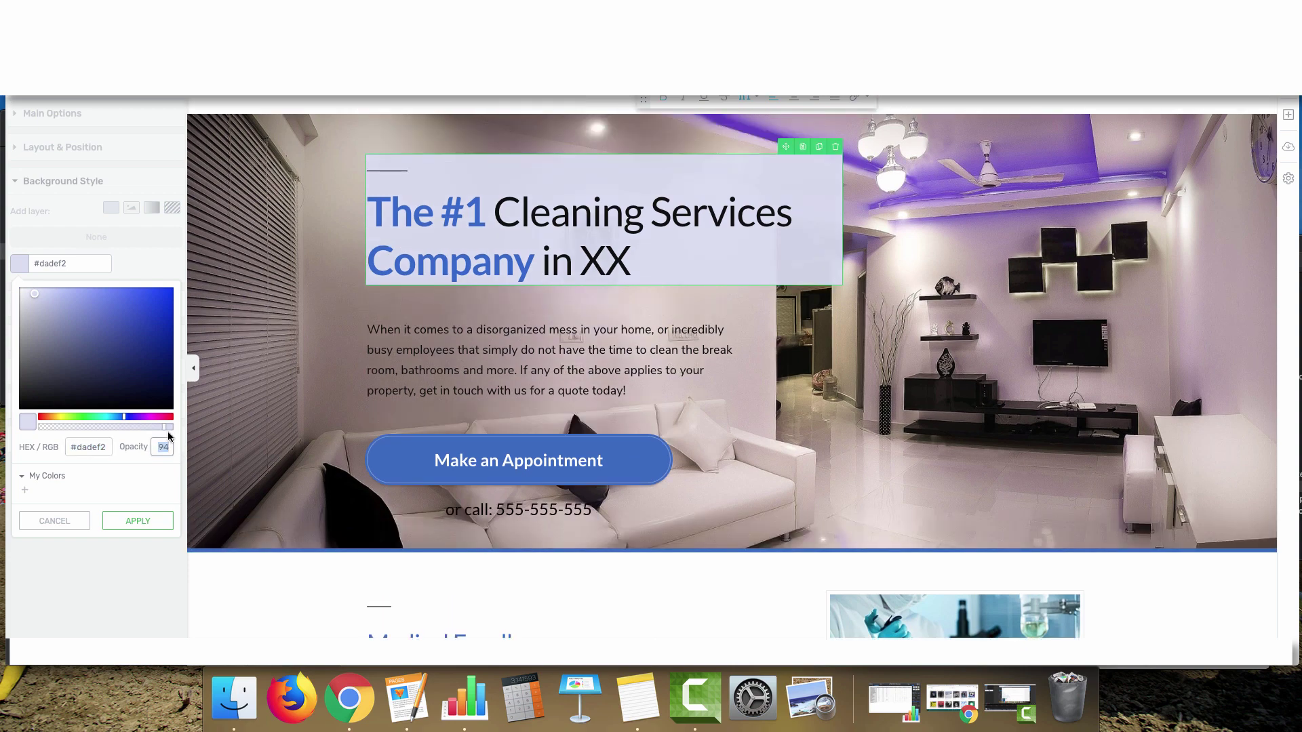
pyautogui.scroll(-20, 169, 437)
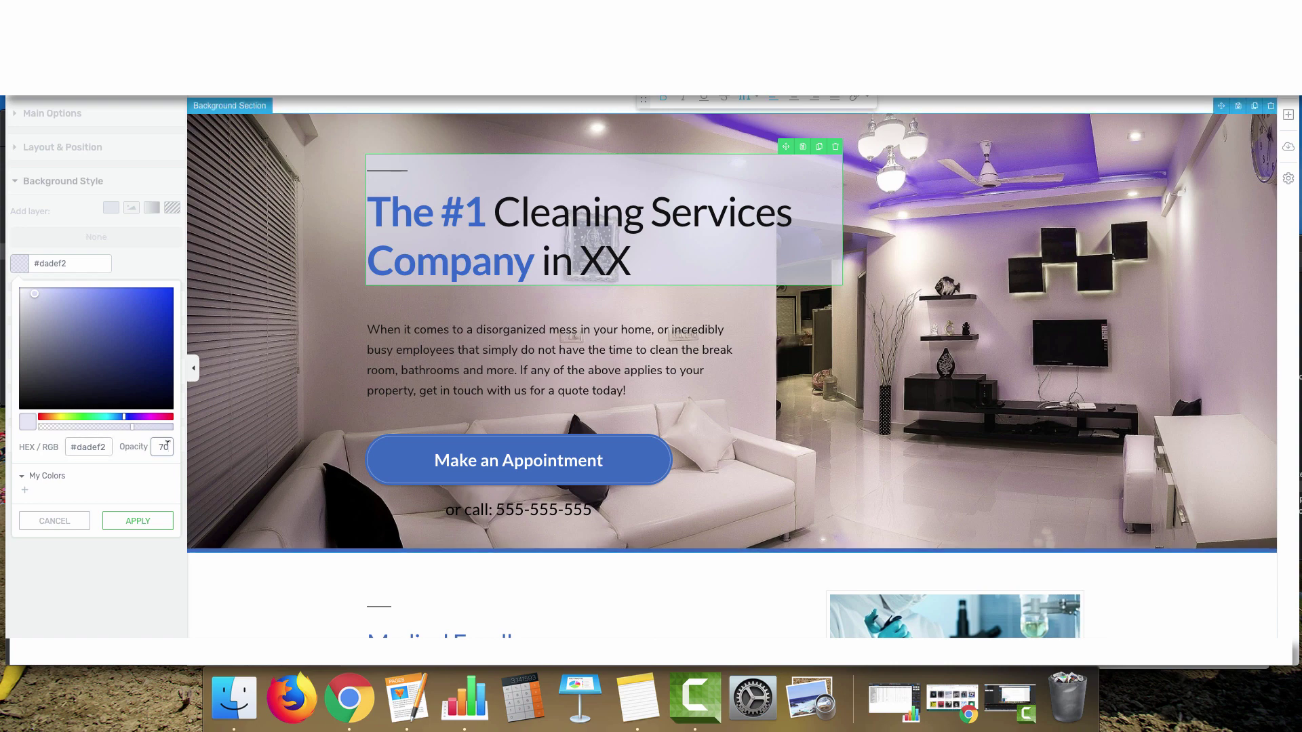
pyautogui.press('Return')
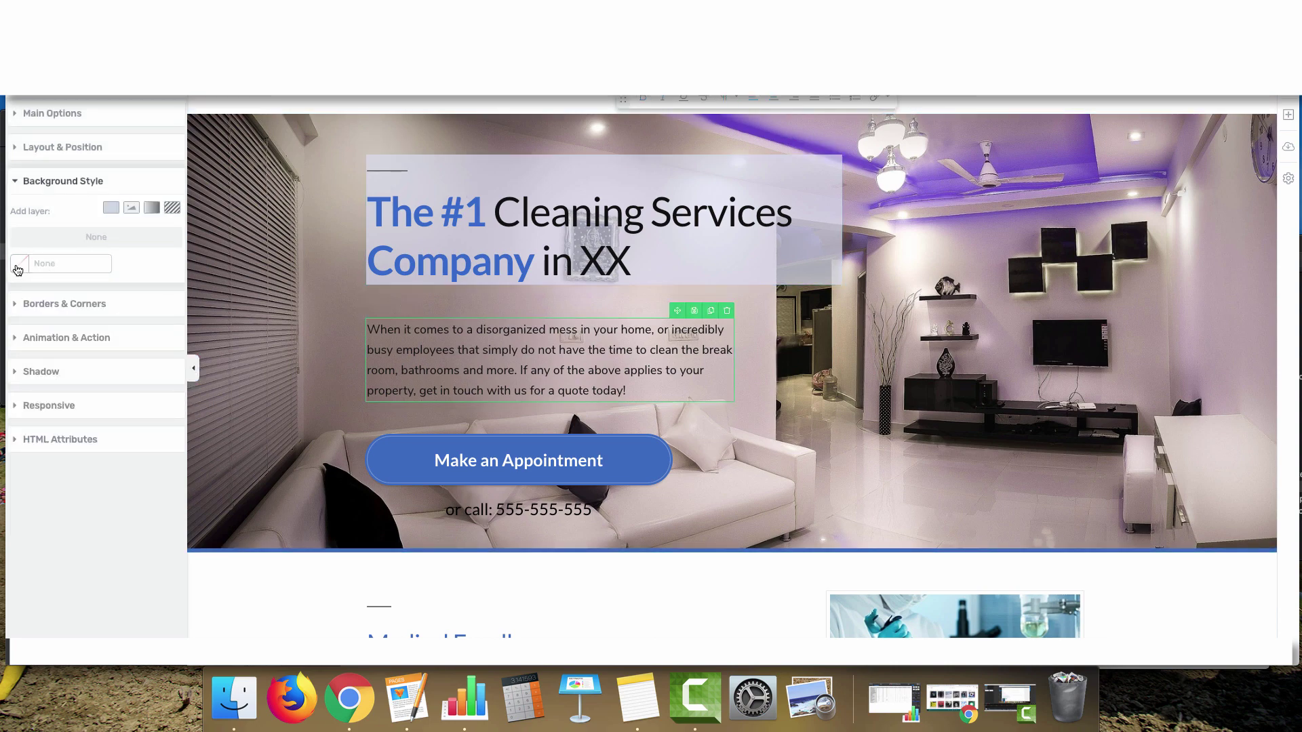
pyautogui.scroll(-1, 417, 441)
pyautogui.click(401, 446)
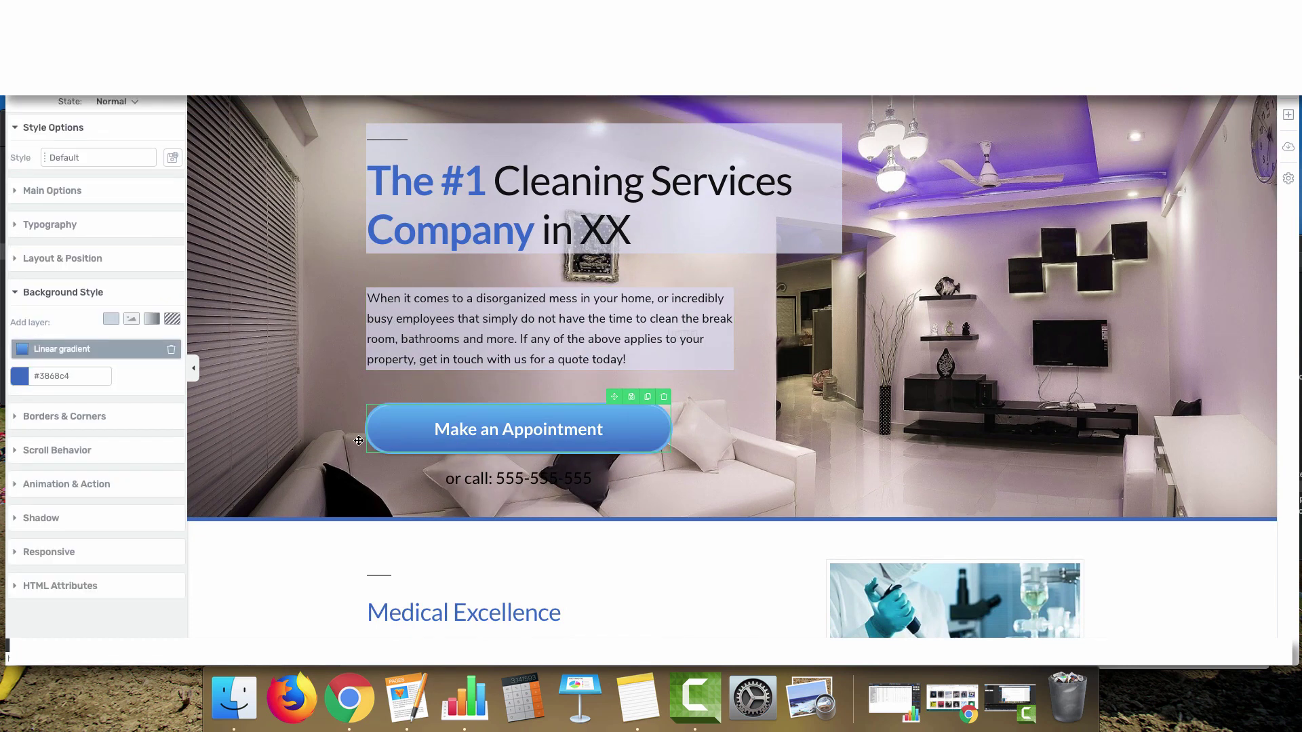
# Rewrite the hero button label from 'Make an Appointment' to 'Get A Quote Today'
pyautogui.moveTo(446, 425); pyautogui.dragTo(616, 417)
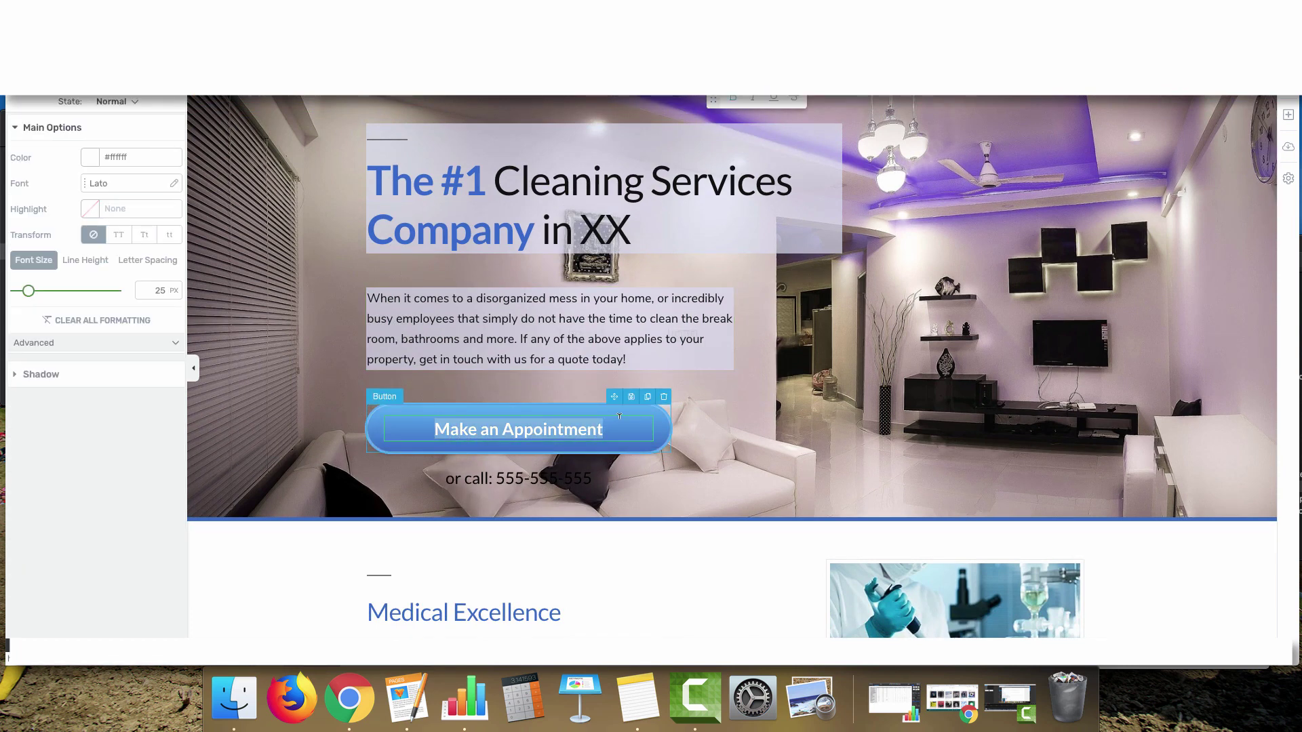
pyautogui.write('Ta')
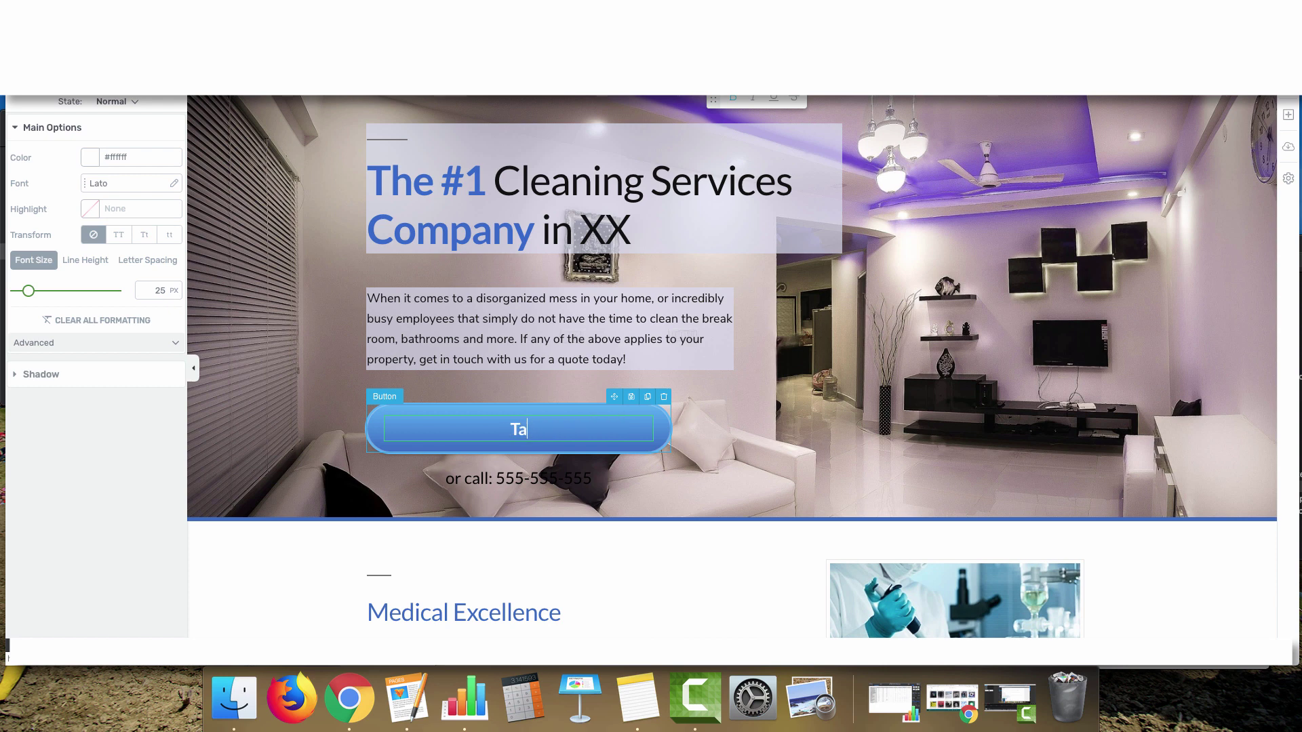
pyautogui.write('p Here To Cal')
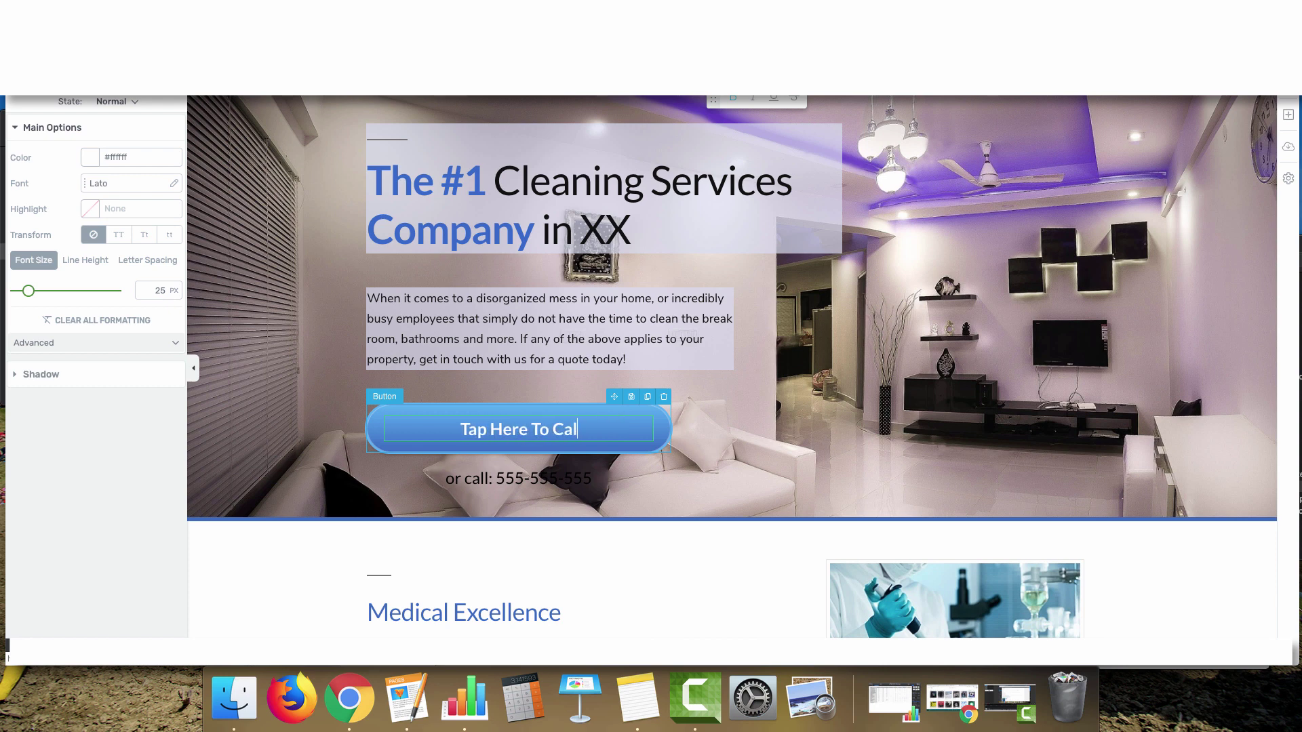
pyautogui.press('BackSpace')
pyautogui.press('BackSpace')
pyautogui.press('BackSpace')
pyautogui.press('BackSpace')
pyautogui.press('BackSpace')
pyautogui.press('BackSpace')
pyautogui.press('BackSpace')
pyautogui.press('BackSpace')
pyautogui.press('BackSpace')
pyautogui.press('BackSpace')
pyautogui.press('BackSpace')
pyautogui.press('BackSpace')
pyautogui.press('BackSpace')
pyautogui.press('BackSpace')
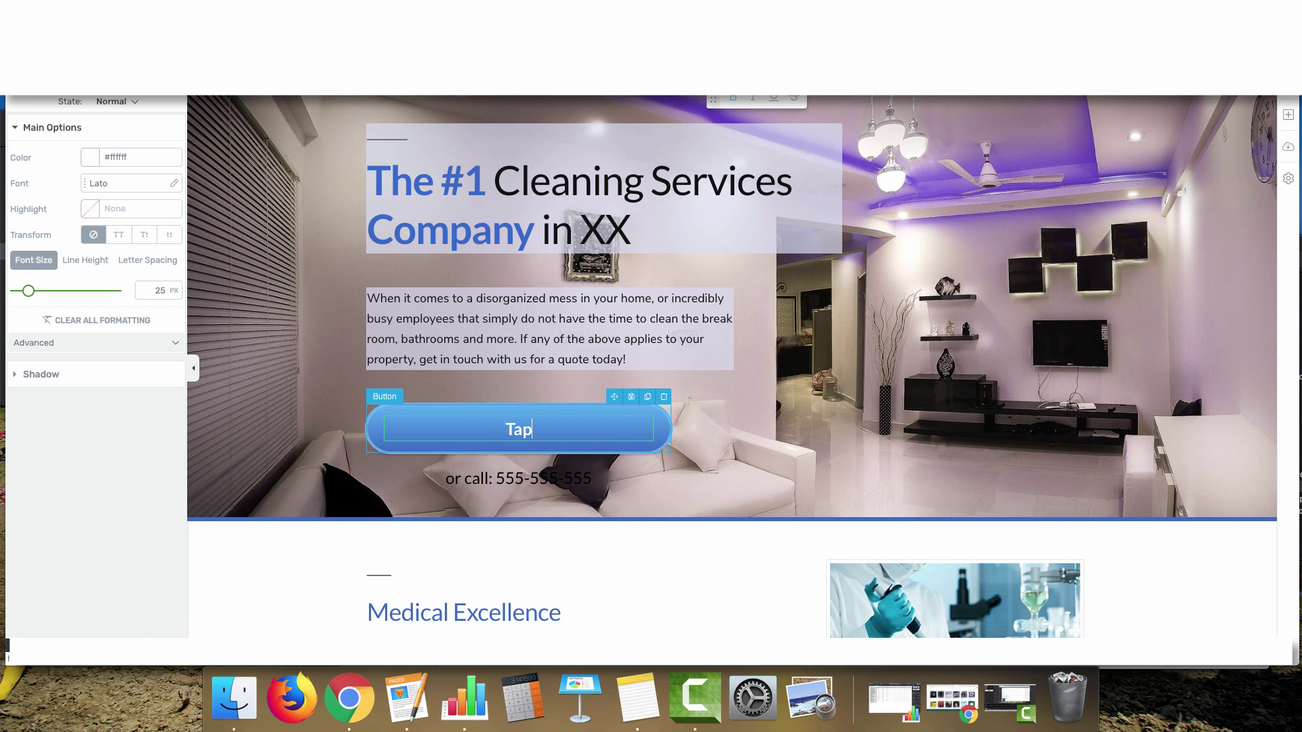
pyautogui.write('Get A Quot')
pyautogui.press('BackSpace')
pyautogui.press('BackSpace')
pyautogui.press('BackSpace')
pyautogui.press('BackSpace')
pyautogui.press('BackSpace')
pyautogui.press('BackSpace')
pyautogui.press('BackSpace')
pyautogui.press('BackSpace')
pyautogui.press('BackSpace')
pyautogui.press('BackSpace')
pyautogui.write('Make')
pyautogui.press('BackSpace')
pyautogui.press('BackSpace')
pyautogui.press('BackSpace')
pyautogui.press('BackSpace')
pyautogui.write('Get A Quote Today')
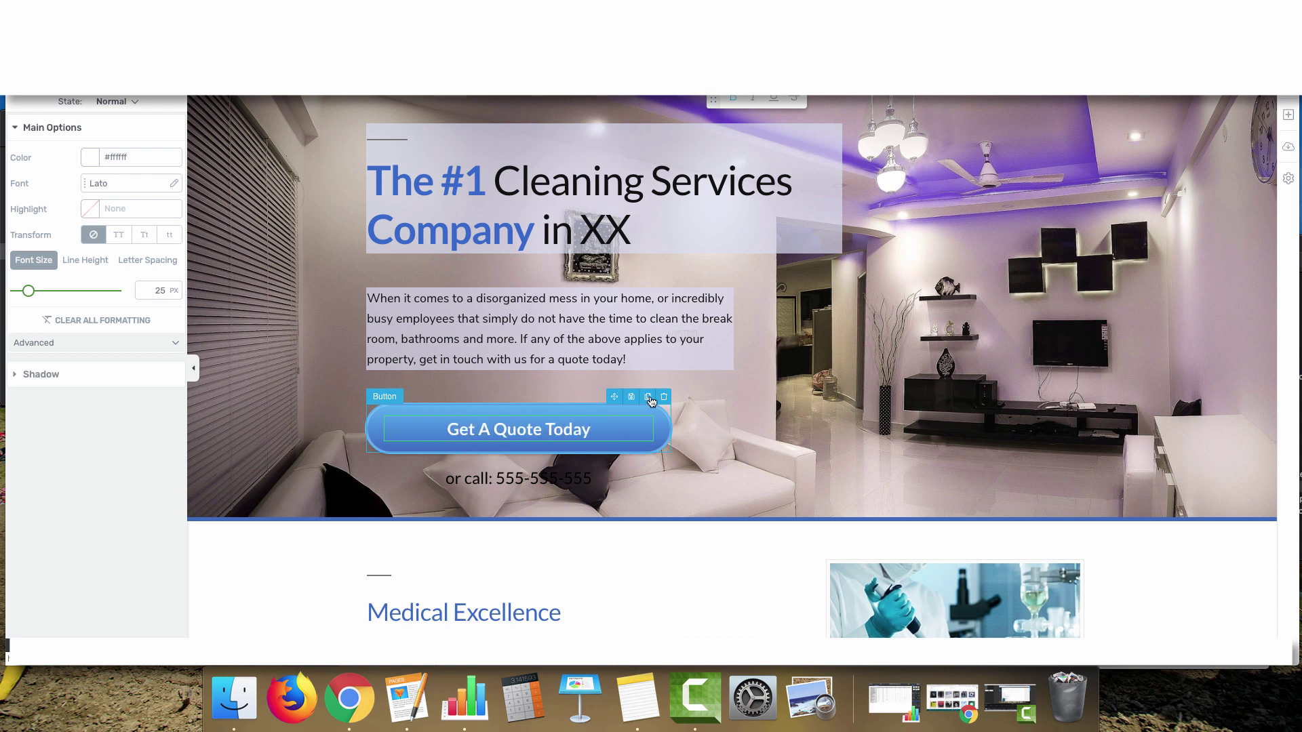
pyautogui.click(510, 480)
# Give the or-call line a pasted #dadef2 background at opacity 50, then clear the button box's gradient
pyautogui.tripleClick(510, 481)
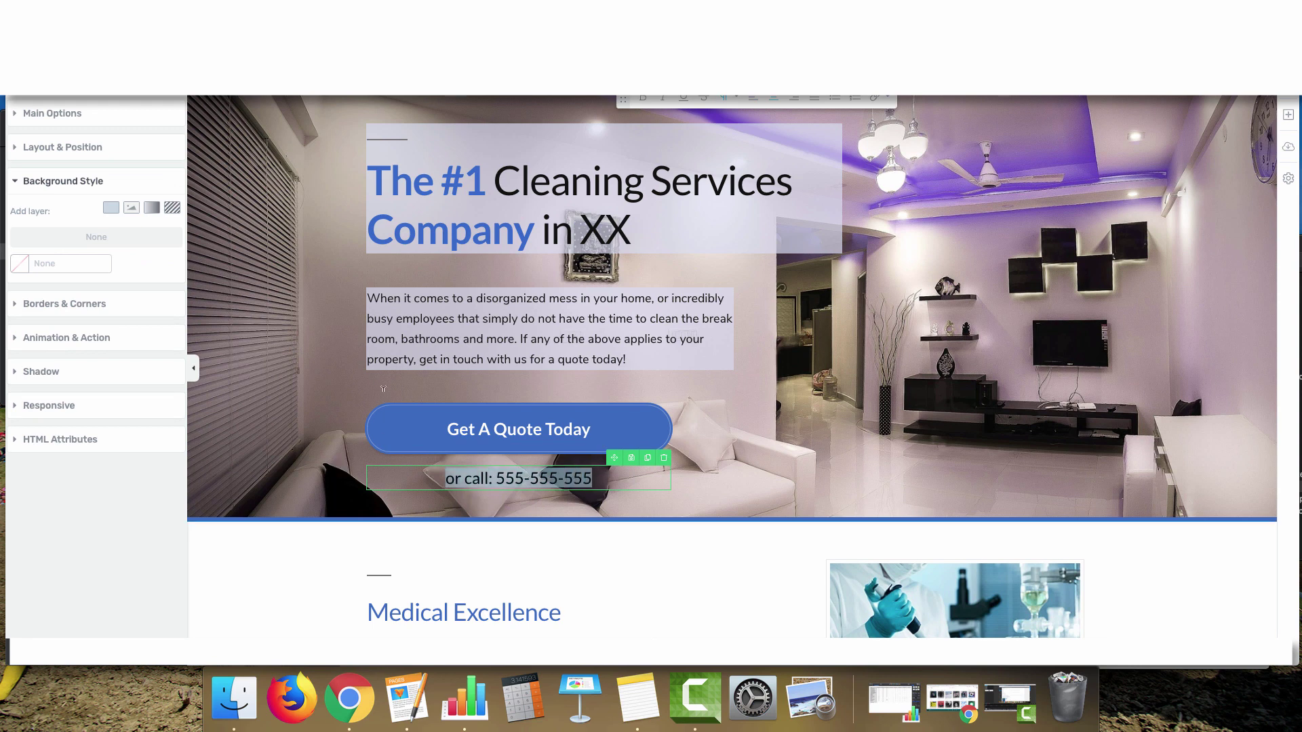
pyautogui.click(24, 266)
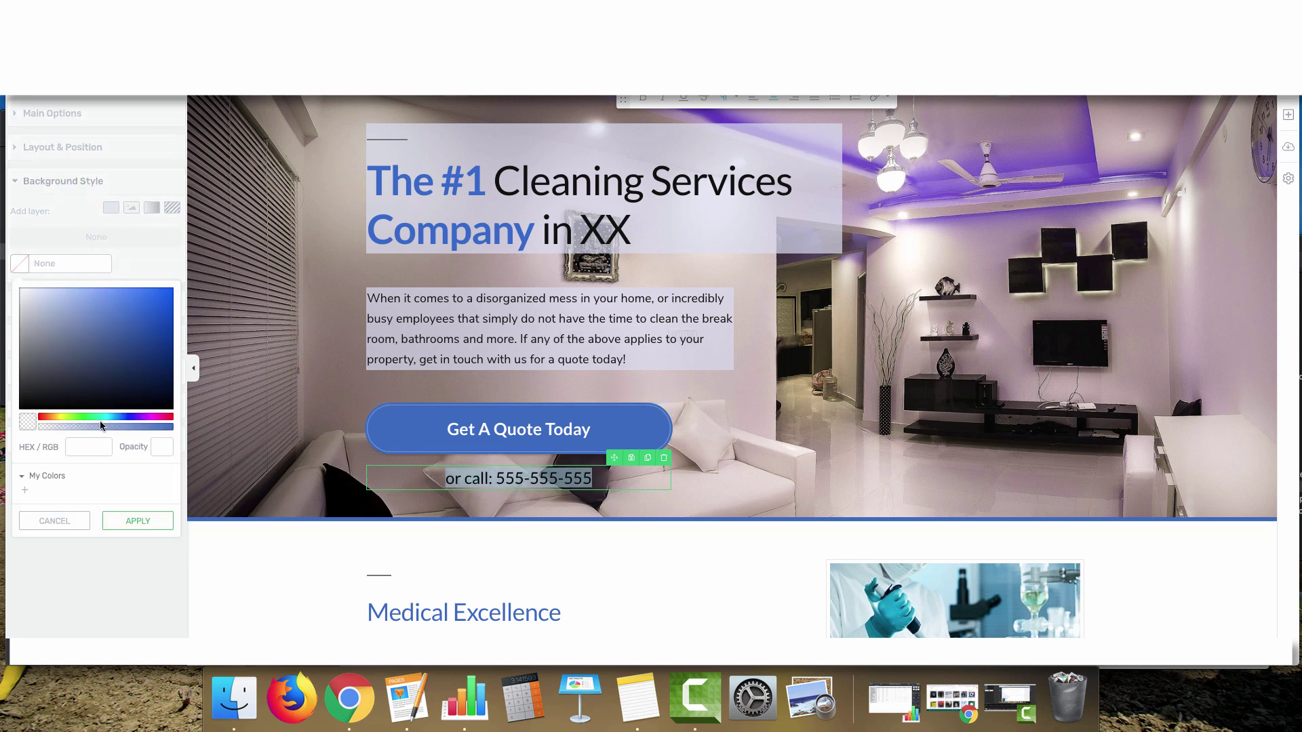
pyautogui.click(88, 447)
pyautogui.press('cmd+v')
pyautogui.doubleClick(165, 447)
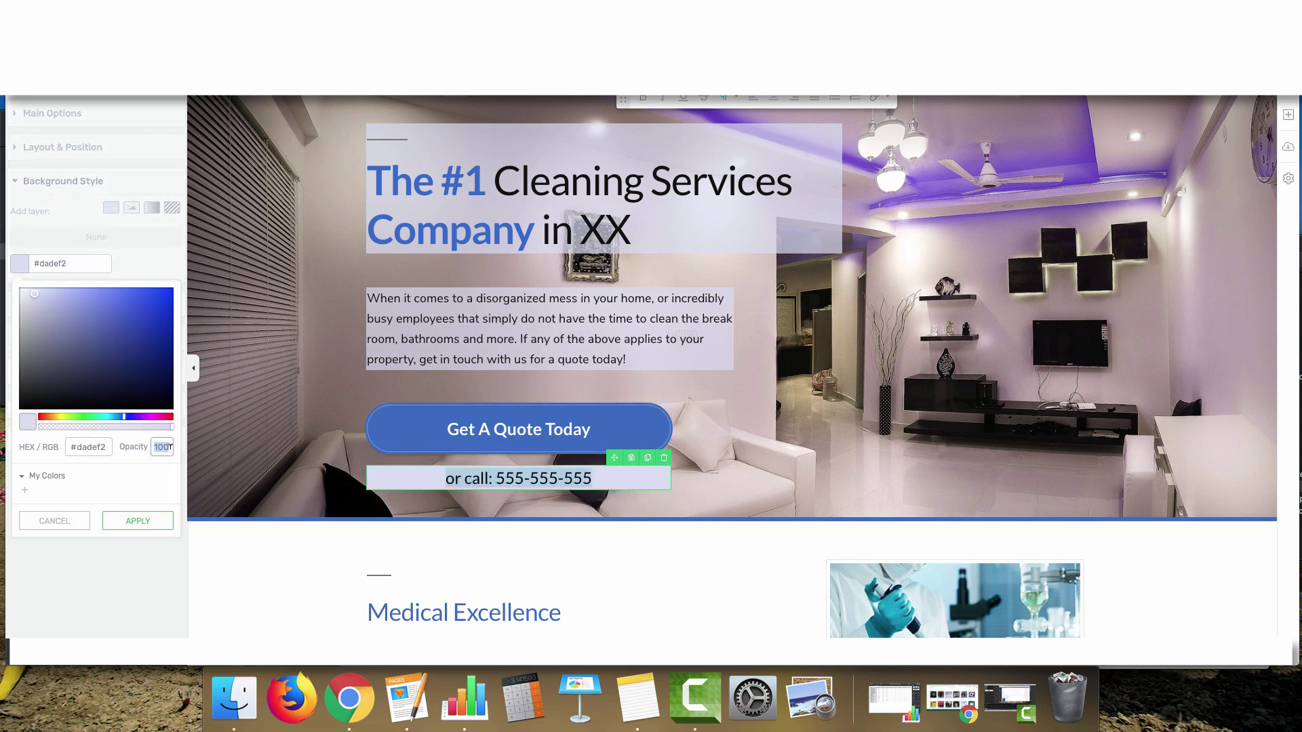
pyautogui.write('50')
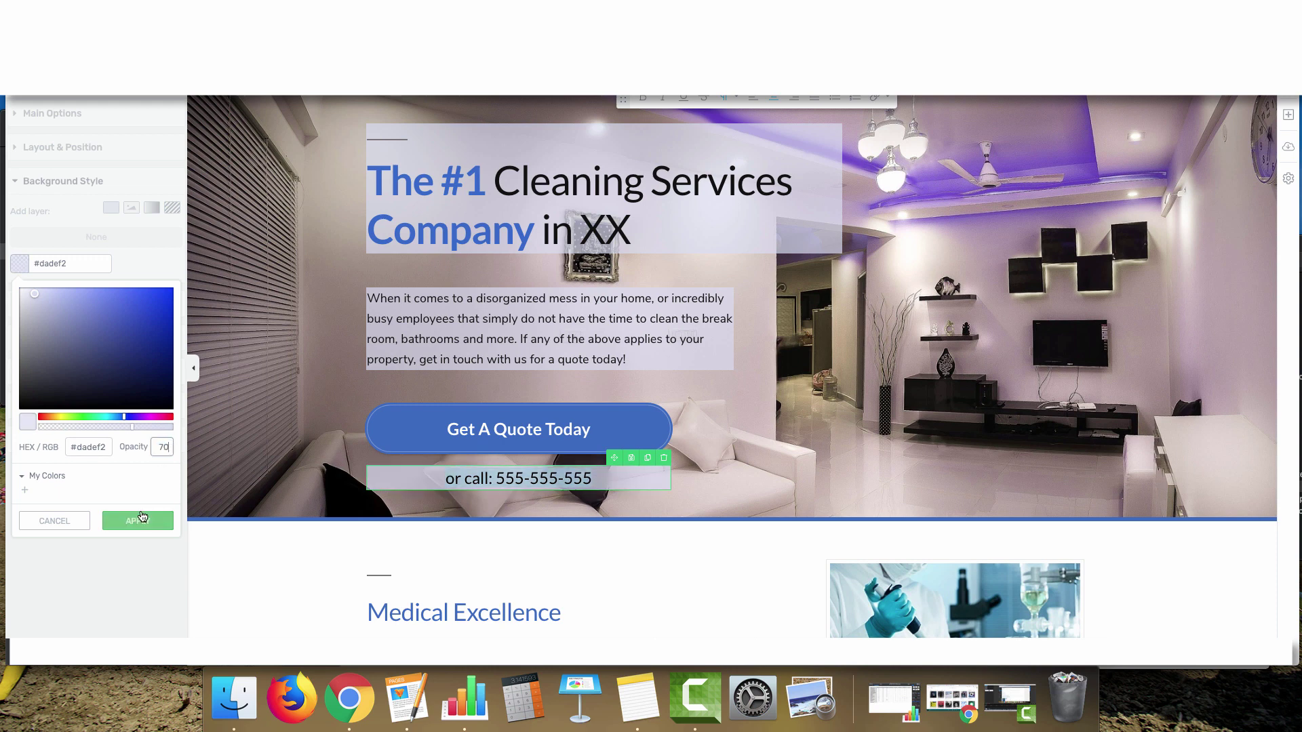
pyautogui.click(138, 521)
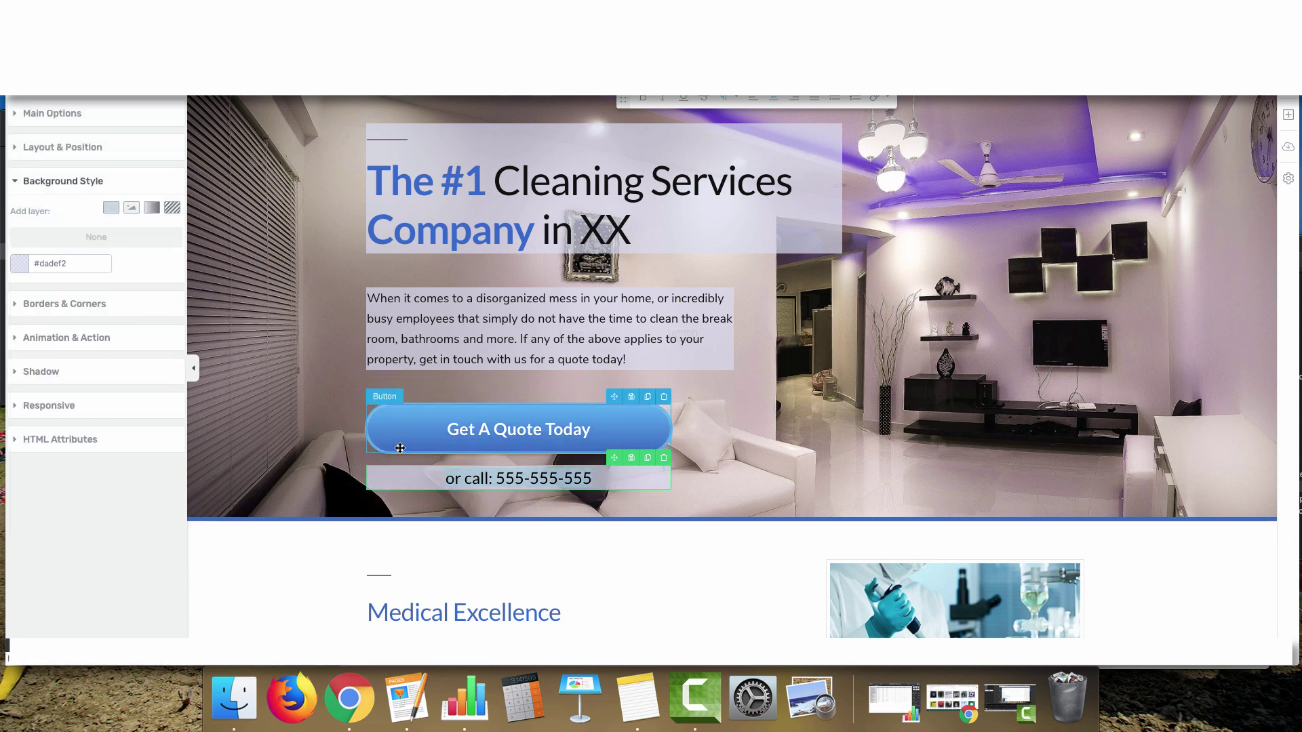
pyautogui.click(393, 395)
pyautogui.click(171, 349)
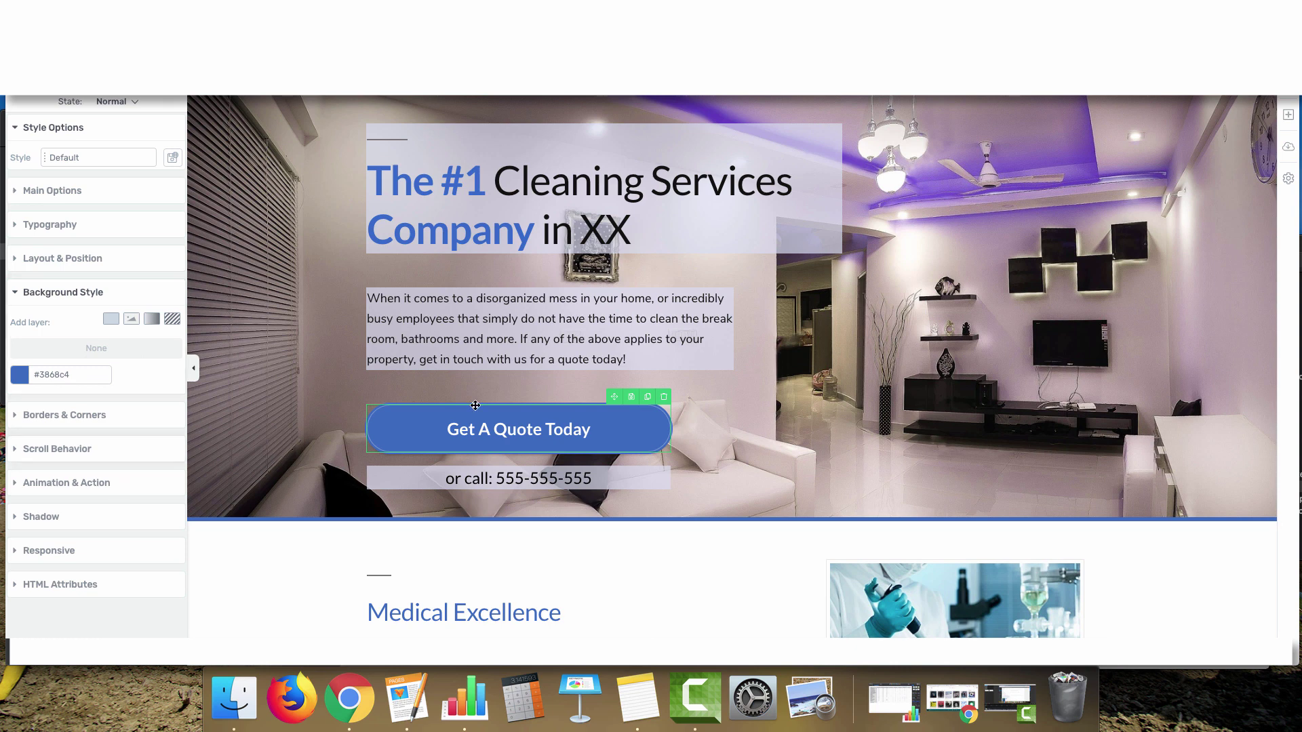
# Discard the Get A Quote Today button's placeholder # link in its action settings
pyautogui.click(53, 483)
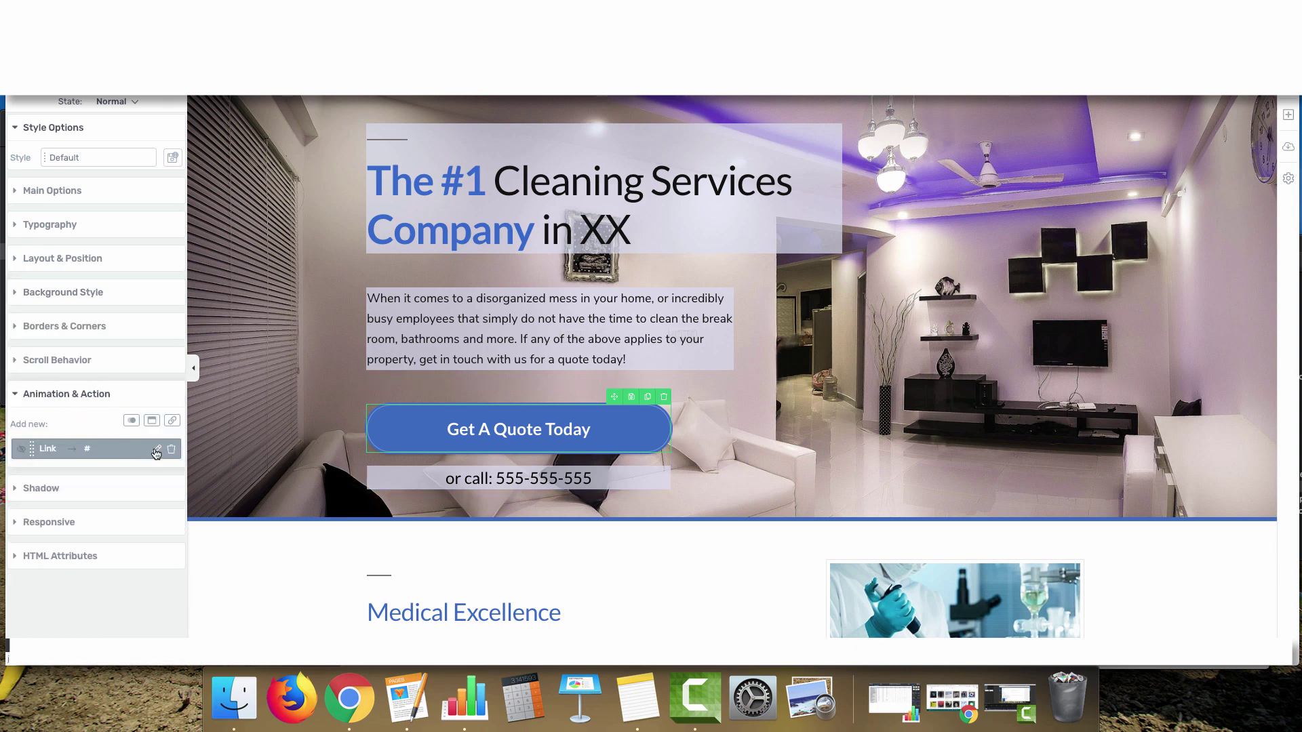
pyautogui.click(156, 449)
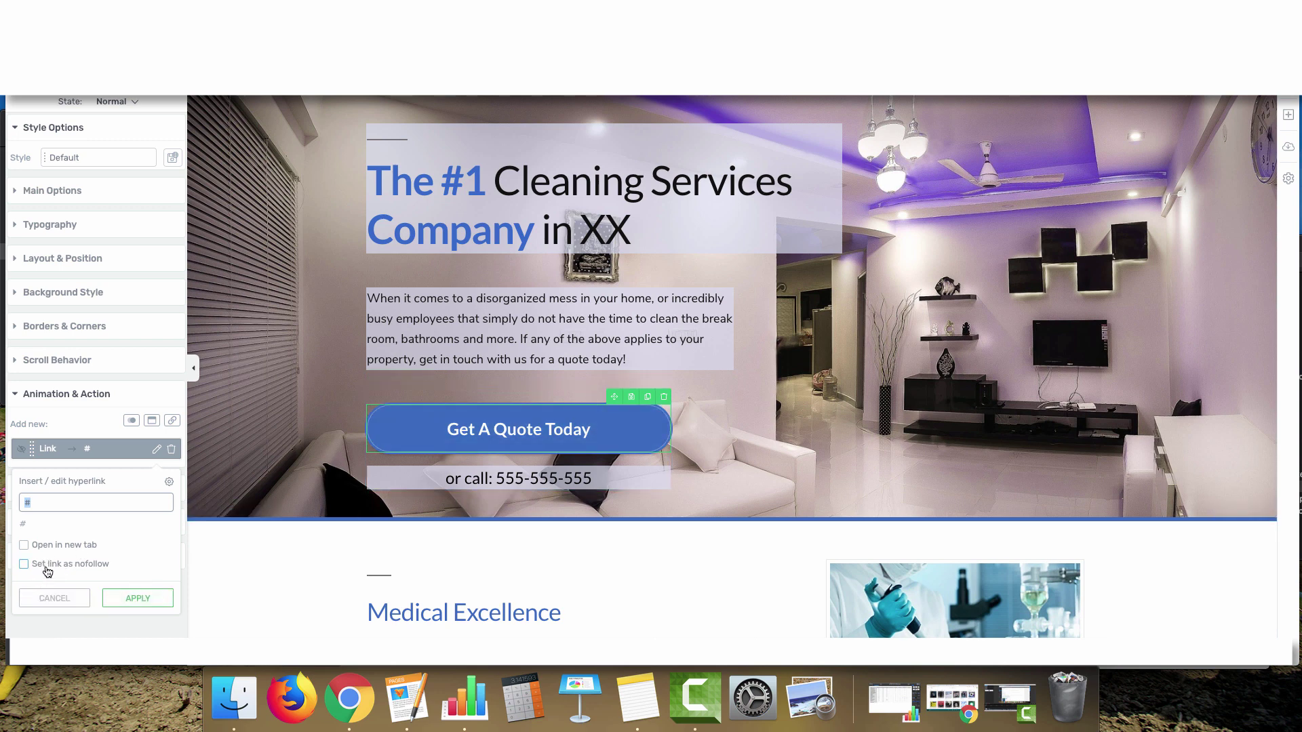
pyautogui.click(54, 598)
pyautogui.scroll(-3, 342, 423)
pyautogui.moveTo(591, 382); pyautogui.dragTo(495, 378)
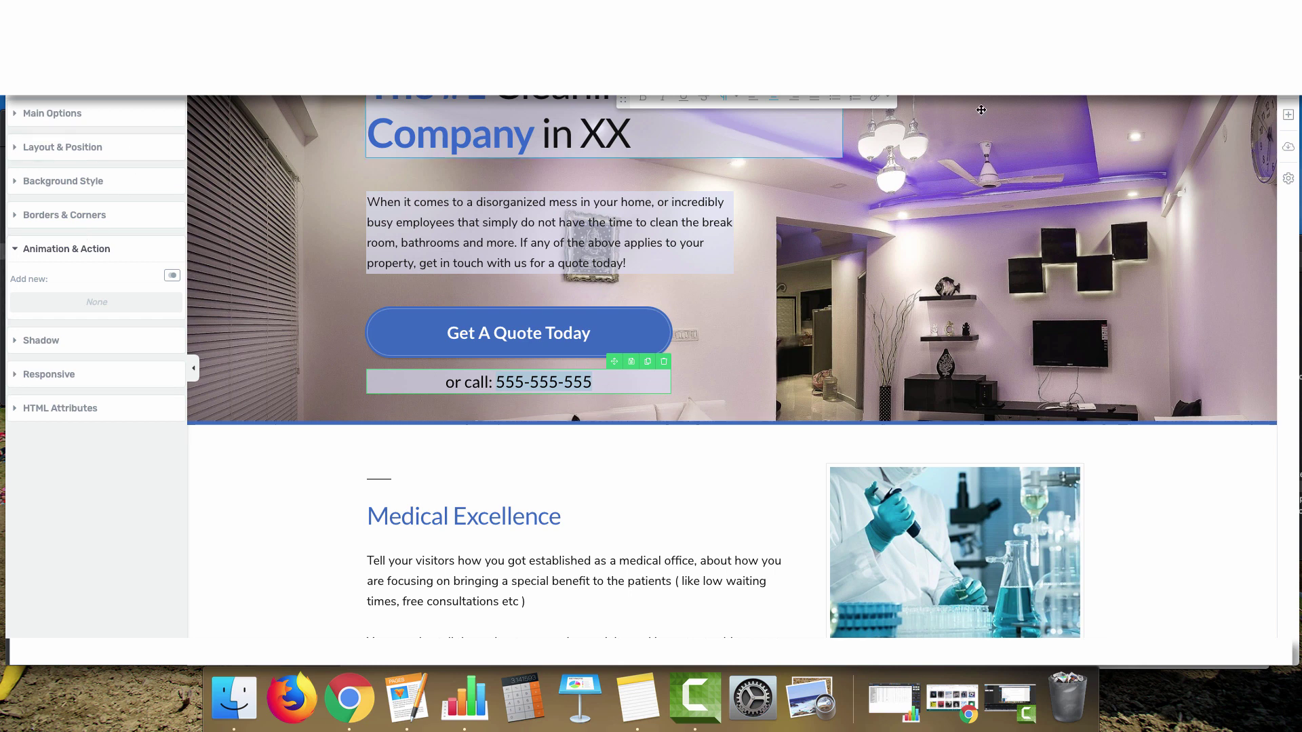
# Link the or-call number to the company's tel: phone URL, shown formatted, opening in the same tab
pyautogui.click(875, 97)
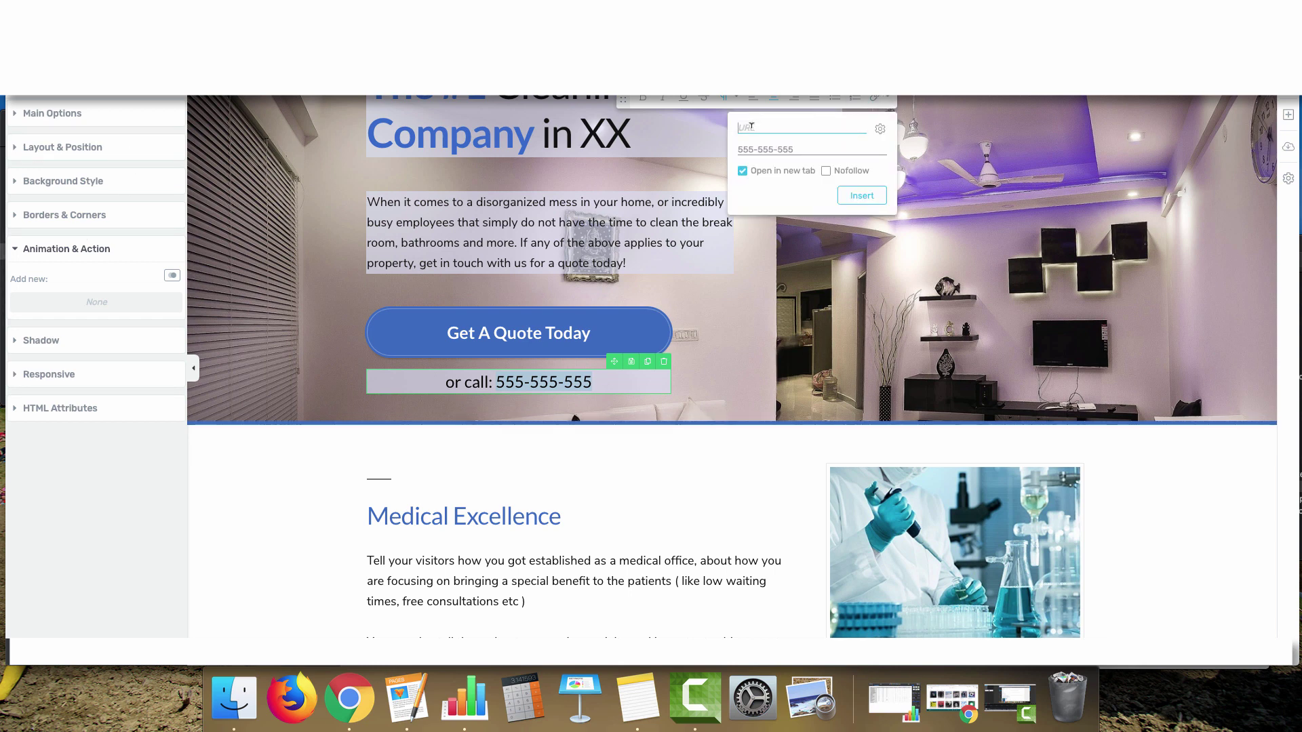
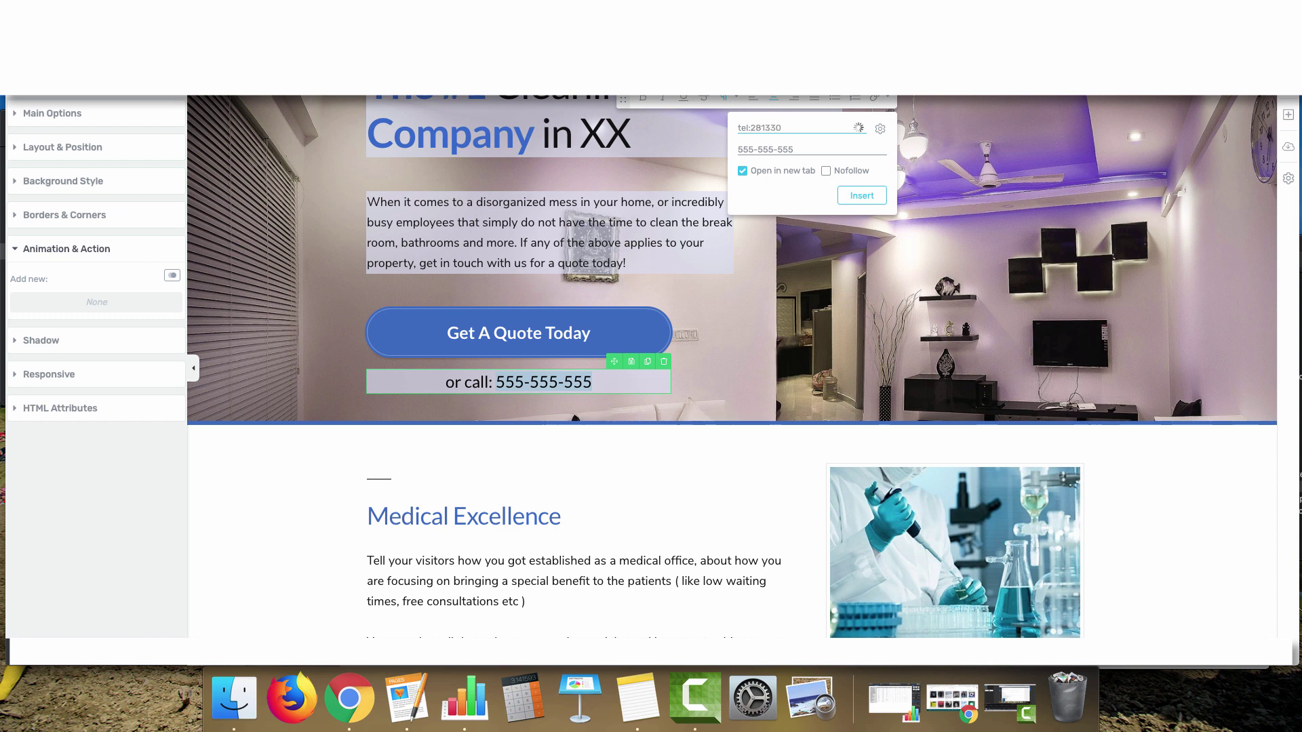
pyautogui.press('Tab')
pyautogui.click(801, 145)
pyautogui.moveTo(801, 145); pyautogui.dragTo(700, 144)
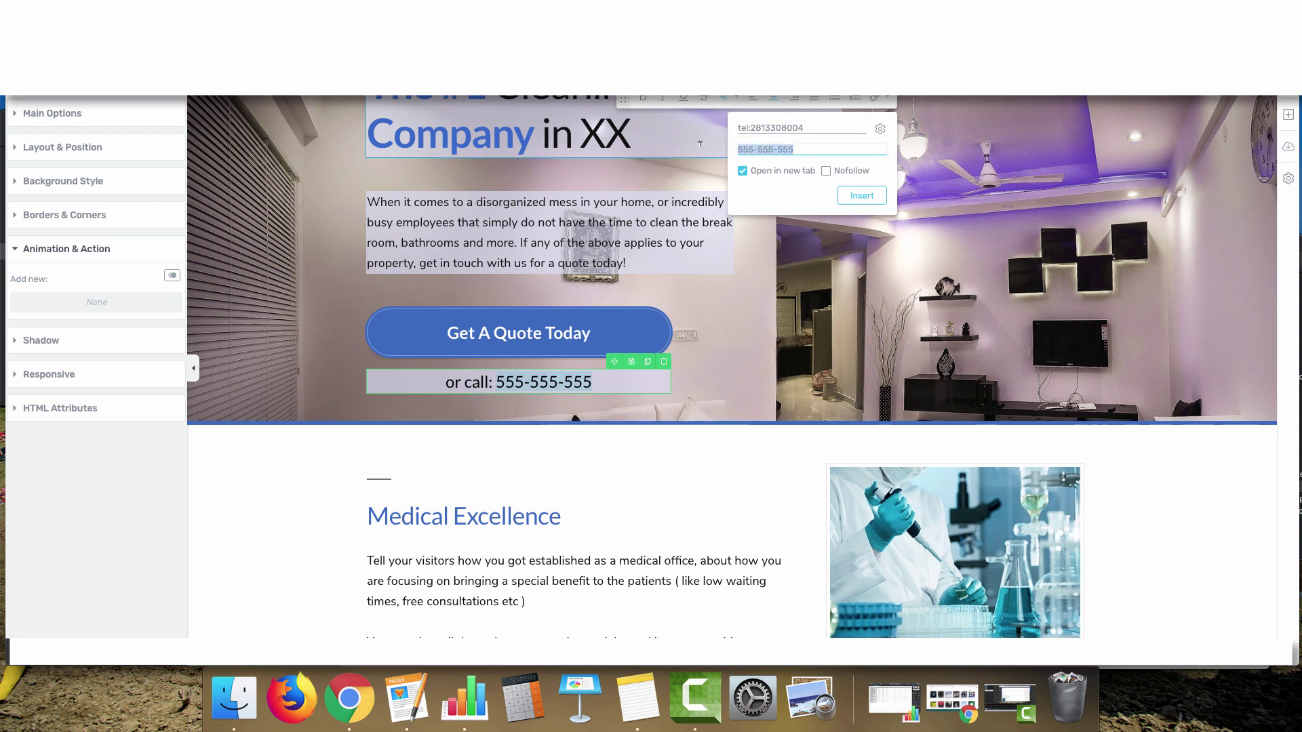
pyautogui.press('BackSpace')
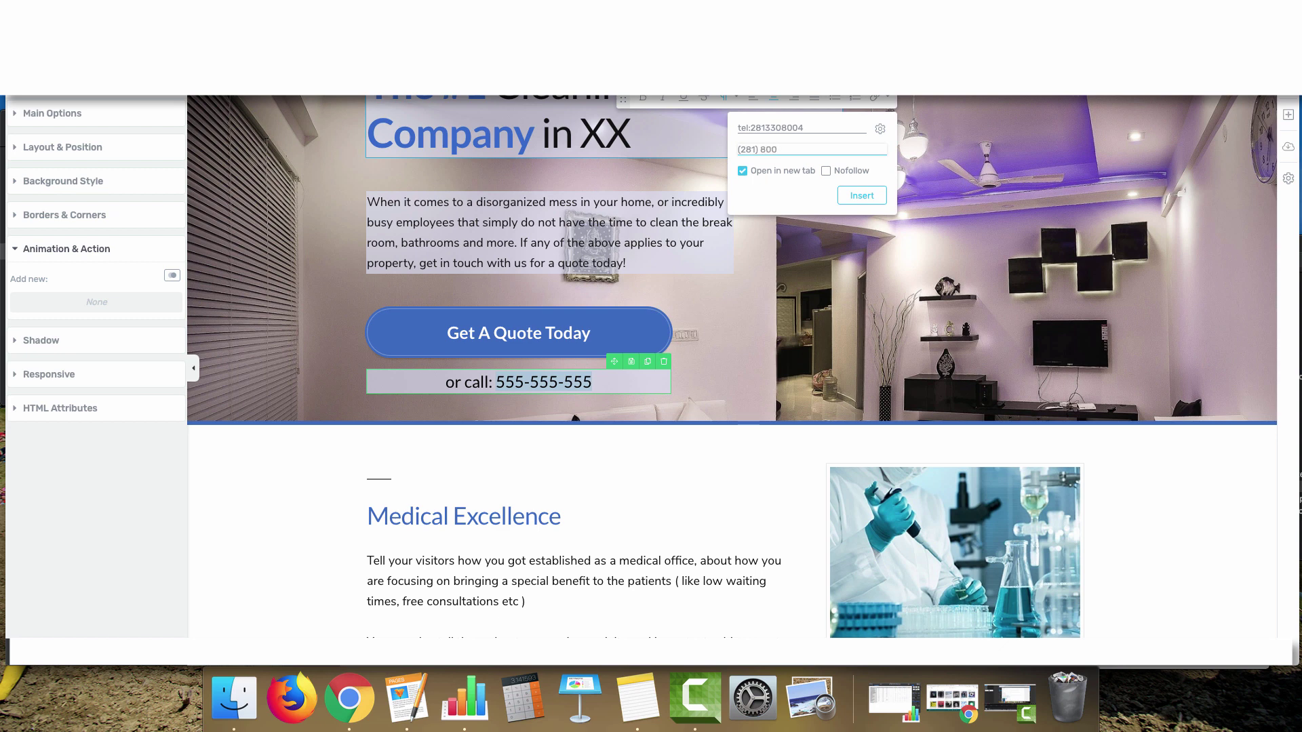
pyautogui.press('BackSpace')
pyautogui.press('BackSpace')
pyautogui.press('BackSpace')
pyautogui.press('BackSpace')
pyautogui.click(744, 172)
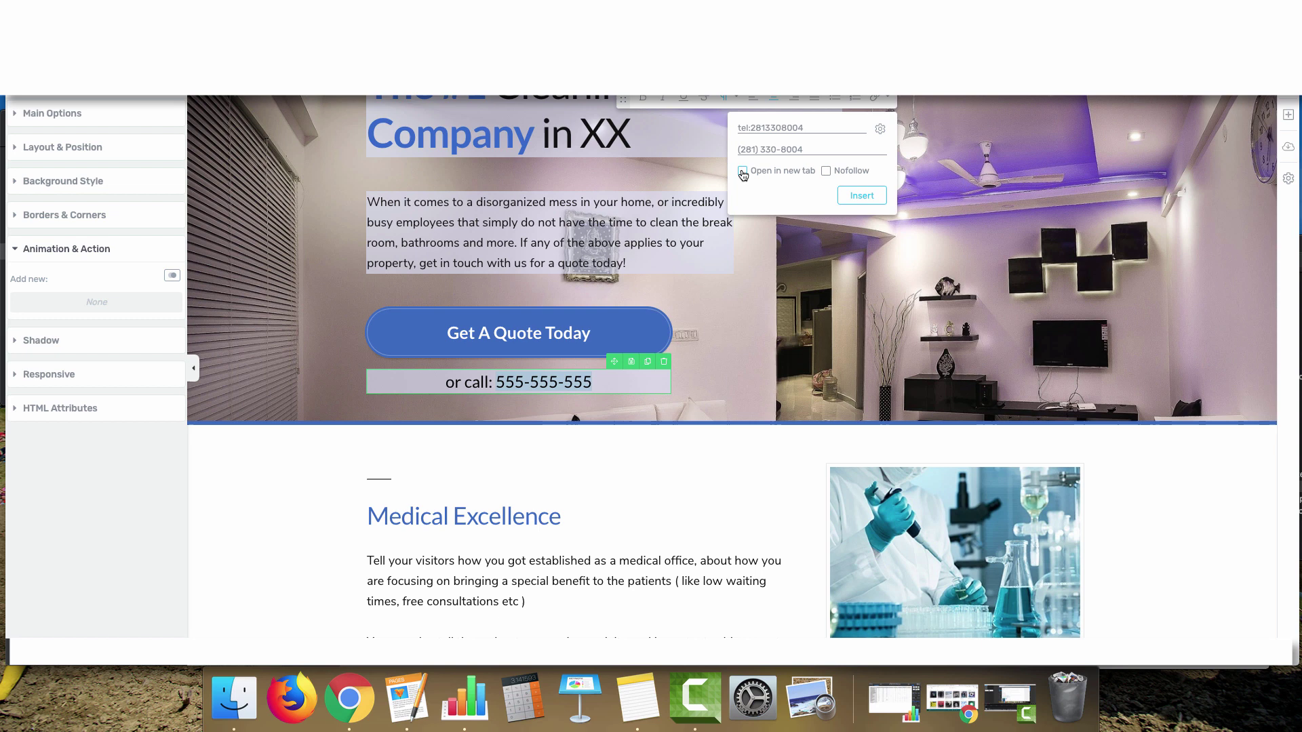
pyautogui.click(855, 196)
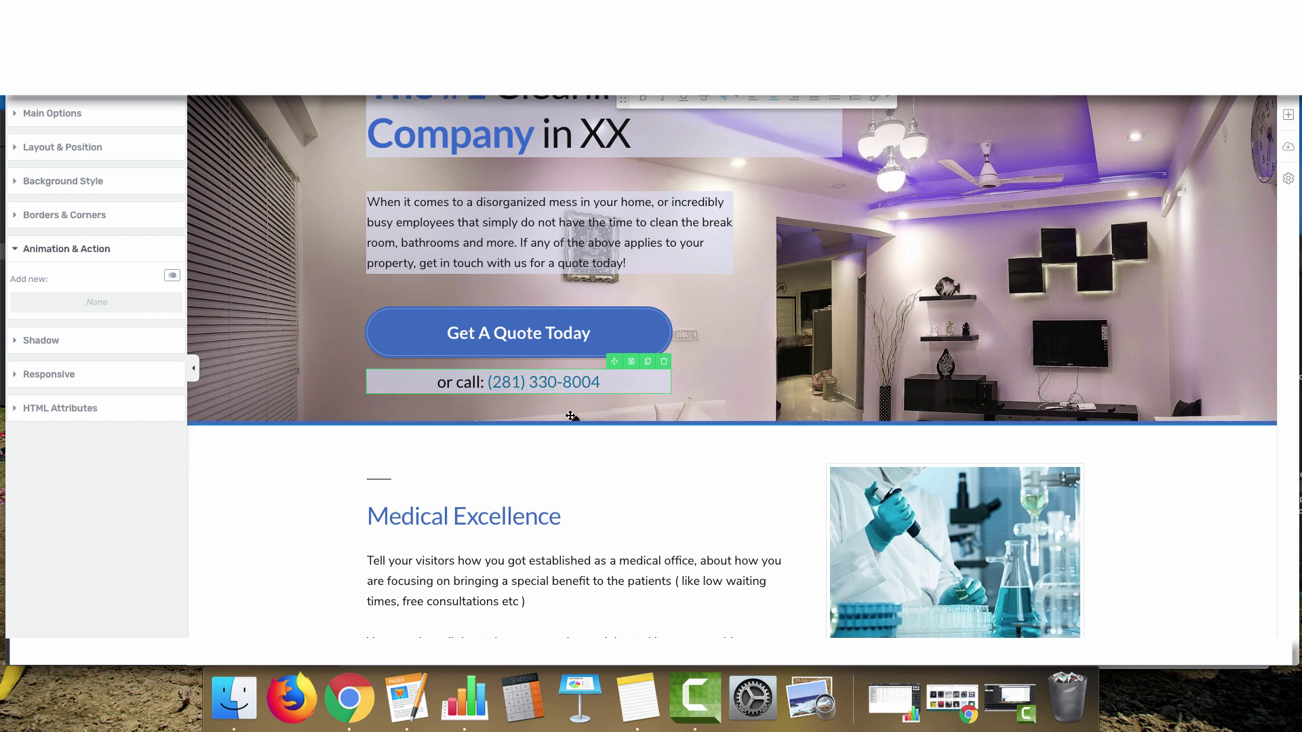
pyautogui.scroll(1, 365, 416)
pyautogui.scroll(-5, 365, 415)
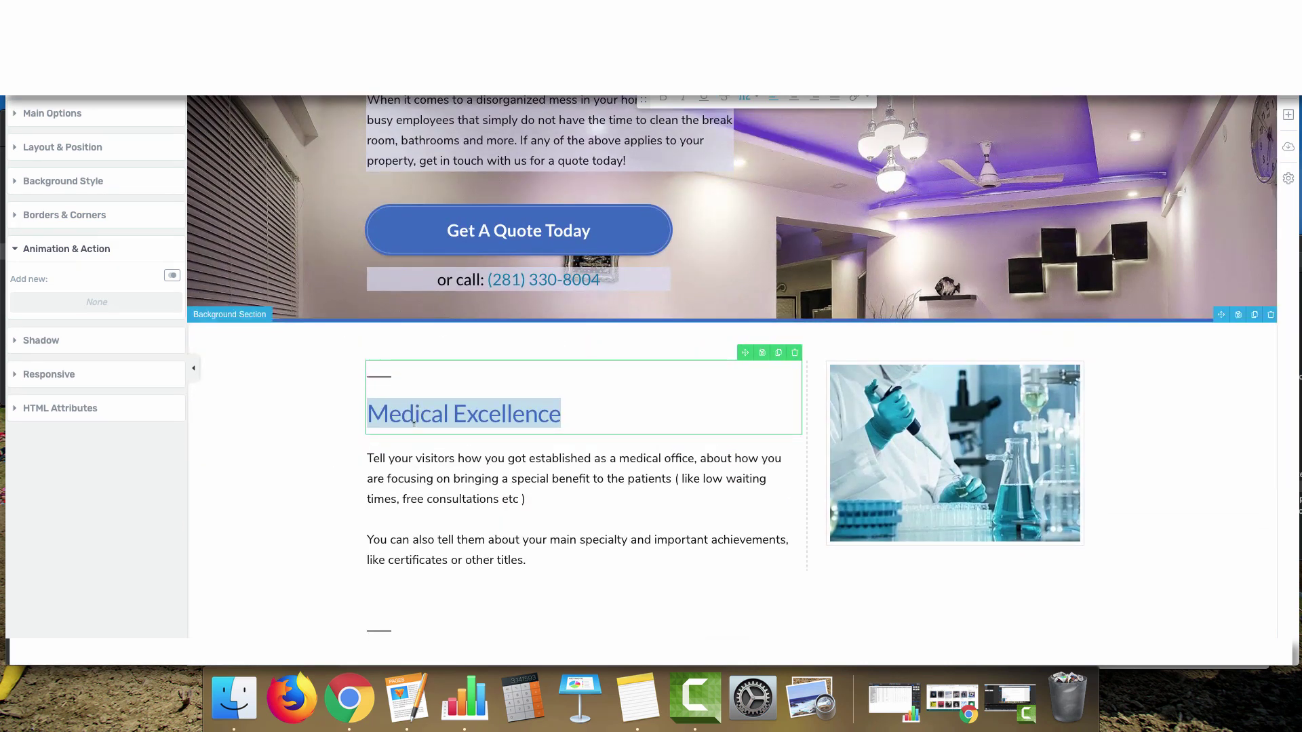
# Replace the 'Medical Excellence' heading text with 'Your Housekeeping and Janitorial Experts'
pyautogui.scroll(7, 417, 415)
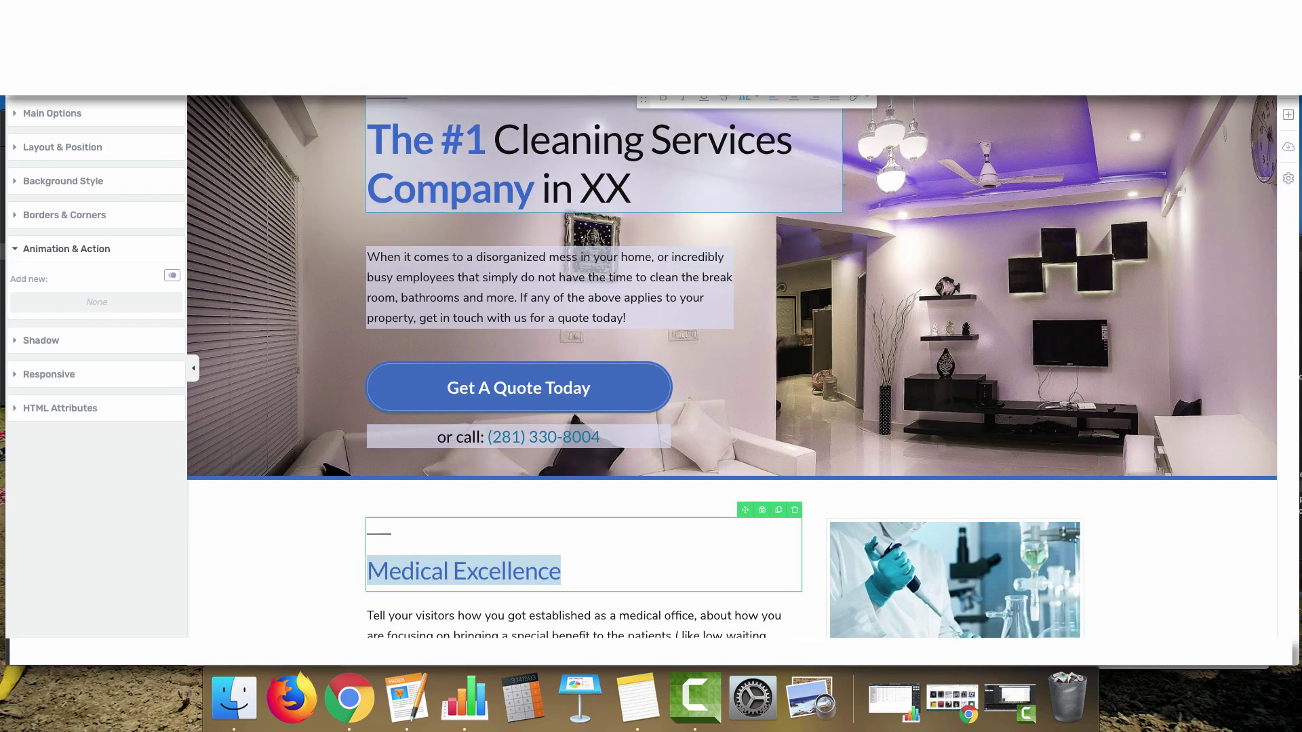
pyautogui.moveTo(487, 135); pyautogui.dragTo(795, 135)
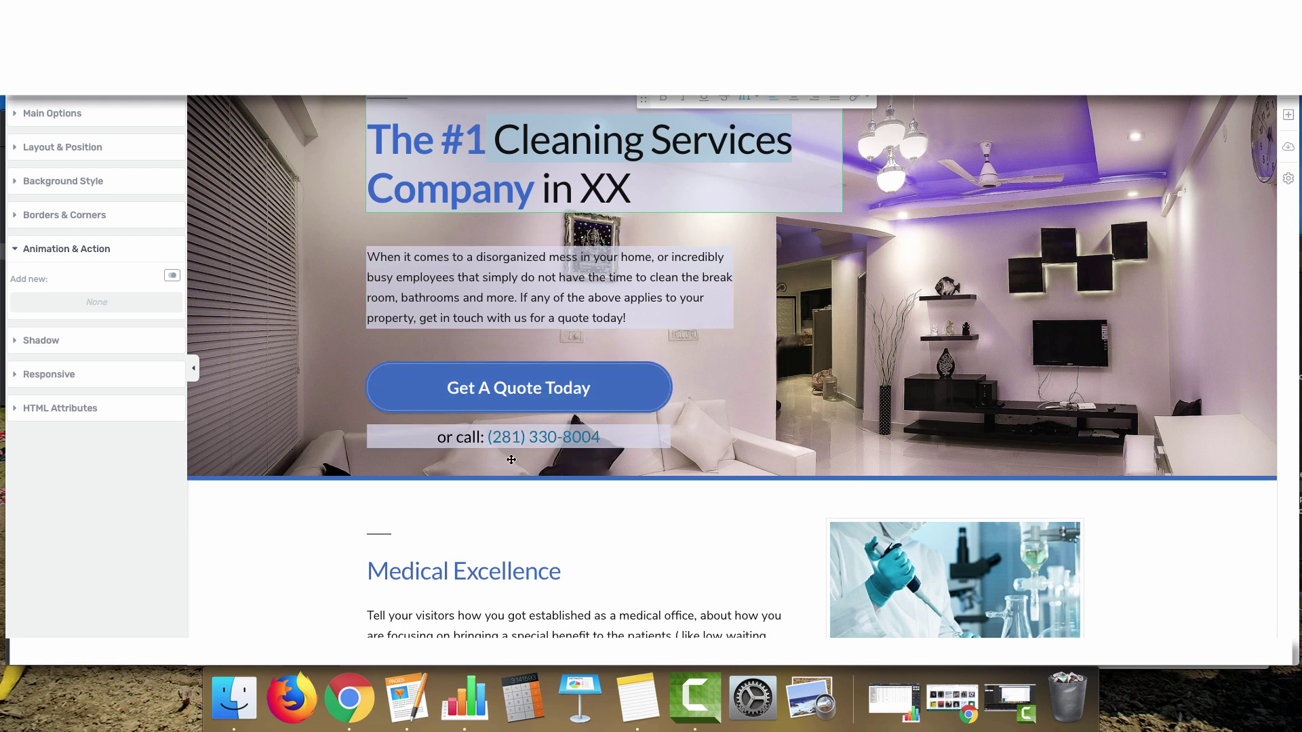
pyautogui.tripleClick(520, 569)
pyautogui.write('Your ')
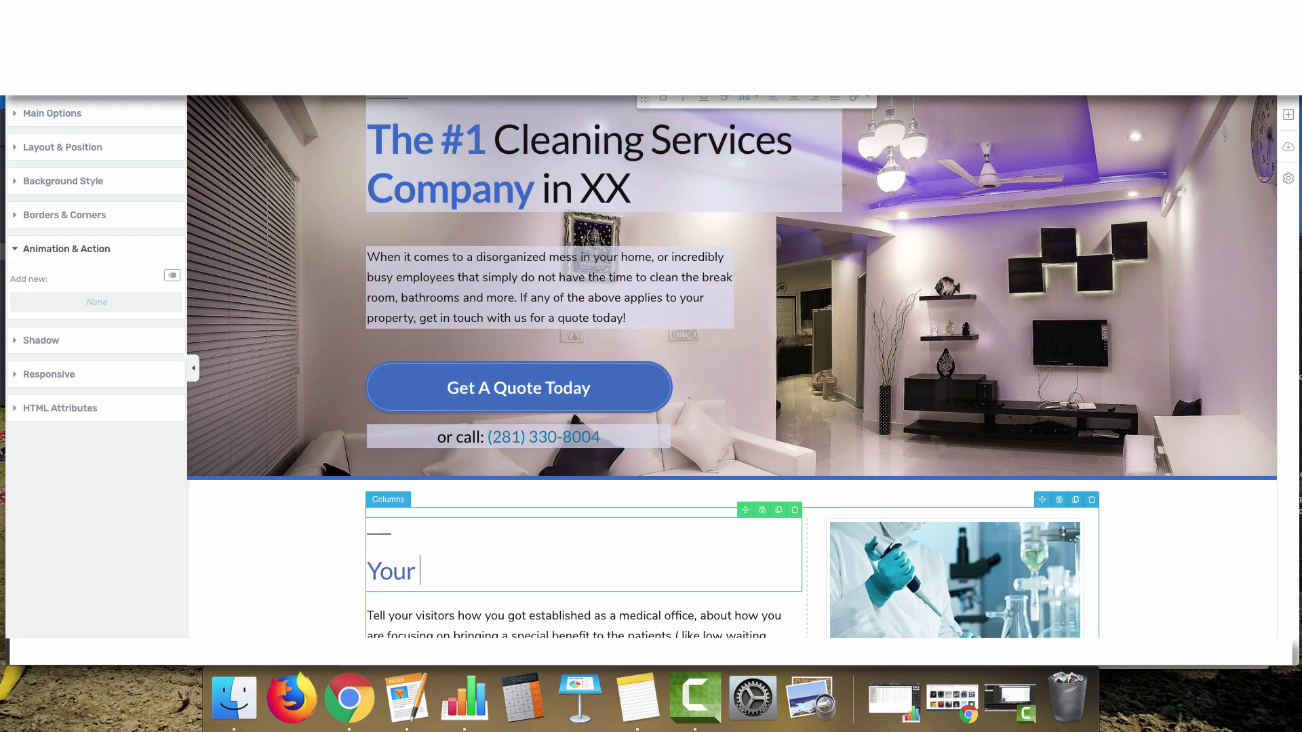
pyautogui.write('Housekeeping an')
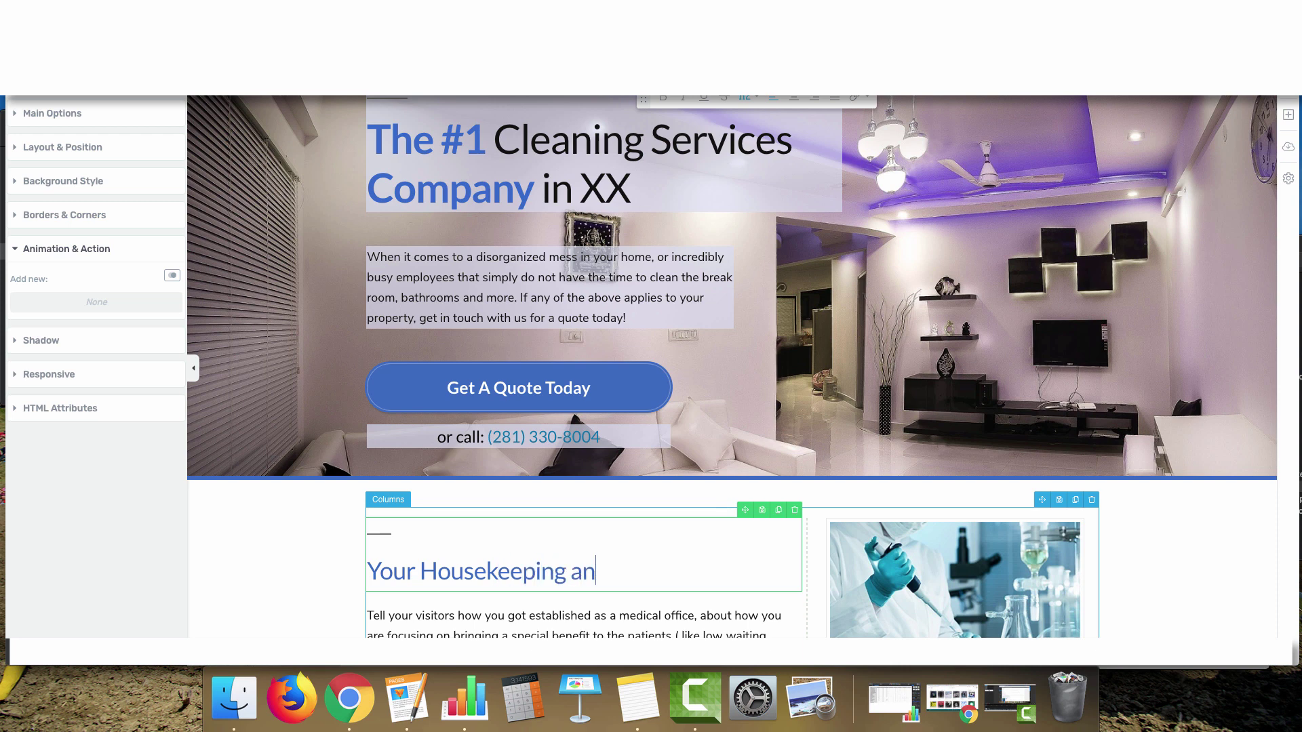
pyautogui.write('d Janitorial Experts')
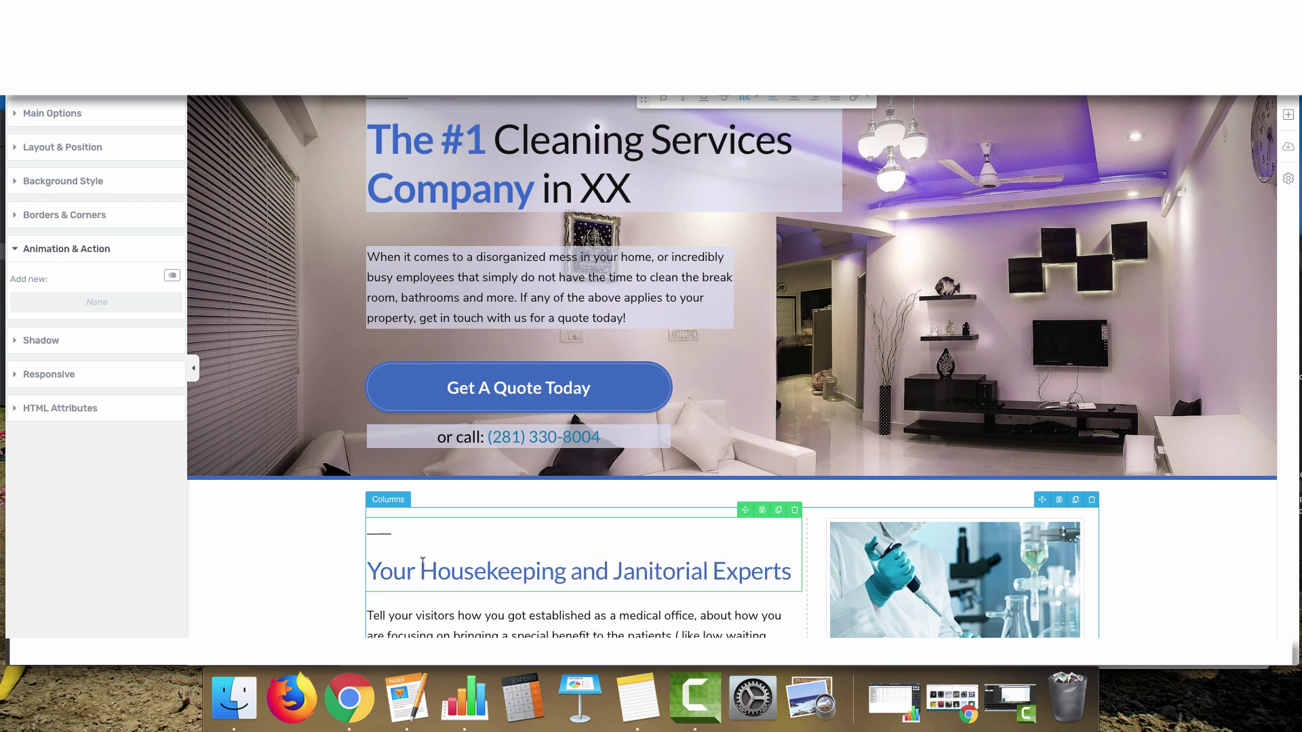
pyautogui.moveTo(423, 568); pyautogui.dragTo(704, 570)
pyautogui.click(704, 570)
pyautogui.scroll(-1, 677, 560)
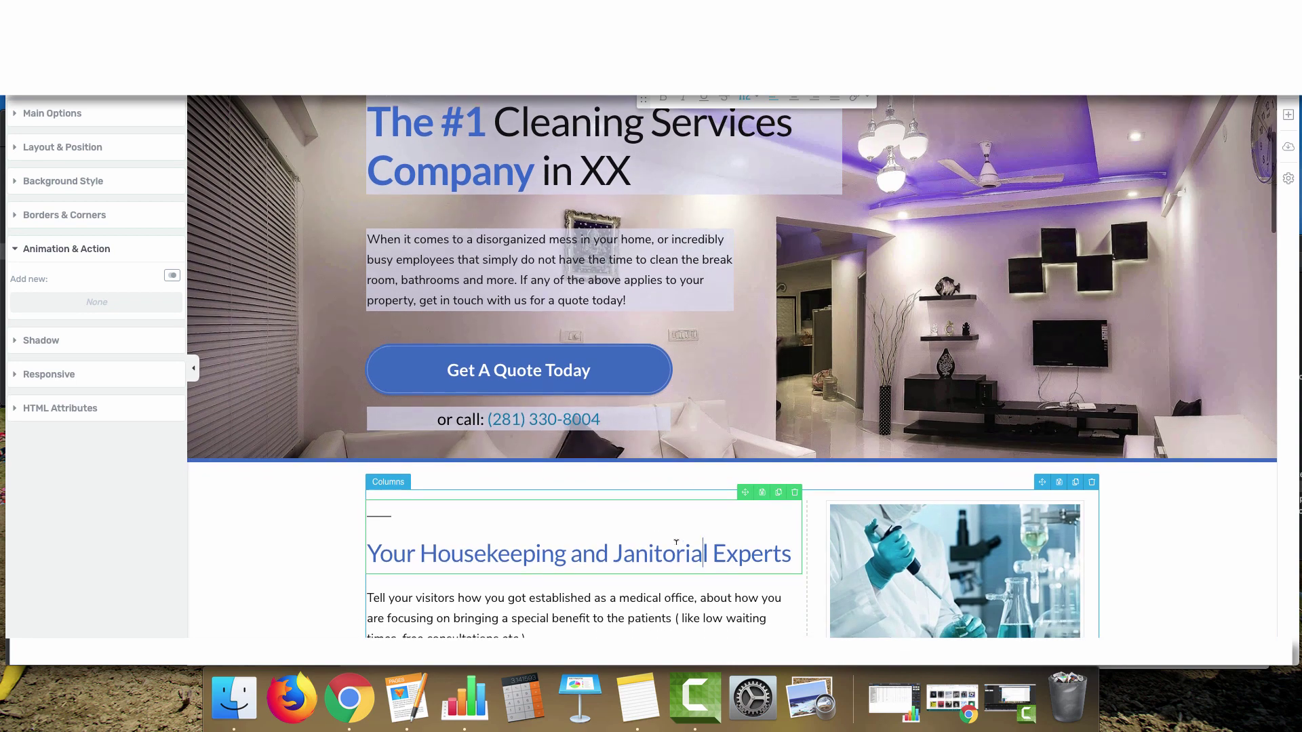
pyautogui.scroll(-5, 458, 276)
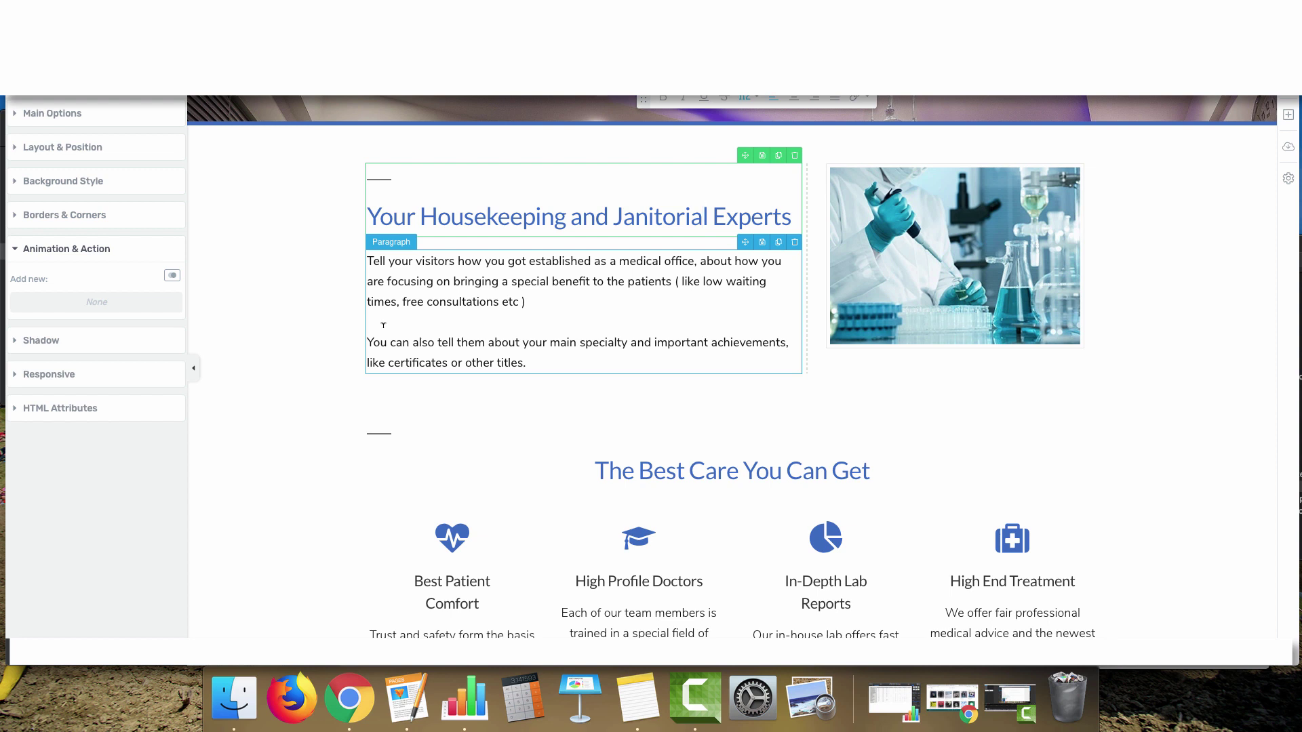
# Replace the laboratory image with bathroom-clean.jpg, alt text 'cleaning a bathroom'
pyautogui.click(984, 232)
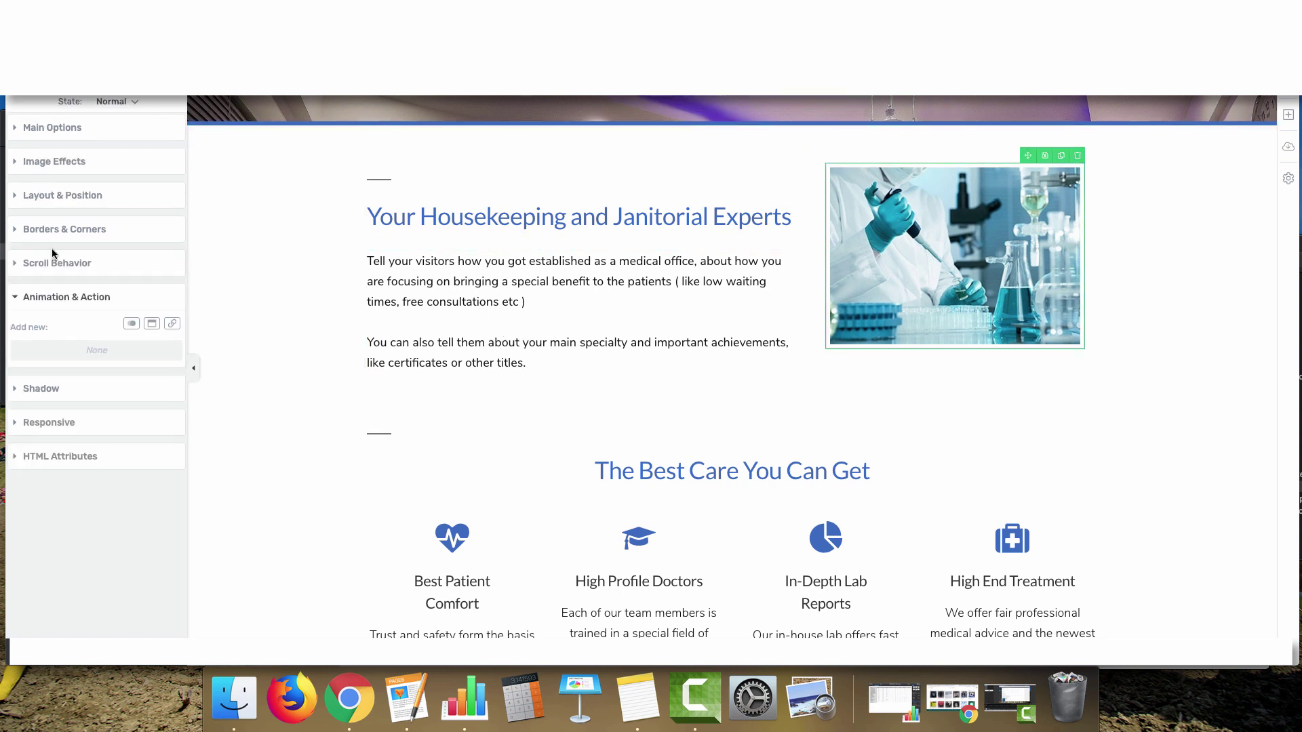
pyautogui.click(70, 130)
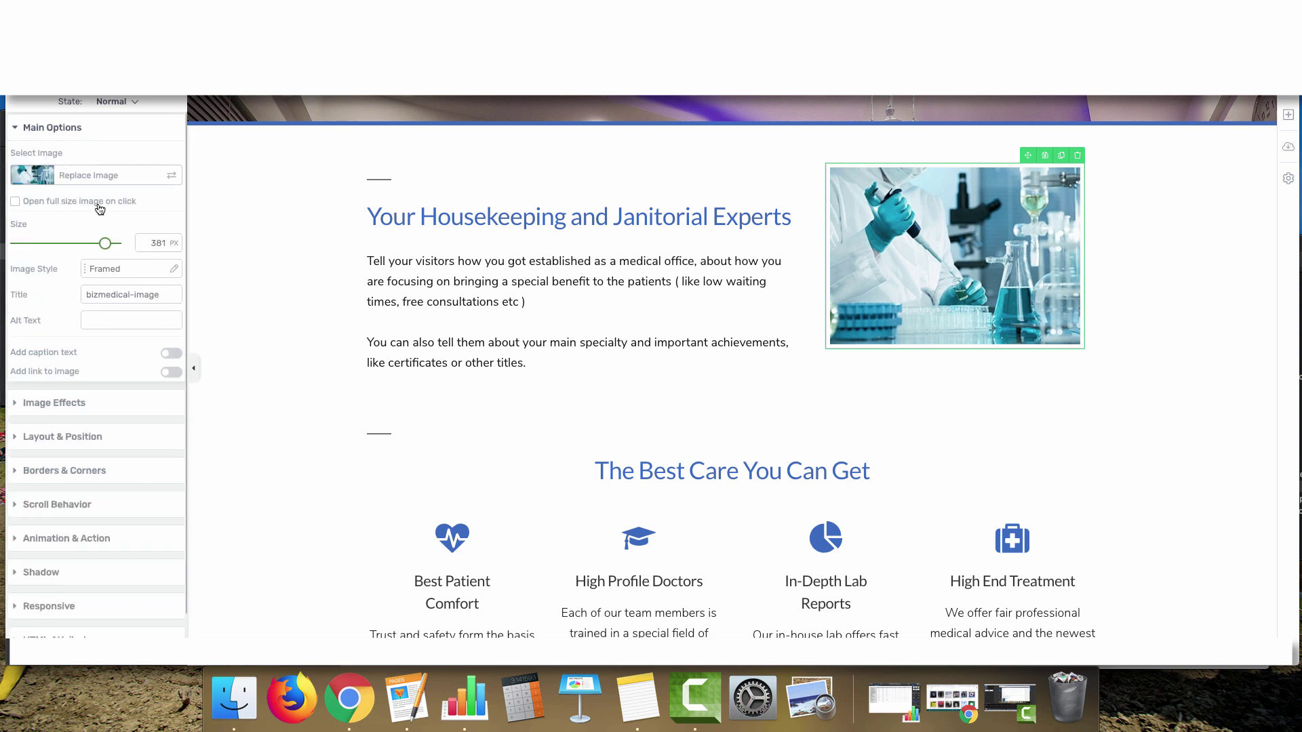
pyautogui.click(97, 178)
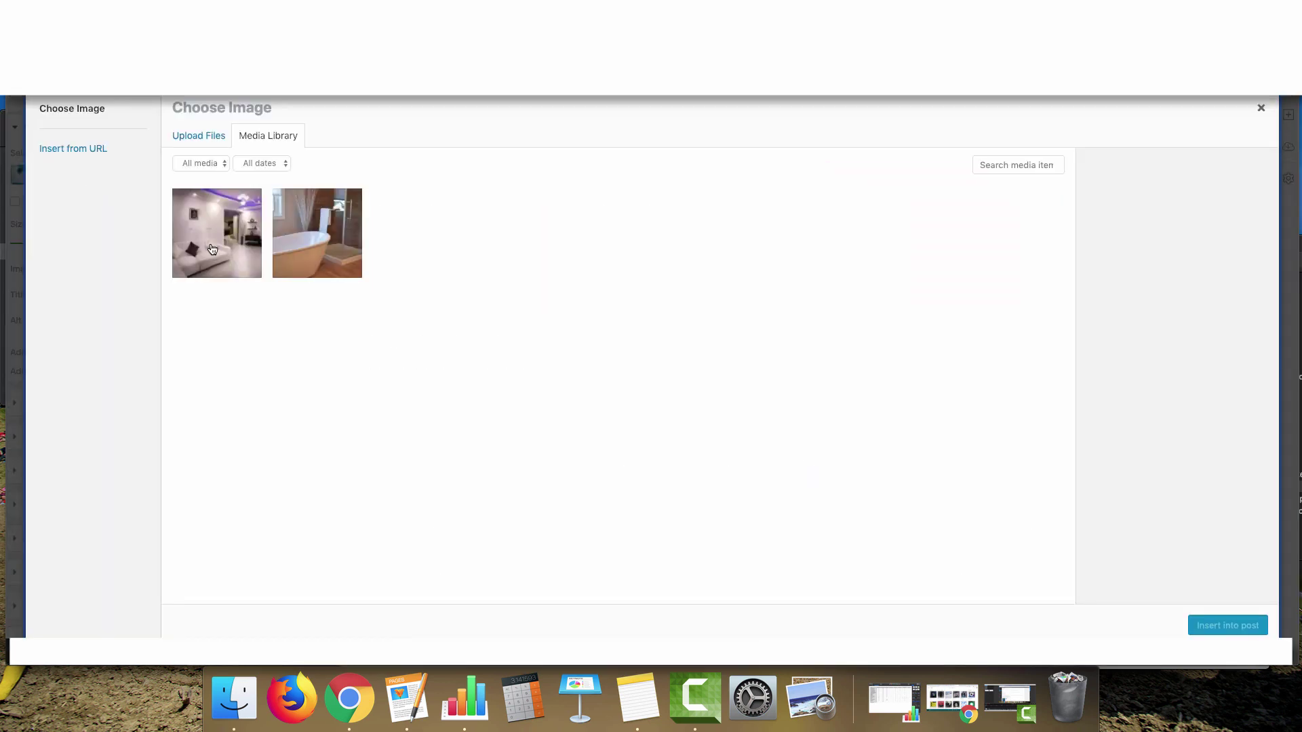
pyautogui.click(332, 244)
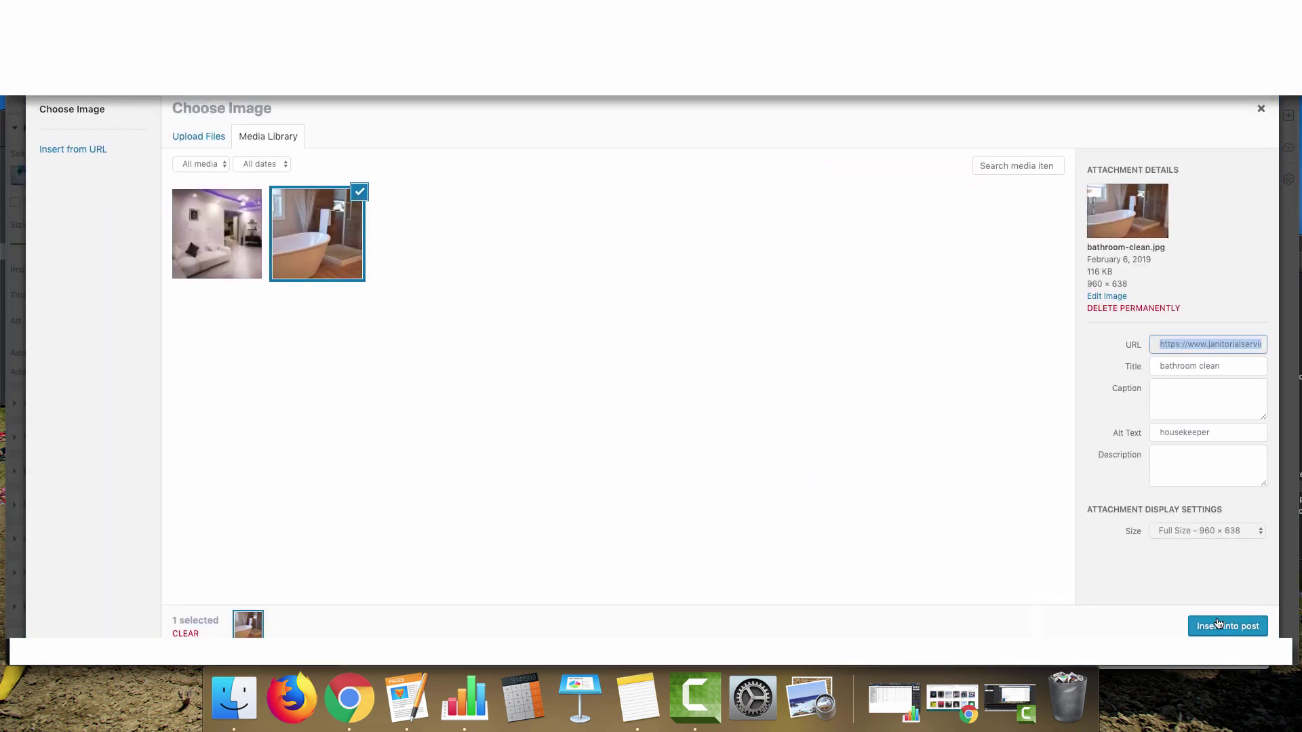
pyautogui.click(1227, 626)
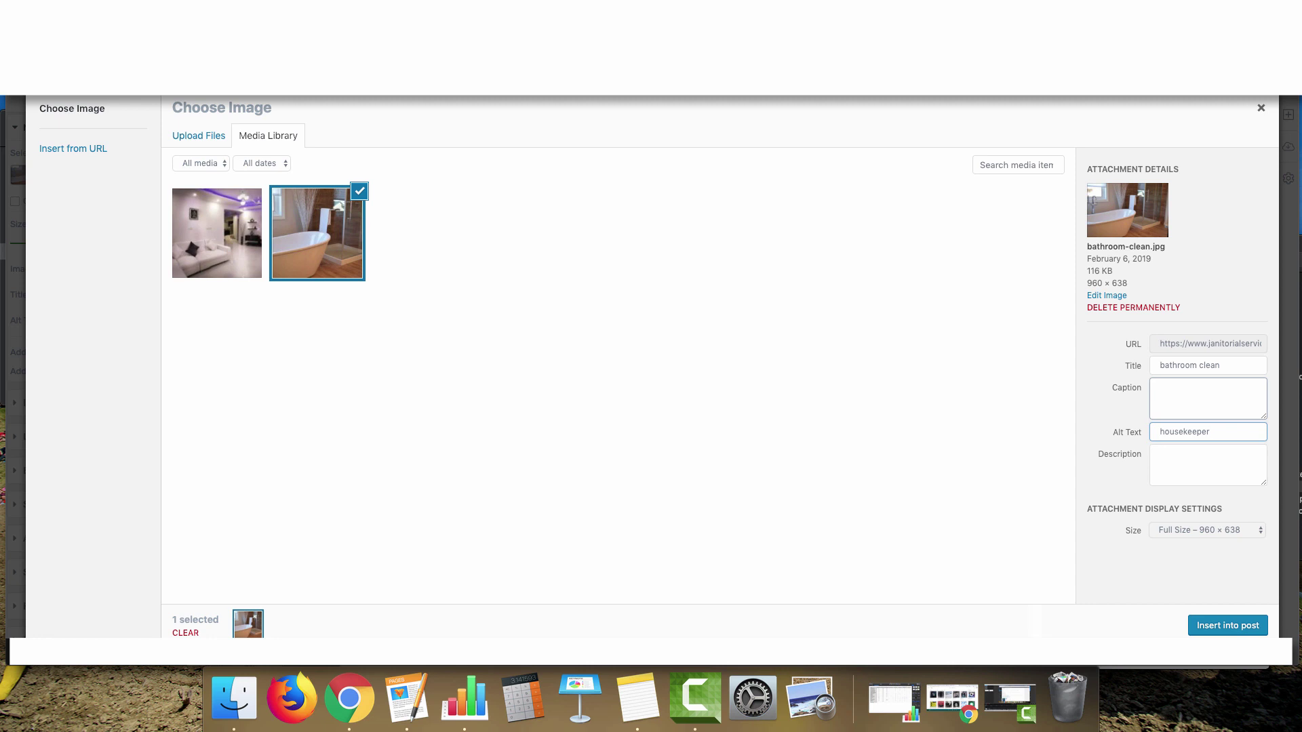
pyautogui.press('super+a')
pyautogui.write('cleaning a bathroom')
pyautogui.click(1239, 619)
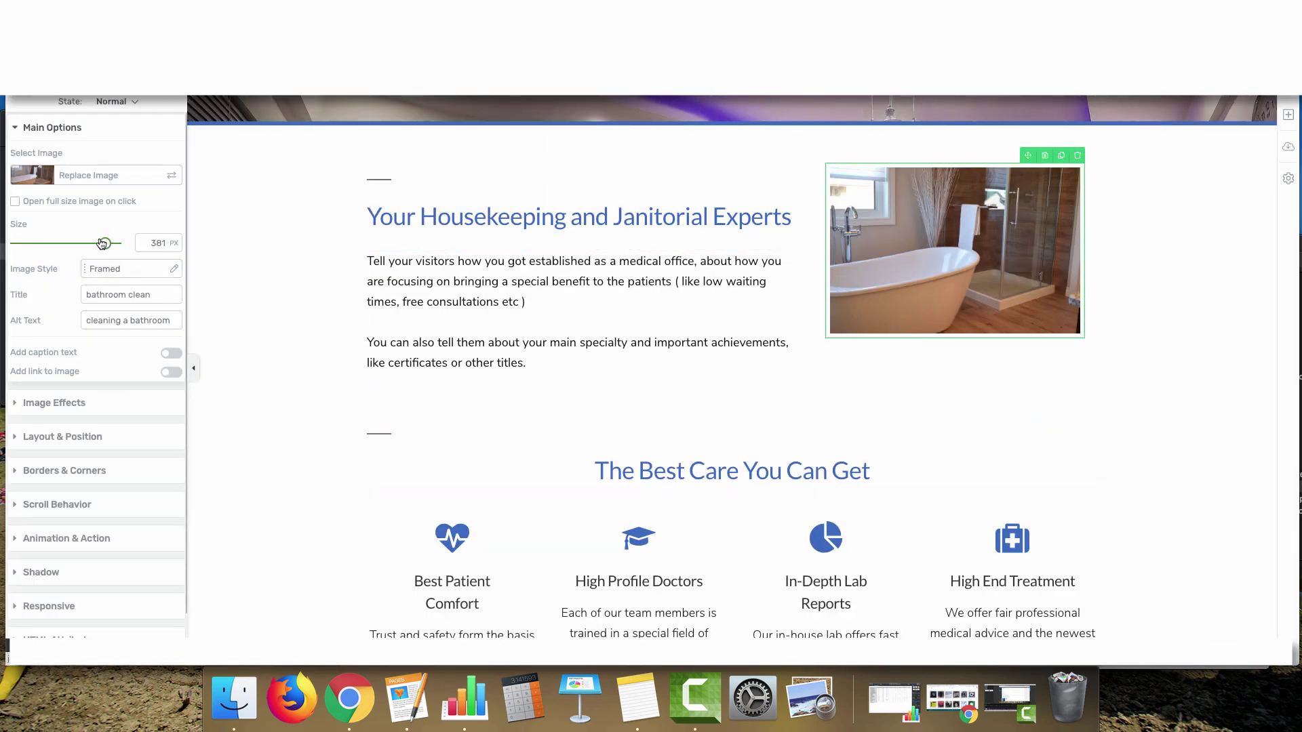
pyautogui.moveTo(102, 244)
pyautogui.mouseDown()
pyautogui.moveTo(113, 245)
pyautogui.moveTo(102, 245)
pyautogui.mouseUp()
pyautogui.click(493, 272)
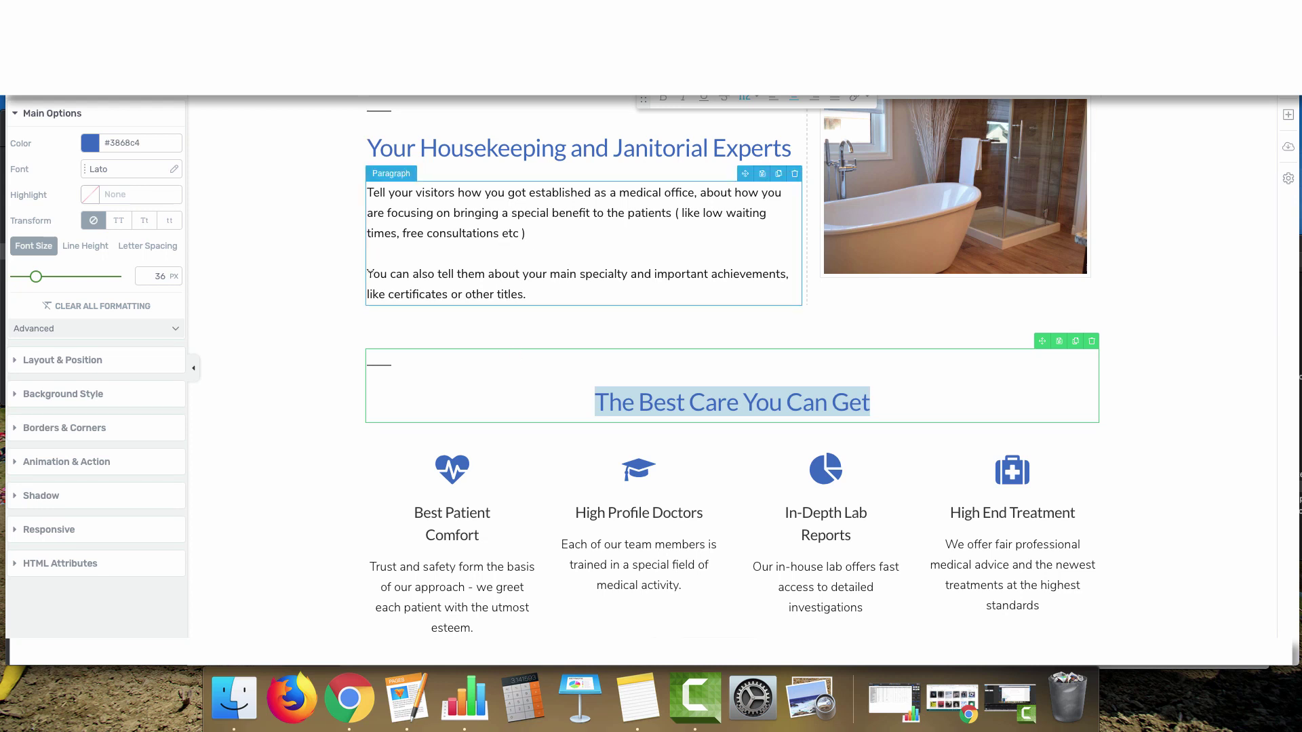
# Type the heading 'Why Choose Us For Your Home or Office Cleaning?', swapping Business for Office
pyautogui.write('Why Choose Us?')
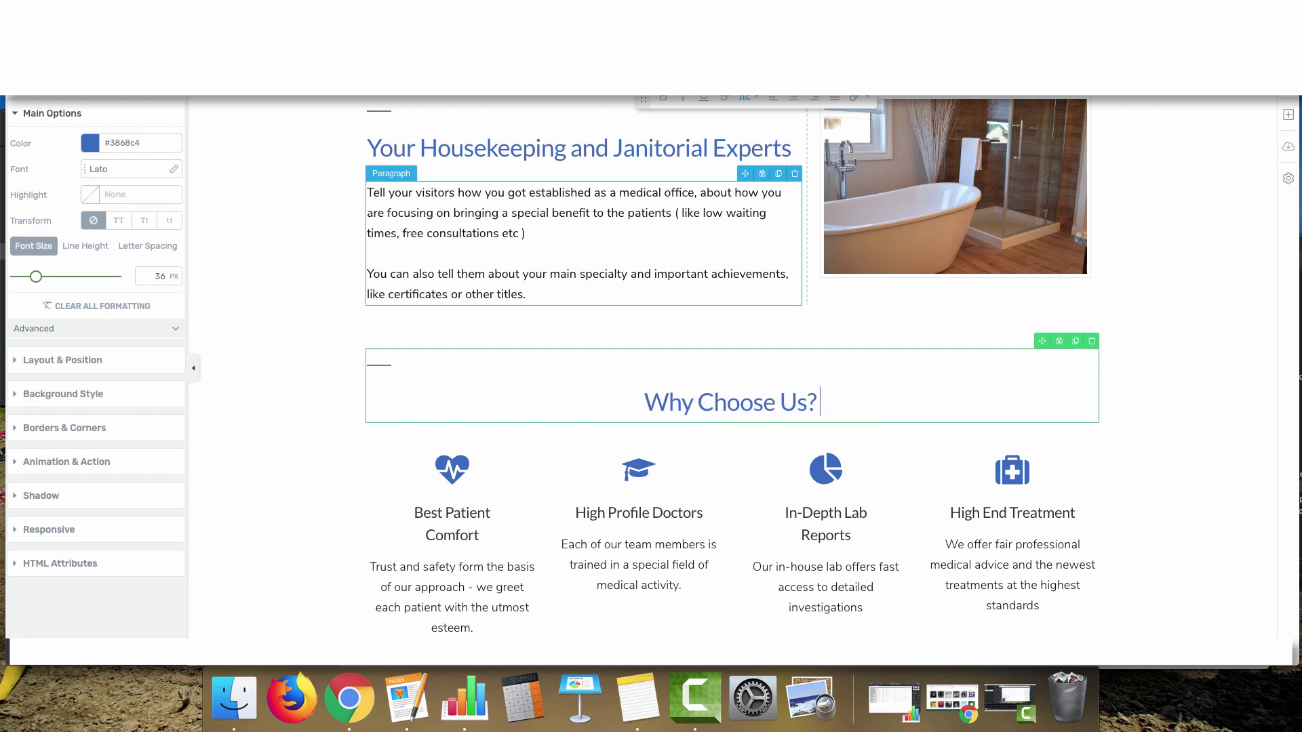
pyautogui.press('BackSpace')
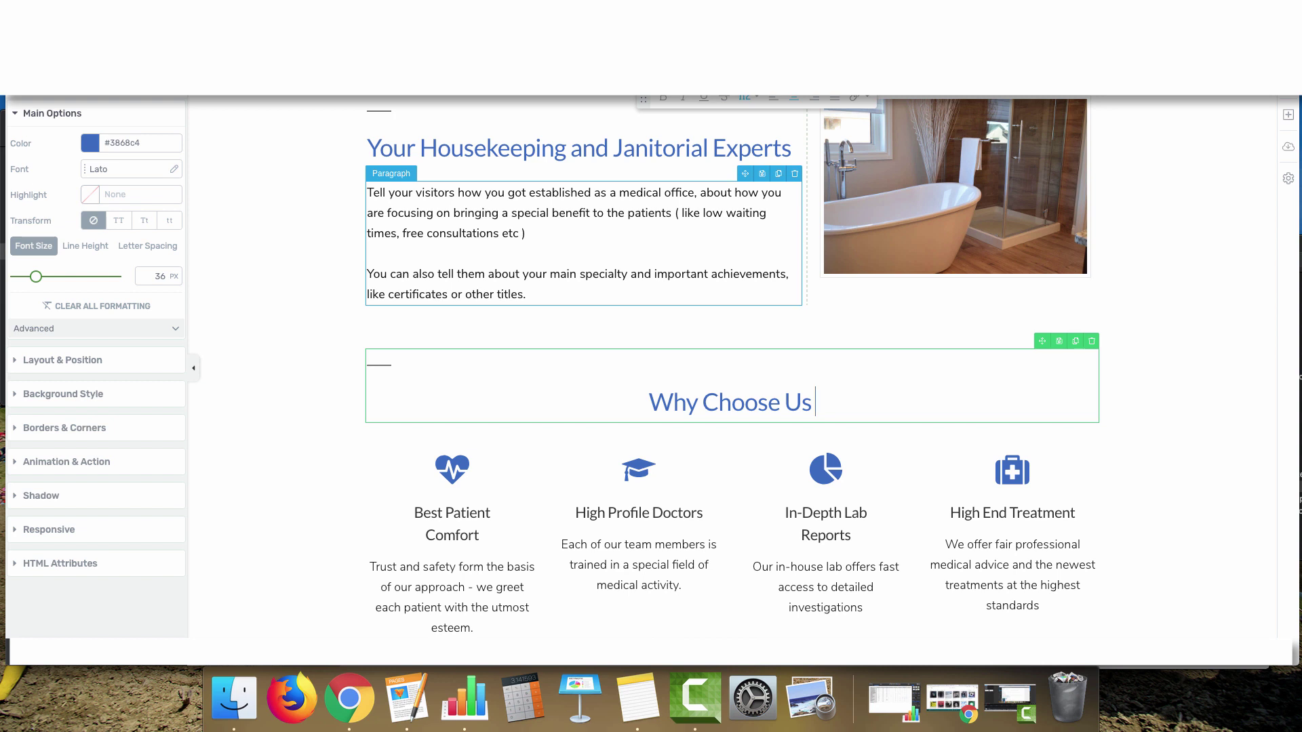
pyautogui.write('For Your')
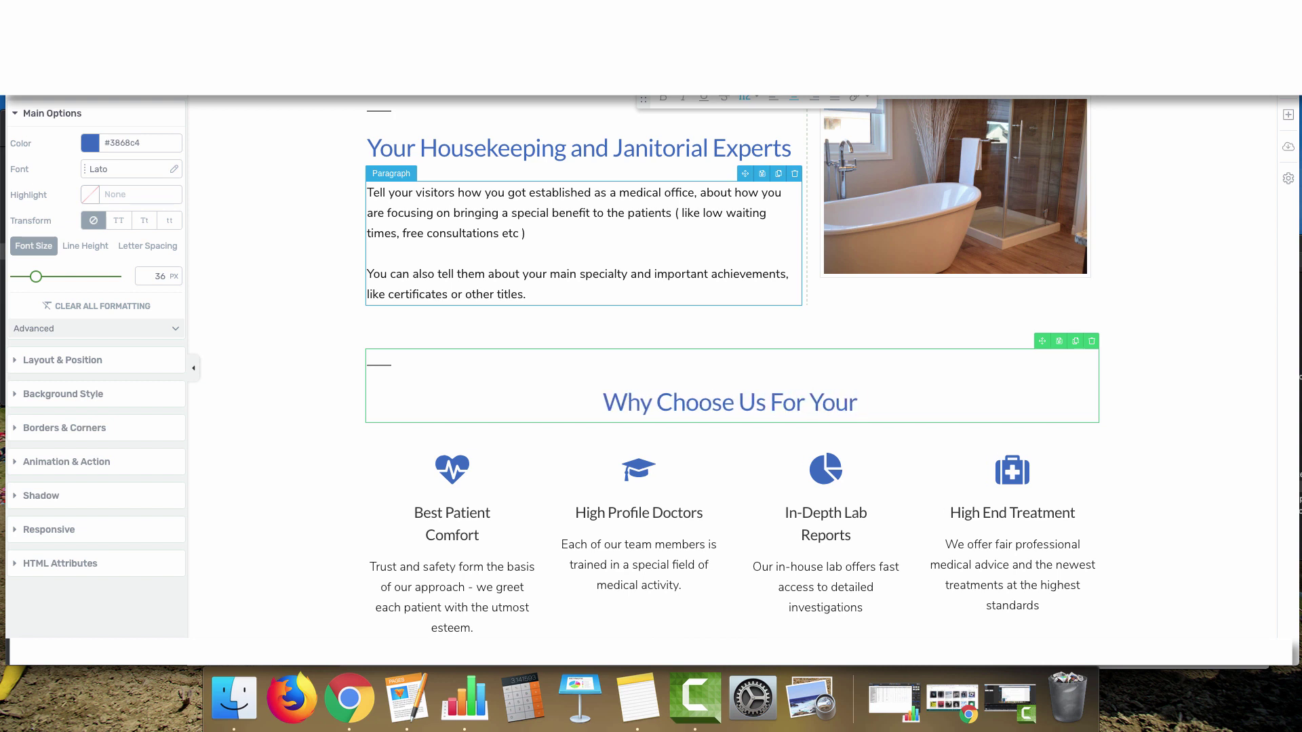
pyautogui.scroll(5, 672, 344)
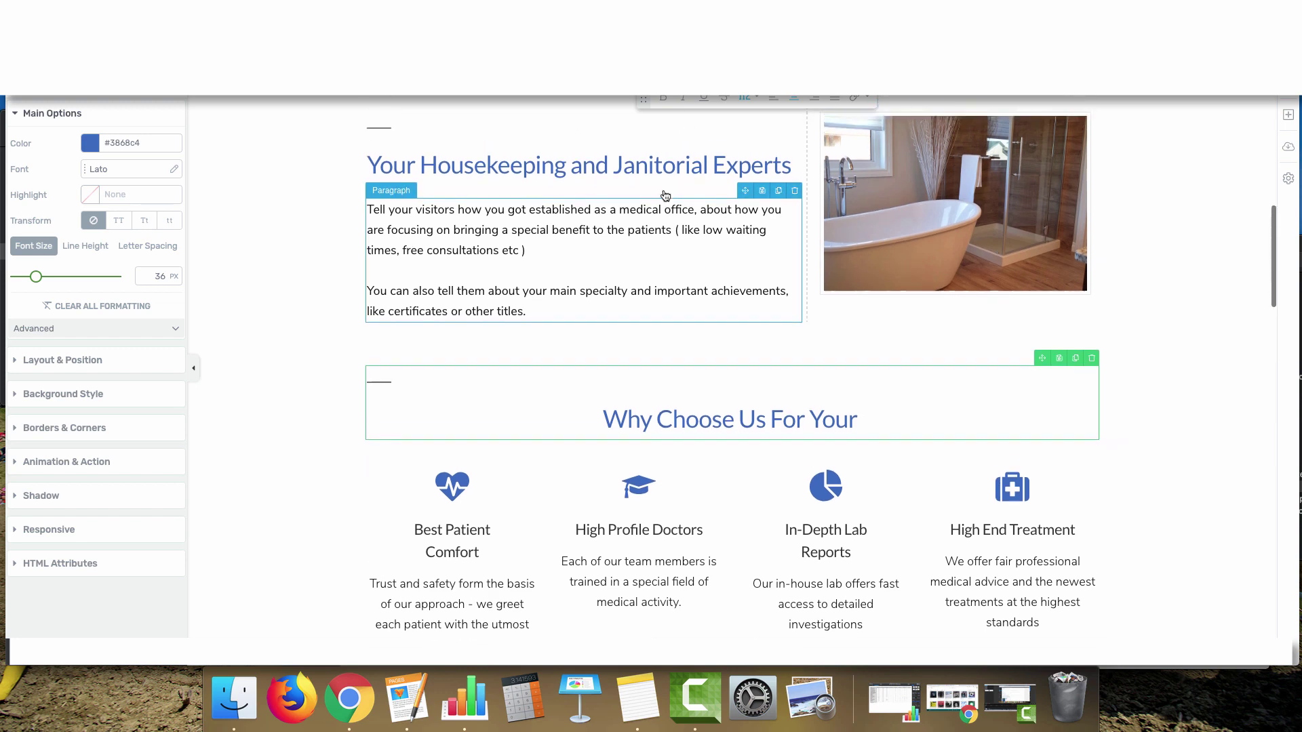
pyautogui.scroll(5, 671, 344)
pyautogui.scroll(-8, 661, 360)
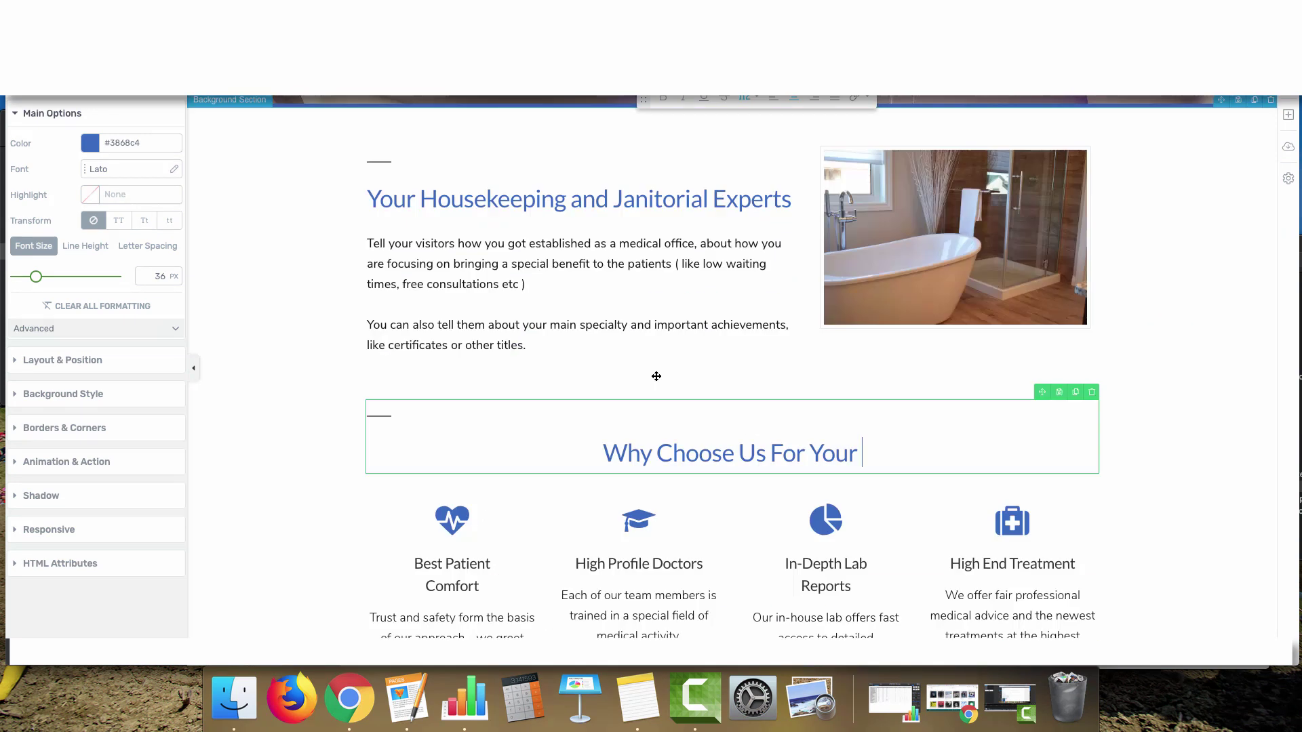
pyautogui.write('Home or B')
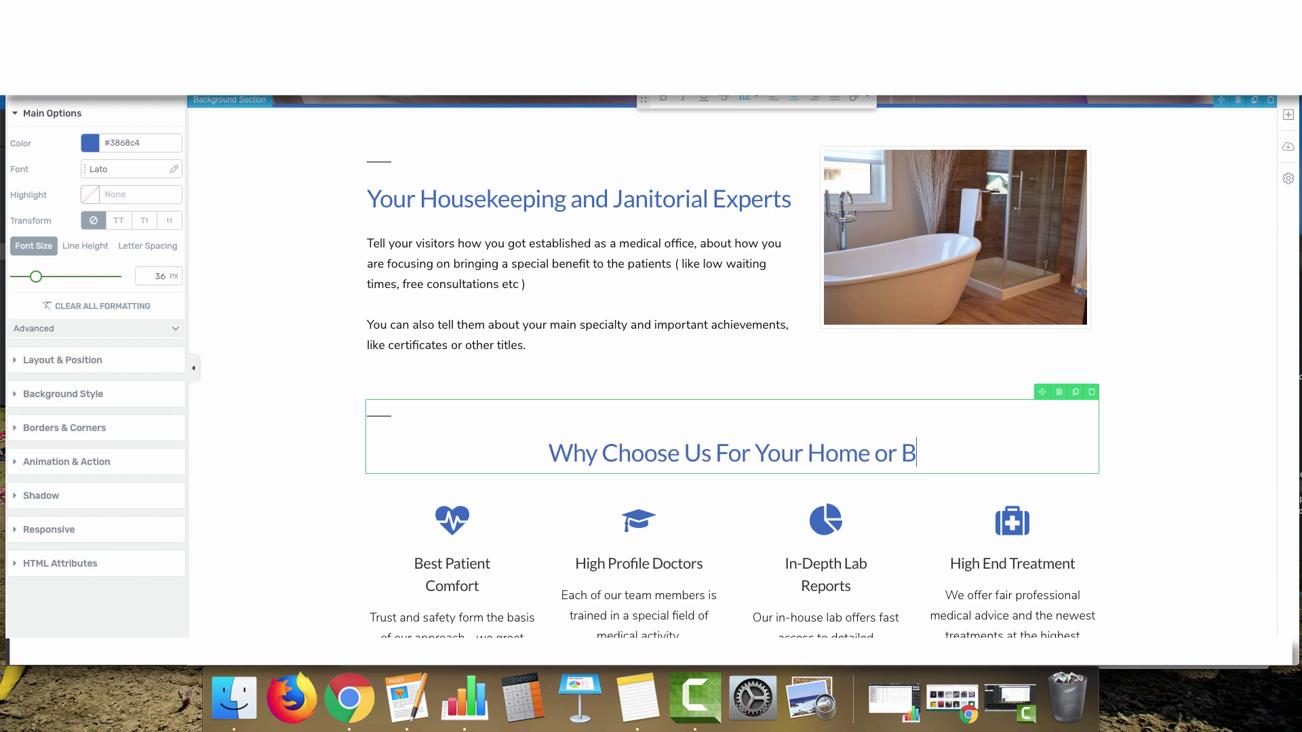
pyautogui.write('usiness Cleaning?')
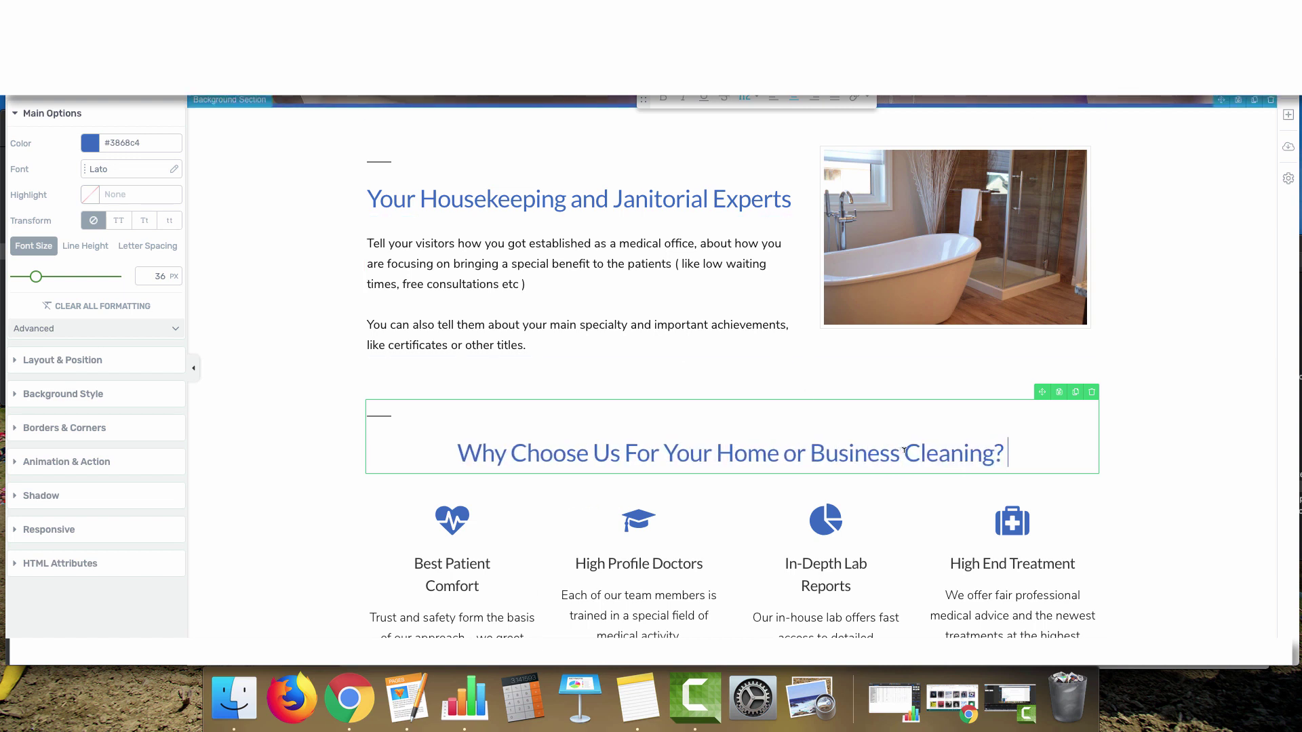
pyautogui.moveTo(904, 450); pyautogui.dragTo(809, 453)
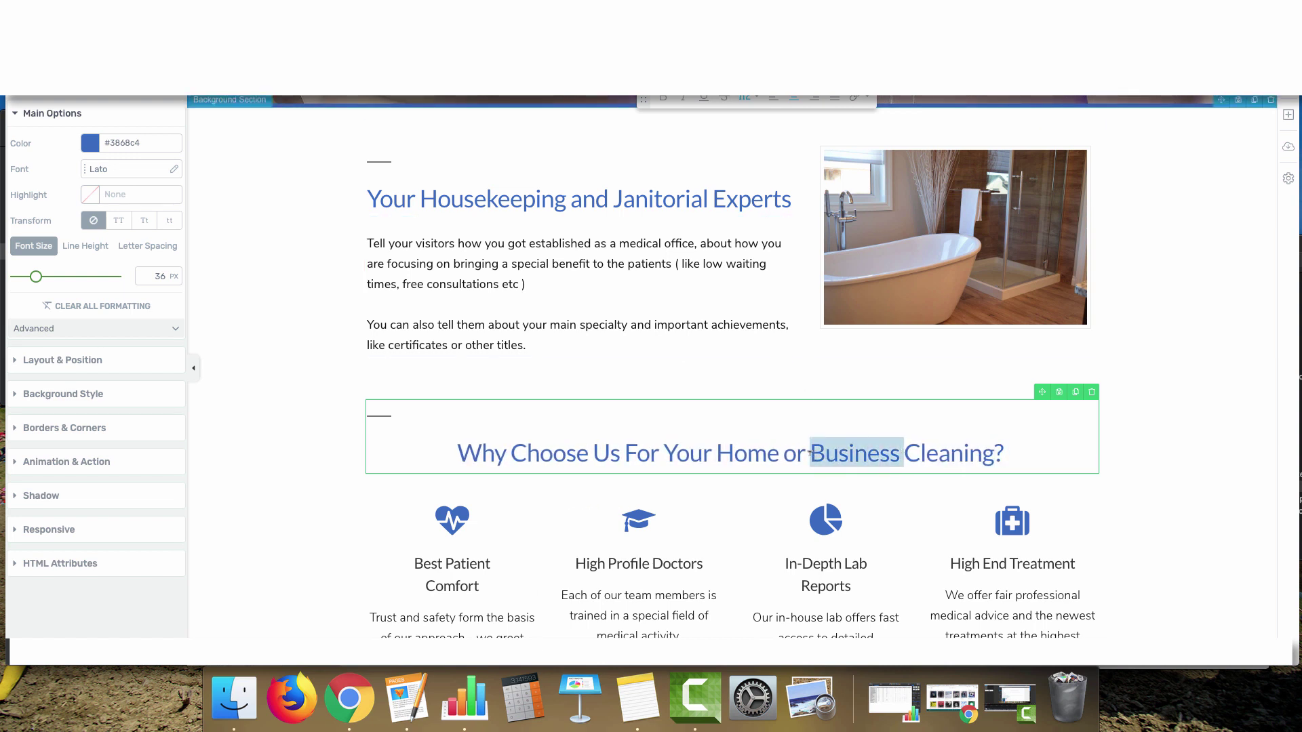
pyautogui.write('Office')
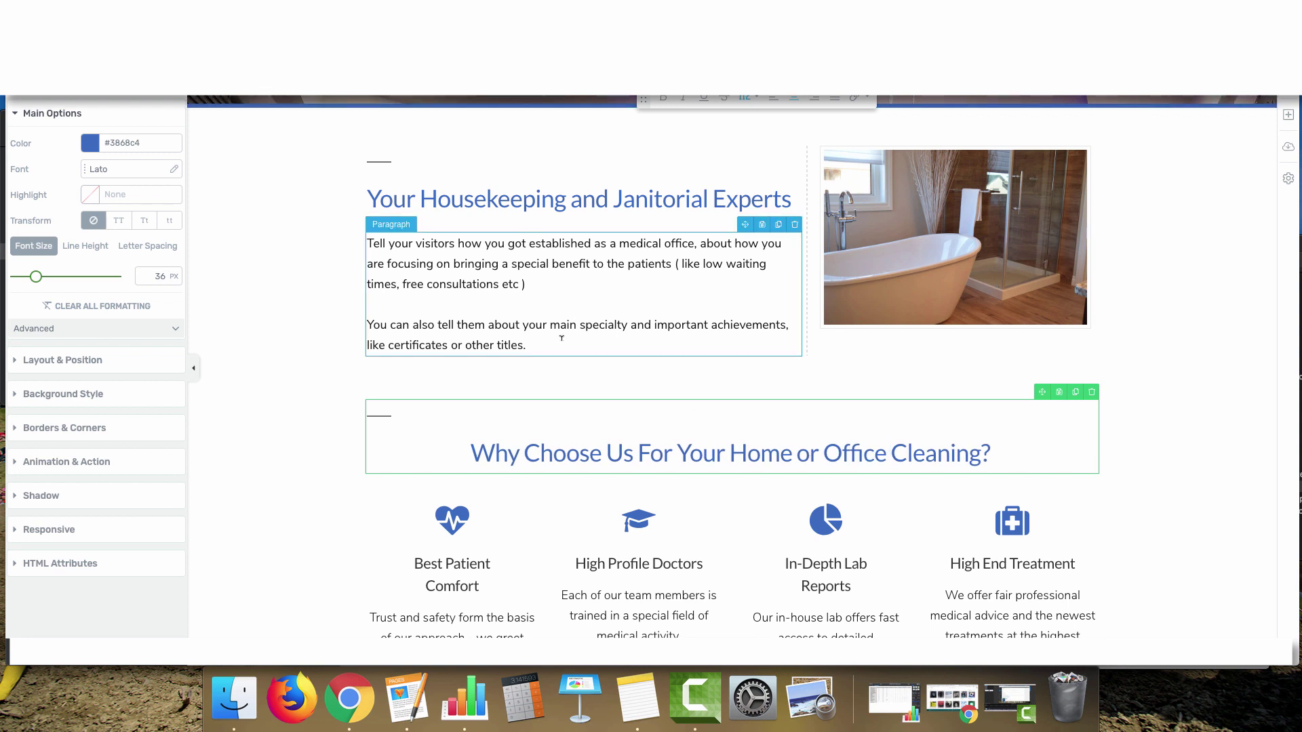
pyautogui.scroll(-5, 828, 488)
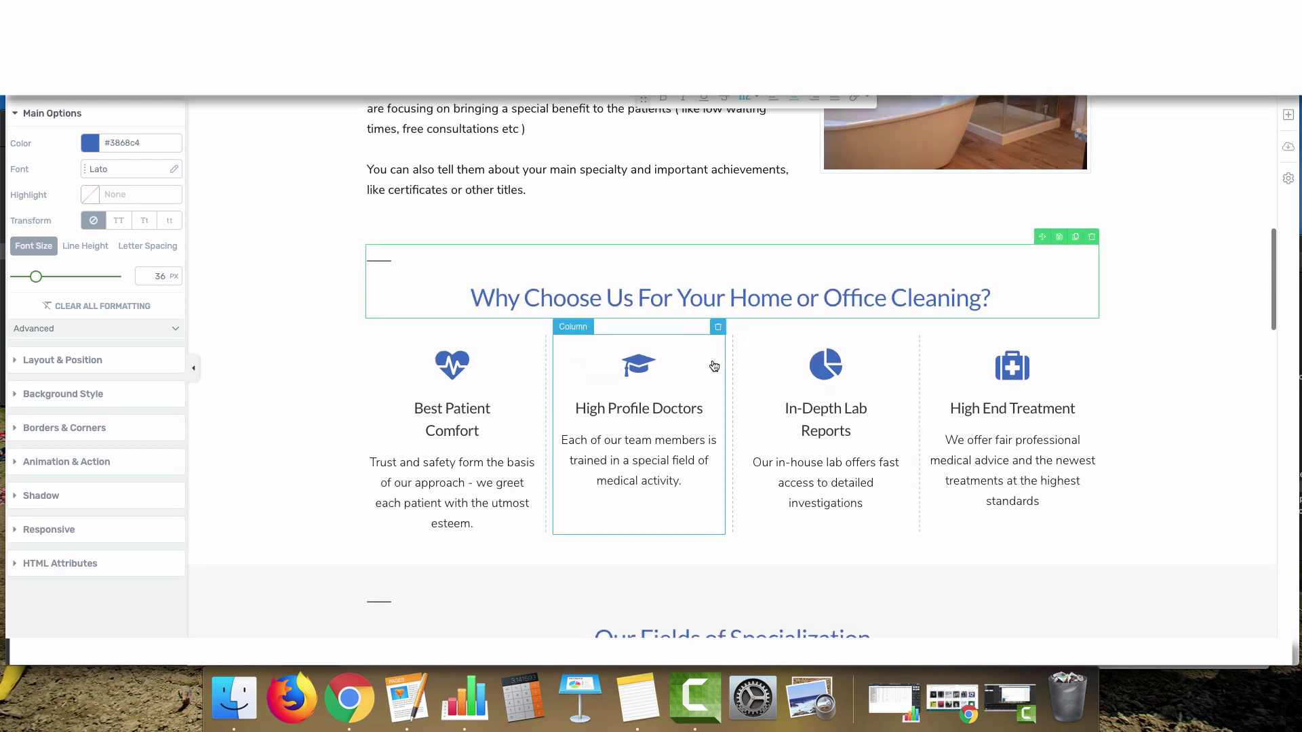
# Replace the heart-icon title 'Best Patient Comfort' with 'Licensed & Insured', fixing the typo
pyautogui.click(502, 415)
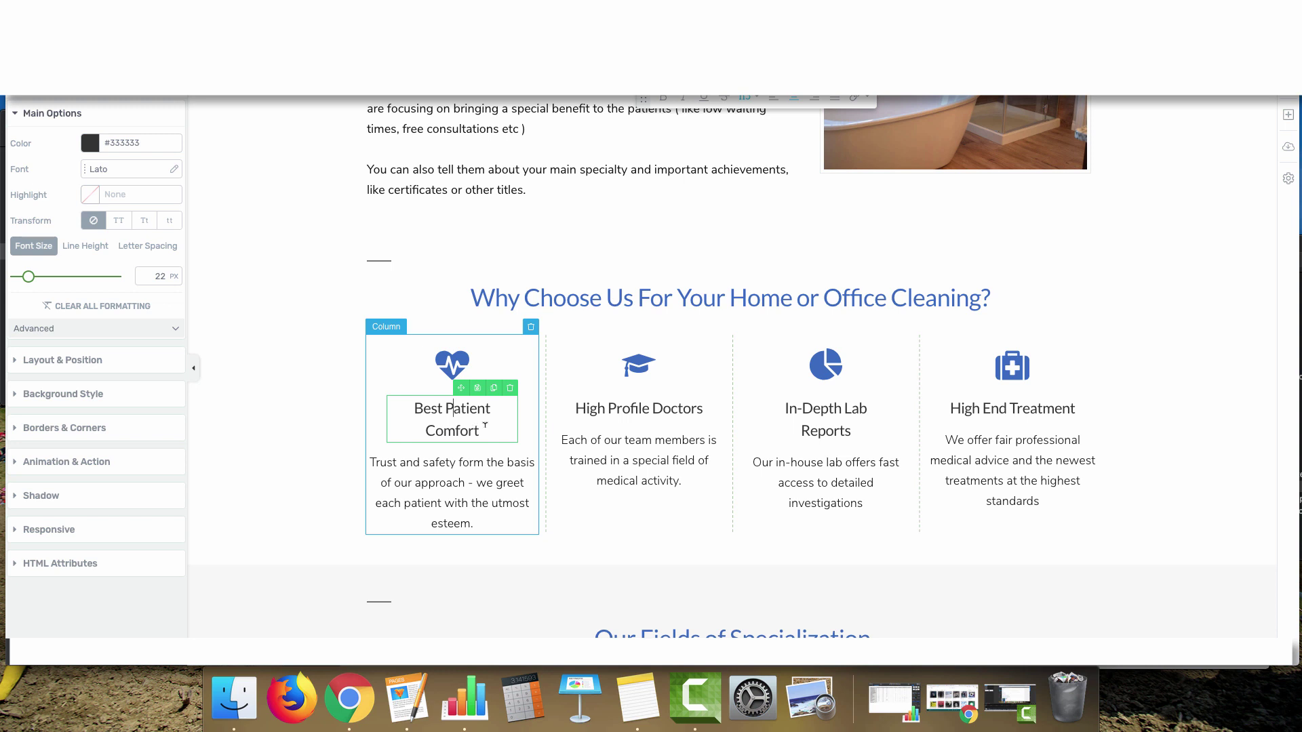
pyautogui.moveTo(485, 425); pyautogui.dragTo(381, 407)
pyautogui.press('BackSpace')
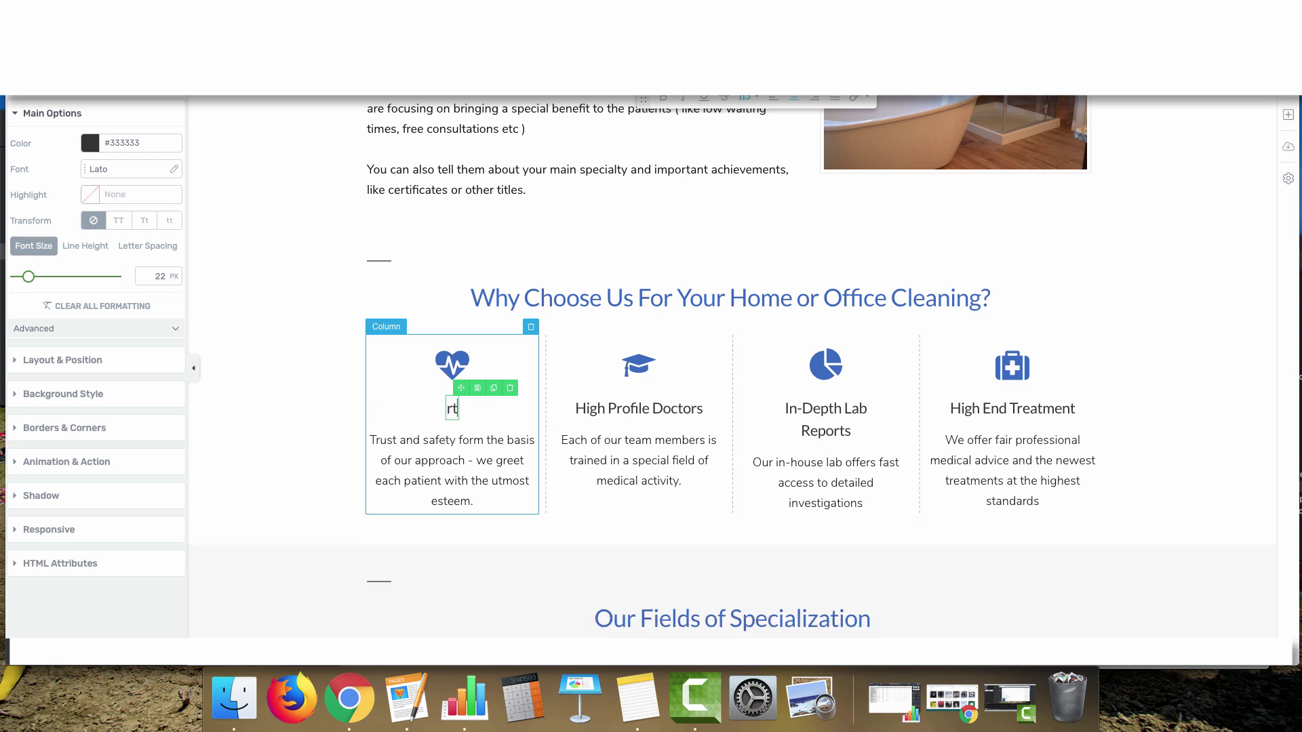
pyautogui.write('Licensed & Isnured')
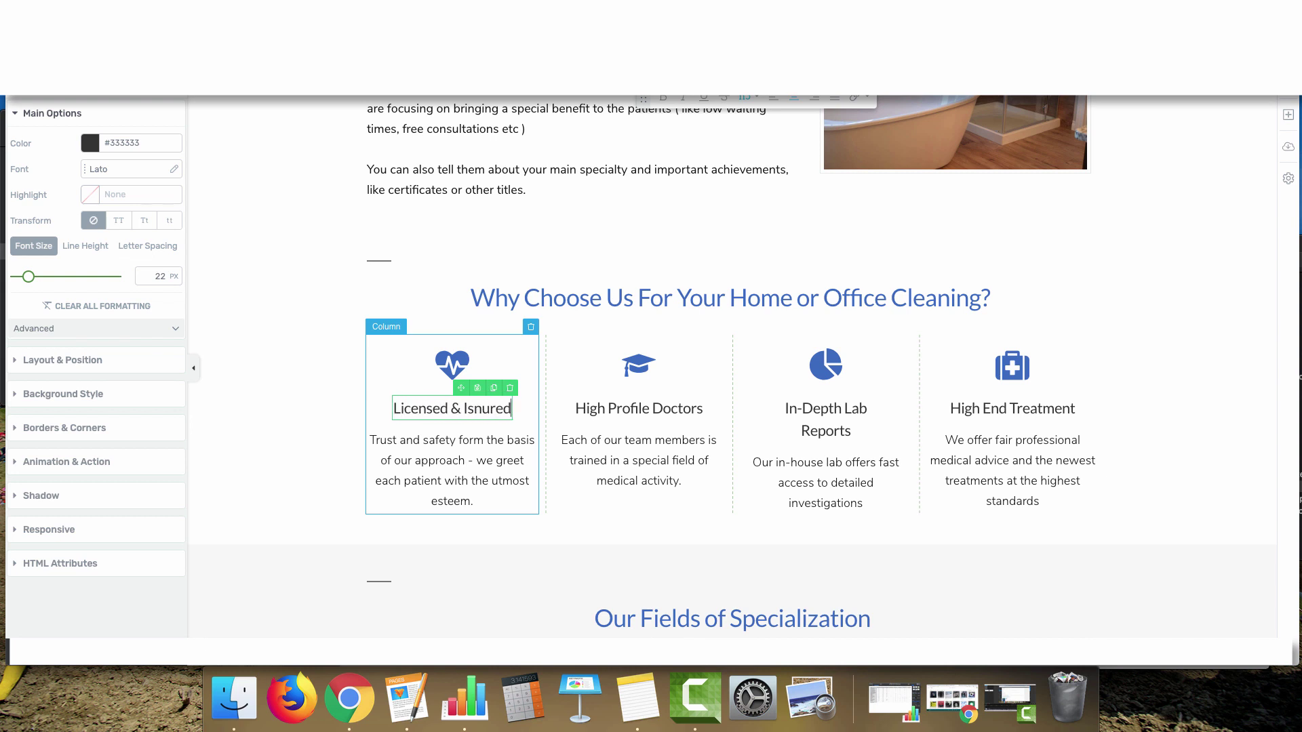
pyautogui.press('BackSpace')
pyautogui.press('BackSpace')
pyautogui.press('BackSpace')
pyautogui.press('BackSpace')
pyautogui.press('BackSpace')
pyautogui.press('BackSpace')
pyautogui.write('nsured')
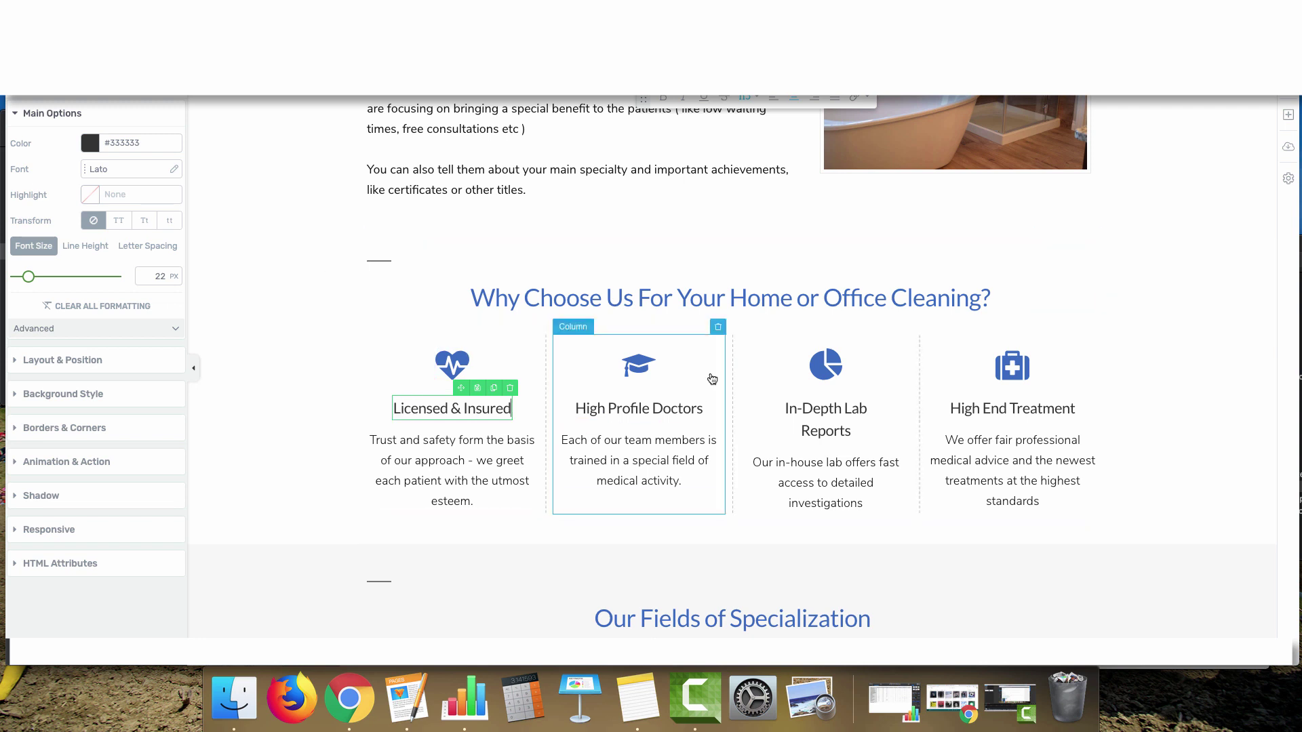
pyautogui.click(475, 370)
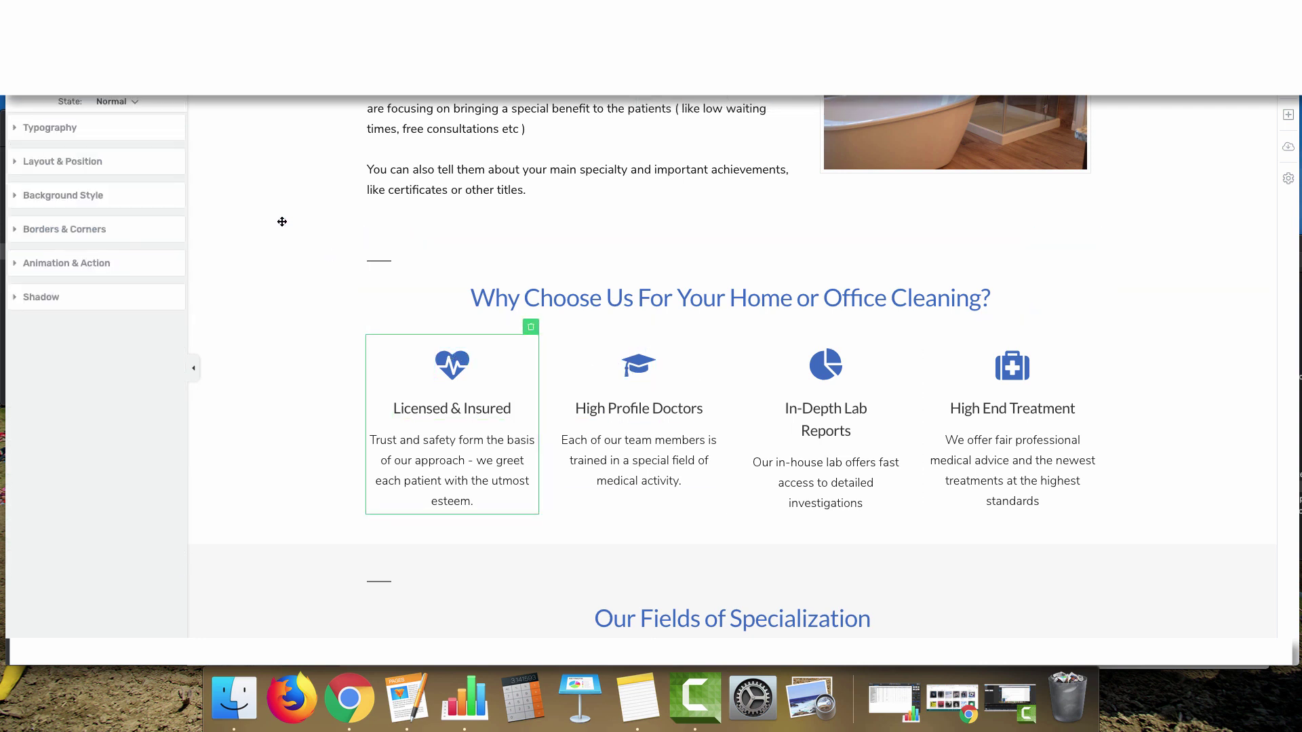
pyautogui.click(449, 369)
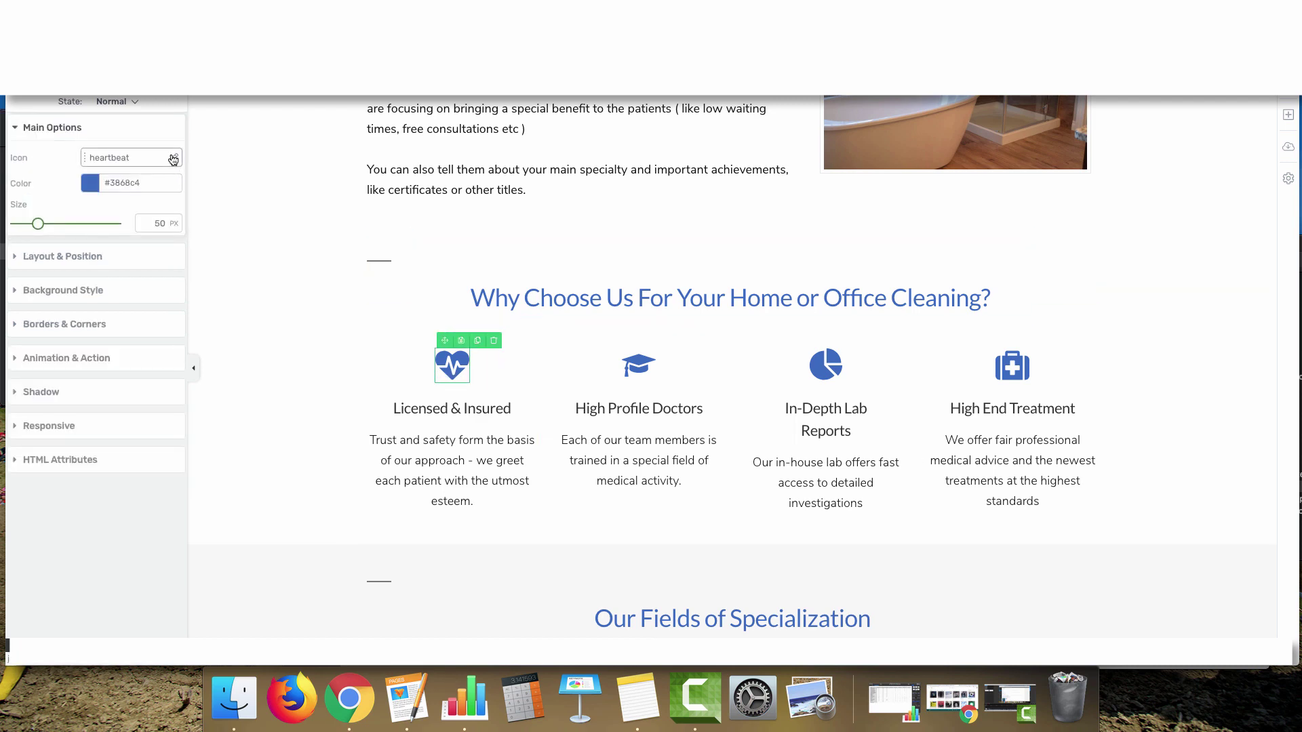
pyautogui.click(175, 158)
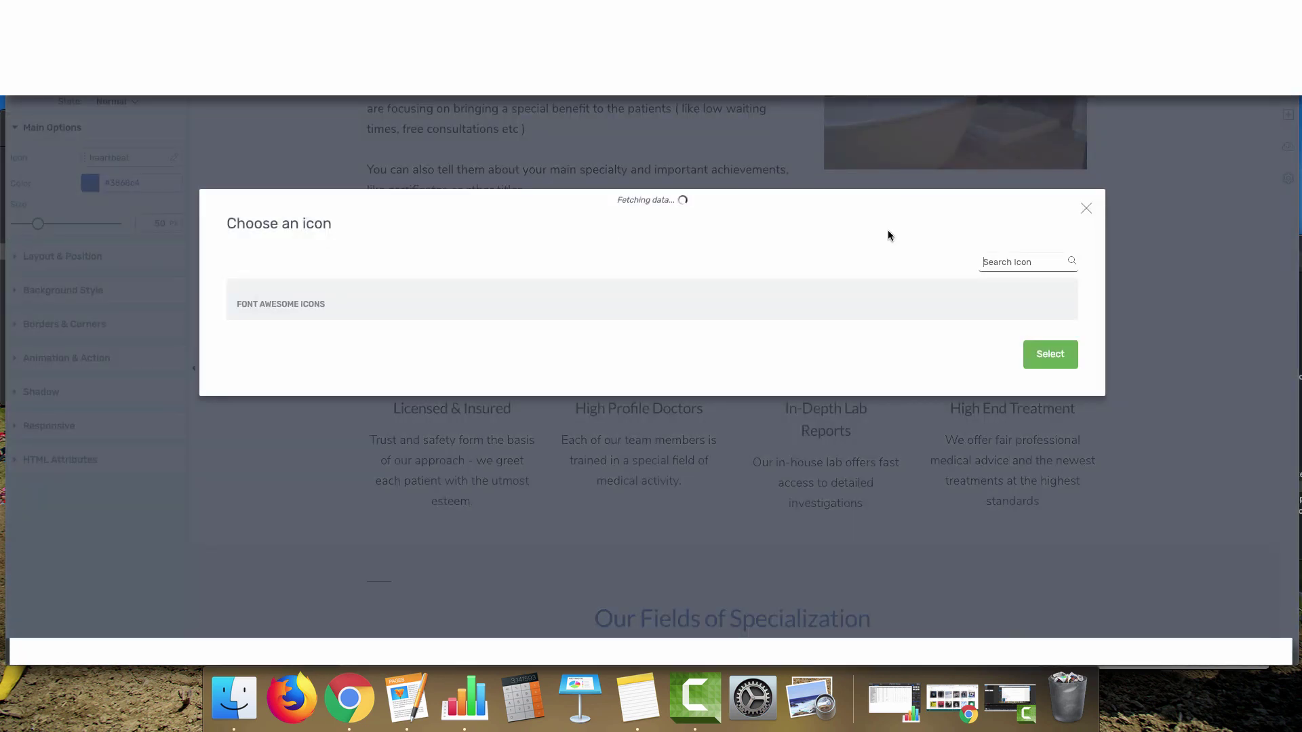
pyautogui.scroll(-10, 668, 400)
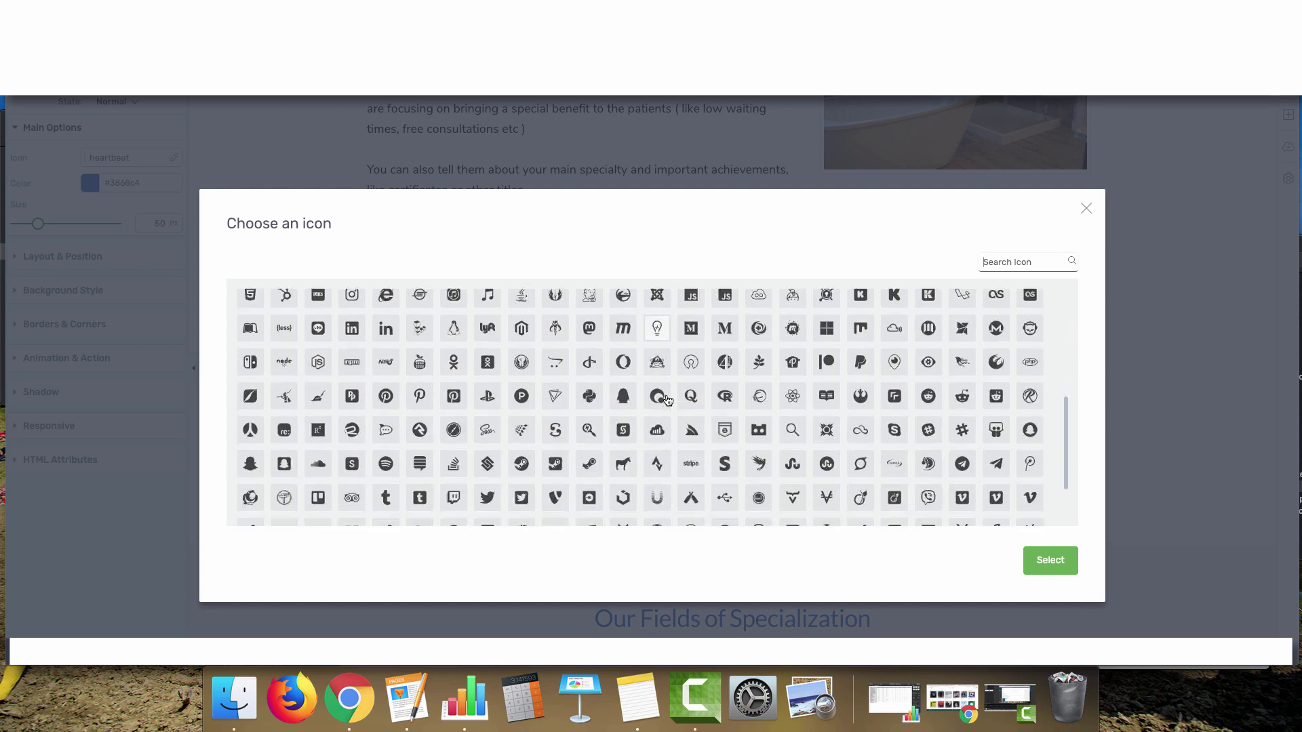
pyautogui.scroll(-5, 668, 400)
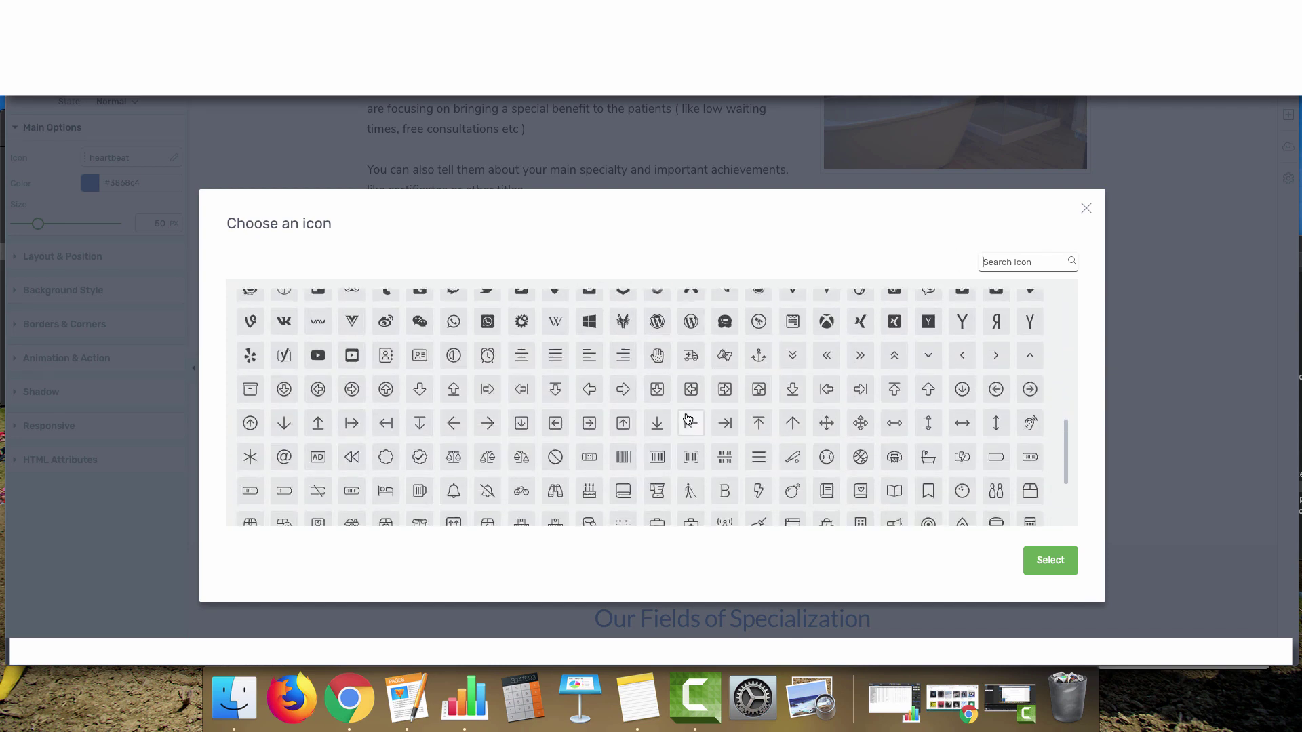
pyautogui.scroll(-2, 934, 336)
pyautogui.scroll(10, 706, 373)
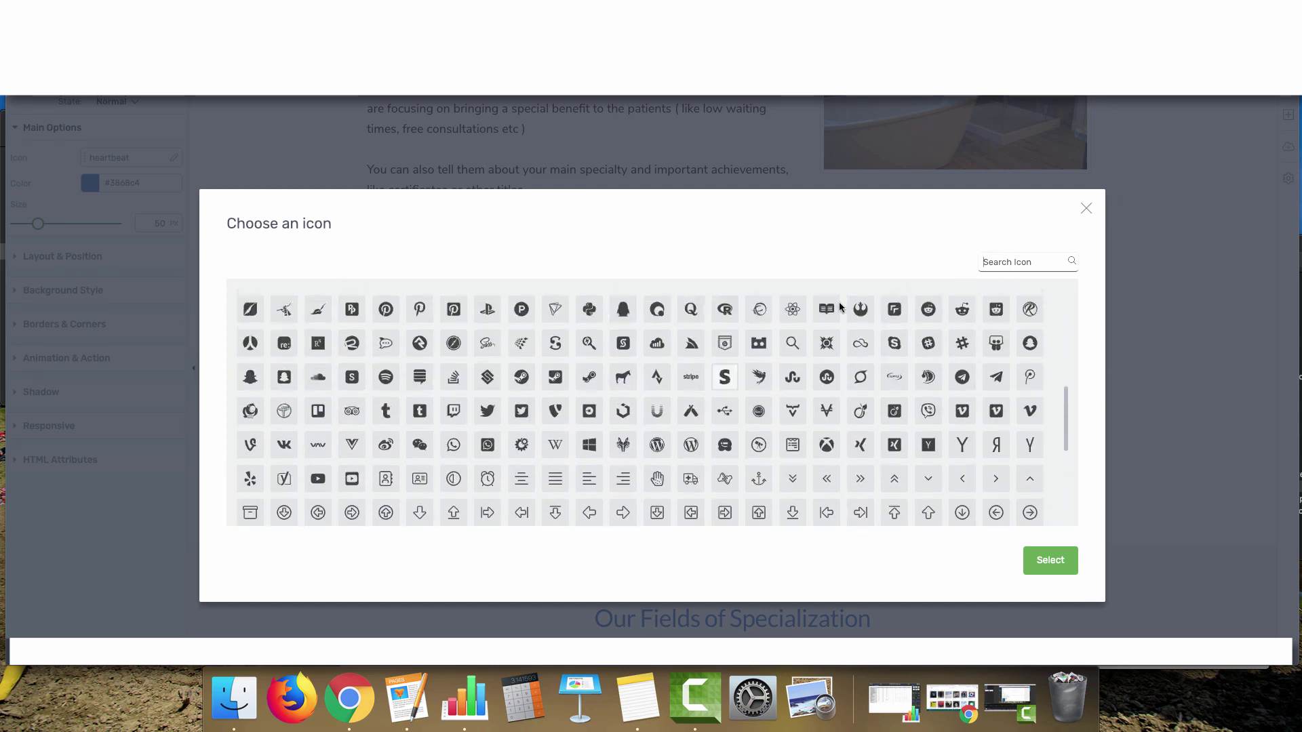
pyautogui.press('Escape')
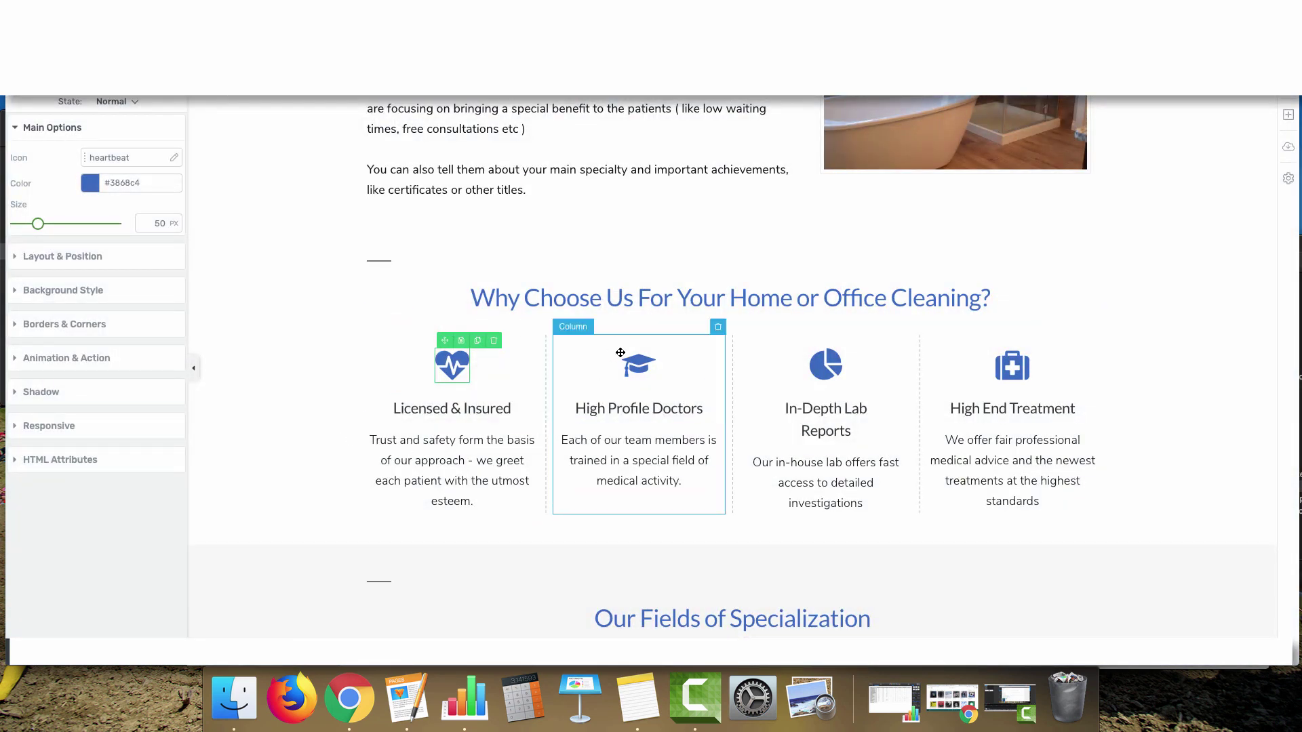
# Replace the 'Our Fields of Specialization' heading with 'Our Top Quality Residential & Commercial Services:'
pyautogui.scroll(-5, 592, 438)
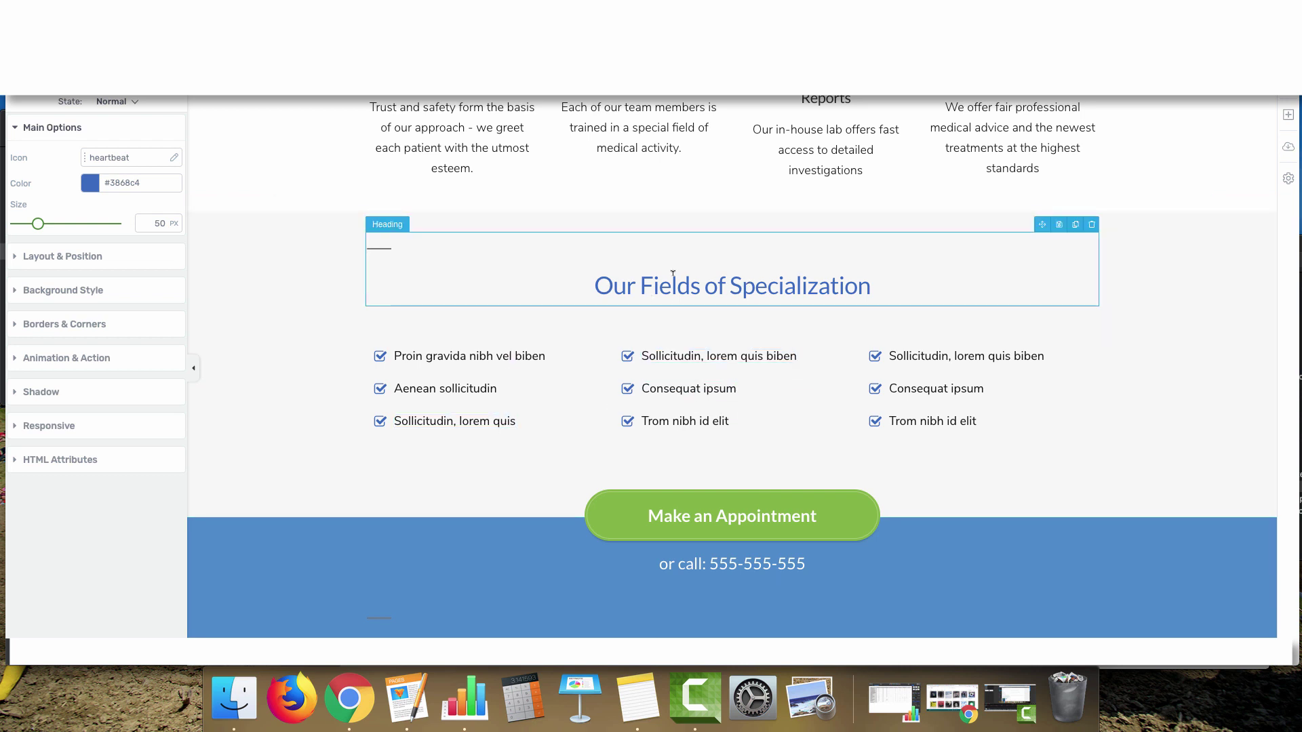
pyautogui.click(575, 282)
pyautogui.moveTo(575, 281); pyautogui.dragTo(965, 281)
pyautogui.write('Our Top Qualty')
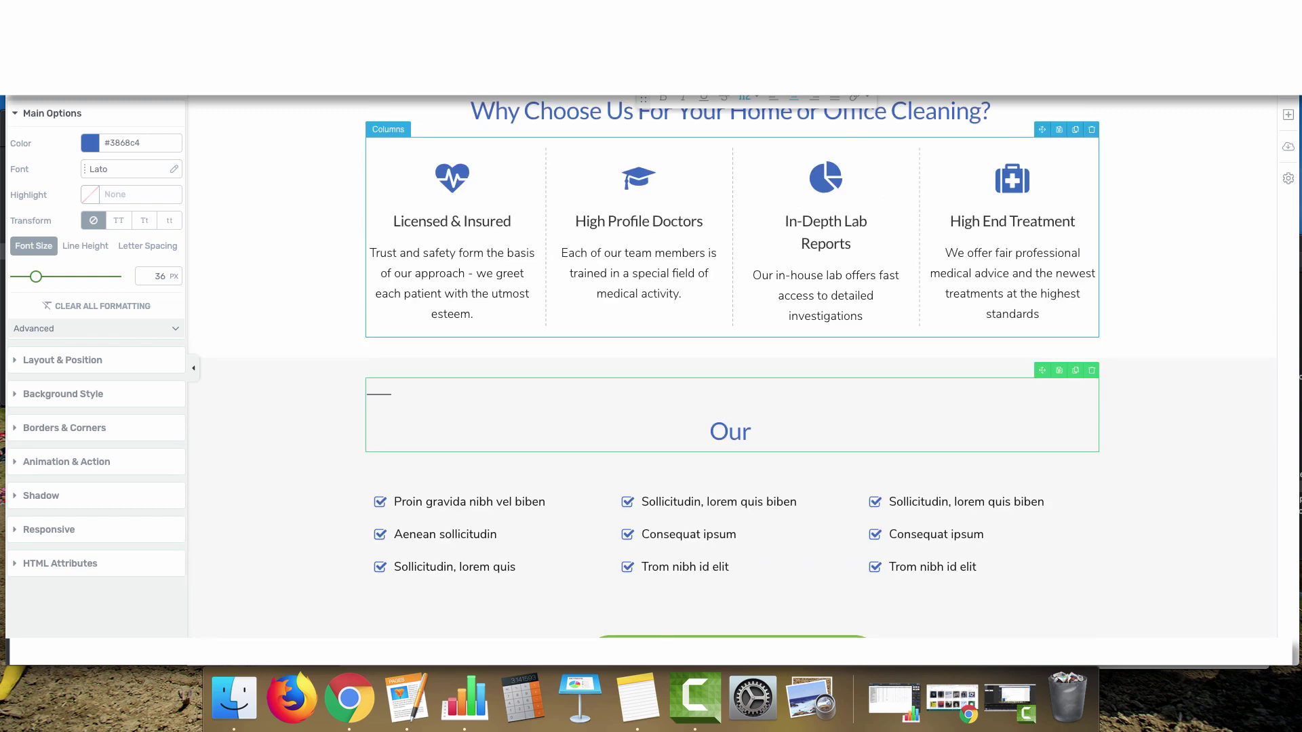
pyautogui.press('BackSpace')
pyautogui.press('BackSpace')
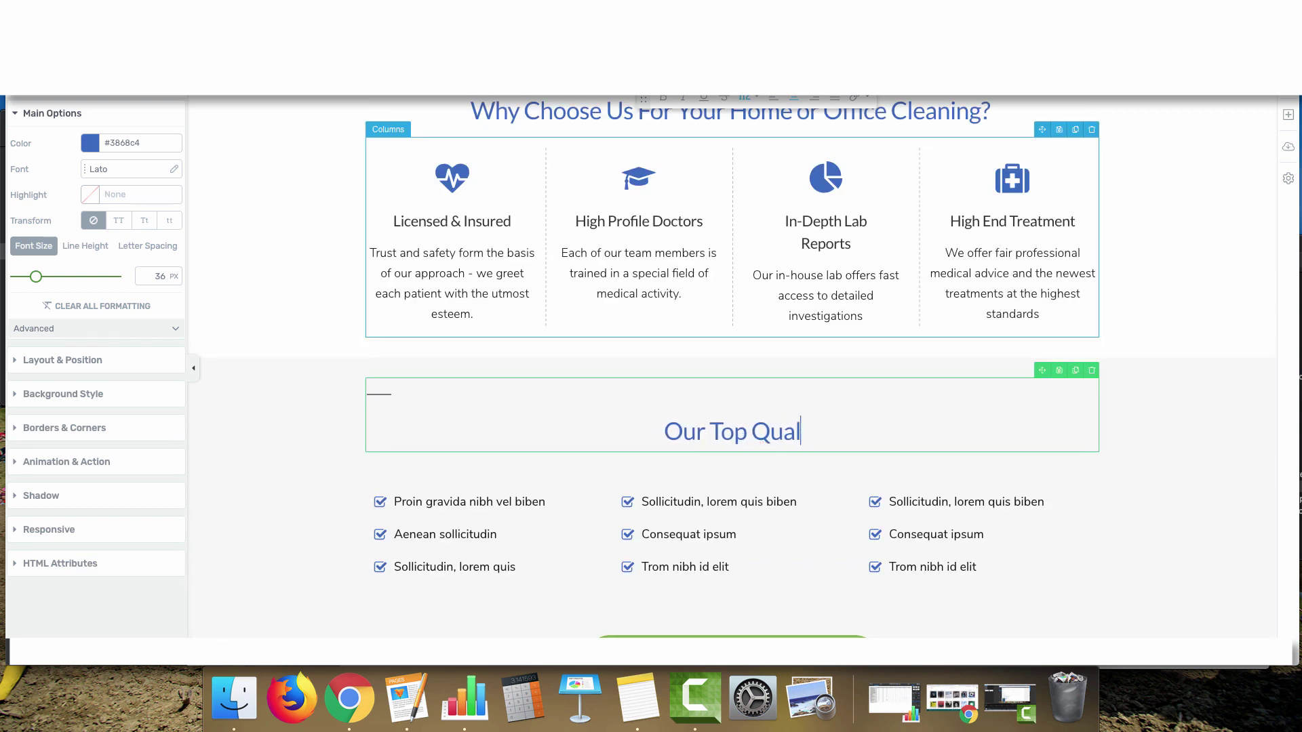
pyautogui.write('ity Rsideni')
pyautogui.press('BackSpace')
pyautogui.press('BackSpace')
pyautogui.press('BackSpace')
pyautogui.press('BackSpace')
pyautogui.press('BackSpace')
pyautogui.press('BackSpace')
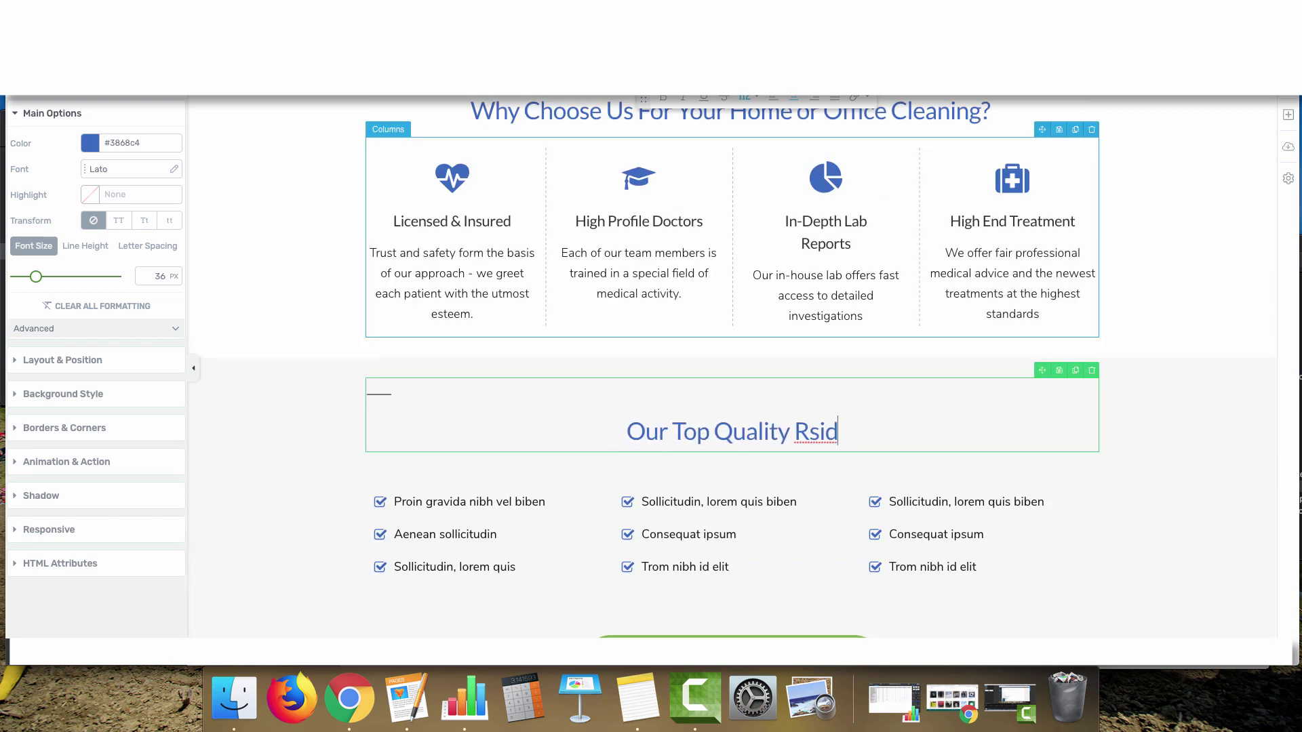
pyautogui.write('esidential & Commercial Services:')
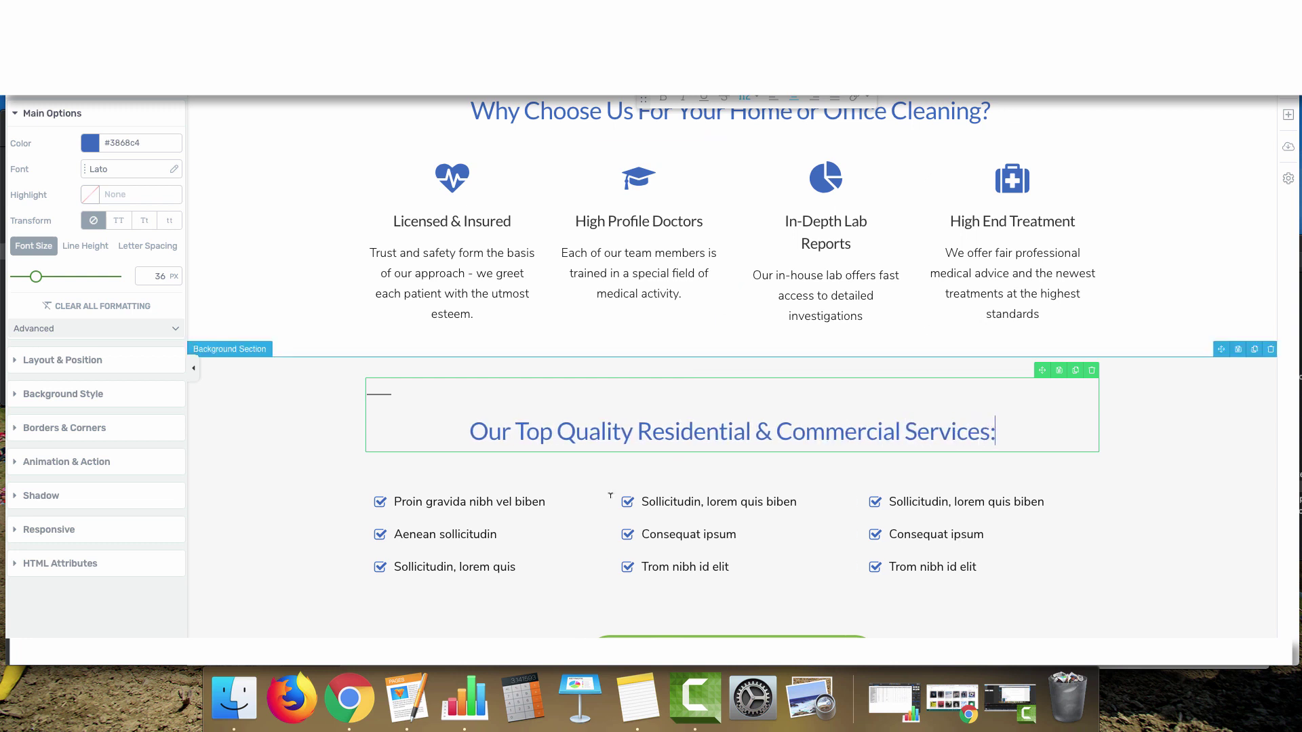
pyautogui.click(408, 502)
pyautogui.moveTo(407, 502); pyautogui.dragTo(570, 503)
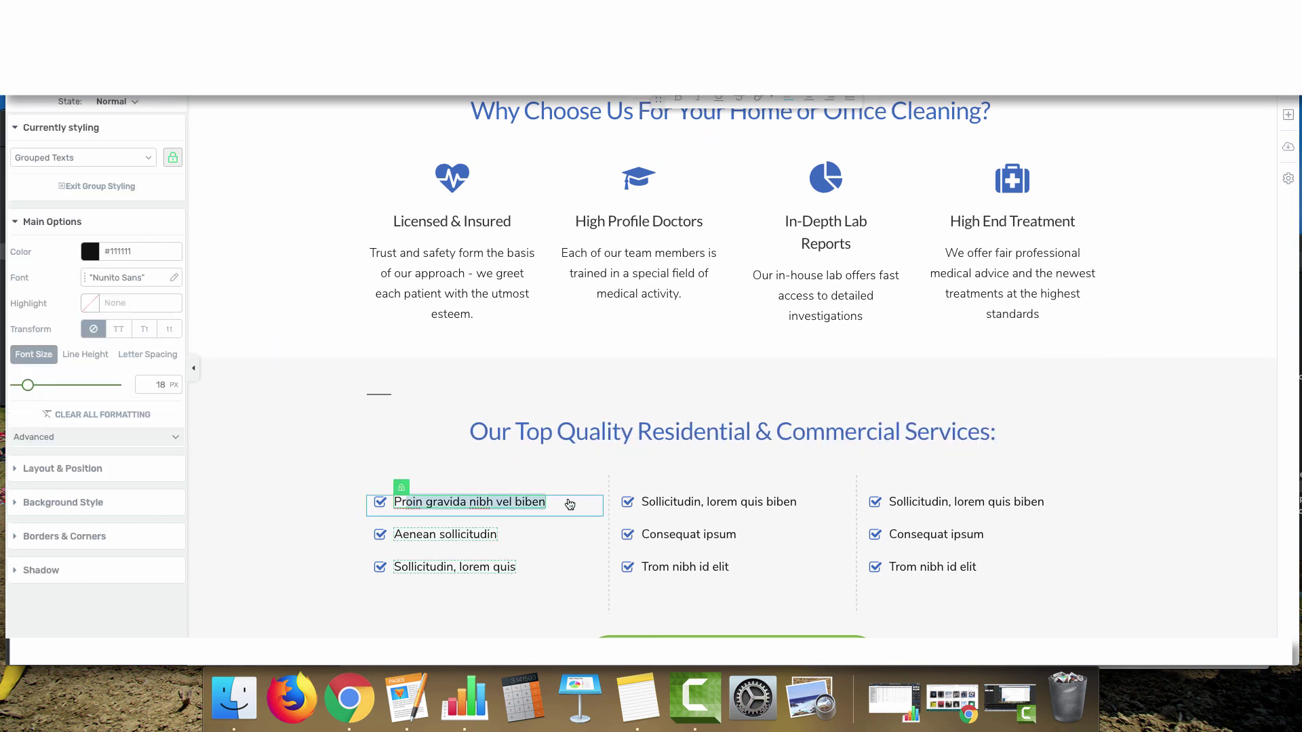
# Replace the first checklist item with 'Bathroom Cleaning' and select the whole item
pyautogui.click(771, 101)
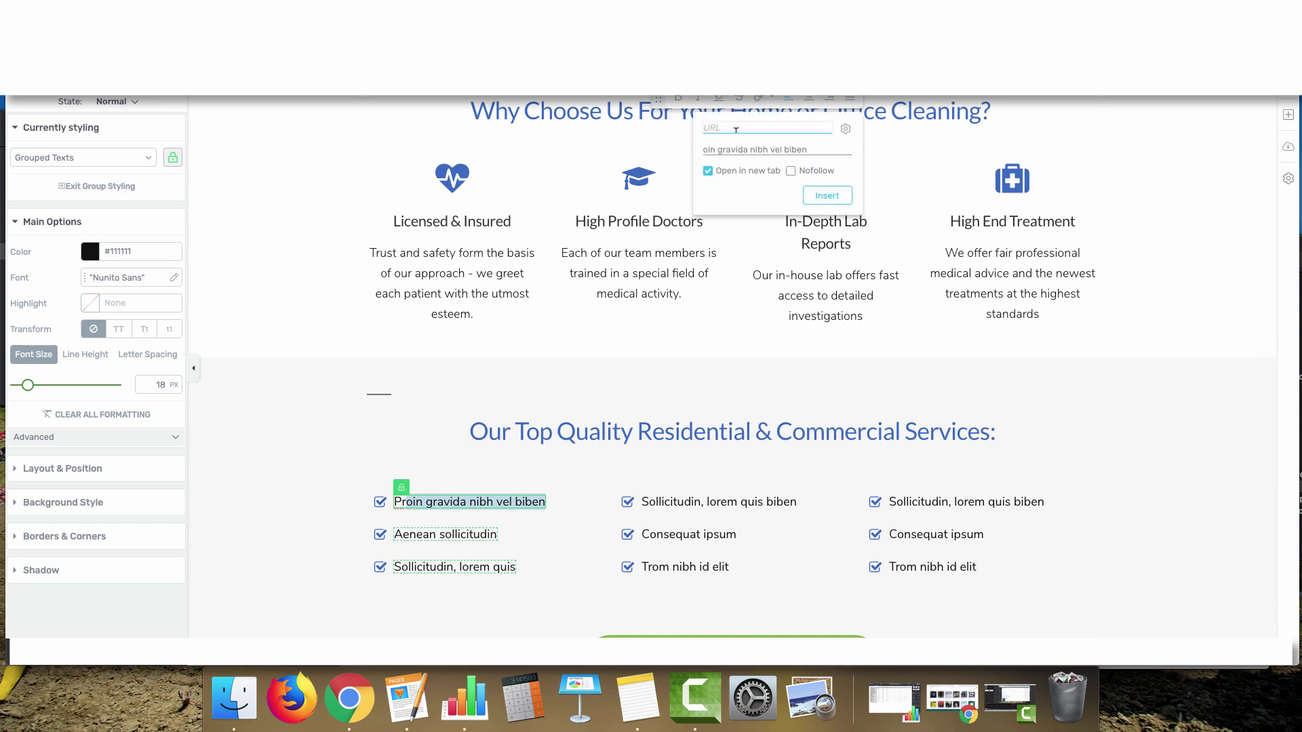
pyautogui.click(435, 502)
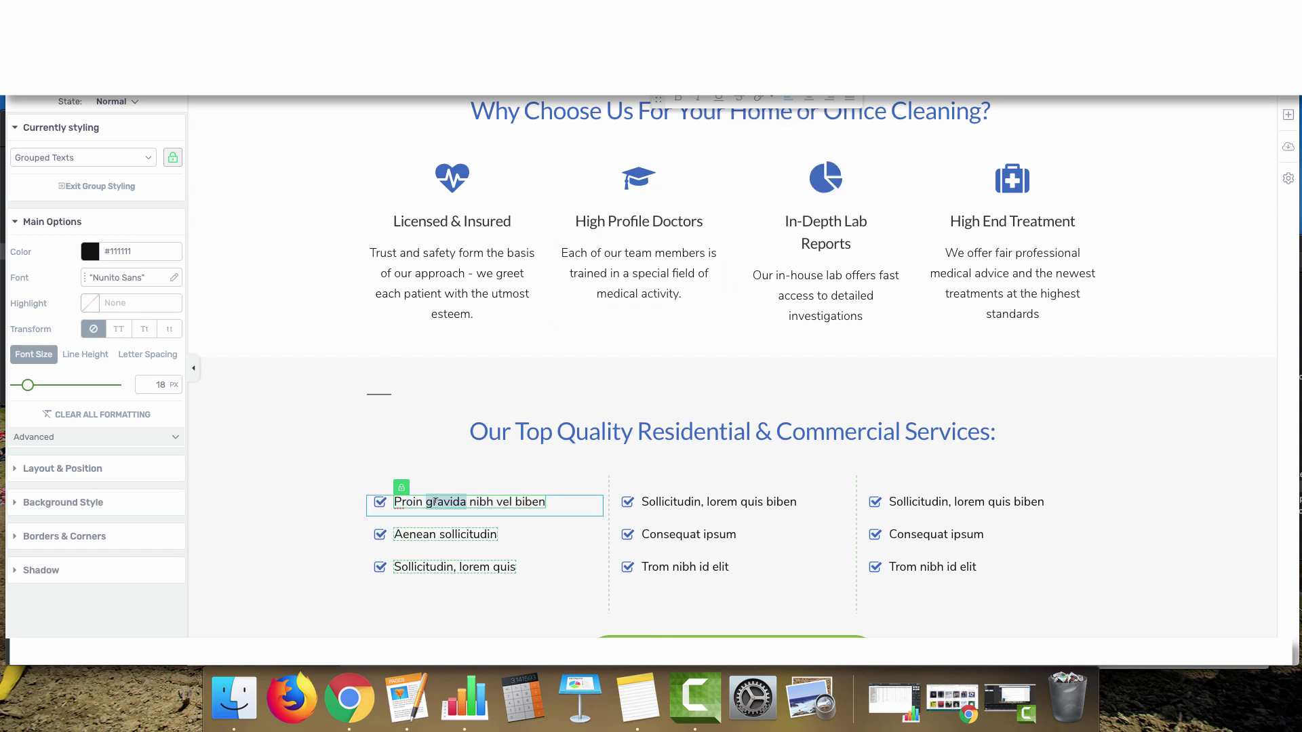
pyautogui.write('Bathroom Cleaning')
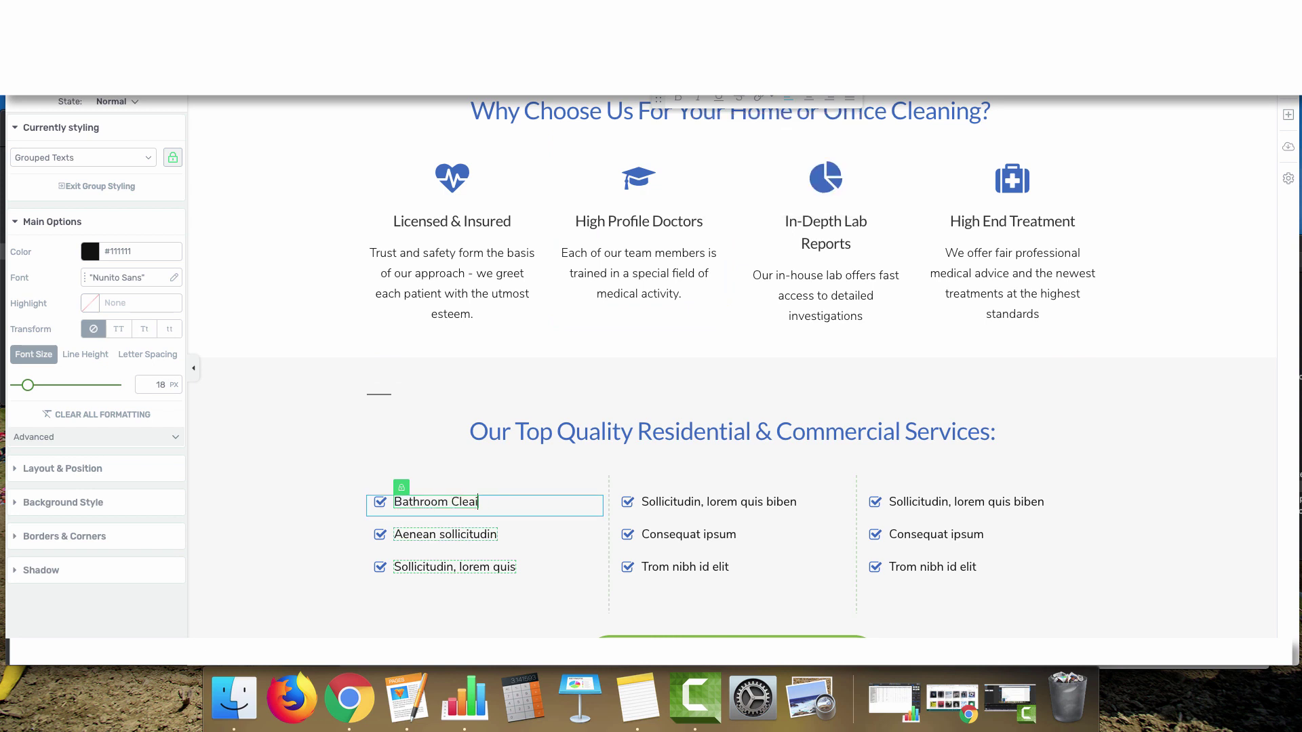
pyautogui.doubleClick(419, 500)
pyautogui.press('super+a')
# Link 'Bathroom Cleaning' to the site's housekeeping services page URL
pyautogui.click(772, 100)
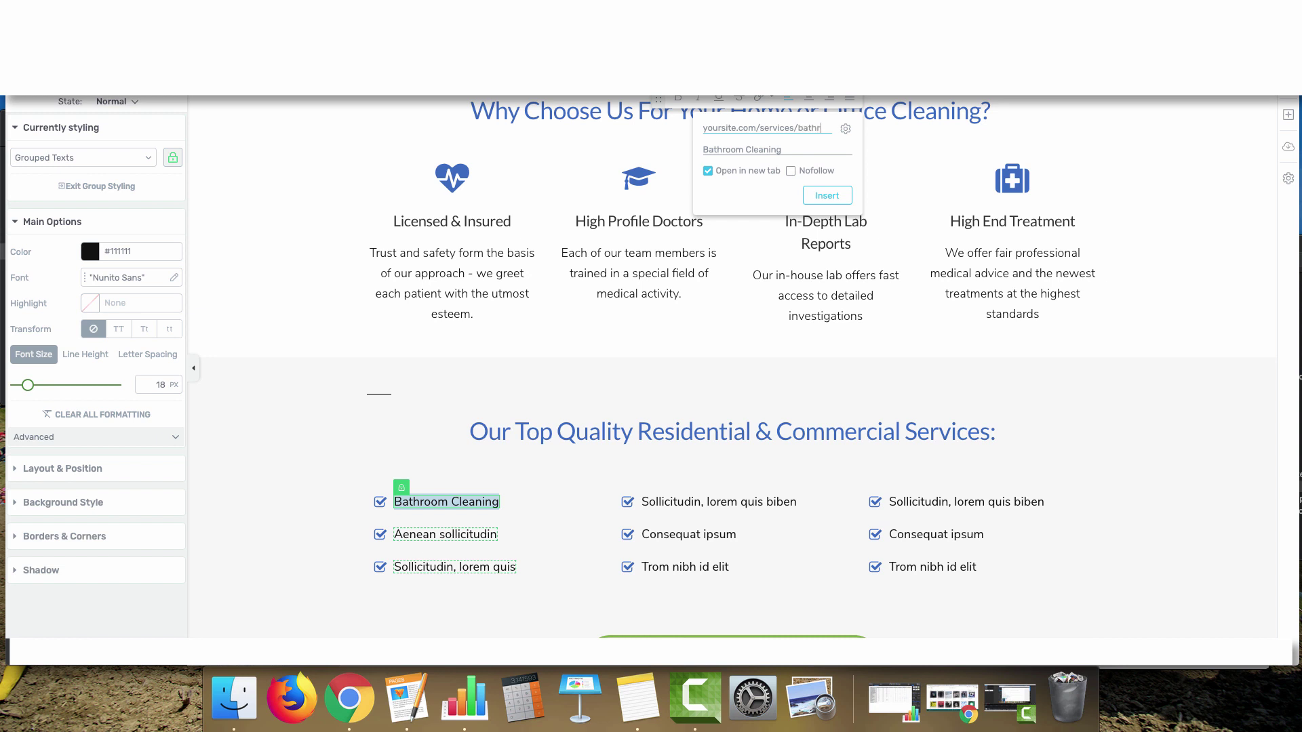
pyautogui.write('oom-')
pyautogui.press('BackSpace')
pyautogui.press('BackSpace')
pyautogui.press('BackSpace')
pyautogui.press('BackSpace')
pyautogui.press('BackSpace')
pyautogui.write('residential-clea')
pyautogui.press('BackSpace')
pyautogui.press('BackSpace')
pyautogui.press('BackSpace')
pyautogui.press('BackSpace')
pyautogui.write('housekeeping')
pyautogui.press('Escape')
pyautogui.scroll(-2, 732, 367)
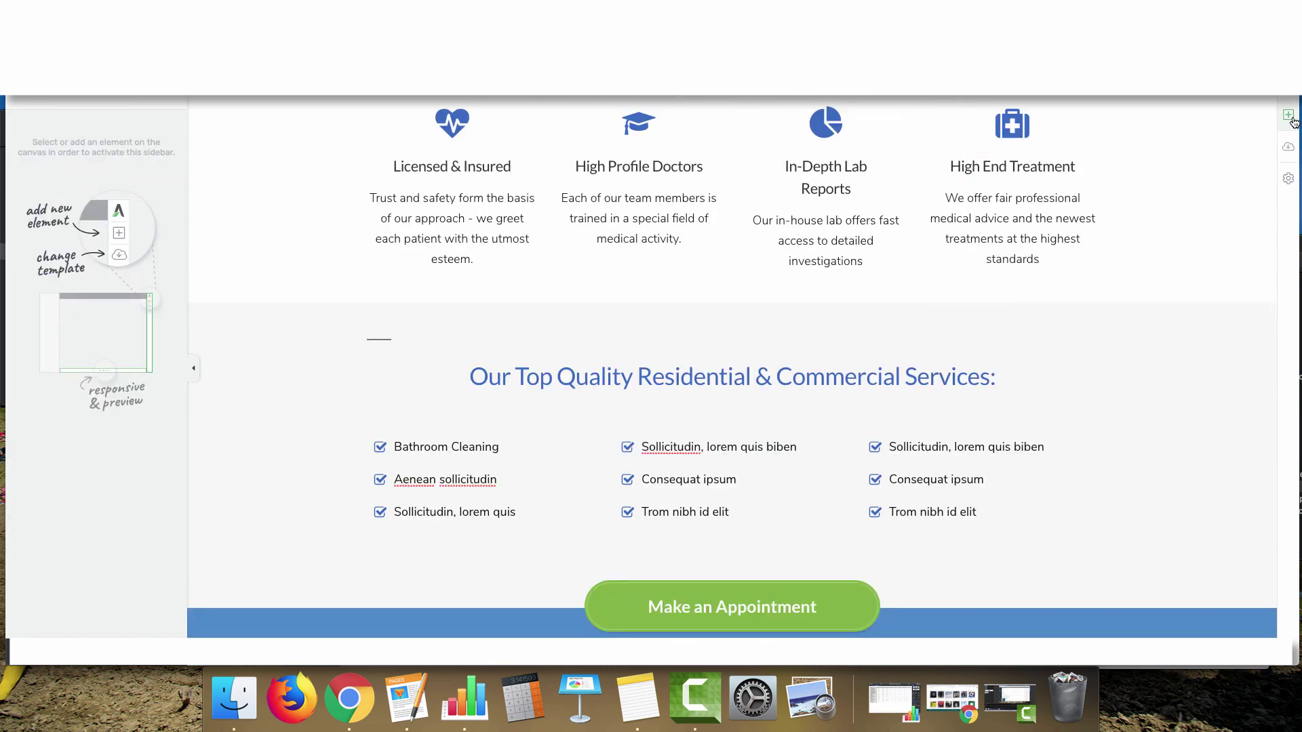
# Add a two-thirds plus one-third columns row under the services heading
pyautogui.click(1288, 114)
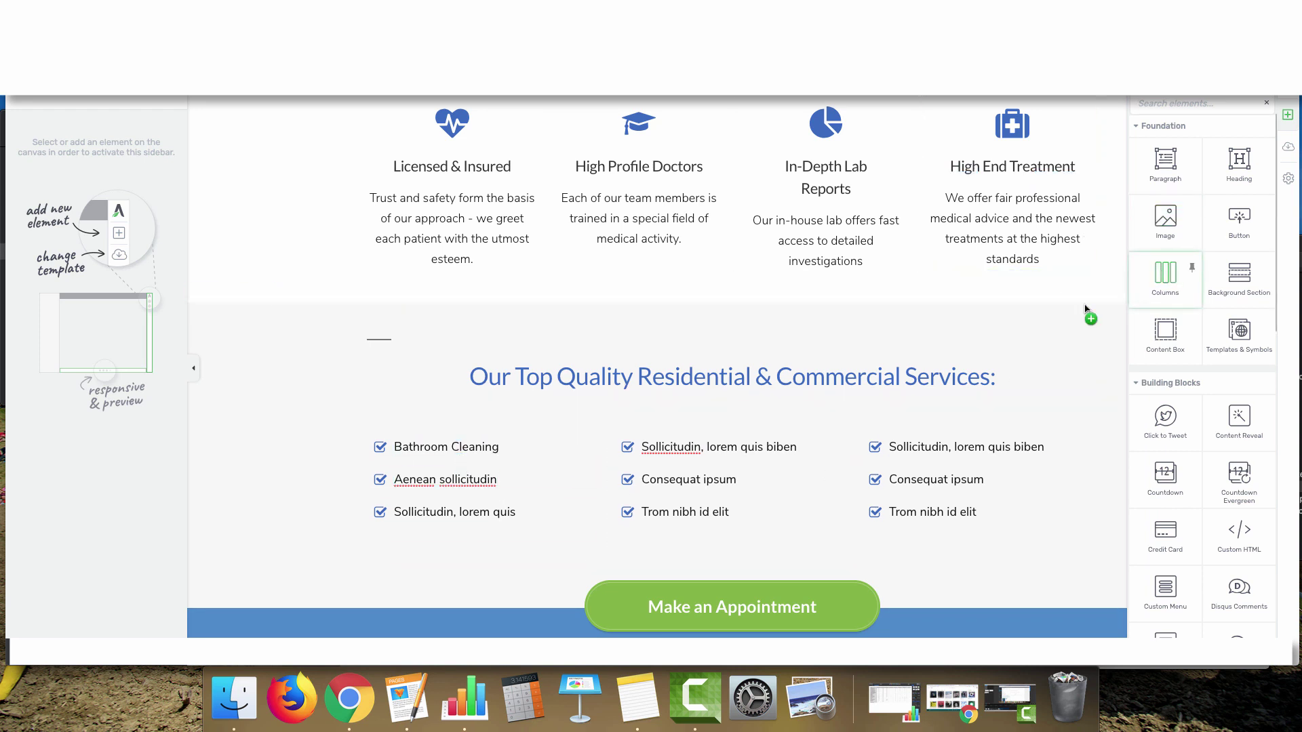
pyautogui.moveTo(1085, 309); pyautogui.dragTo(707, 397)
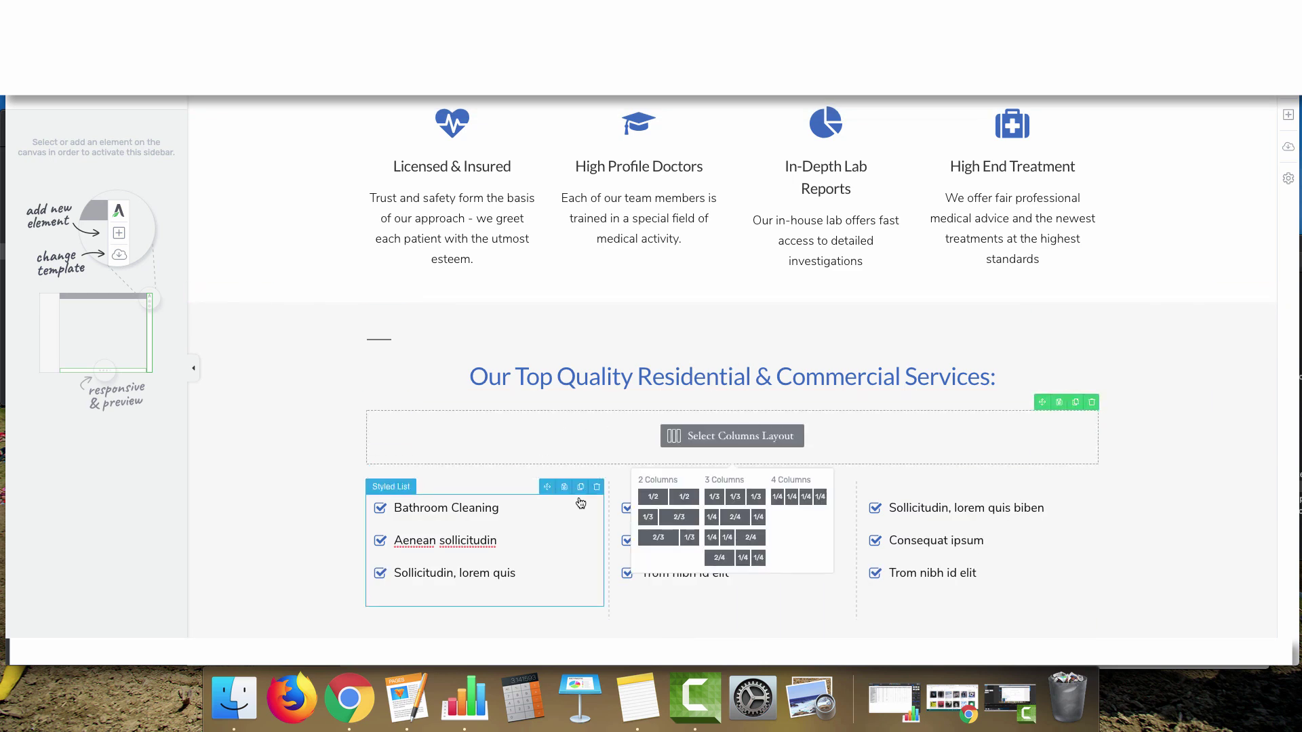
pyautogui.click(664, 544)
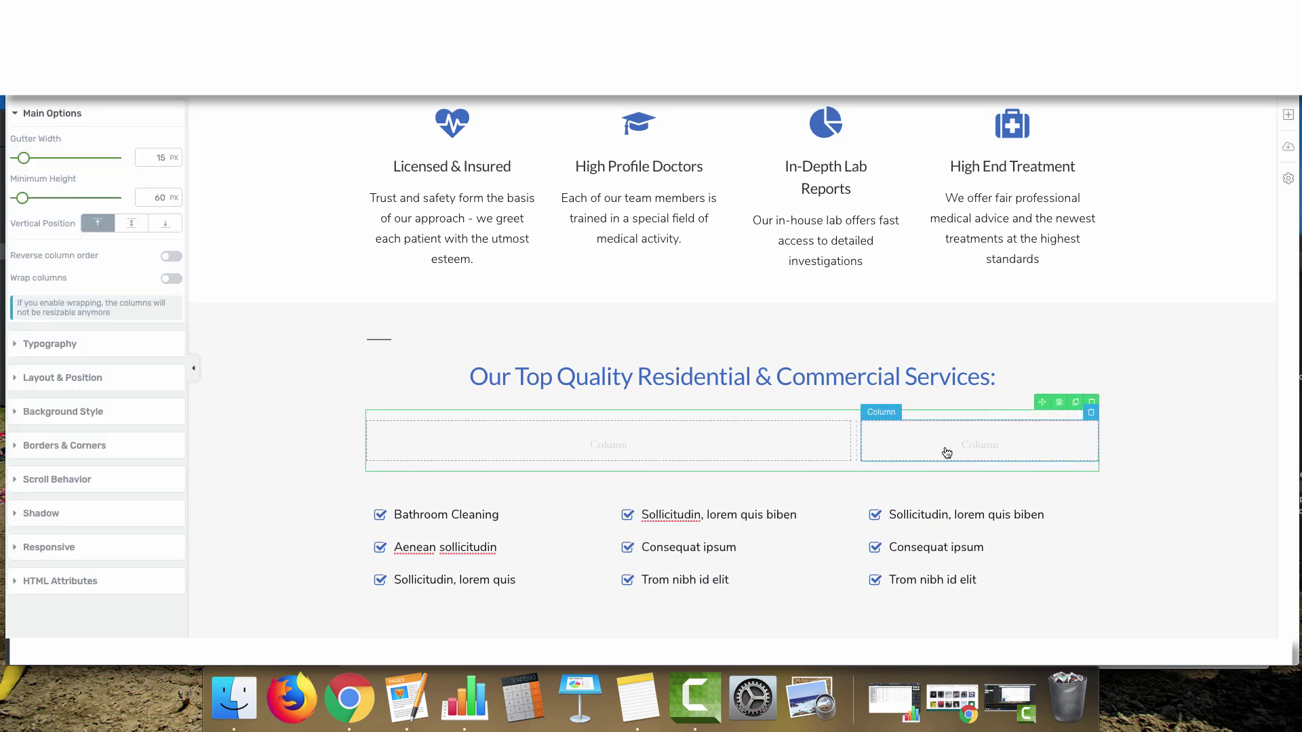
# Duplicate the bathroom image and move the copy into the new right column
pyautogui.scroll(6, 974, 308)
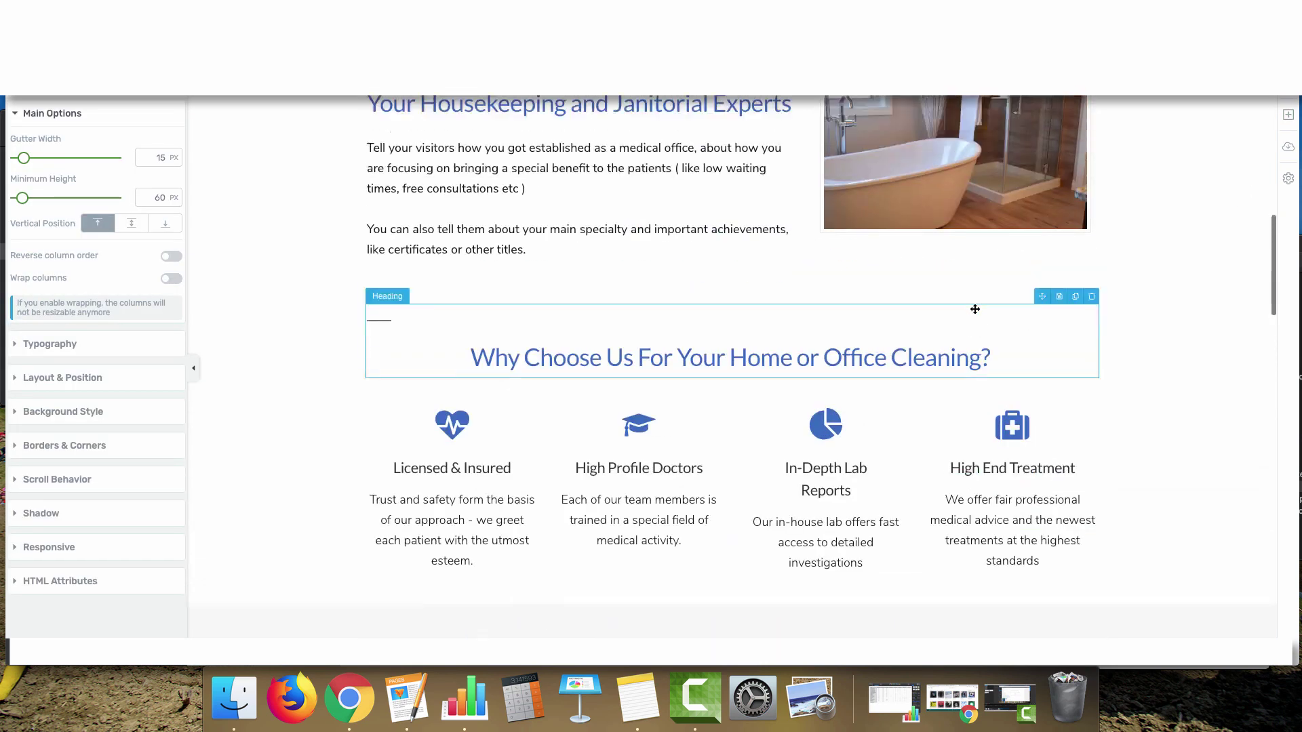
pyautogui.click(1029, 157)
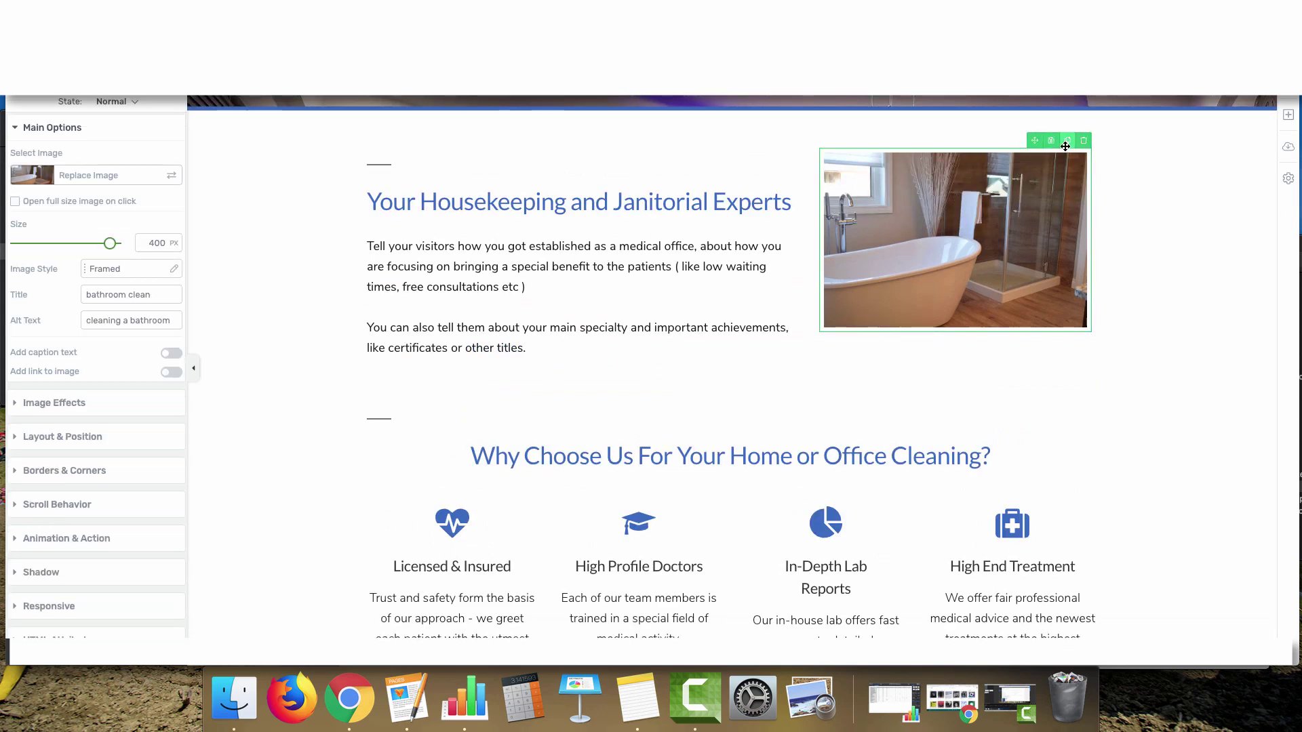
pyautogui.click(1067, 141)
pyautogui.scroll(-3, 1018, 411)
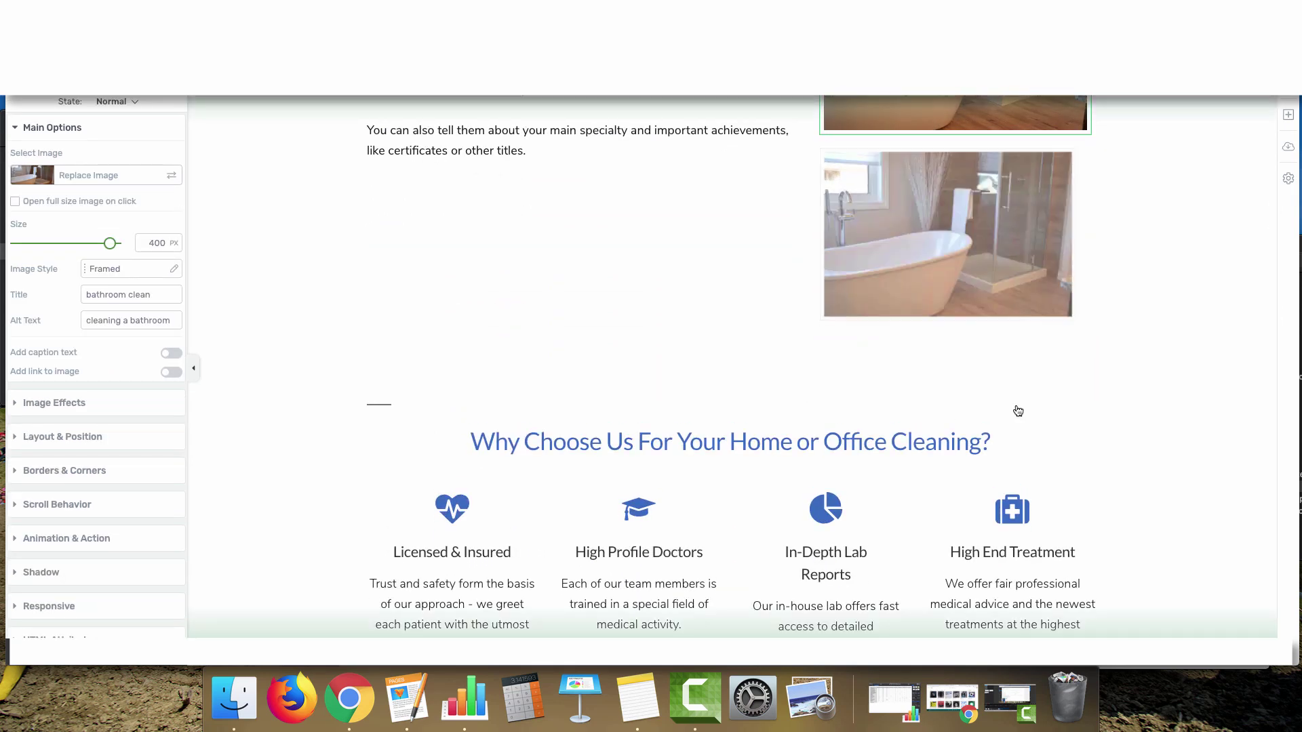
pyautogui.moveTo(1004, 298)
pyautogui.mouseDown()
pyautogui.moveTo(1008, 610)
pyautogui.moveTo(1008, 450)
pyautogui.moveTo(970, 543)
pyautogui.moveTo(954, 428)
pyautogui.mouseUp()
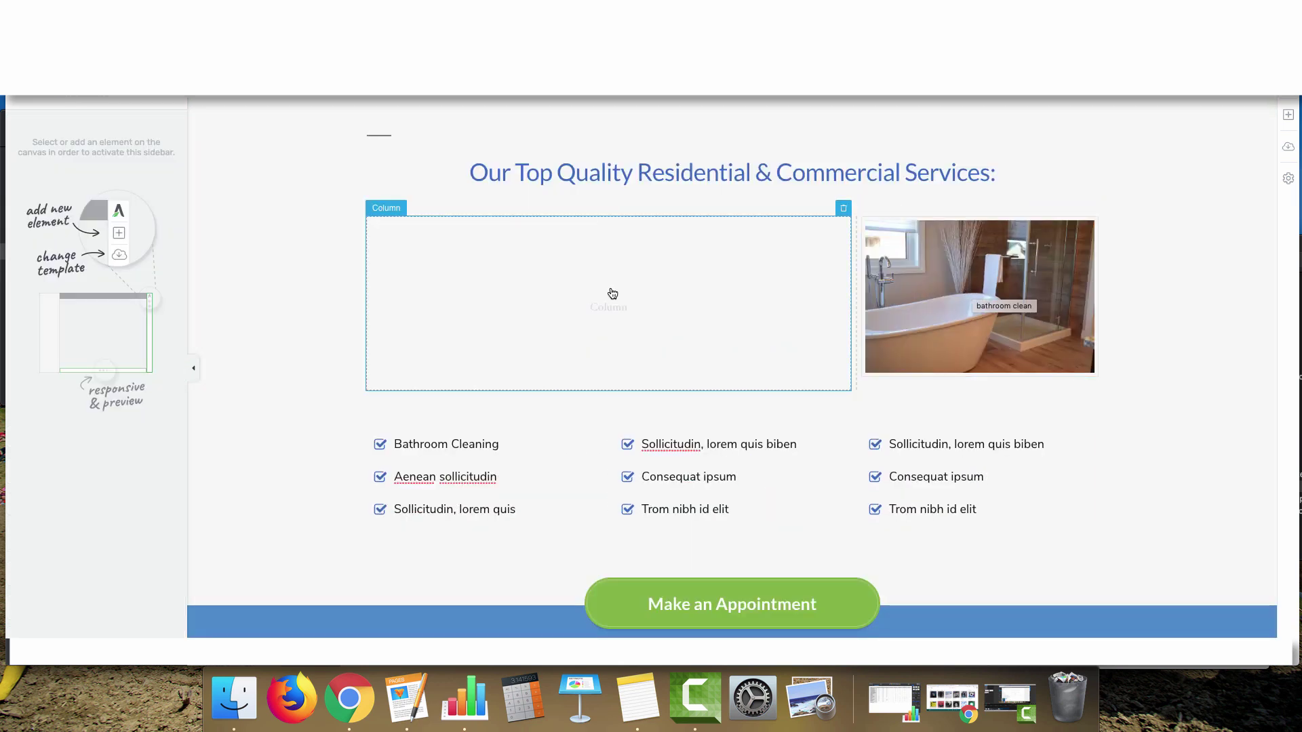
# Add a paragraph to the left column with a Heading 3 'Your Heading Here' above it
pyautogui.click(1289, 116)
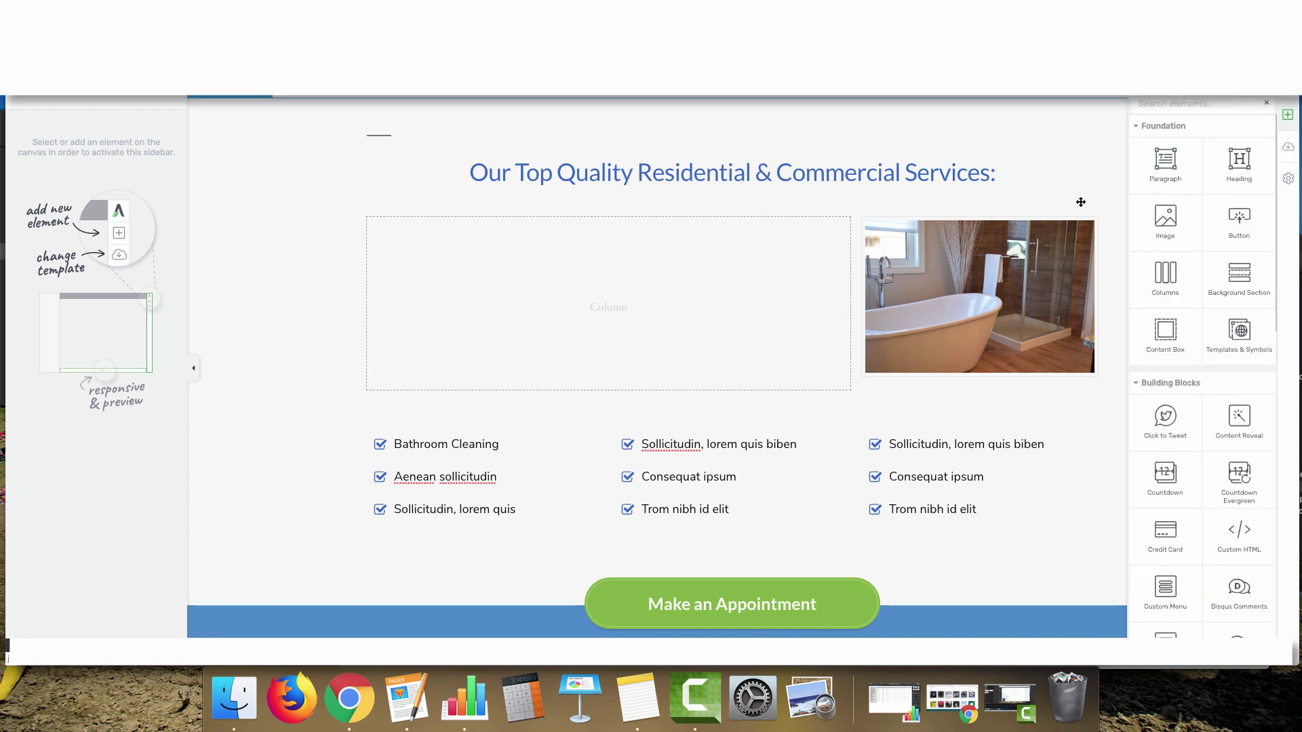
pyautogui.moveTo(1165, 160); pyautogui.dragTo(628, 294)
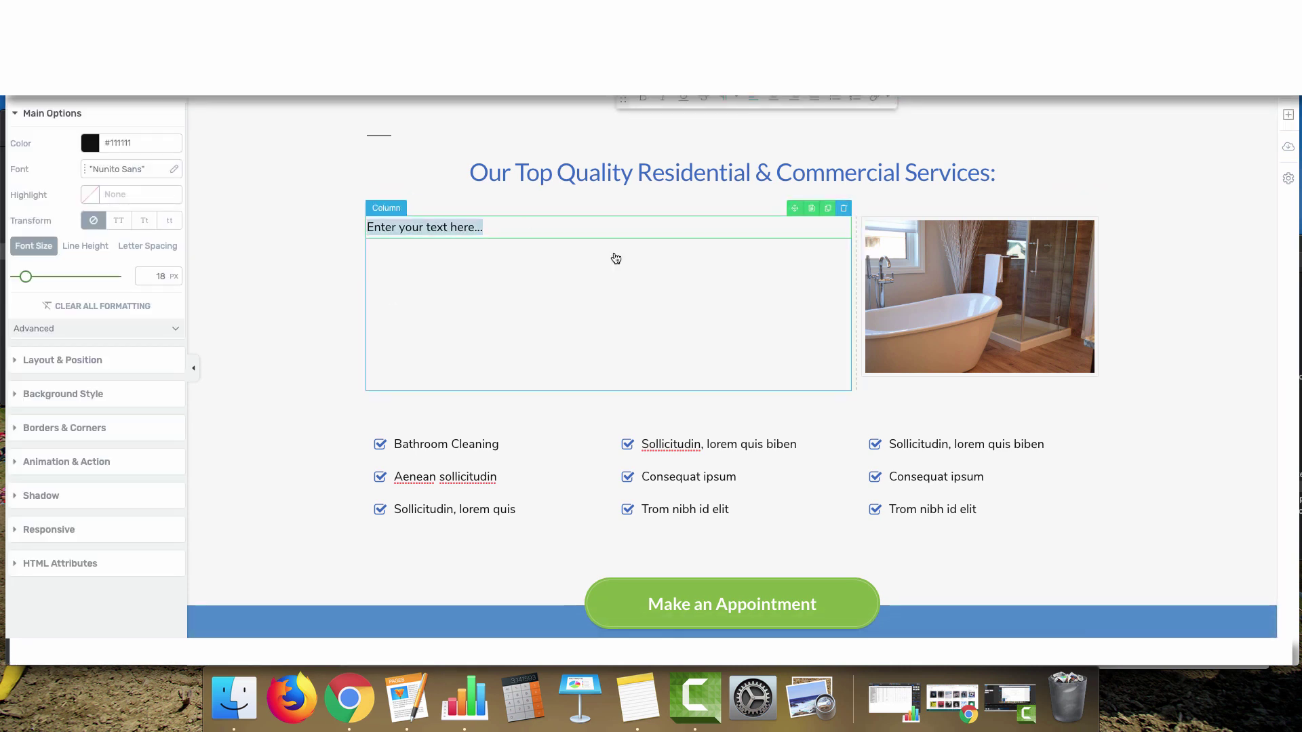
pyautogui.click(1289, 116)
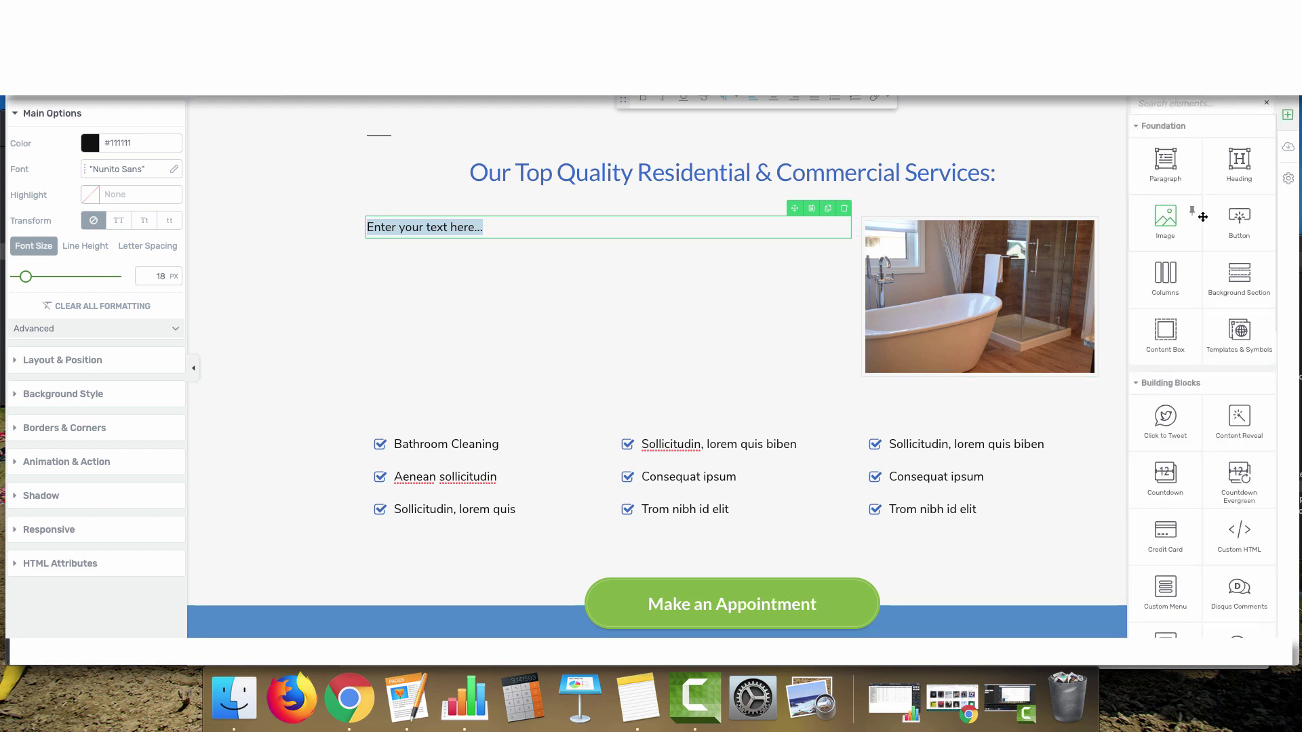
pyautogui.moveTo(1241, 173); pyautogui.dragTo(593, 223)
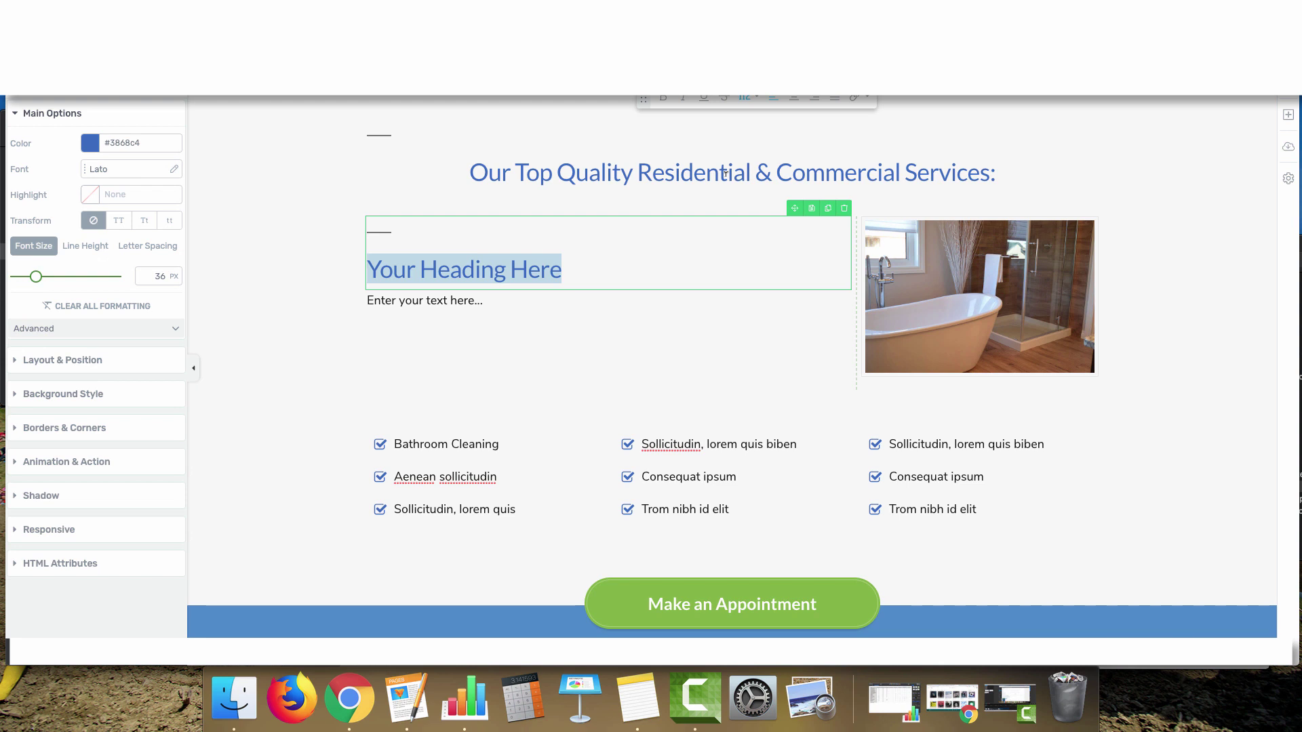
pyautogui.click(766, 99)
pyautogui.click(765, 173)
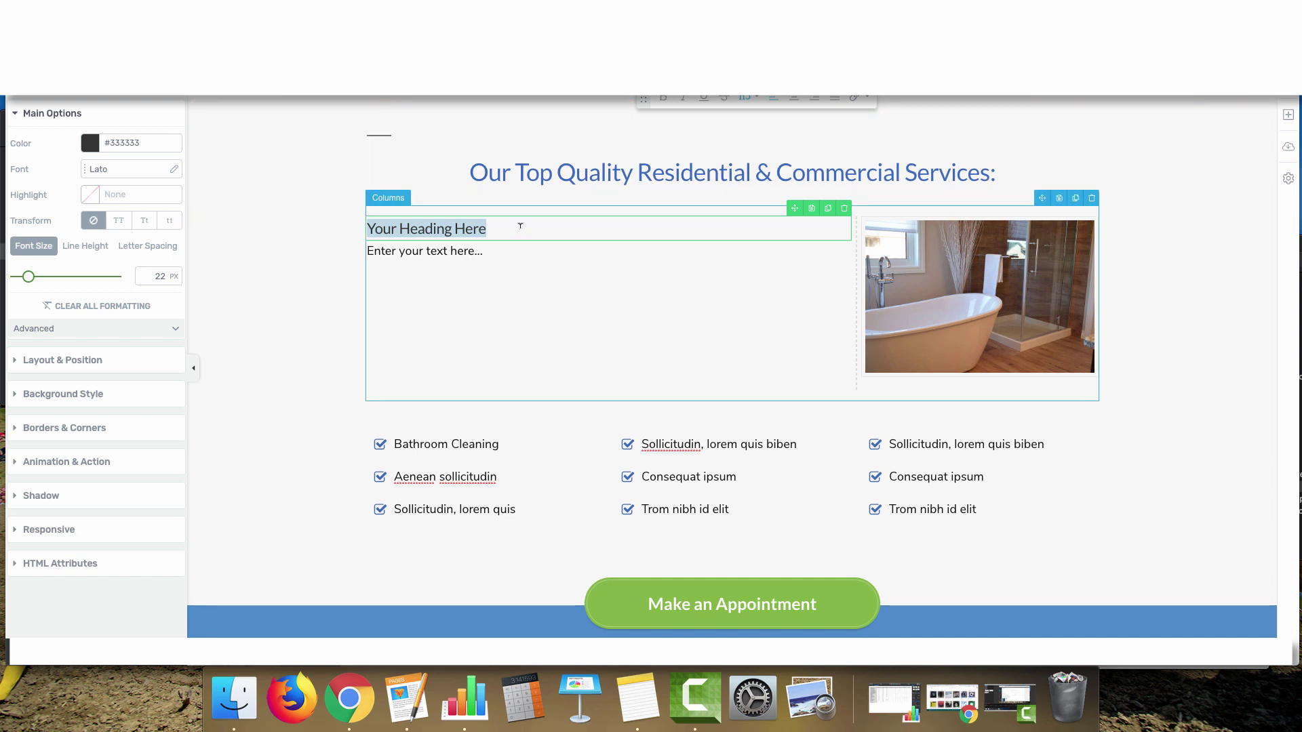
pyautogui.click(487, 173)
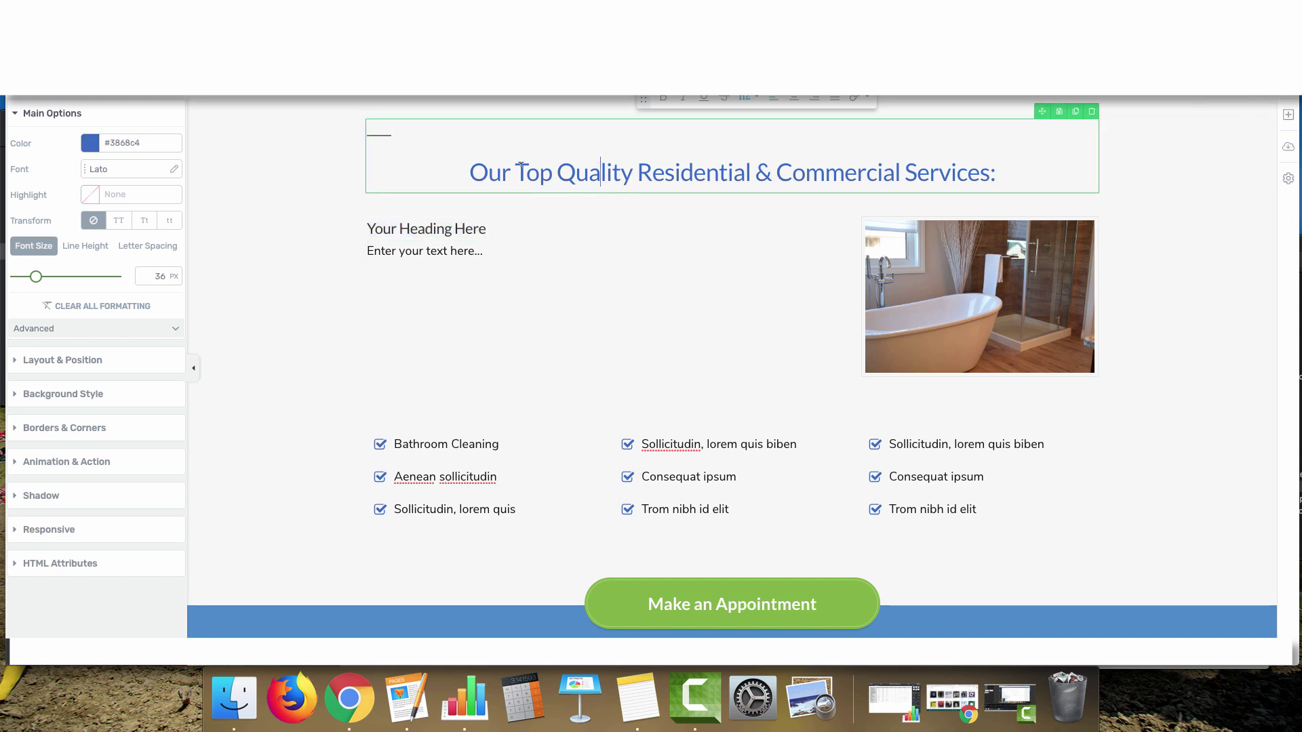
# Select the whole section title and retype it as 'Professional Residential Housekeeping and Commercial Janitors', fixing typos
pyautogui.moveTo(470, 172); pyautogui.dragTo(996, 170)
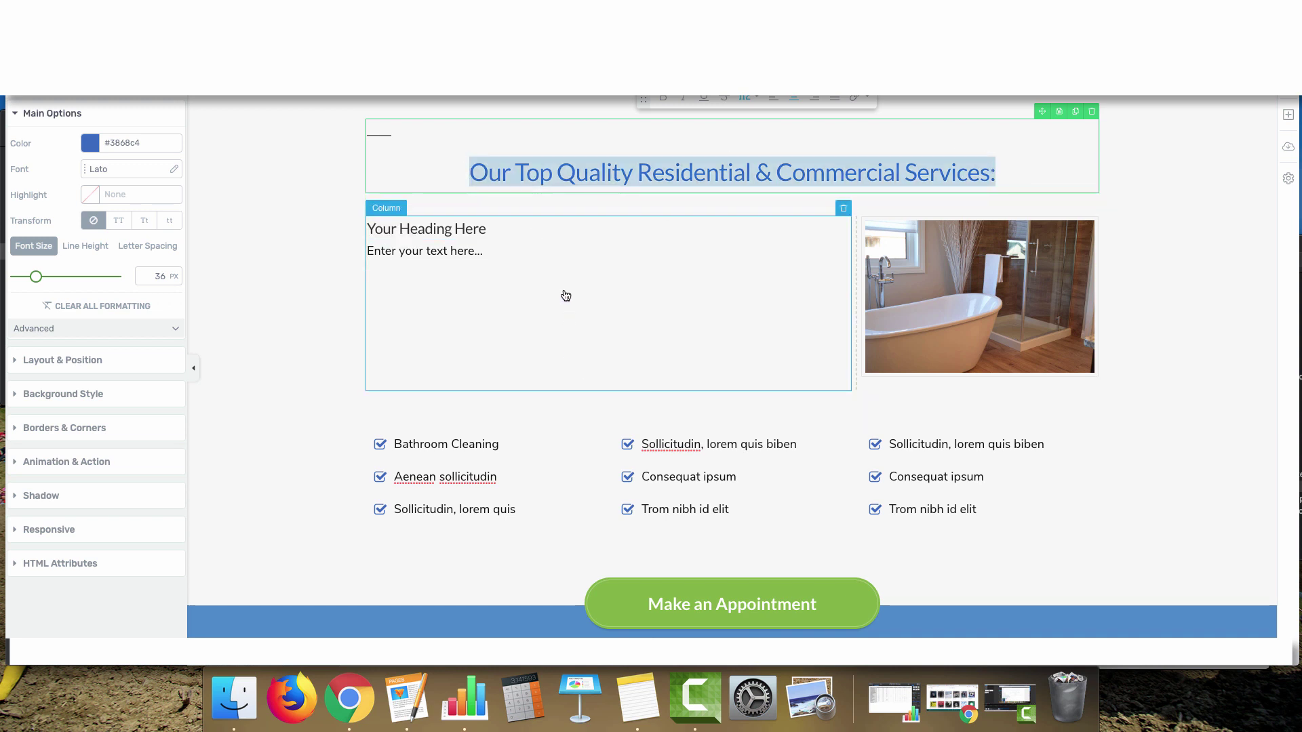
pyautogui.write('Po')
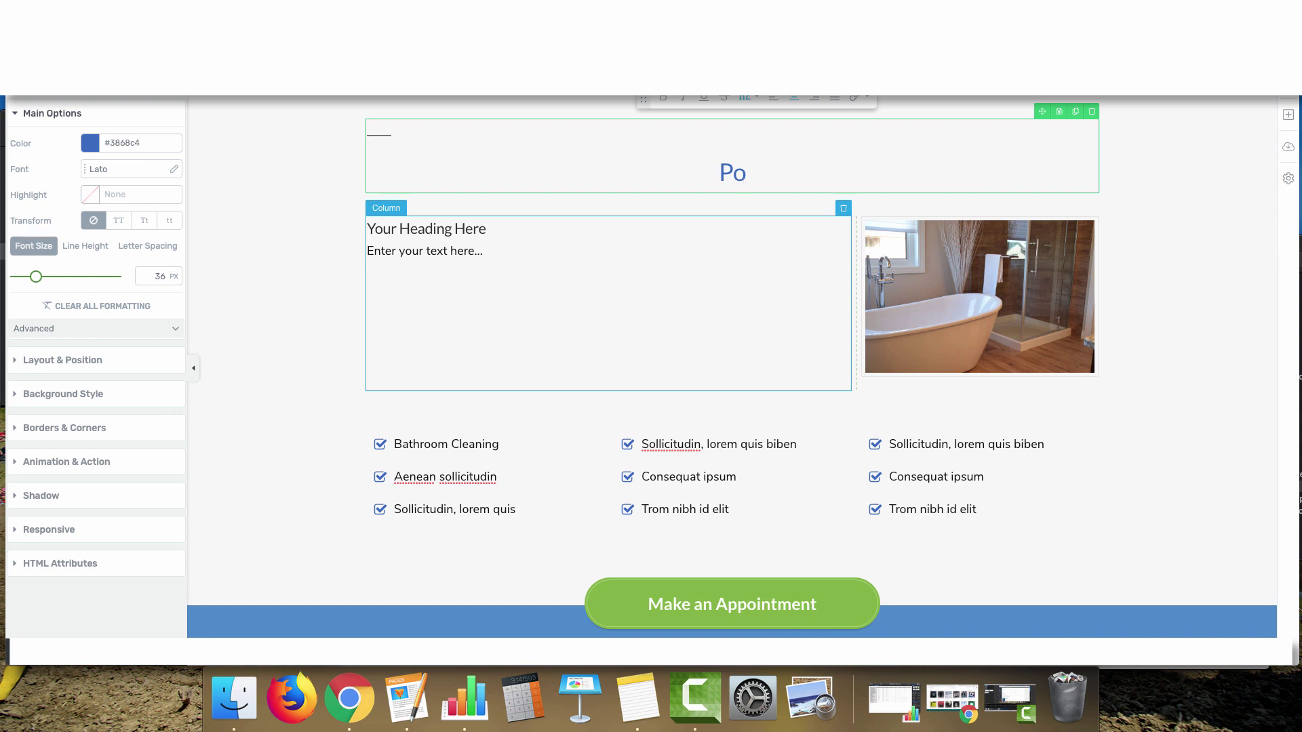
pyautogui.write('fessiona')
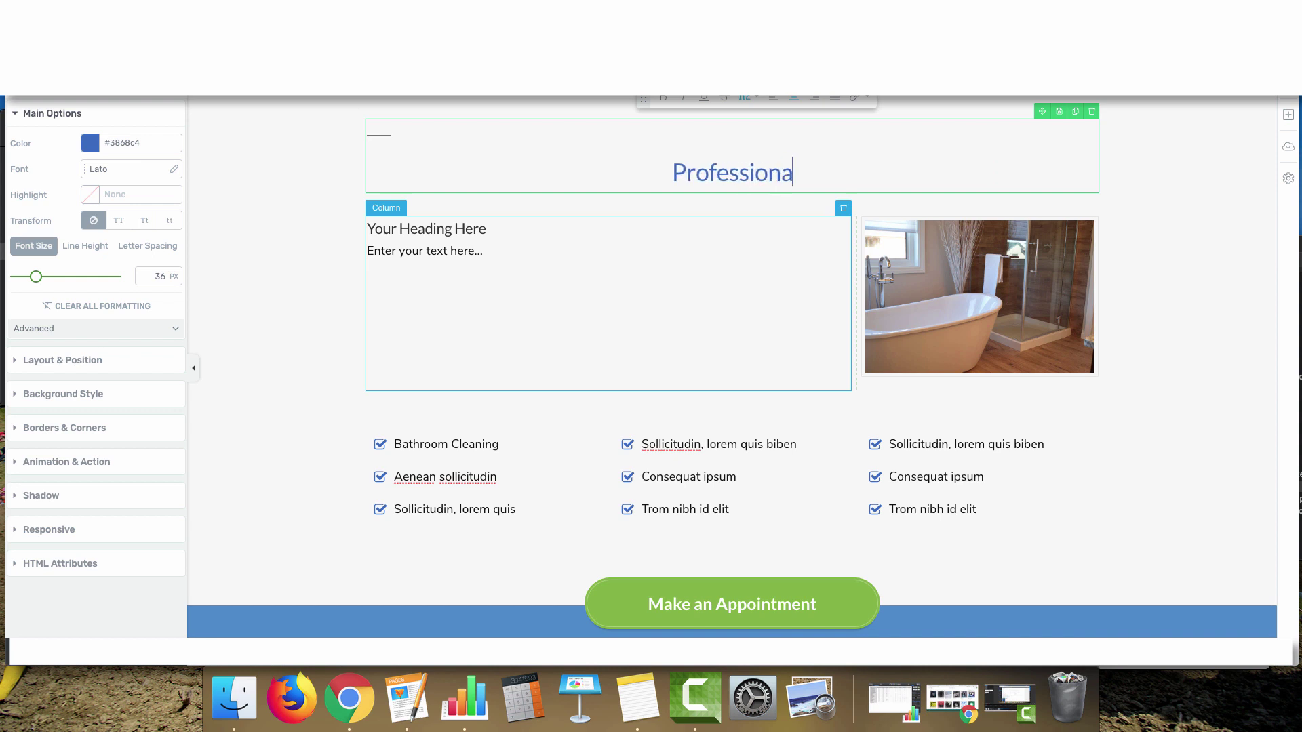
pyautogui.write('l Residenti')
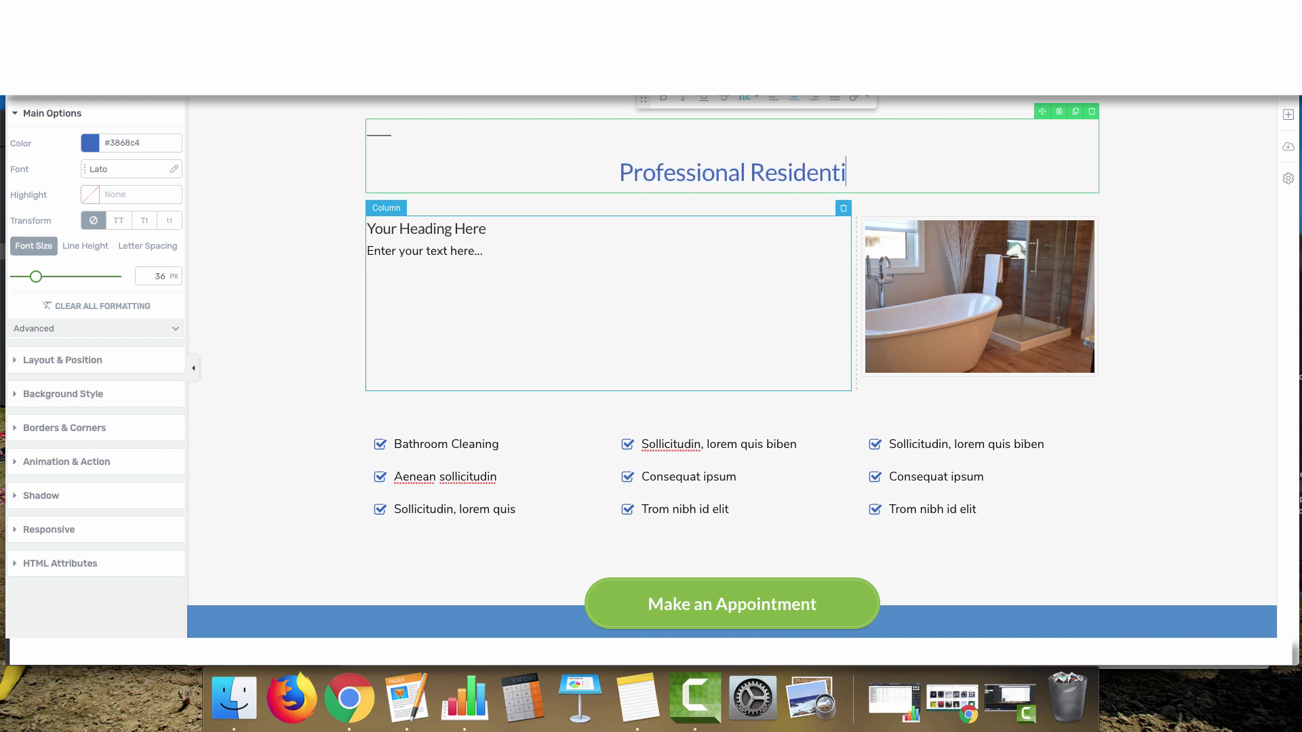
pyautogui.write('al and C')
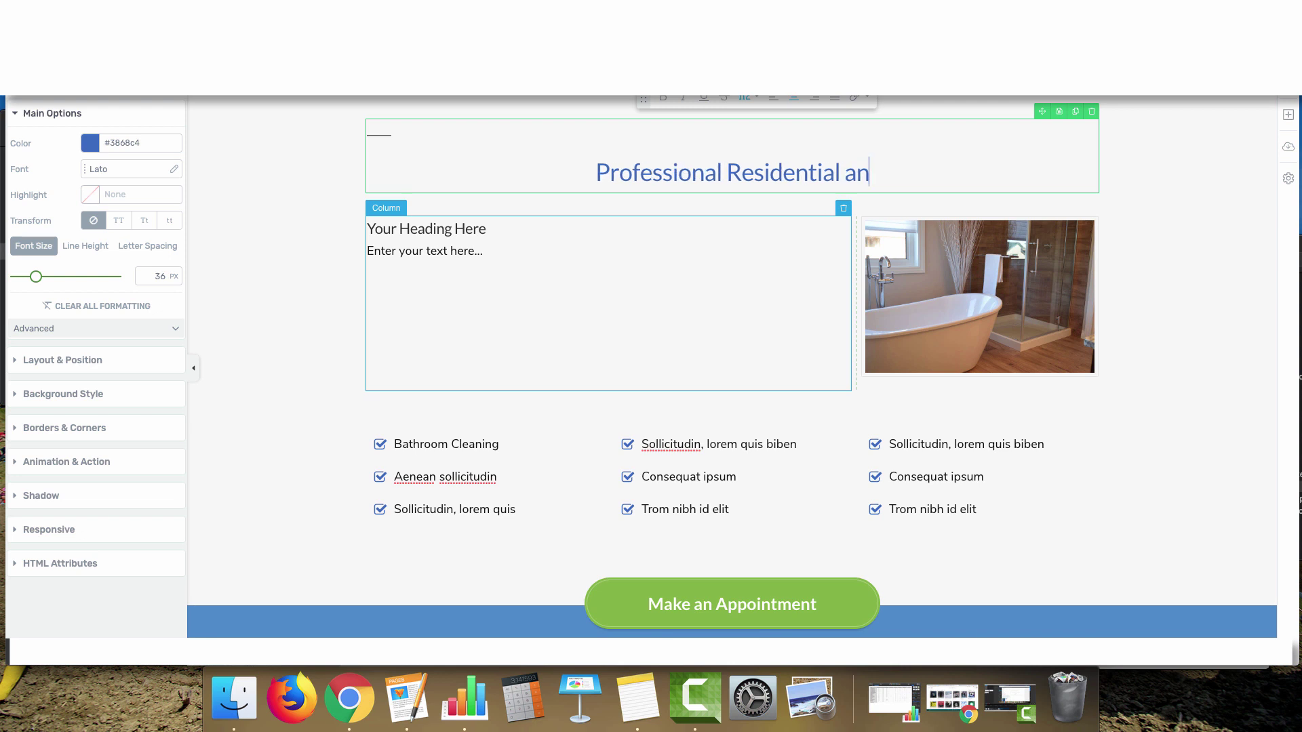
pyautogui.press('BackSpace')
pyautogui.press('BackSpace')
pyautogui.press('BackSpace')
pyautogui.press('BackSpace')
pyautogui.press('BackSpace')
pyautogui.press('BackSpace')
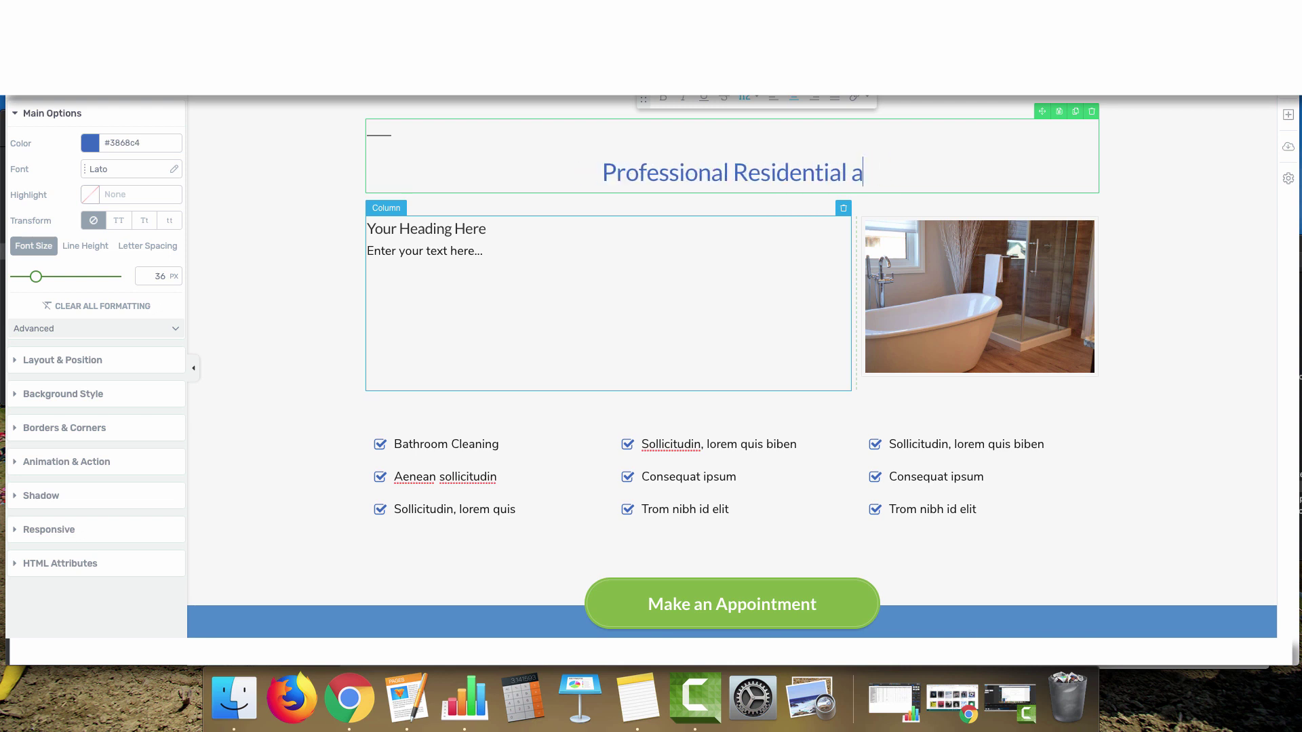
pyautogui.write('Housekeeping and J')
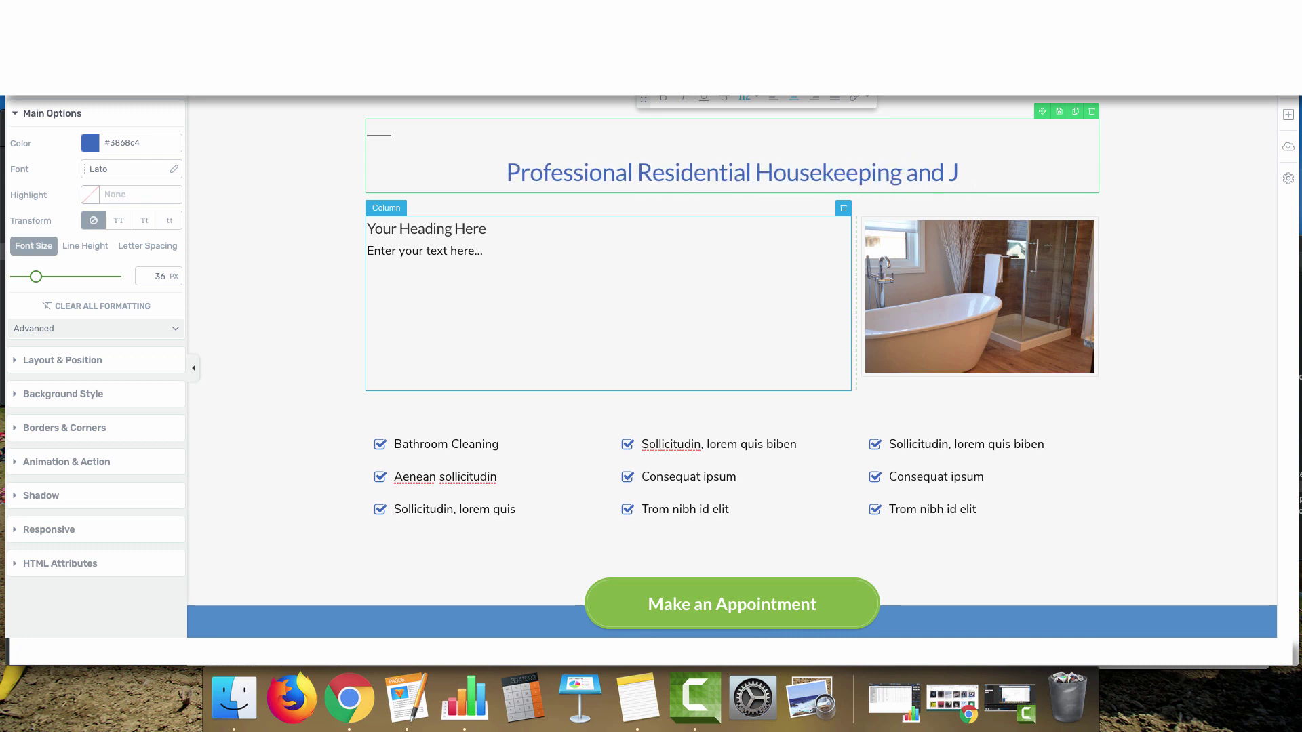
pyautogui.press('BackSpace')
pyautogui.write('Jan')
pyautogui.press('BackSpace')
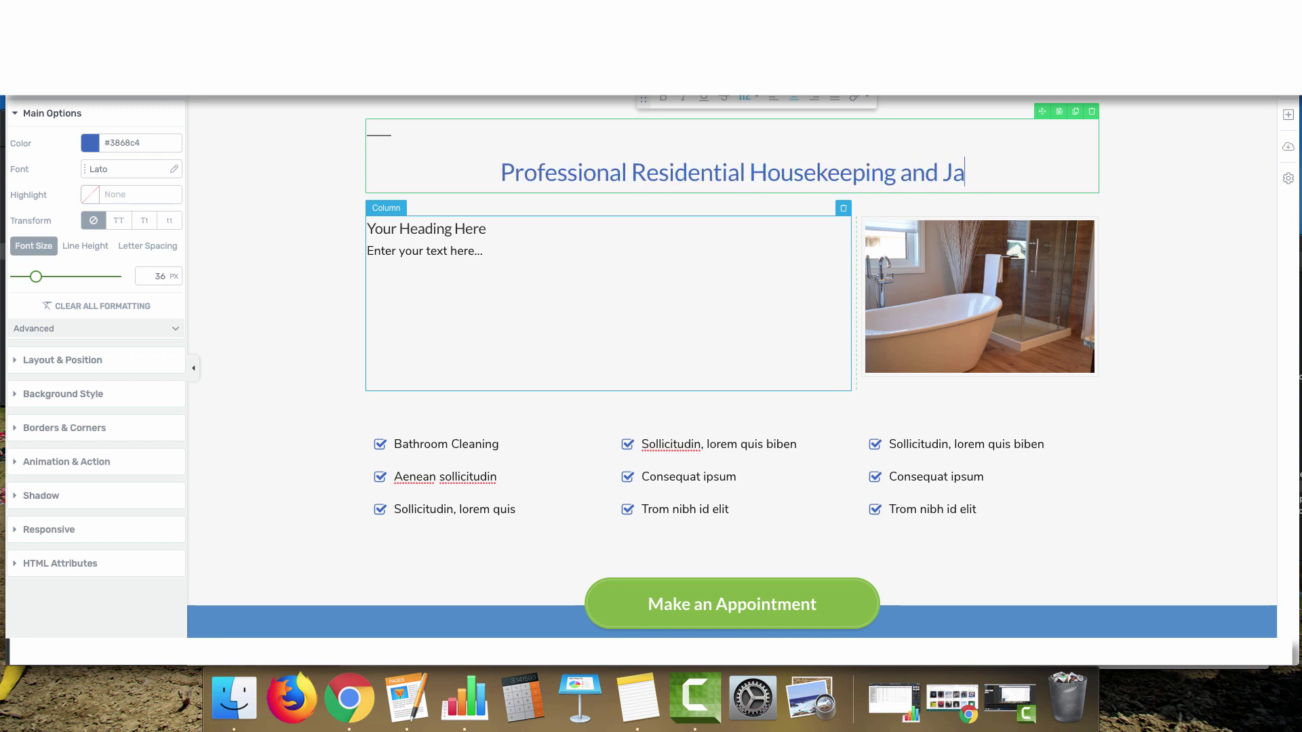
pyautogui.press('BackSpace')
pyautogui.press('BackSpace')
pyautogui.write('Commerical')
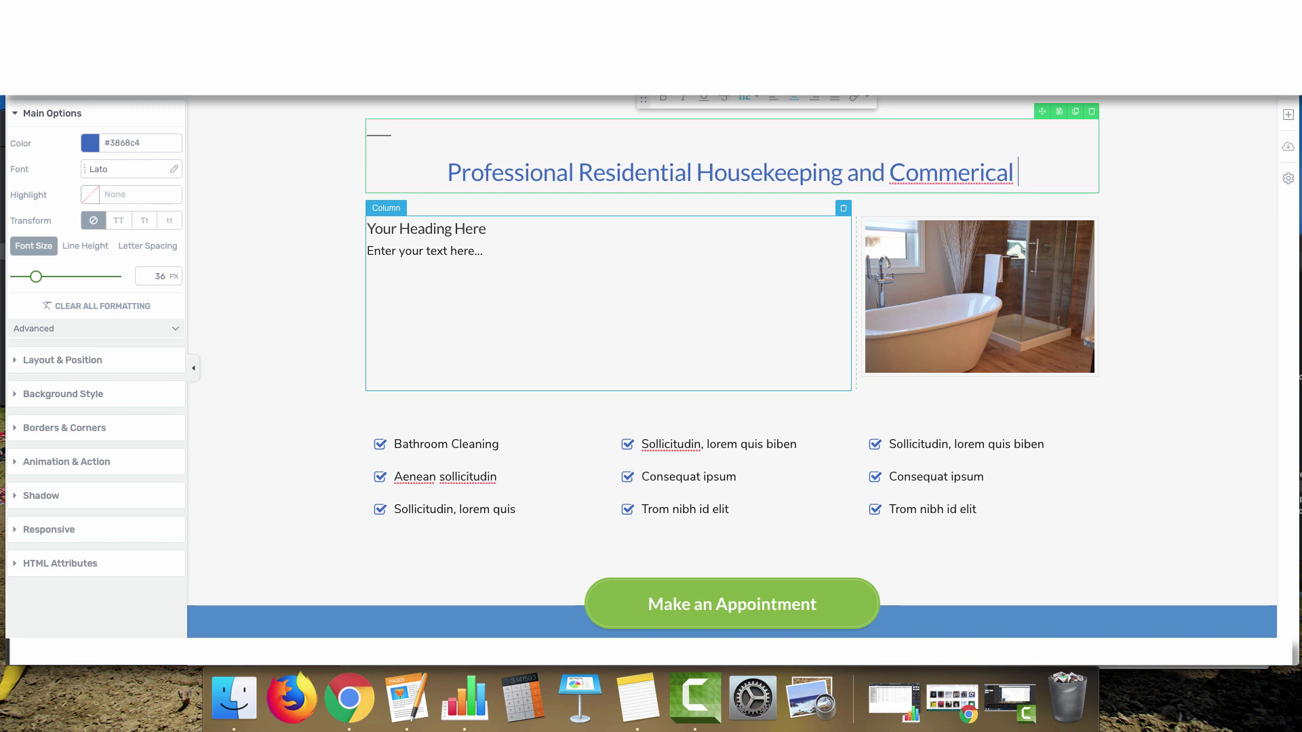
pyautogui.press('BackSpace')
pyautogui.press('BackSpace')
pyautogui.press('BackSpace')
pyautogui.press('BackSpace')
pyautogui.write('cial J')
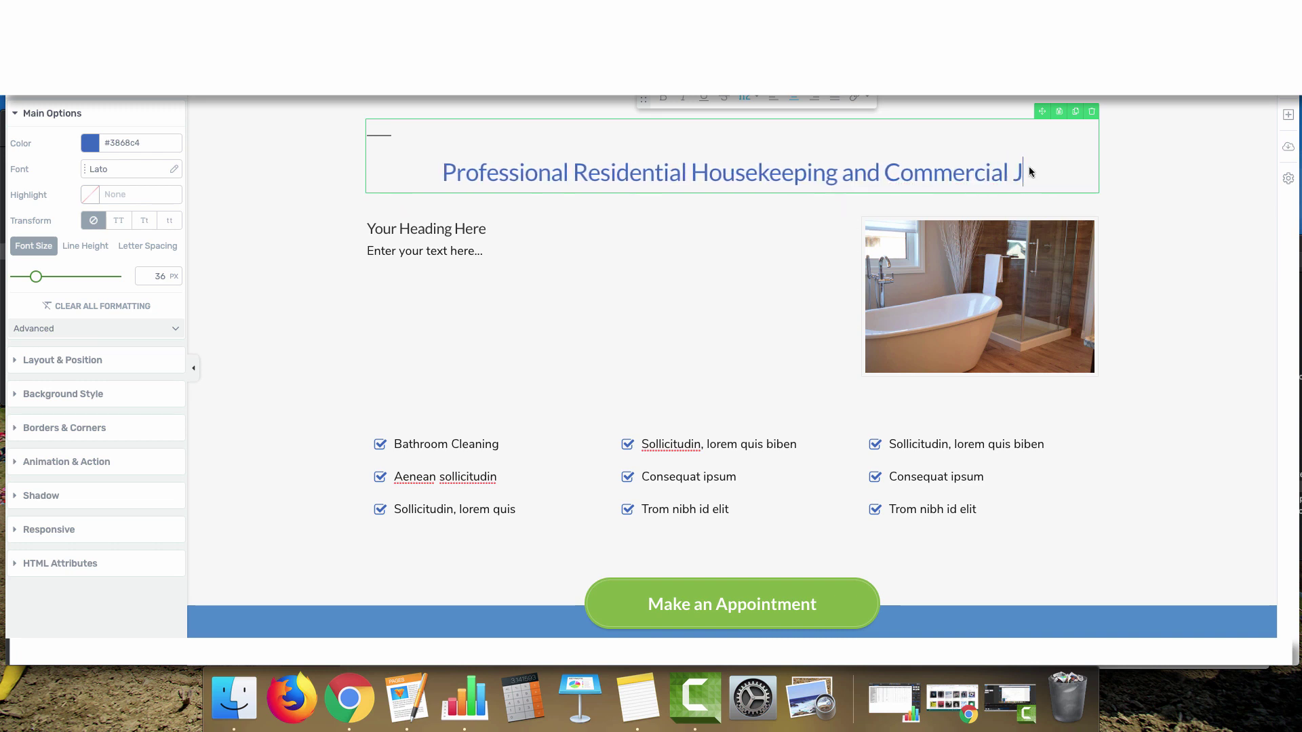
pyautogui.write('anitorial Service')
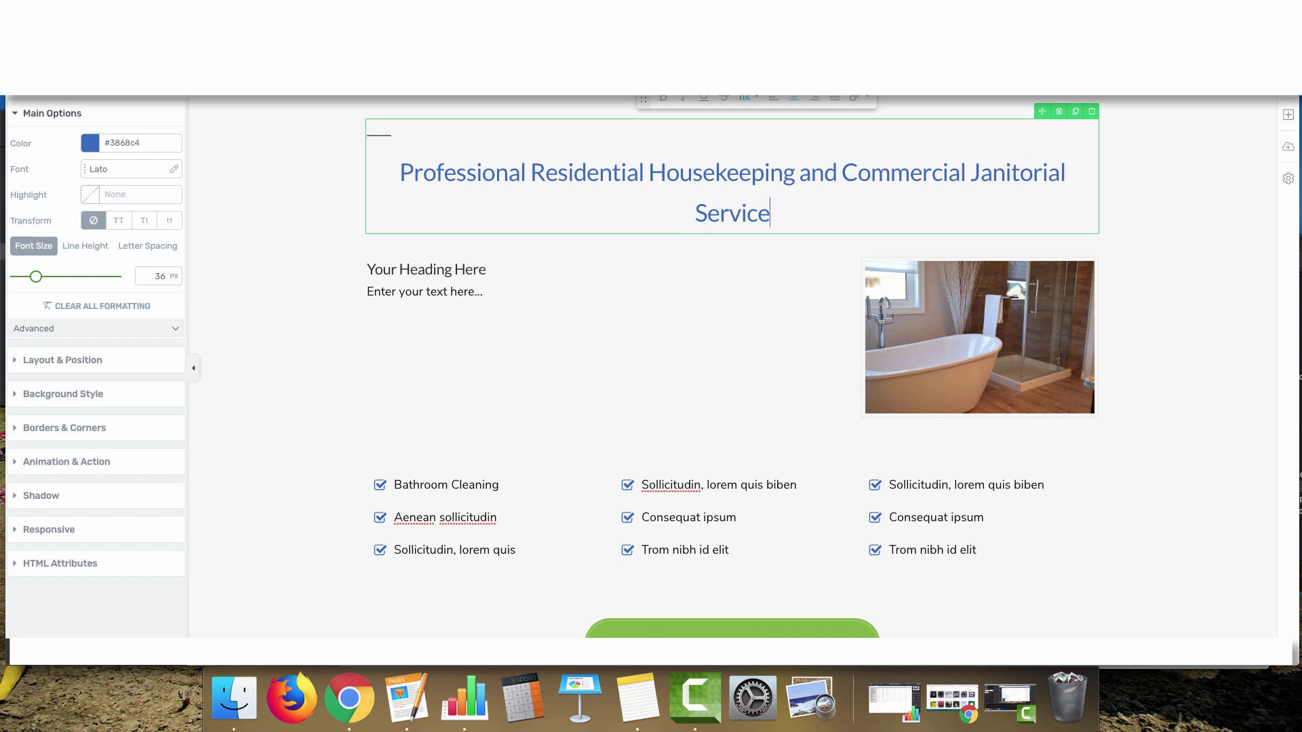
pyautogui.press('BackSpace')
pyautogui.press('BackSpace')
pyautogui.press('BackSpace')
pyautogui.press('BackSpace')
pyautogui.press('BackSpace')
pyautogui.press('BackSpace')
pyautogui.press('BackSpace')
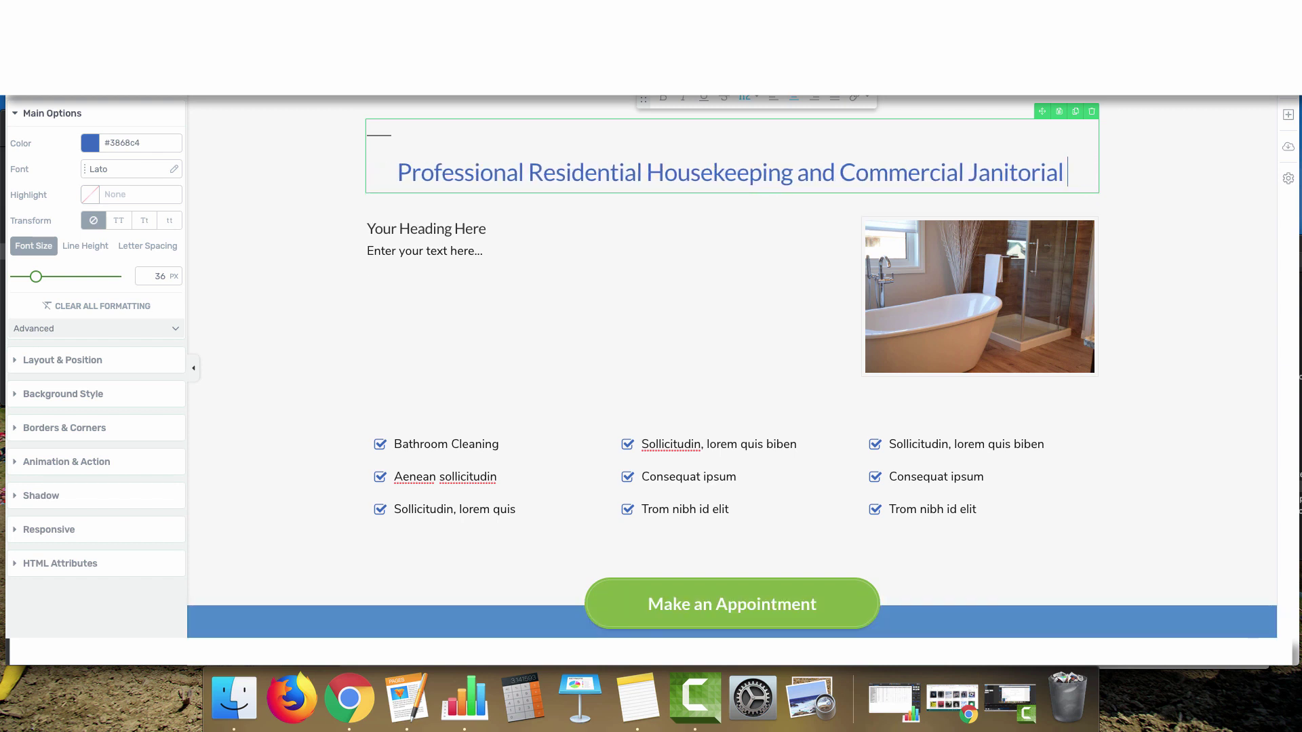
pyautogui.press('BackSpace')
pyautogui.press('BackSpace')
pyautogui.press('BackSpace')
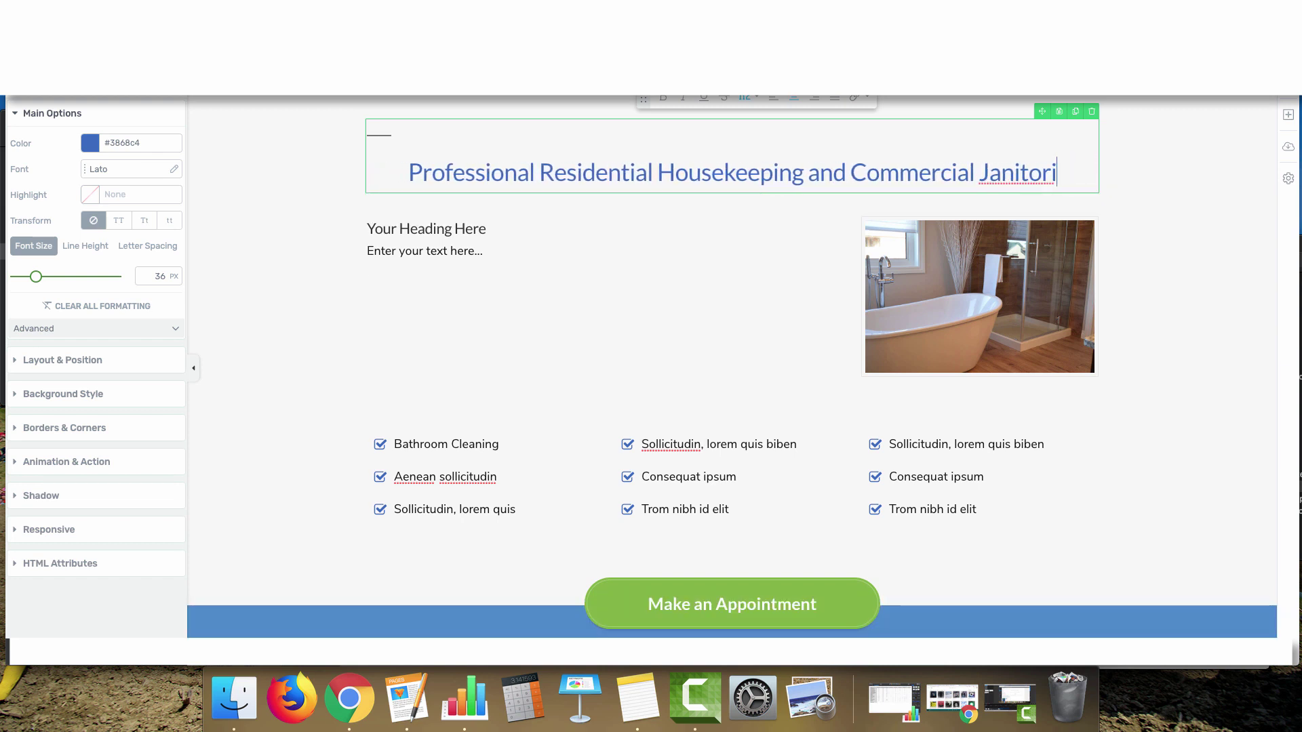
pyautogui.write('s')
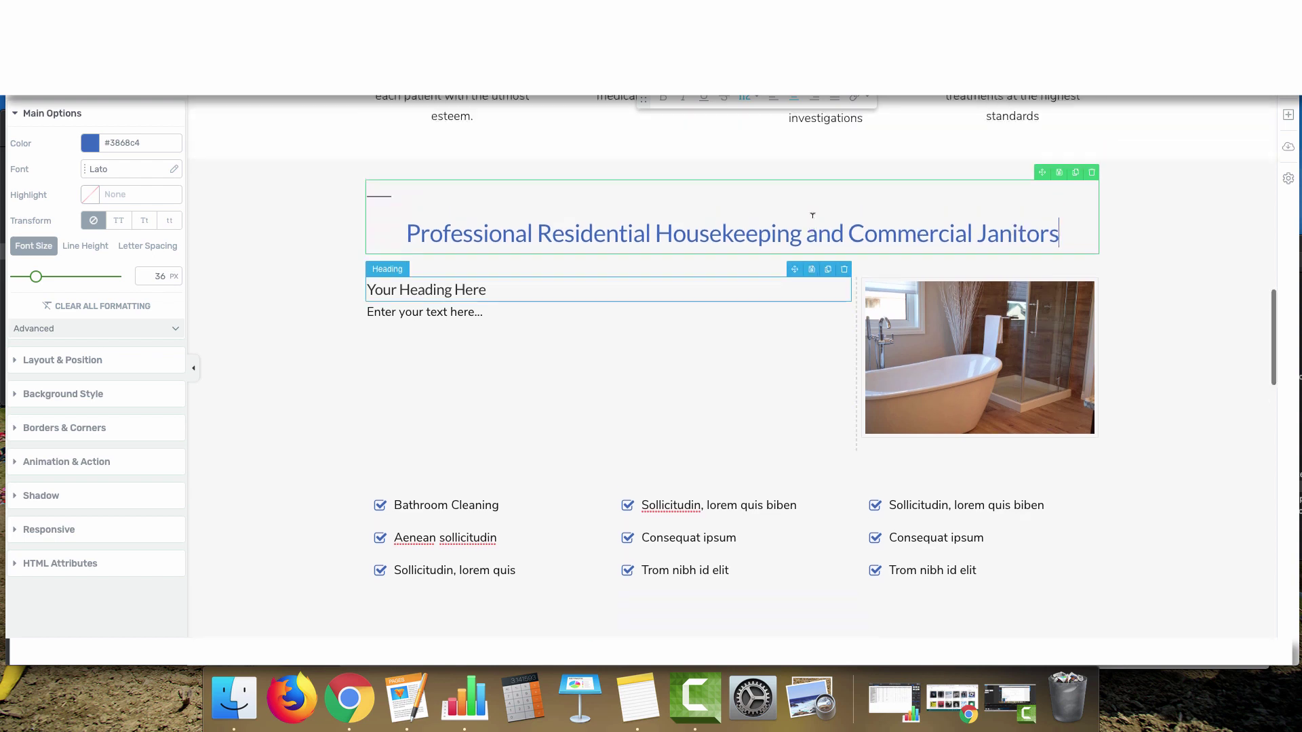
pyautogui.scroll(-10, 913, 160)
# Replace the placeholder heading with a new Heading 3 reading 'Cleaning For Your Entire House'
pyautogui.scroll(-5, 672, 251)
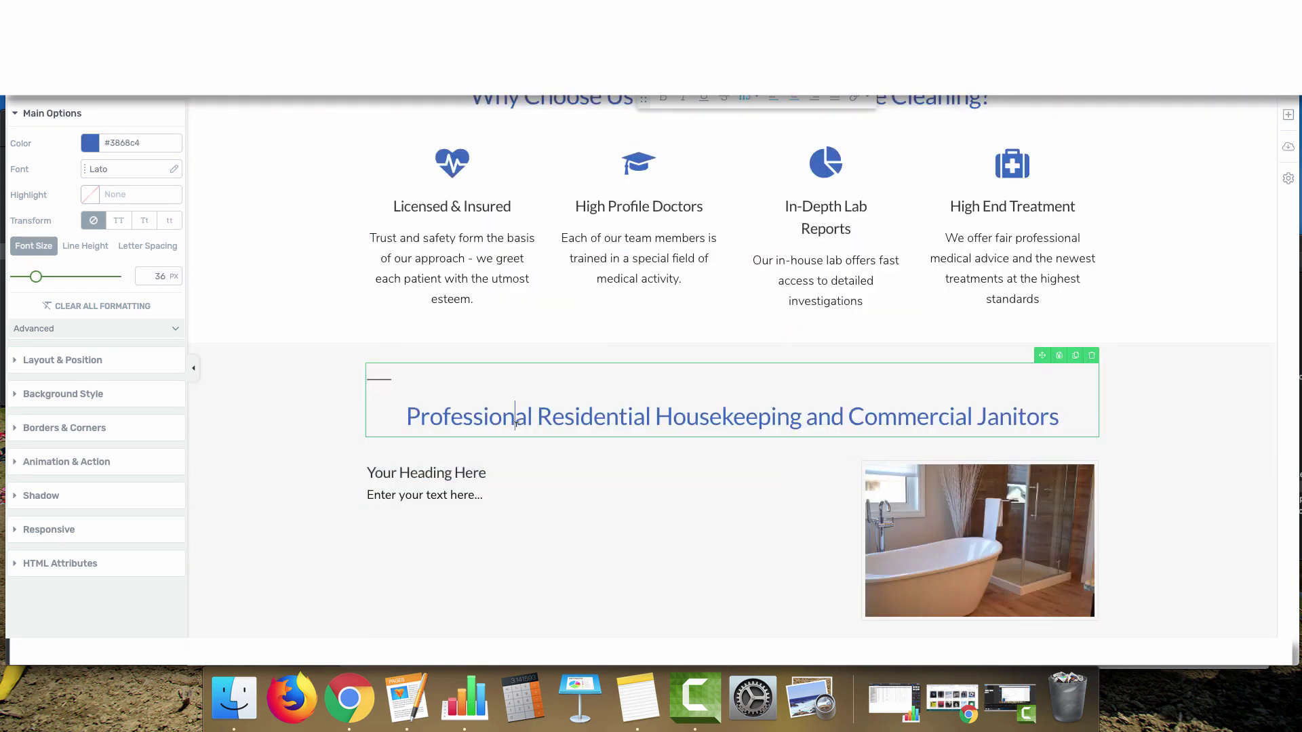
pyautogui.click(846, 450)
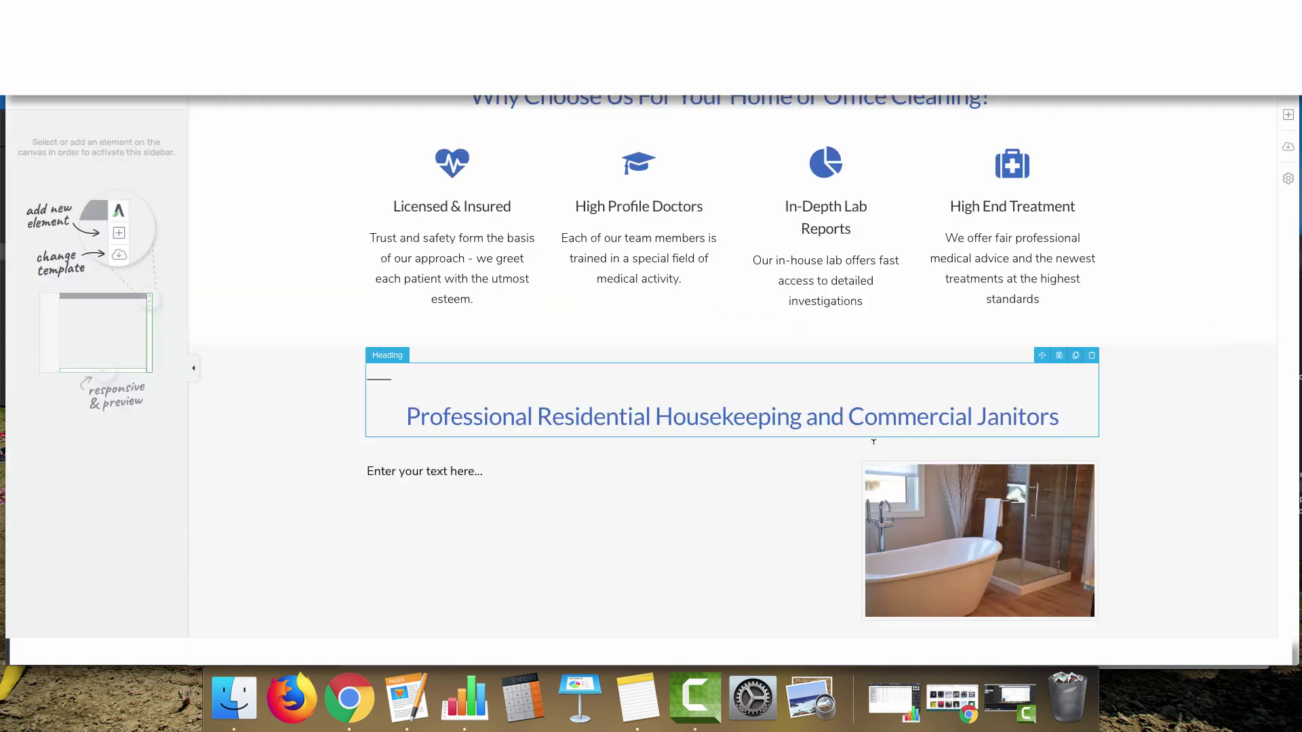
pyautogui.click(1289, 114)
pyautogui.moveTo(1211, 183); pyautogui.dragTo(529, 468)
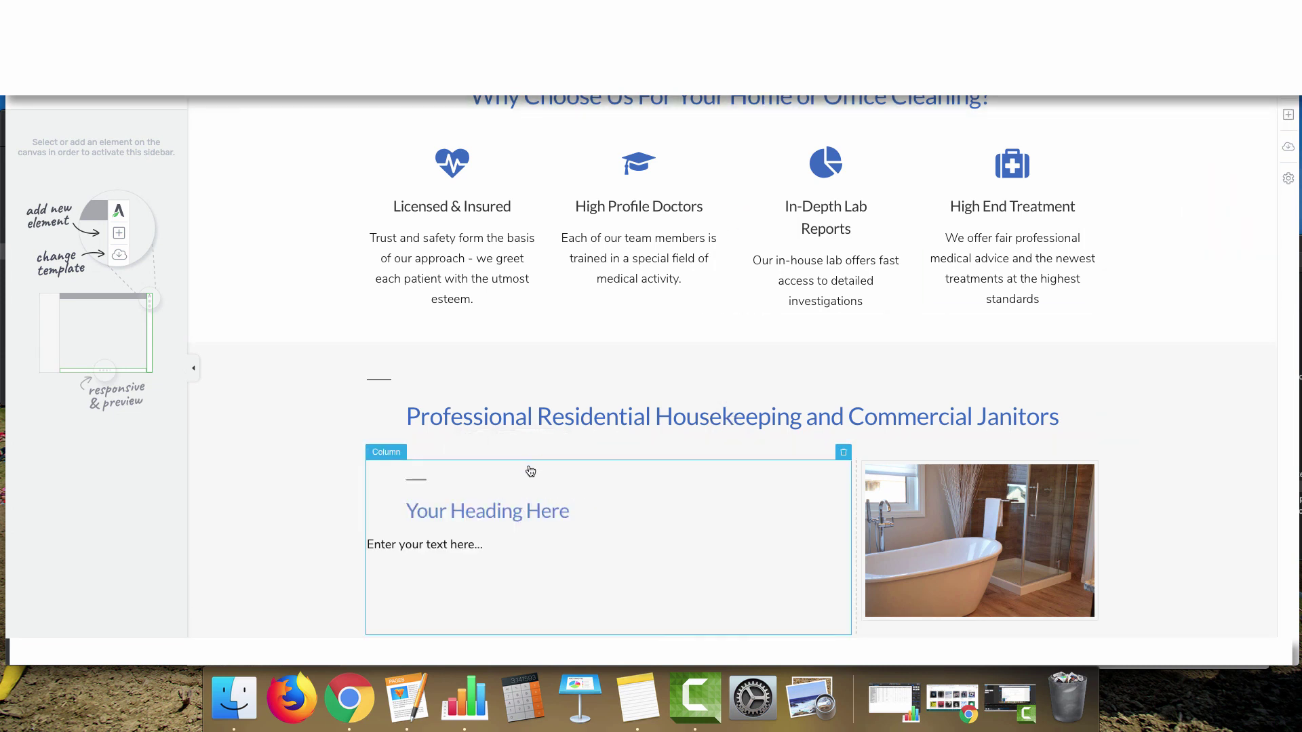
pyautogui.click(753, 97)
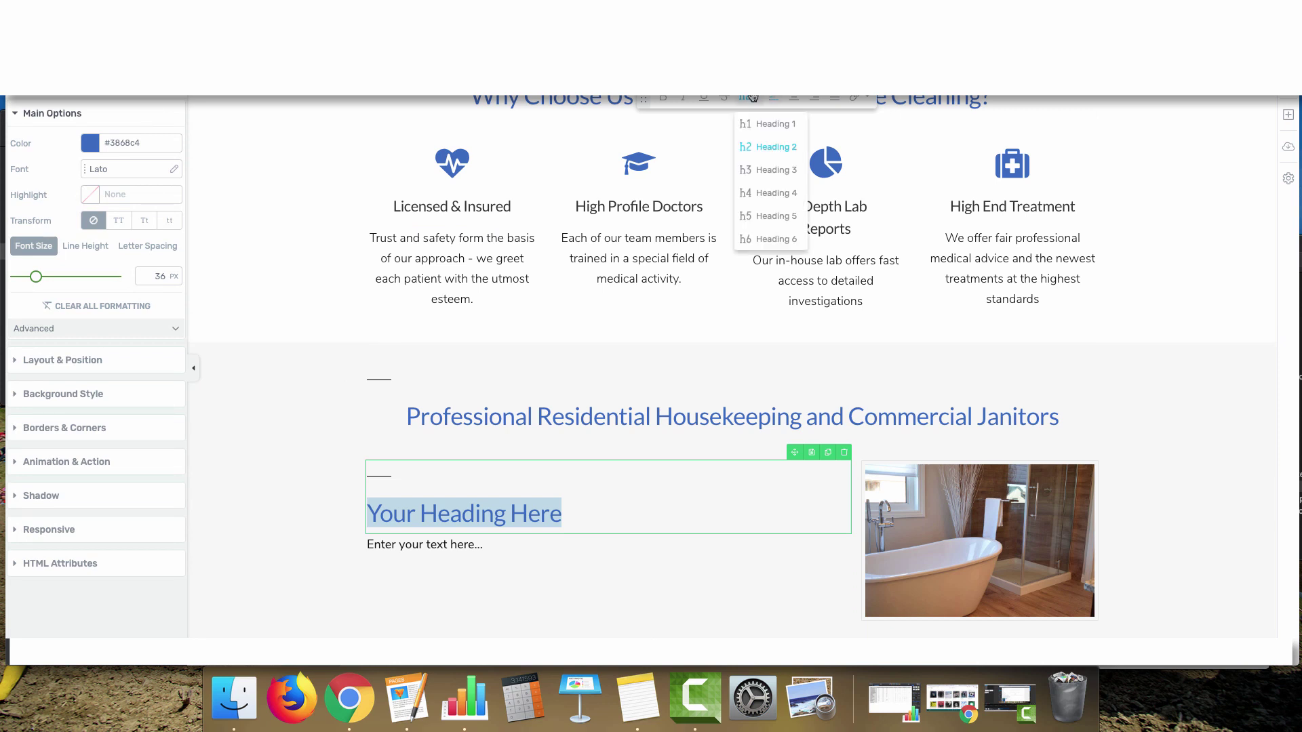
pyautogui.click(767, 176)
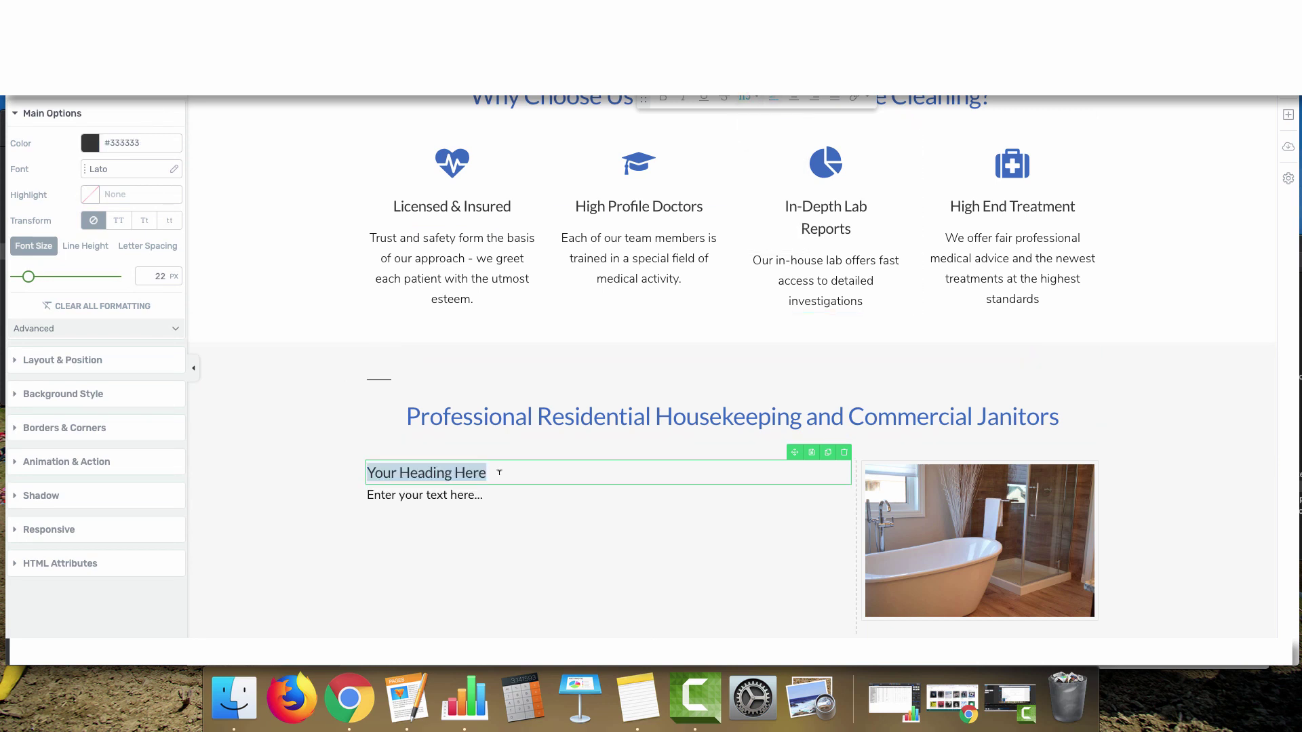
pyautogui.write('Cleaning')
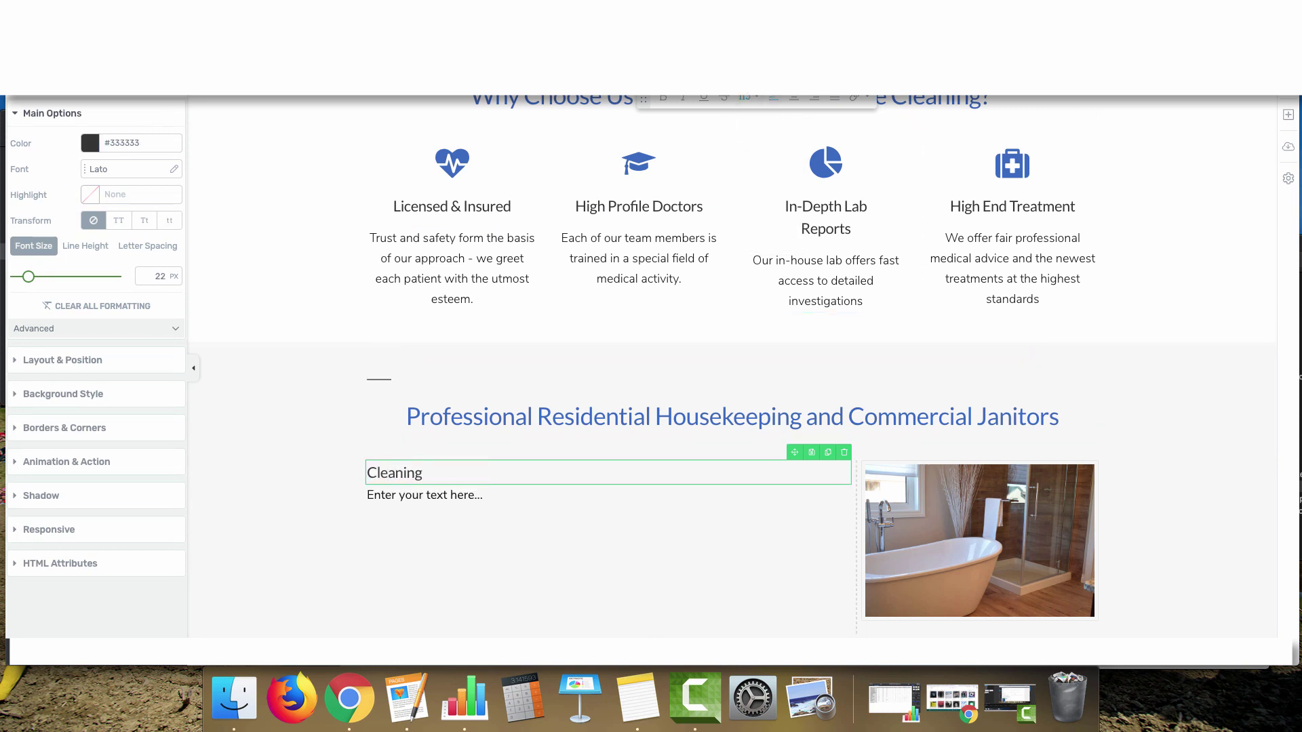
pyautogui.write(' For Your Entire house')
pyautogui.press('BackSpace')
pyautogui.press('BackSpace')
pyautogui.press('BackSpace')
pyautogui.write('Hous')
# Replace the paragraph placeholder with 'bathrooms, kitchen, vaccuuming, etc'
pyautogui.click(498, 493)
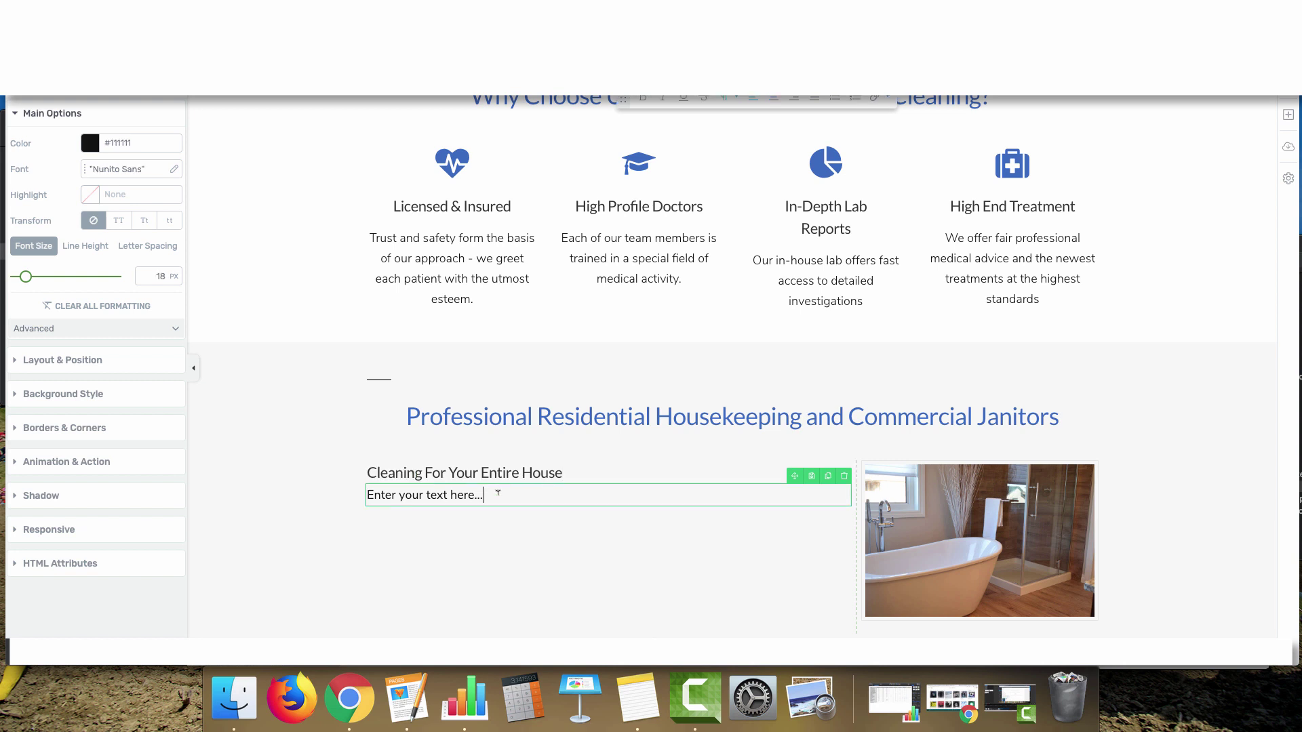
pyautogui.moveTo(497, 488); pyautogui.dragTo(279, 489)
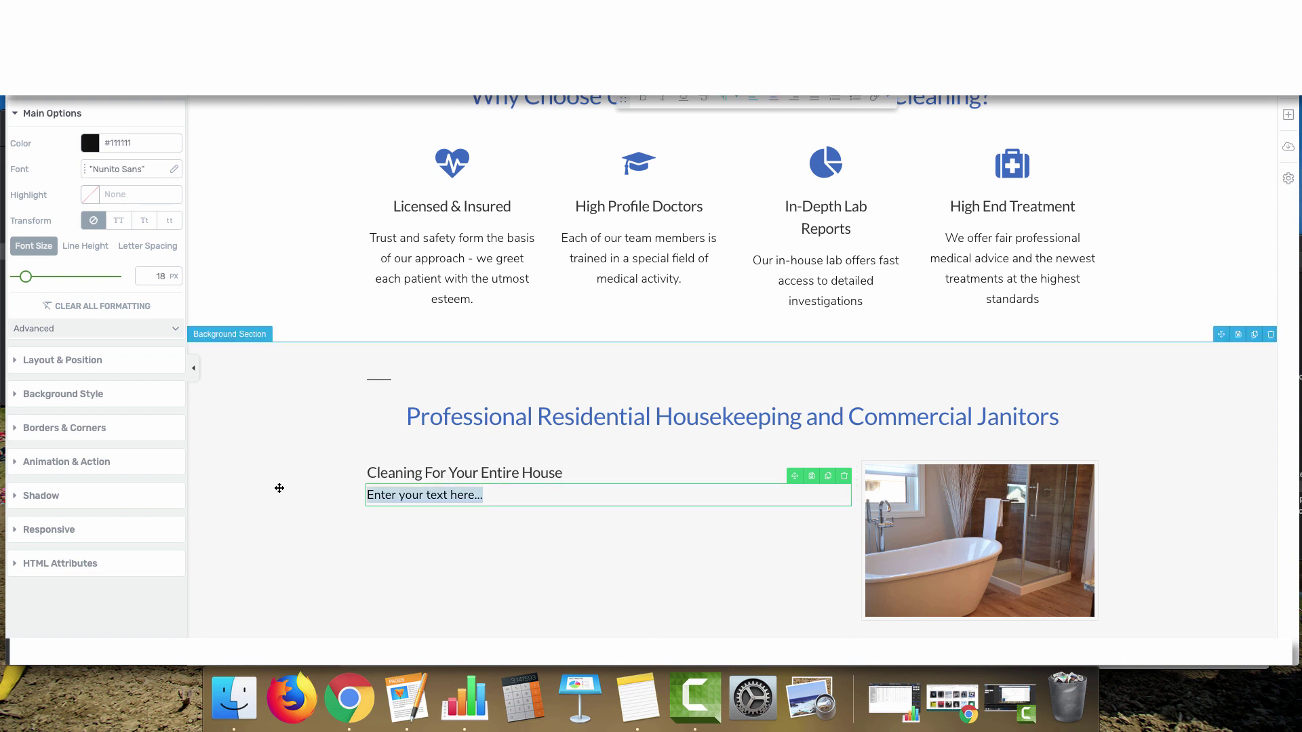
pyautogui.write('bathro')
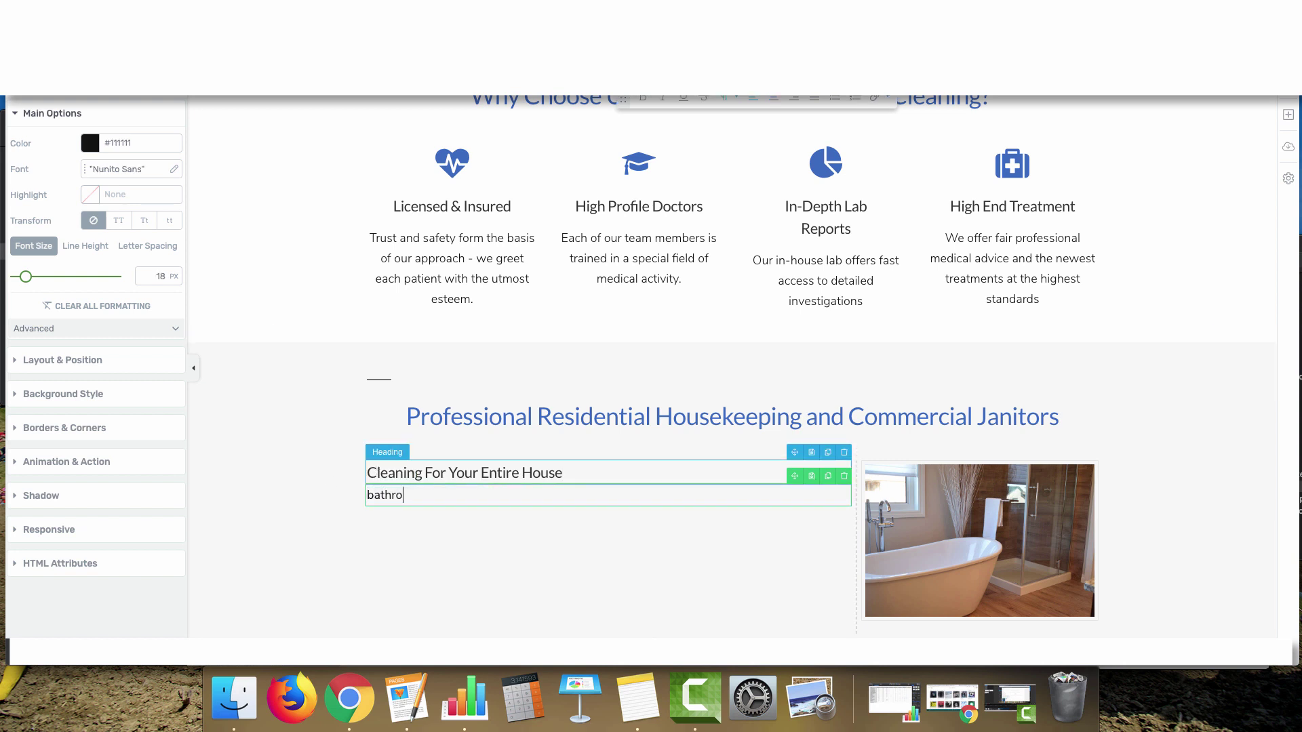
pyautogui.write('oms, kitchen, garccuuming, etc.')
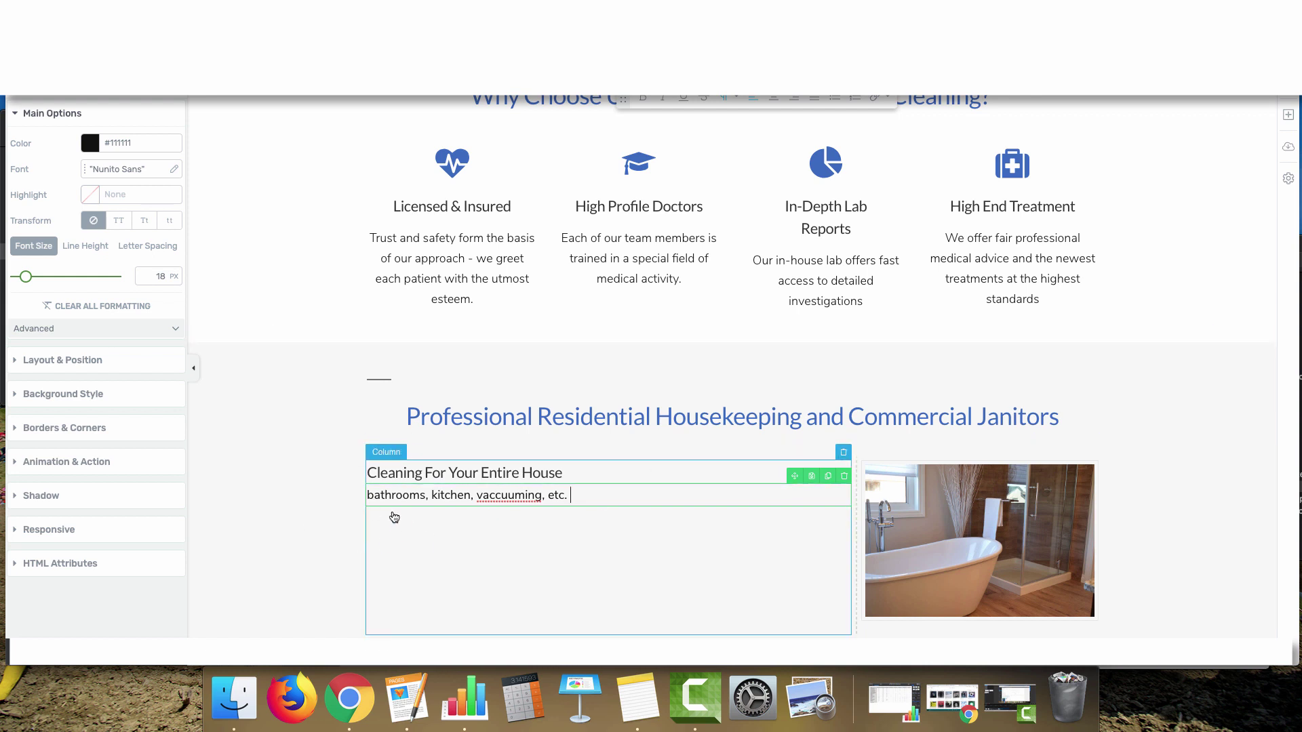
pyautogui.moveTo(566, 472); pyautogui.dragTo(288, 465)
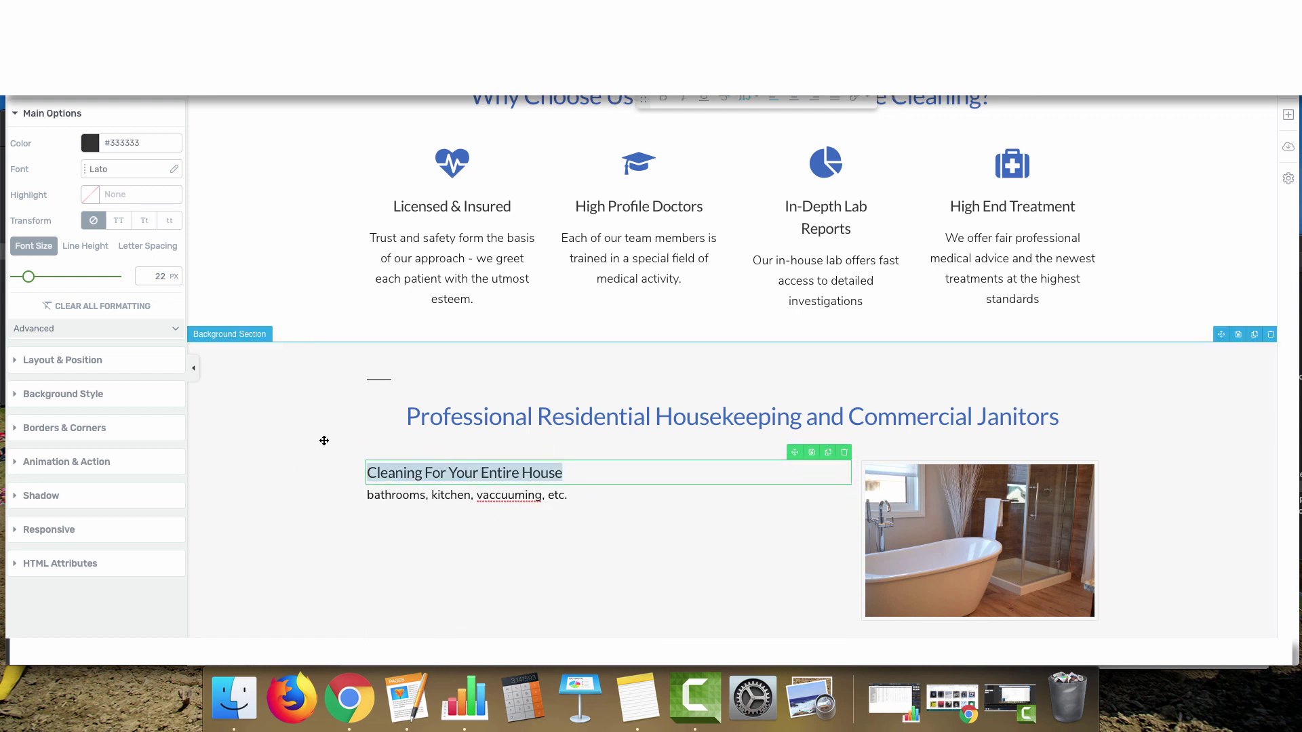
# Set the 'Cleaning For Your Entire House' heading to 26 px and bold
pyautogui.click(583, 468)
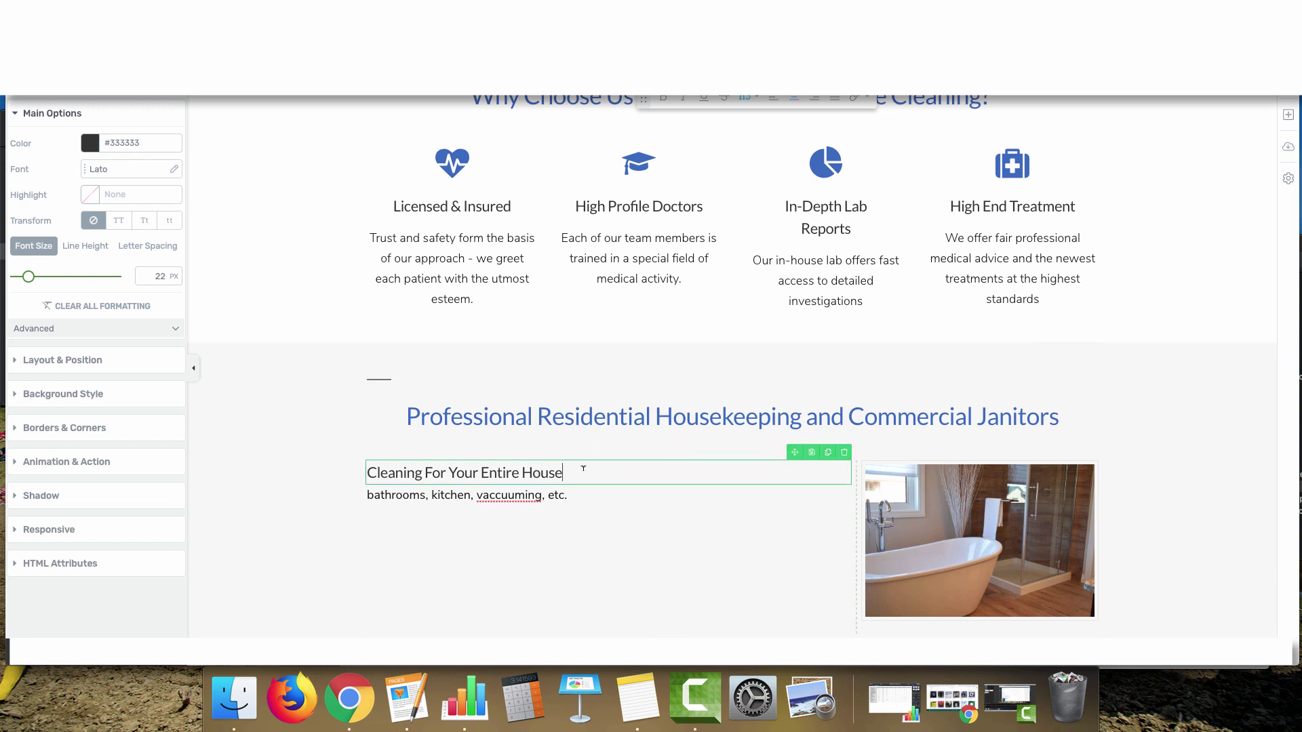
pyautogui.moveTo(583, 468); pyautogui.dragTo(314, 462)
pyautogui.doubleClick(159, 276)
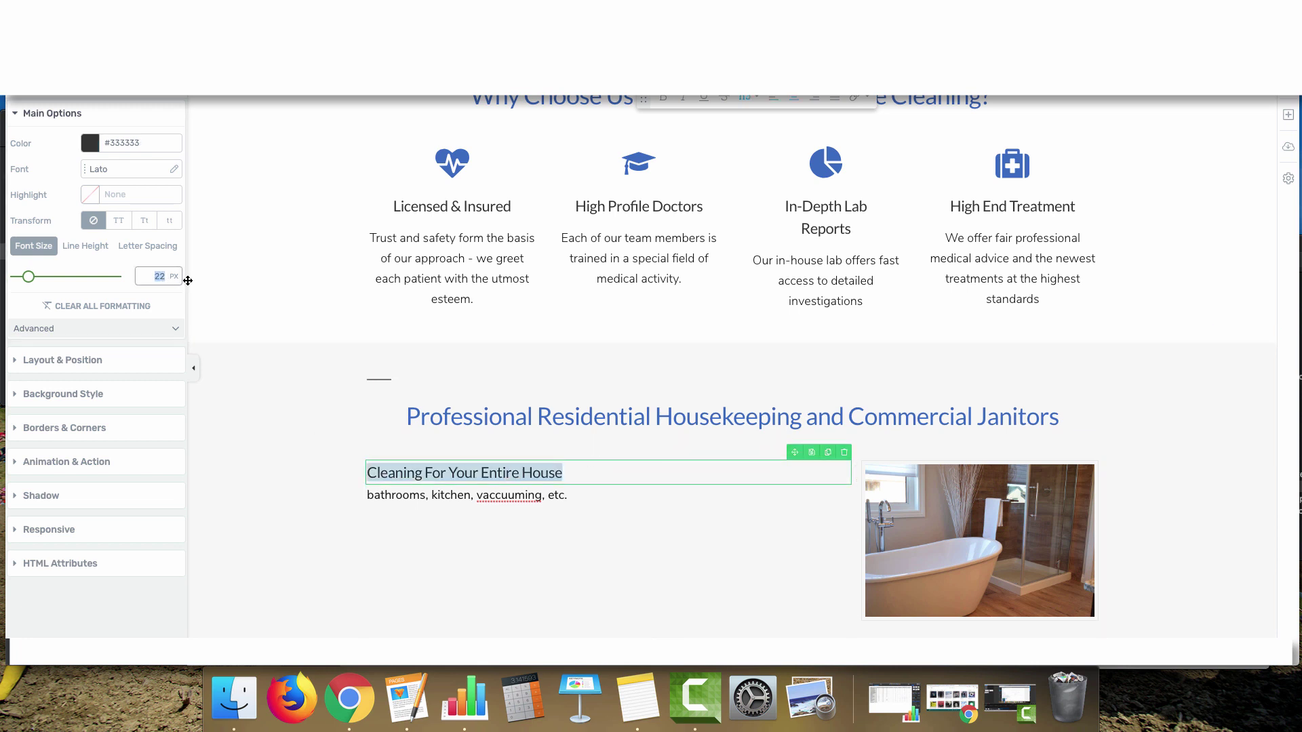
pyautogui.write('26')
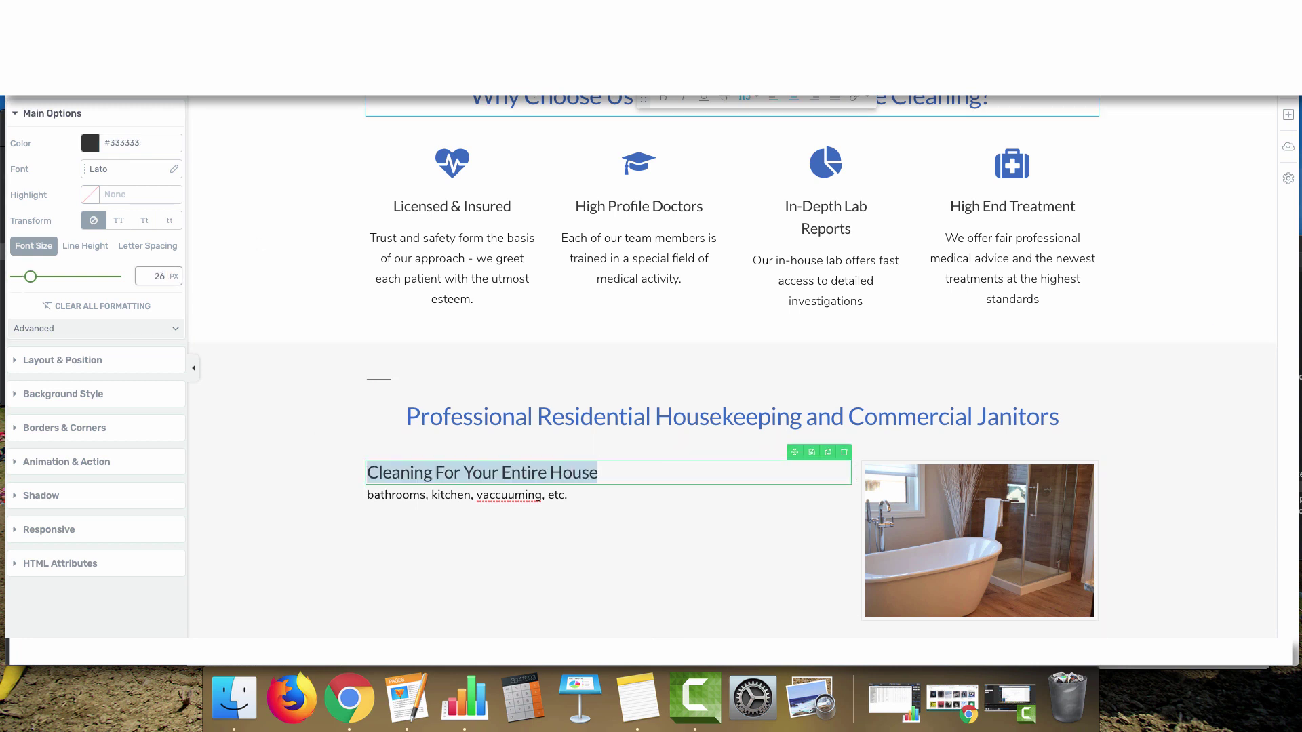
pyautogui.click(663, 97)
# Make the whole 'Professional Residential Housekeeping…' section heading bold
pyautogui.click(463, 416)
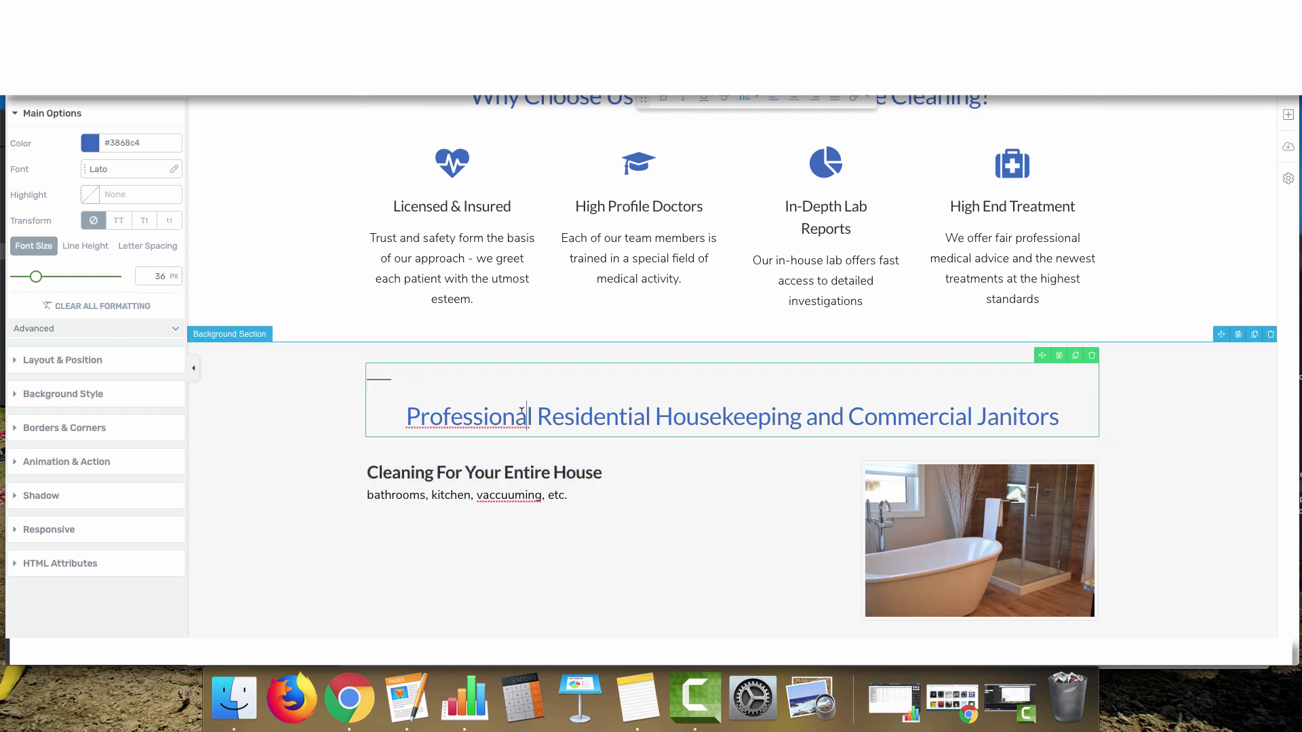
pyautogui.moveTo(522, 411); pyautogui.dragTo(533, 416)
pyautogui.click(631, 416)
pyautogui.press('super+a')
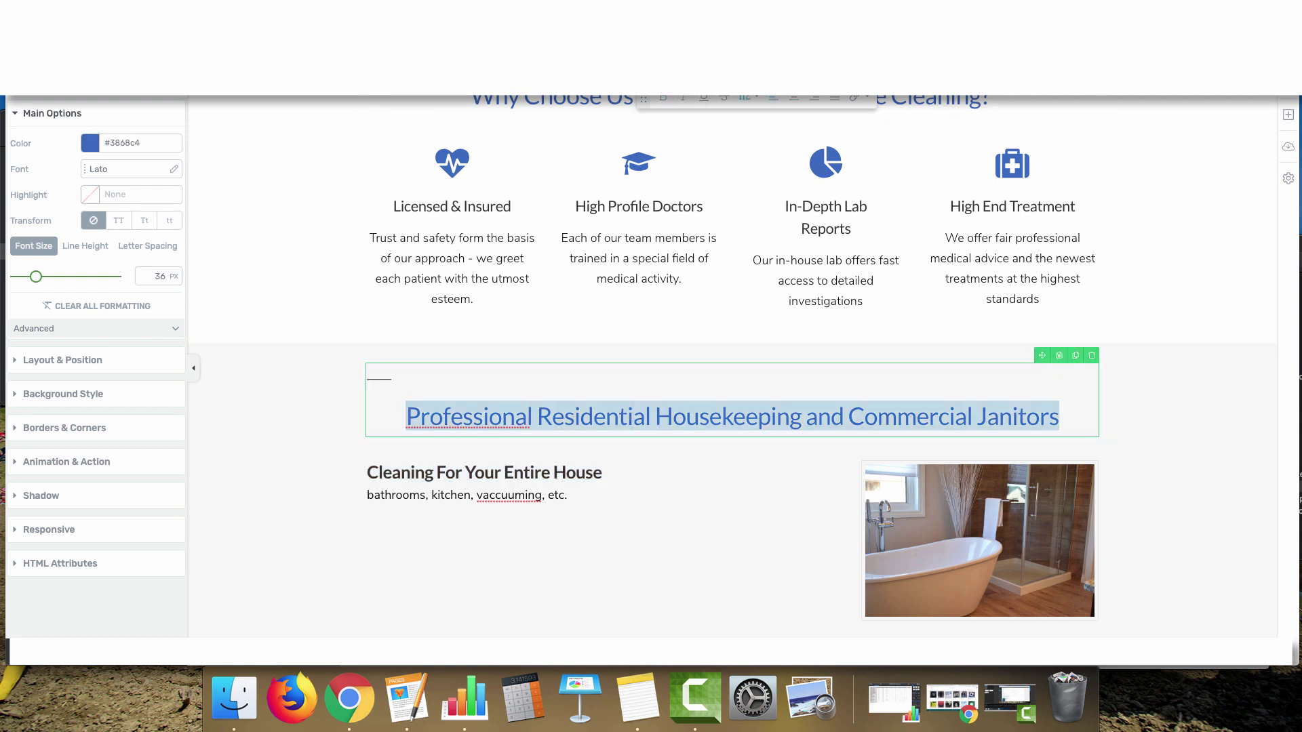
pyautogui.click(663, 97)
# Inspect the colour settings of the Why Choose Us heading
pyautogui.click(562, 474)
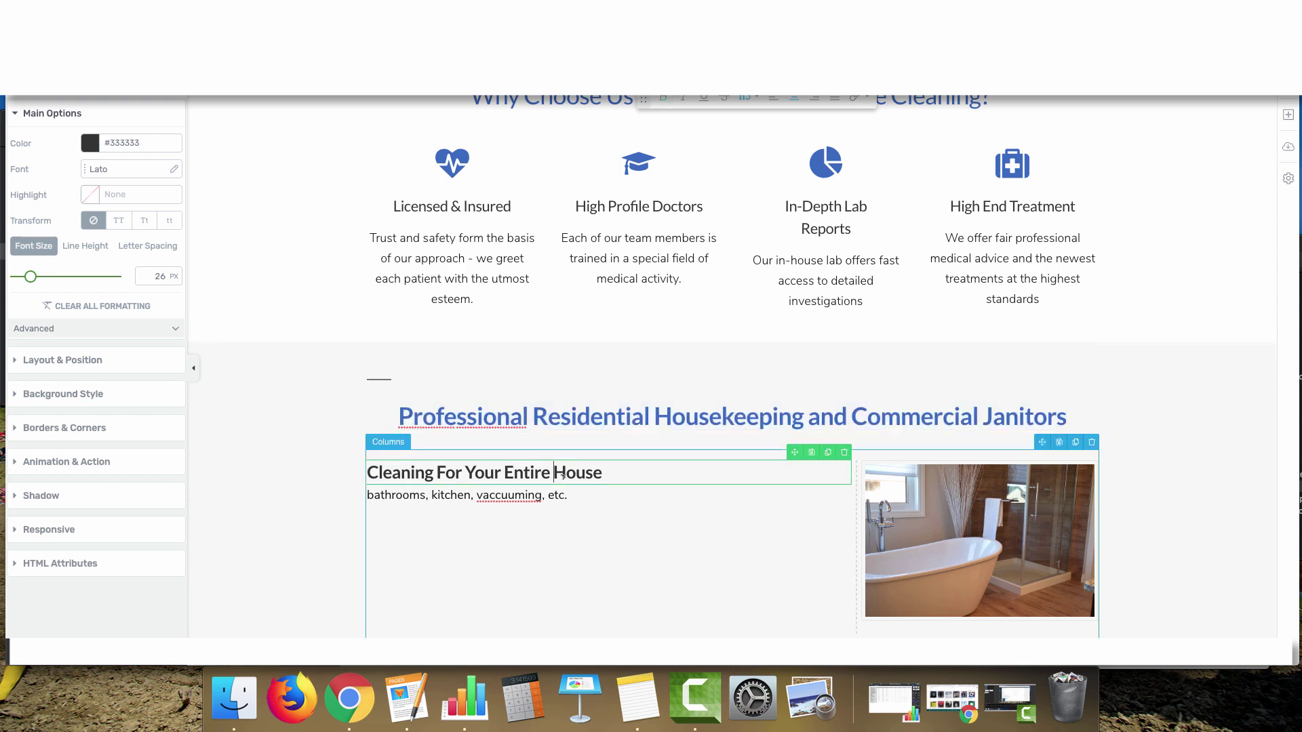
pyautogui.scroll(-2, 579, 390)
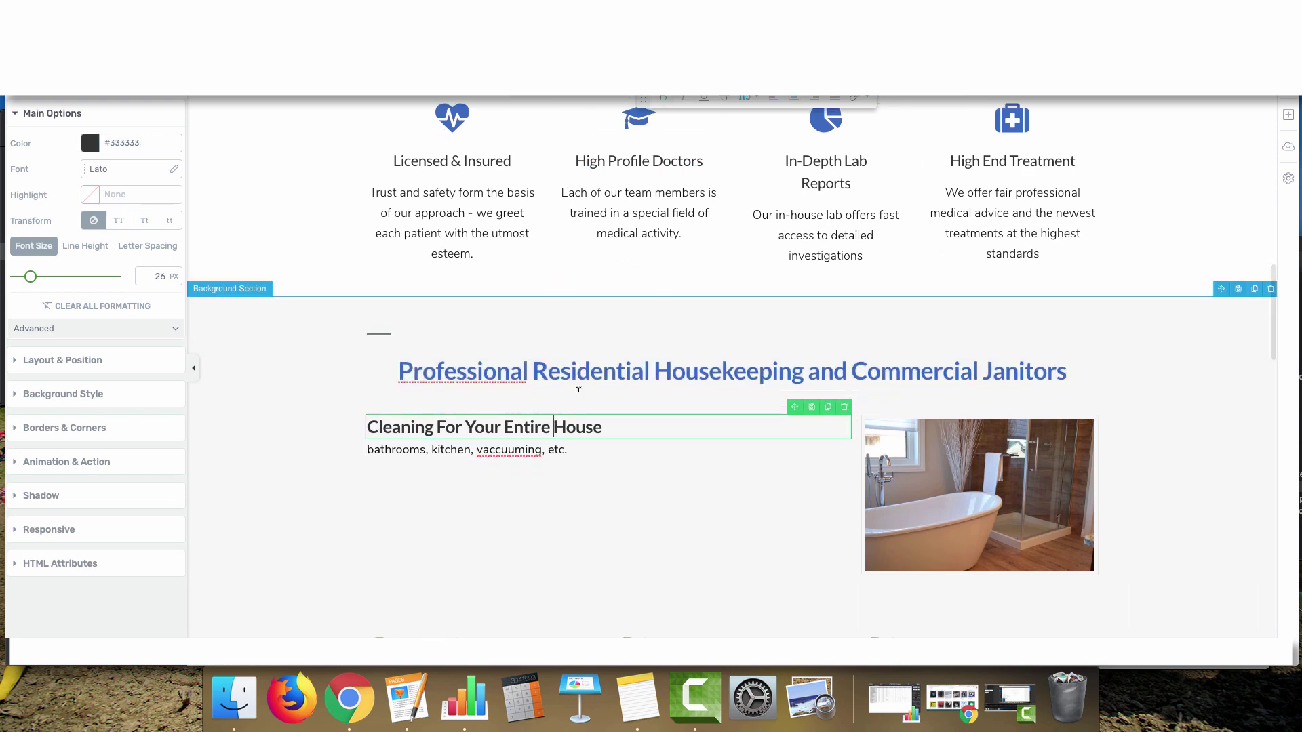
pyautogui.scroll(10, 578, 389)
pyautogui.click(622, 300)
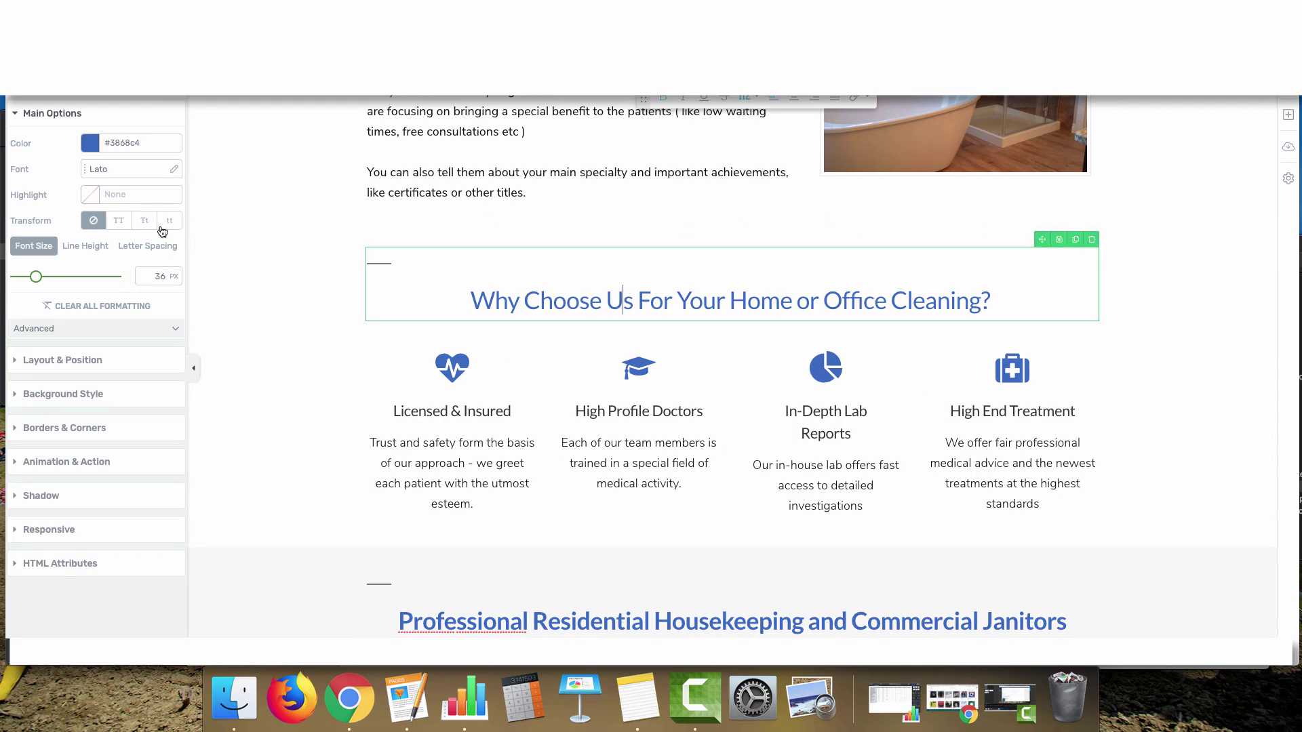
pyautogui.click(95, 144)
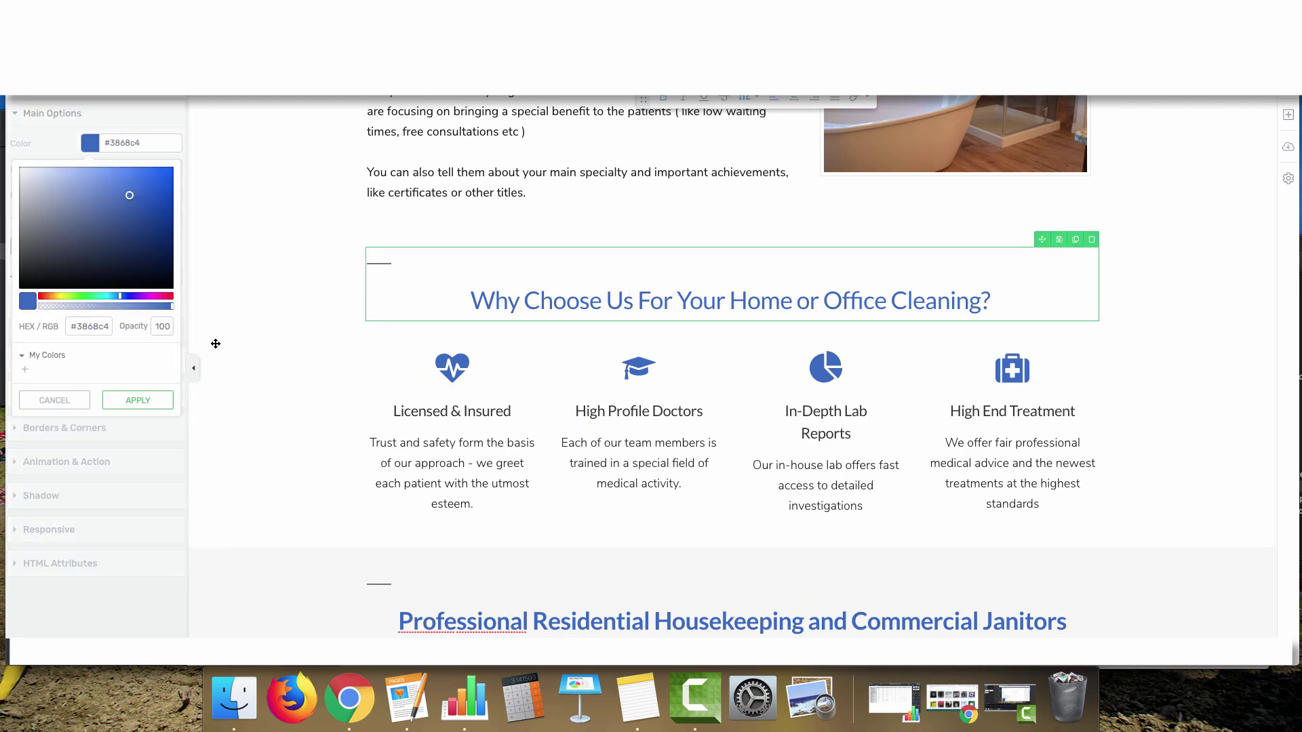
pyautogui.scroll(-15, 500, 428)
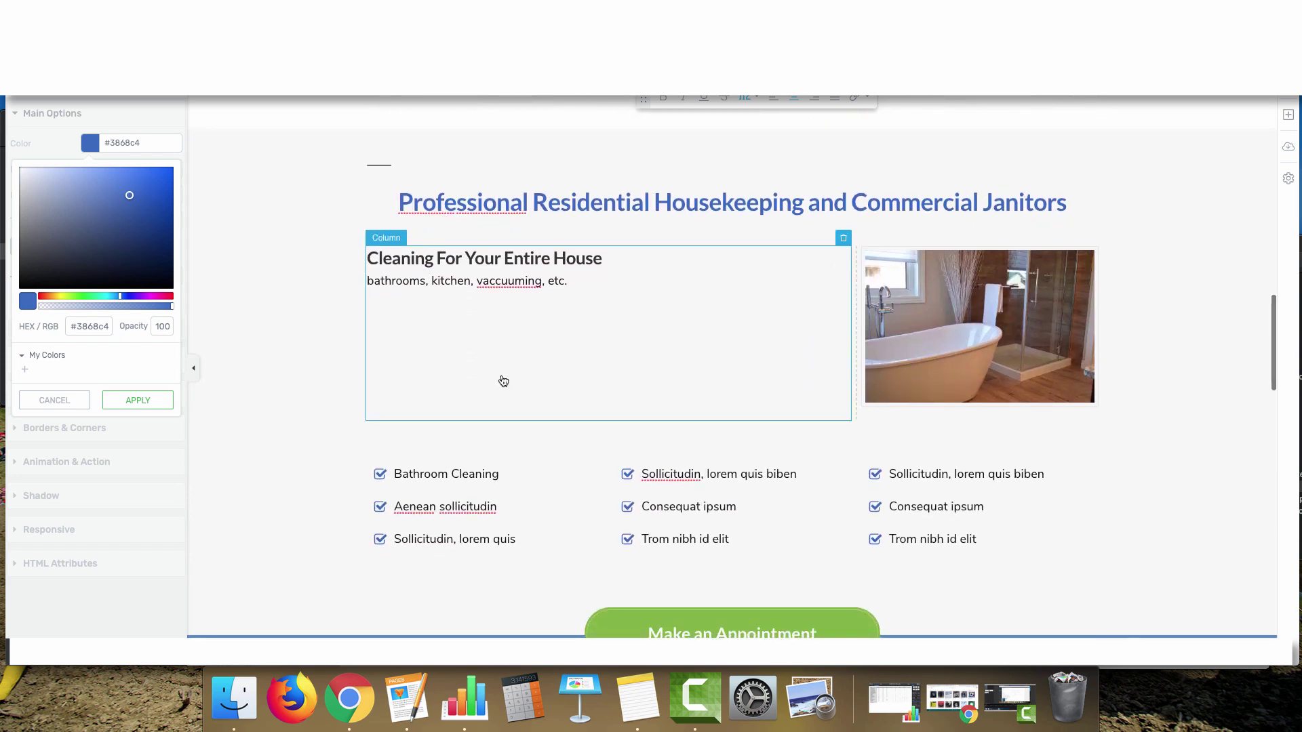
pyautogui.scroll(5, 515, 398)
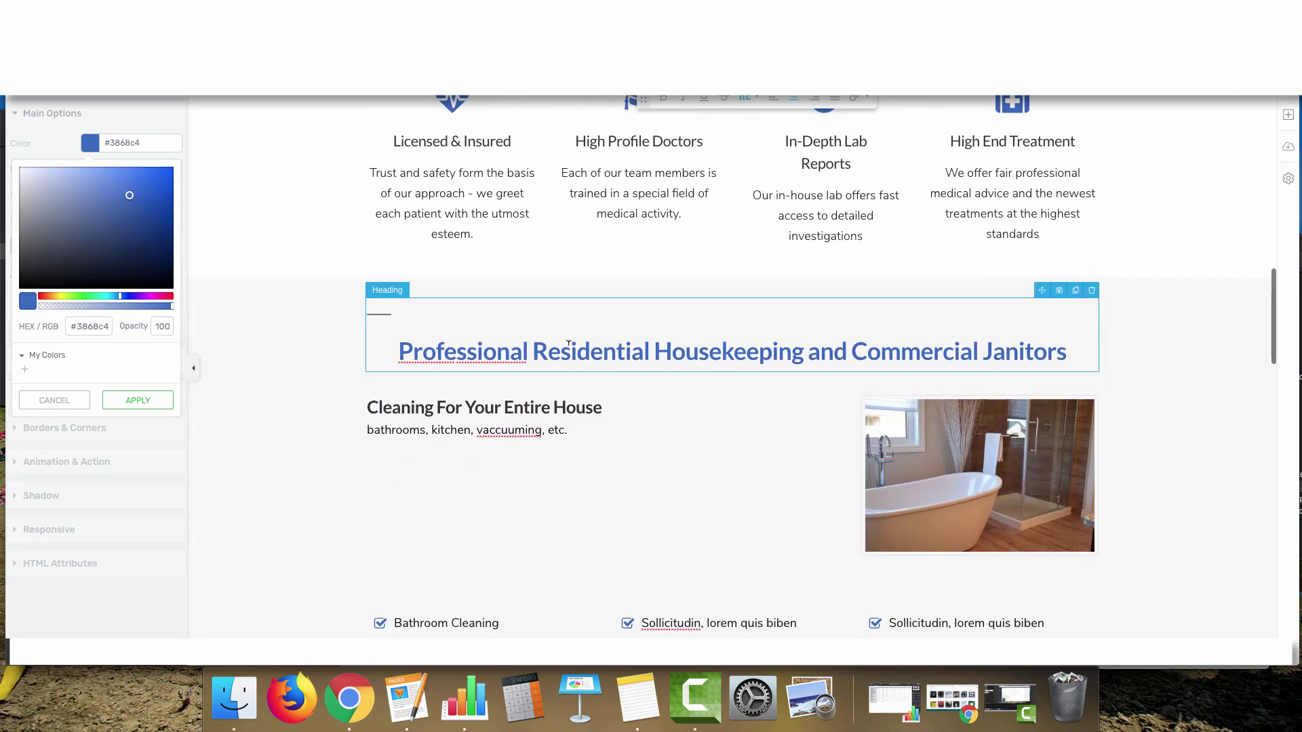
# Try green on the section heading and discard it, then duplicate the Cleaning heading
pyautogui.tripleClick(568, 343)
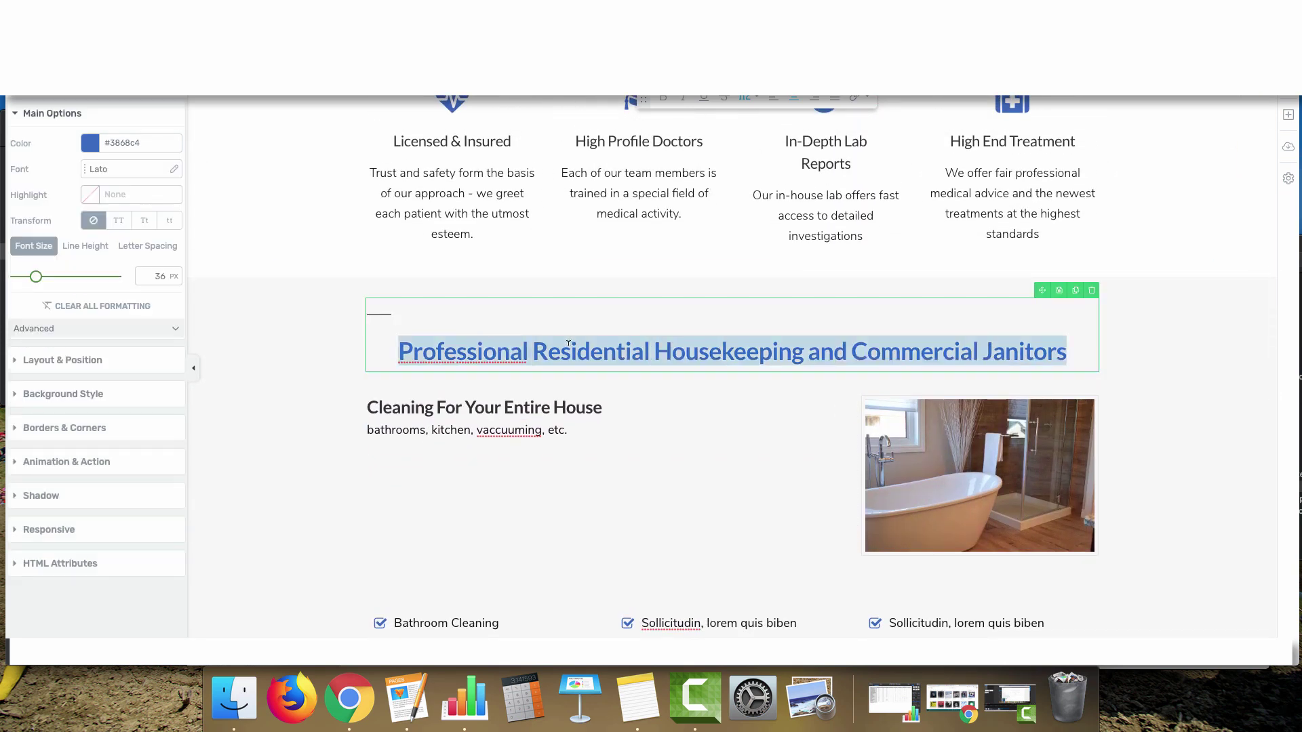
pyautogui.click(90, 143)
pyautogui.moveTo(85, 296); pyautogui.dragTo(80, 296)
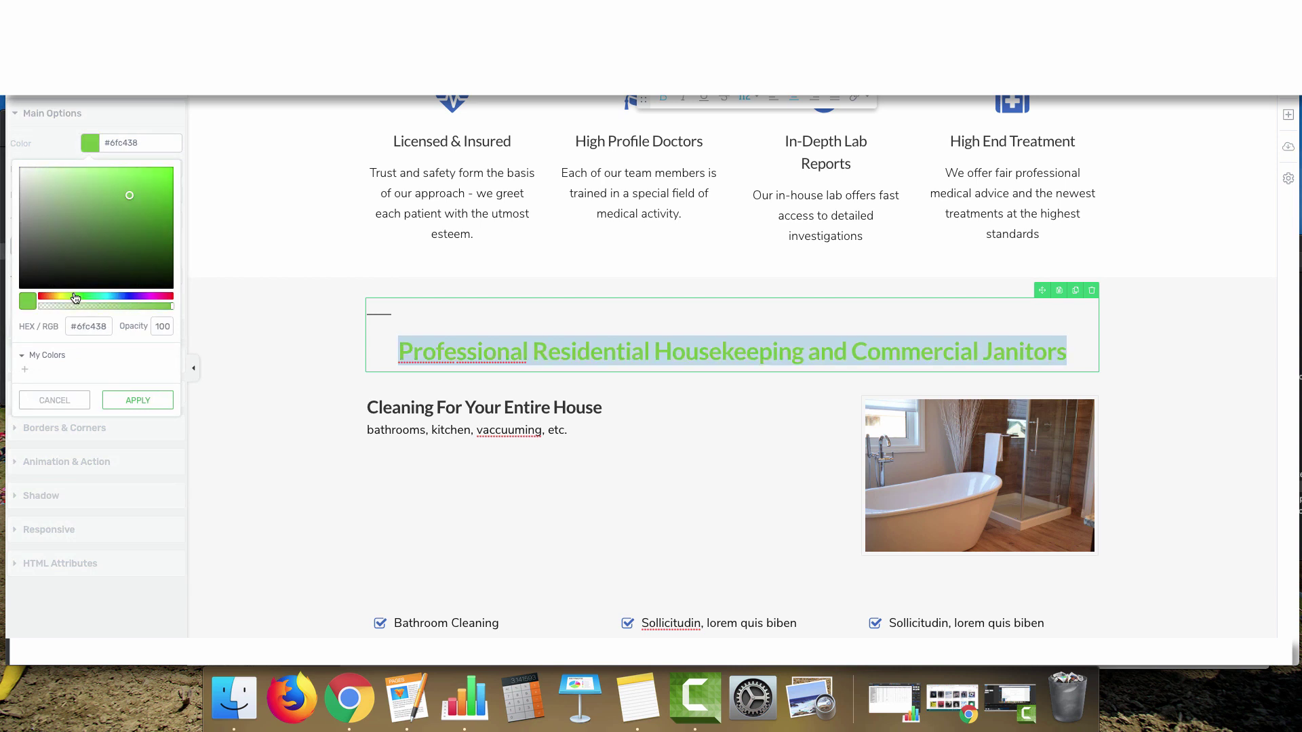
pyautogui.click(58, 400)
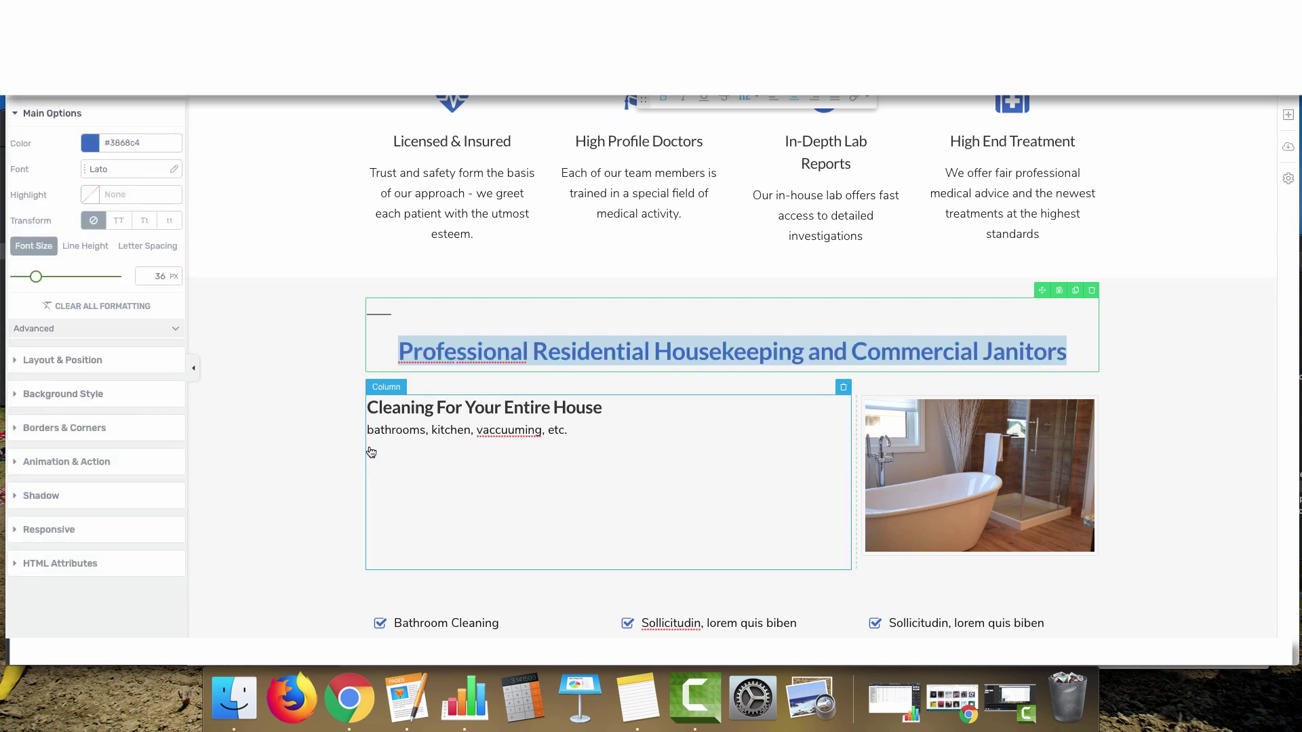
pyautogui.click(522, 400)
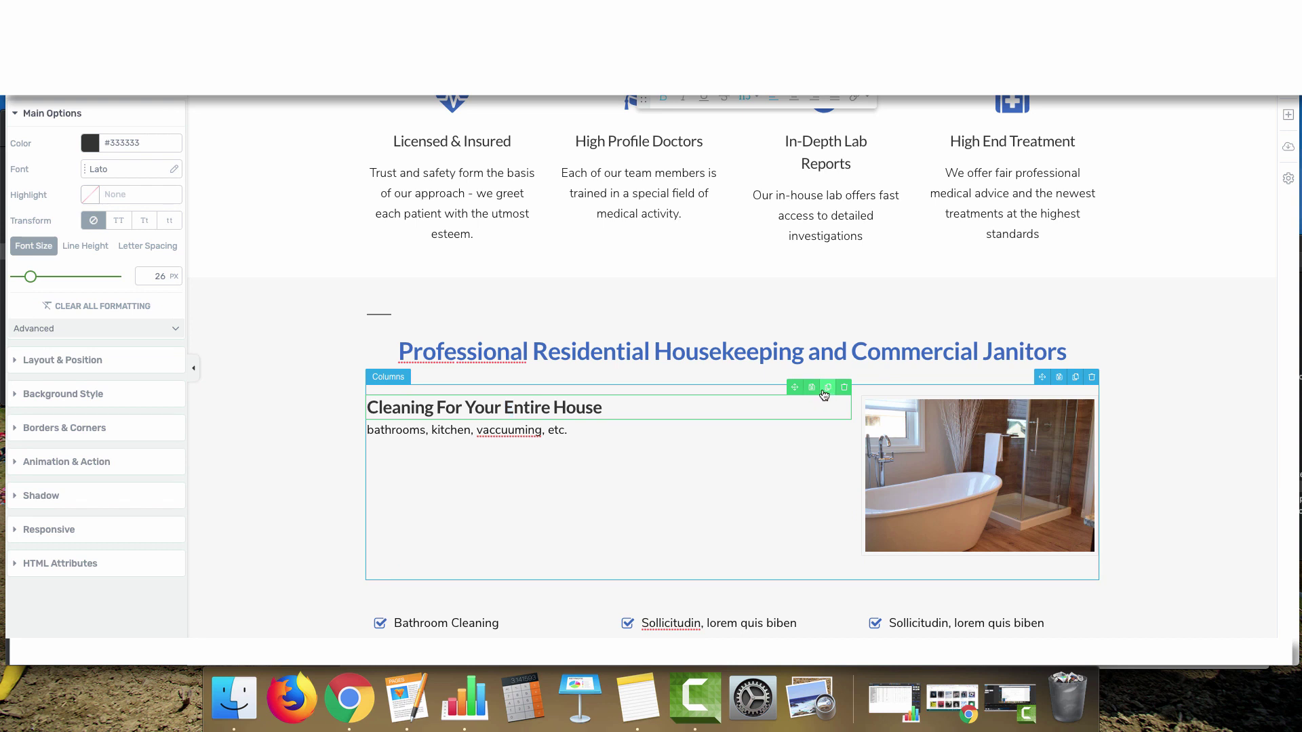
pyautogui.click(829, 387)
# Move the heading copy below the description and raise the first heading's line height to 2.05 em
pyautogui.moveTo(795, 411); pyautogui.dragTo(586, 466)
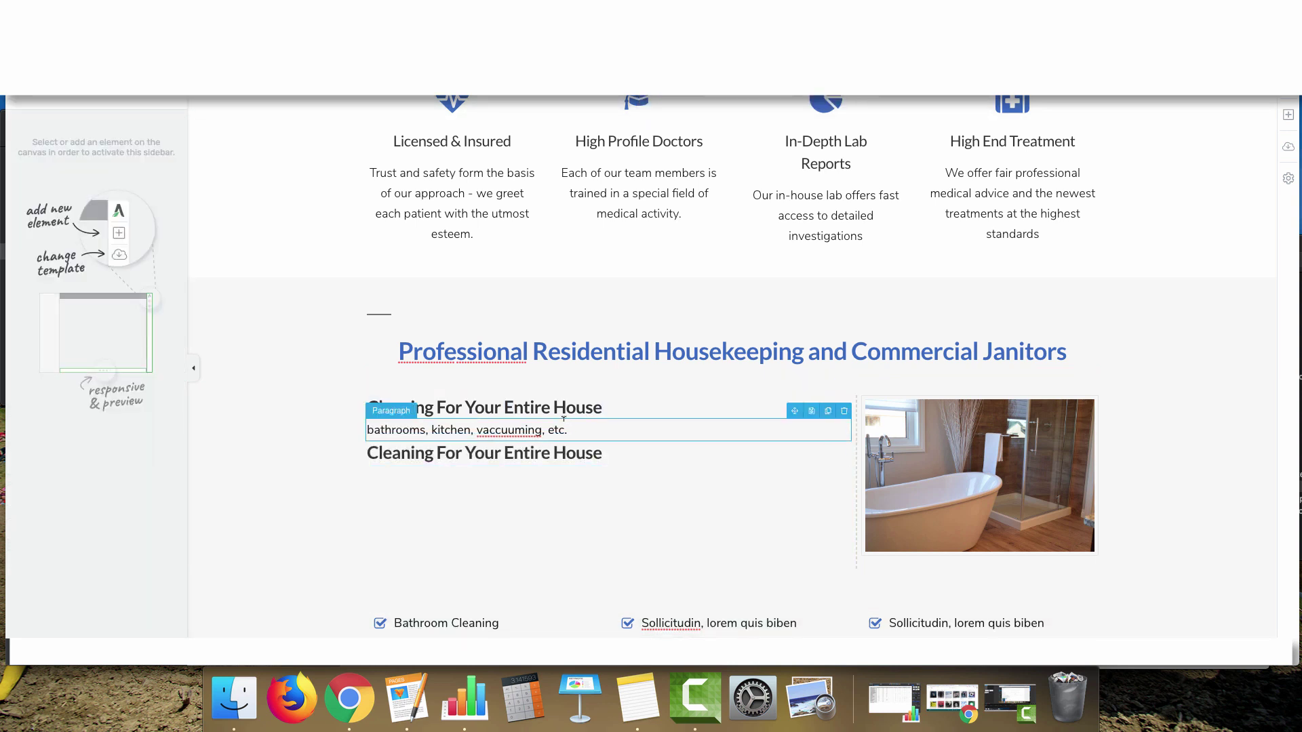
pyautogui.click(485, 409)
pyautogui.click(153, 246)
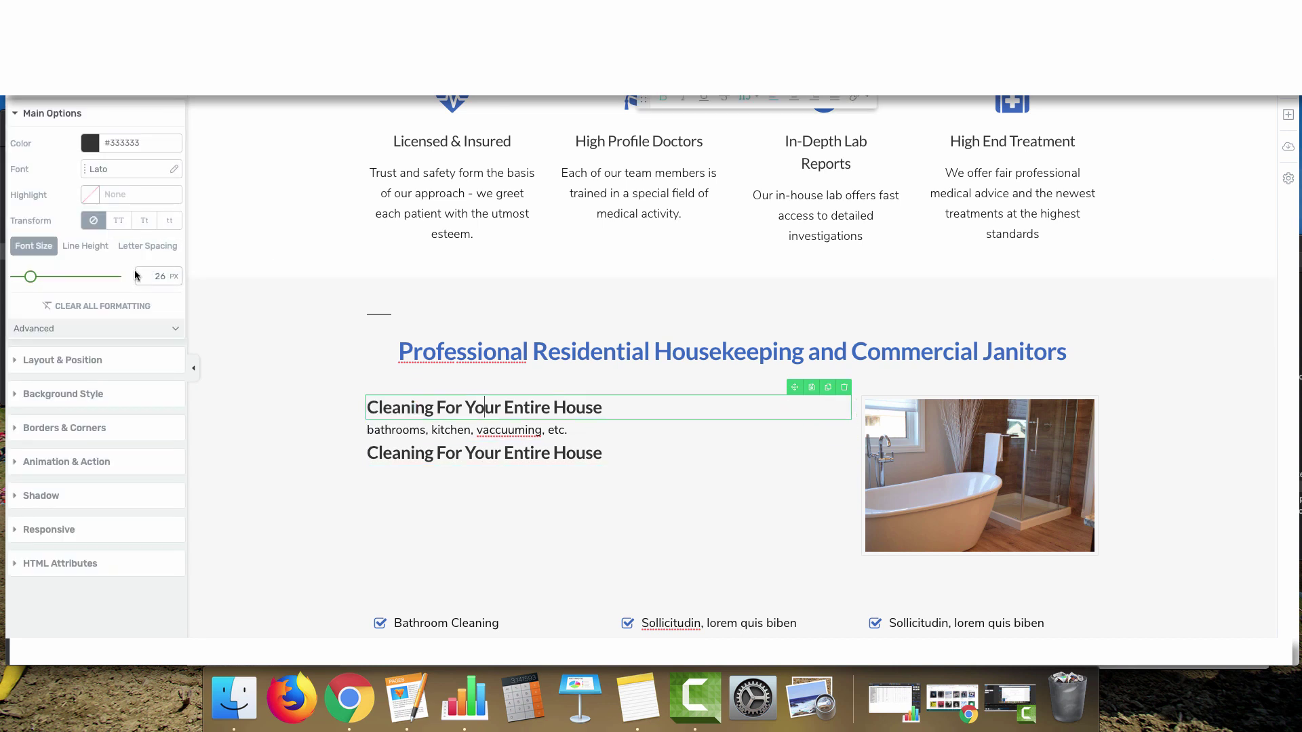
pyautogui.click(68, 248)
pyautogui.moveTo(28, 280); pyautogui.dragTo(46, 279)
# Retype the second heading as 'Industrial, Office, and all Commercial Janitorial Work'
pyautogui.click(407, 445)
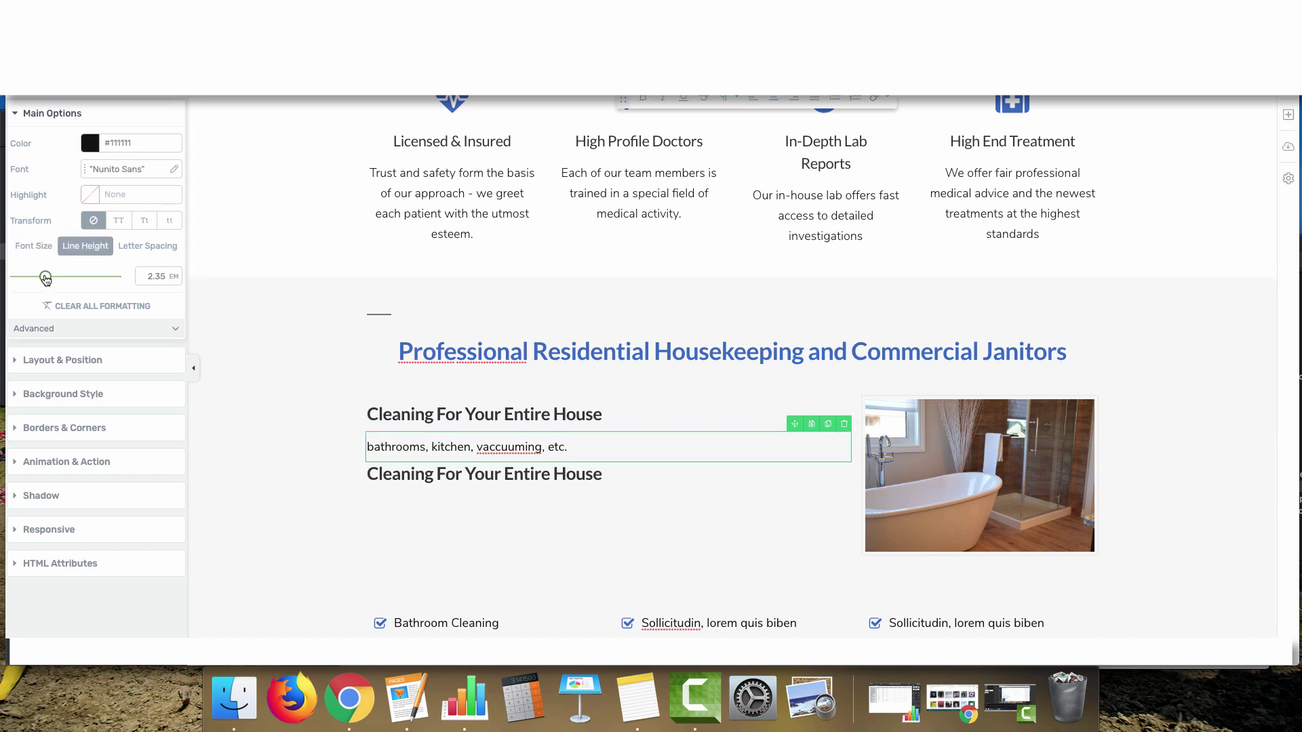
pyautogui.click(410, 473)
pyautogui.moveTo(642, 467); pyautogui.dragTo(309, 453)
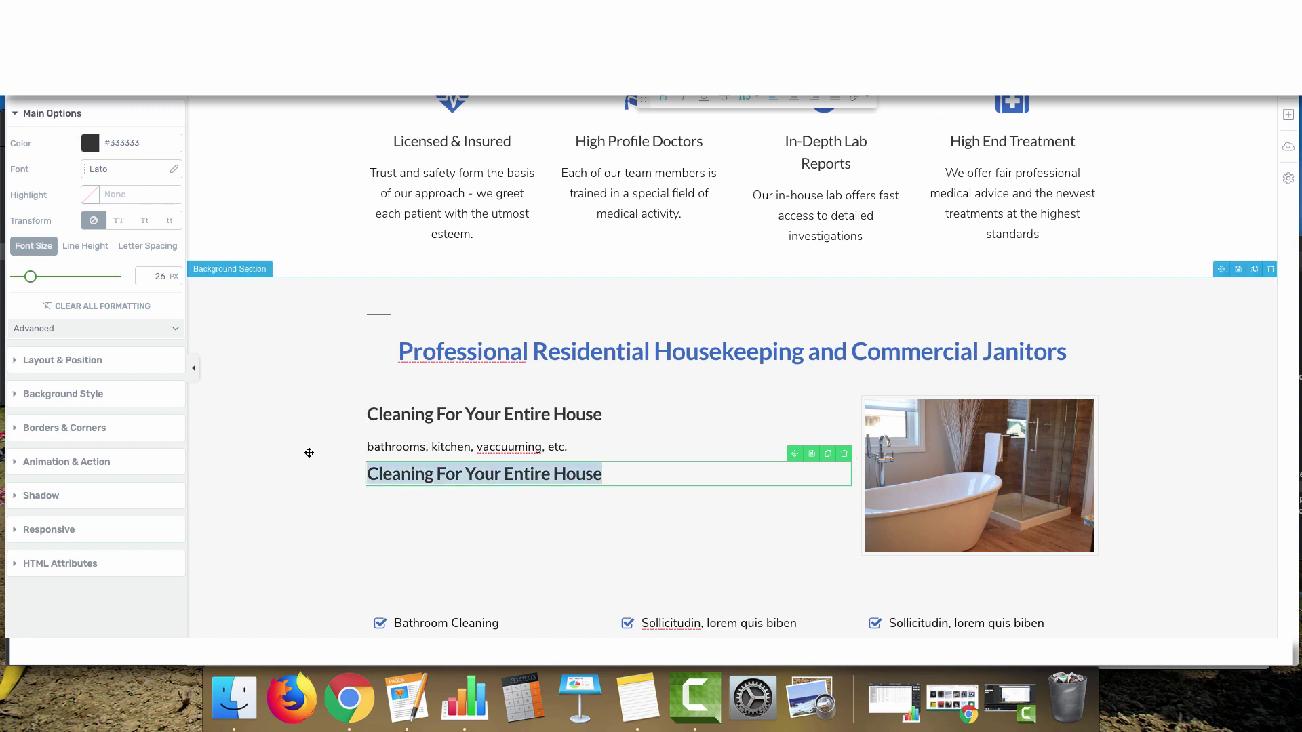
pyautogui.write('In')
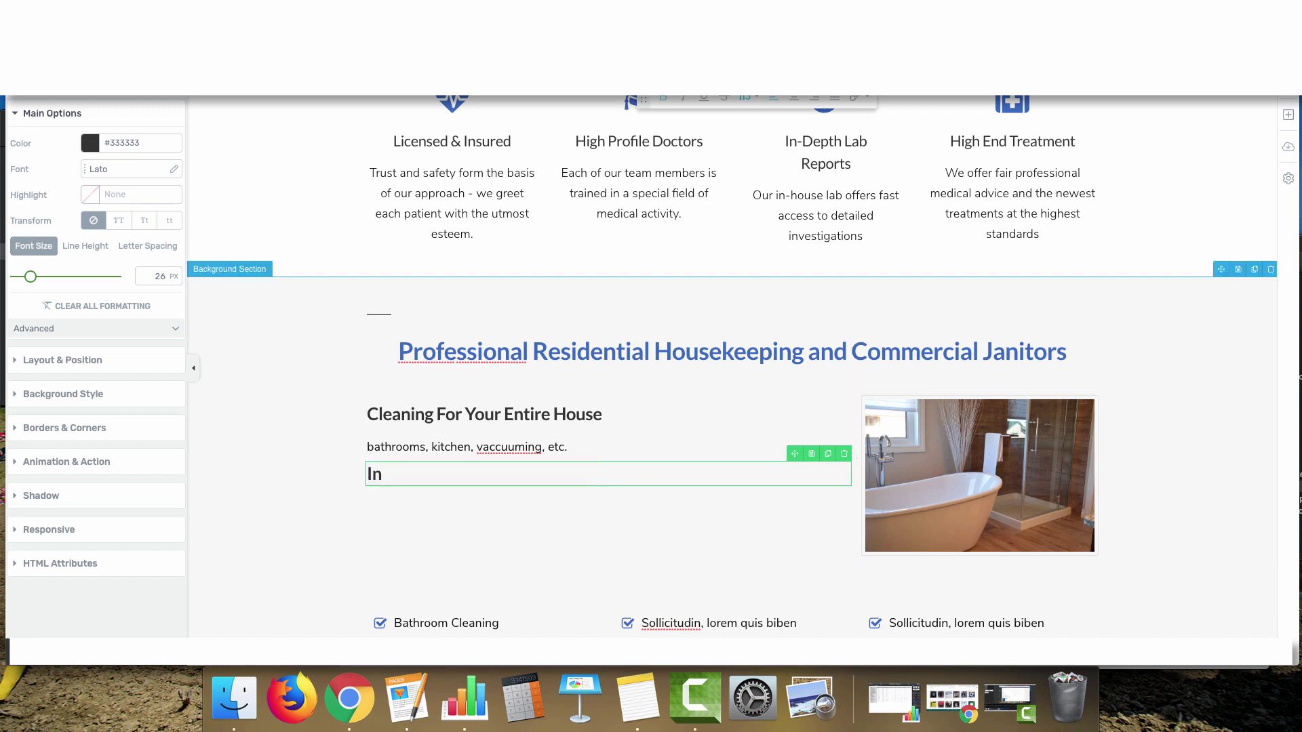
pyautogui.write('dustrial ')
pyautogui.write('Office, and all ')
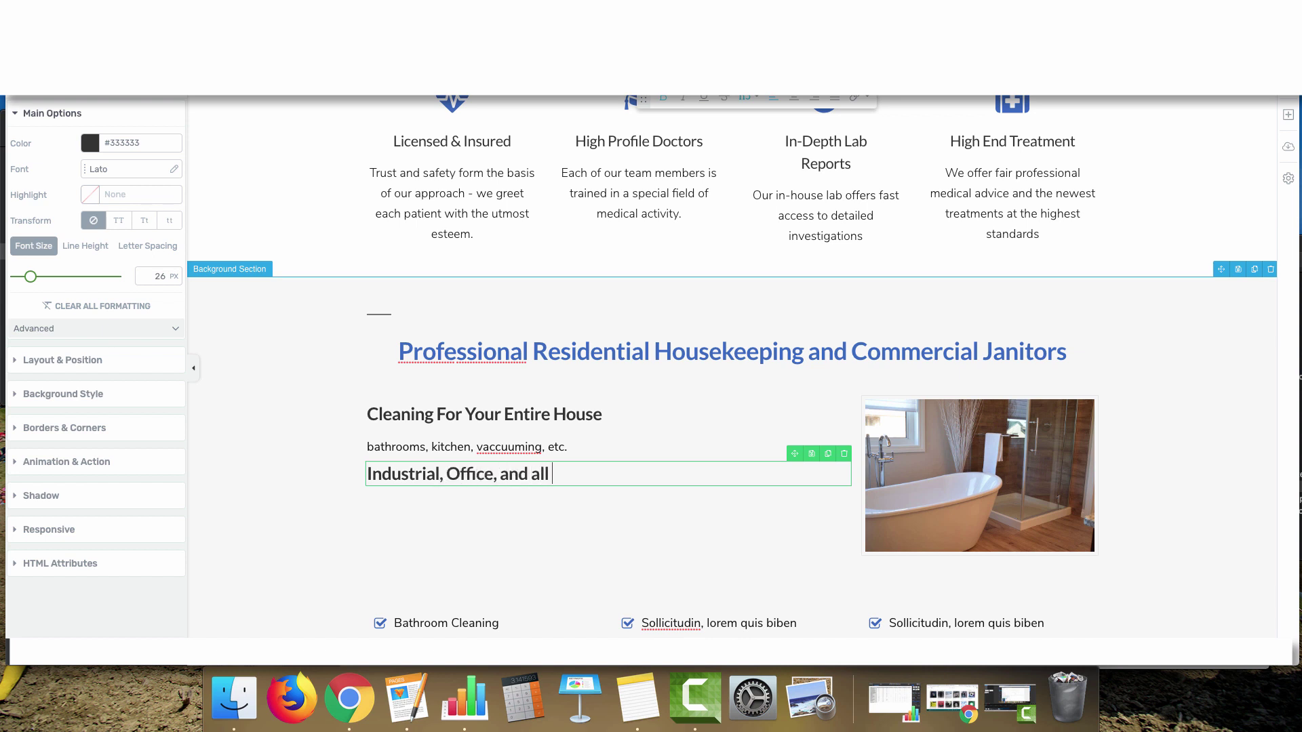
pyautogui.write('Commeric')
pyautogui.press('BackSpace')
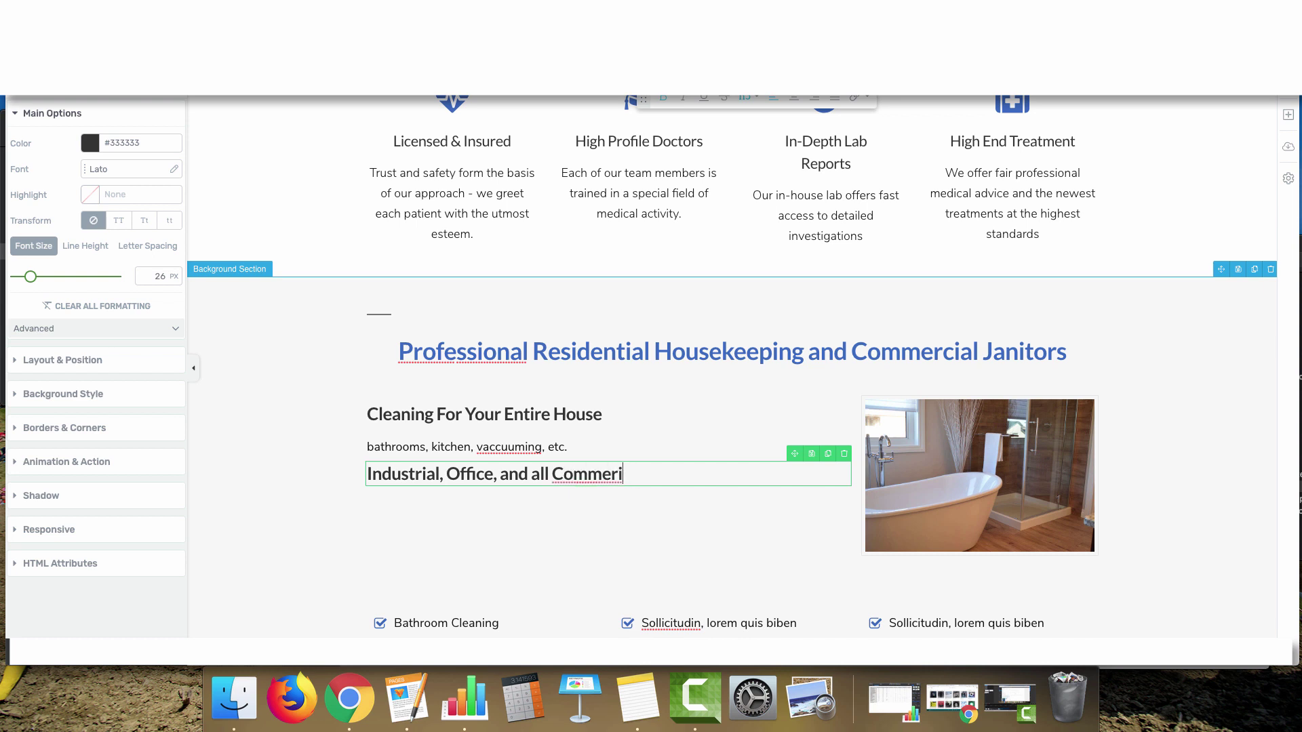
pyautogui.write('cial Janitorial')
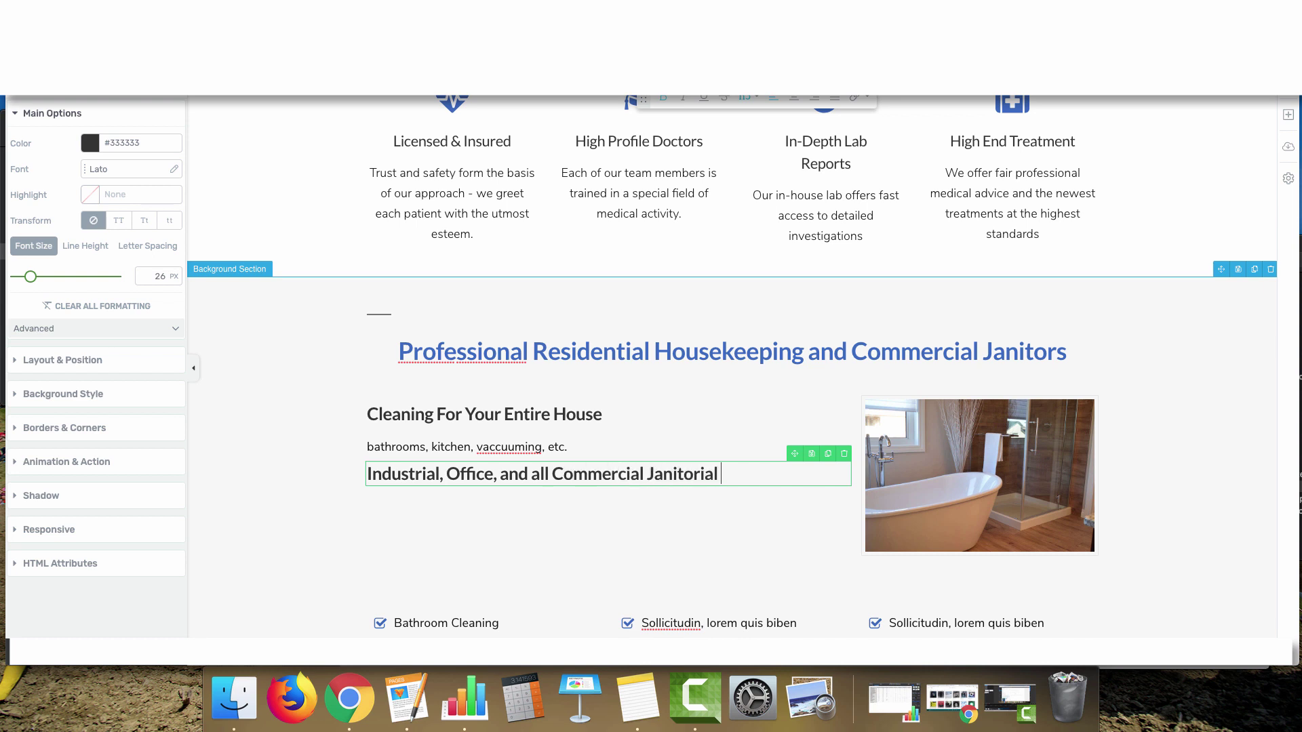
pyautogui.write(' Work')
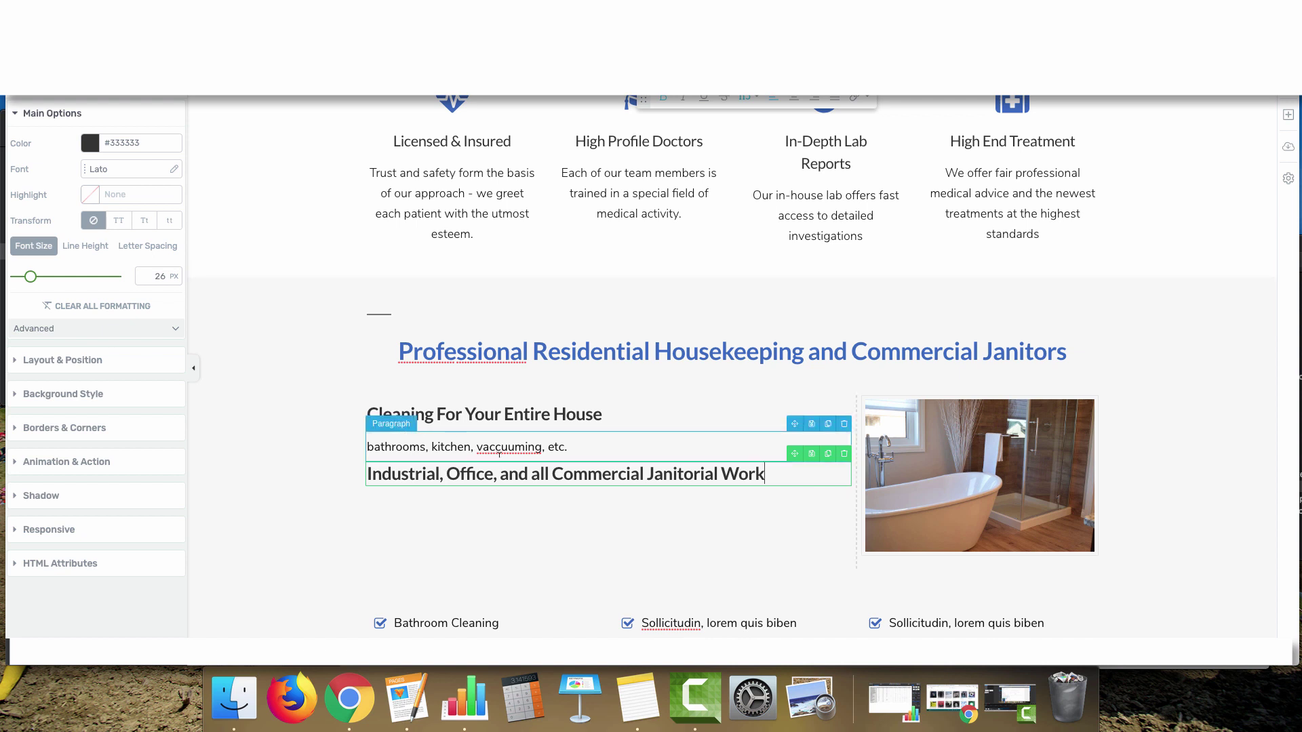
# Duplicate the 'bathrooms, kitchen' description line and place it under the Industrial heading
pyautogui.click(828, 423)
pyautogui.moveTo(794, 423); pyautogui.dragTo(595, 516)
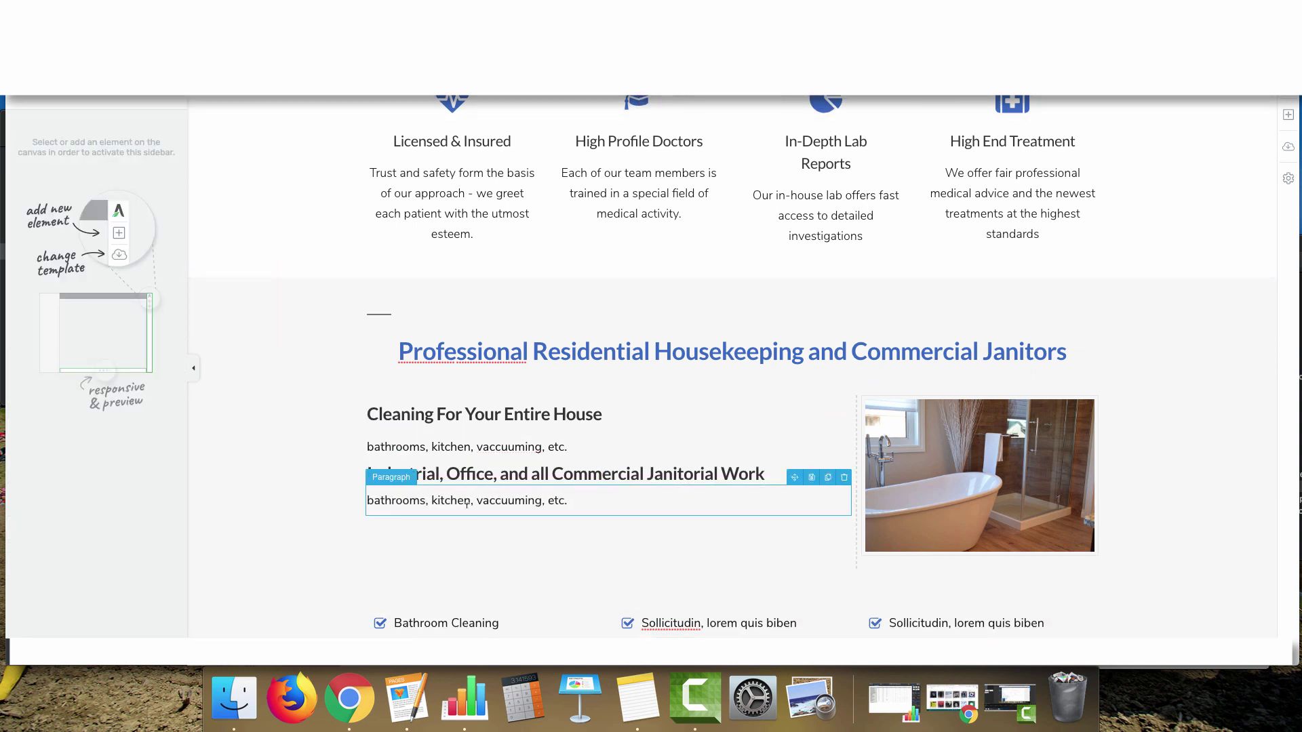
pyautogui.click(580, 507)
# Delete the checklist columns block below the row
pyautogui.scroll(-5, 542, 502)
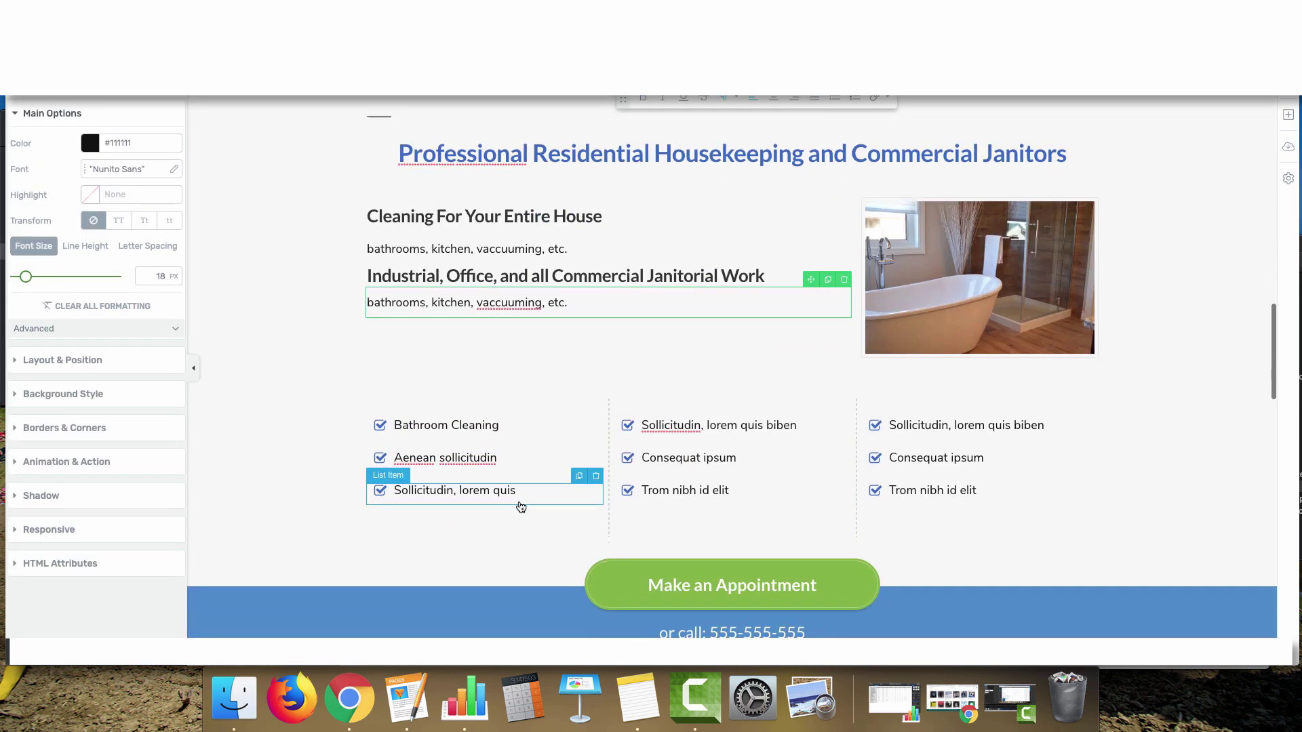
pyautogui.click(1092, 368)
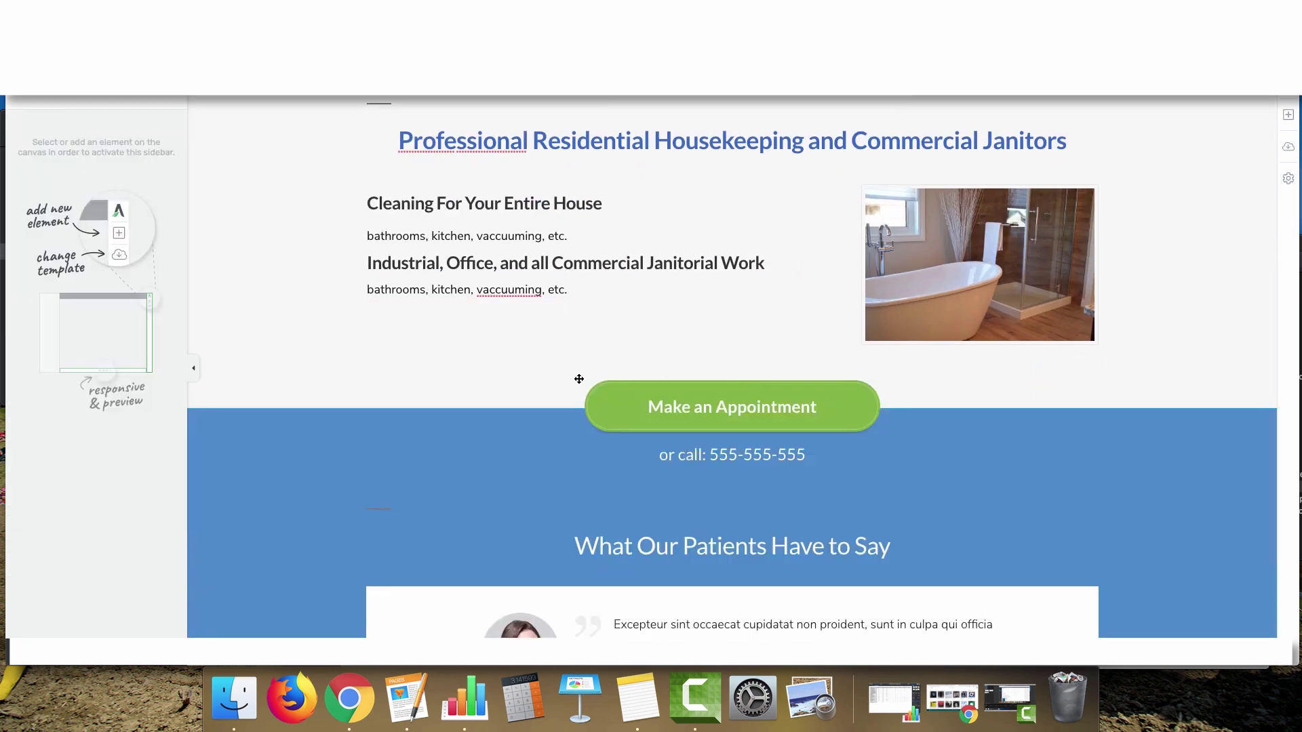
pyautogui.scroll(-3, 579, 378)
pyautogui.click(559, 289)
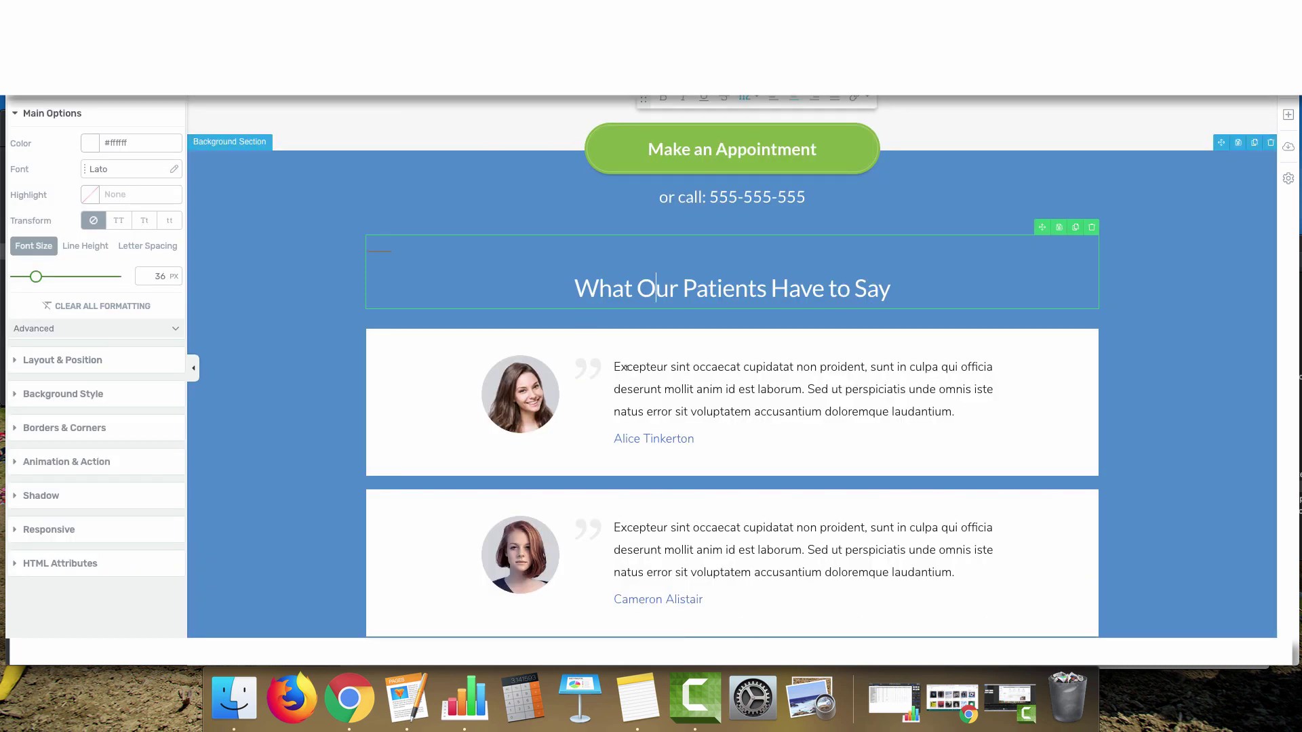
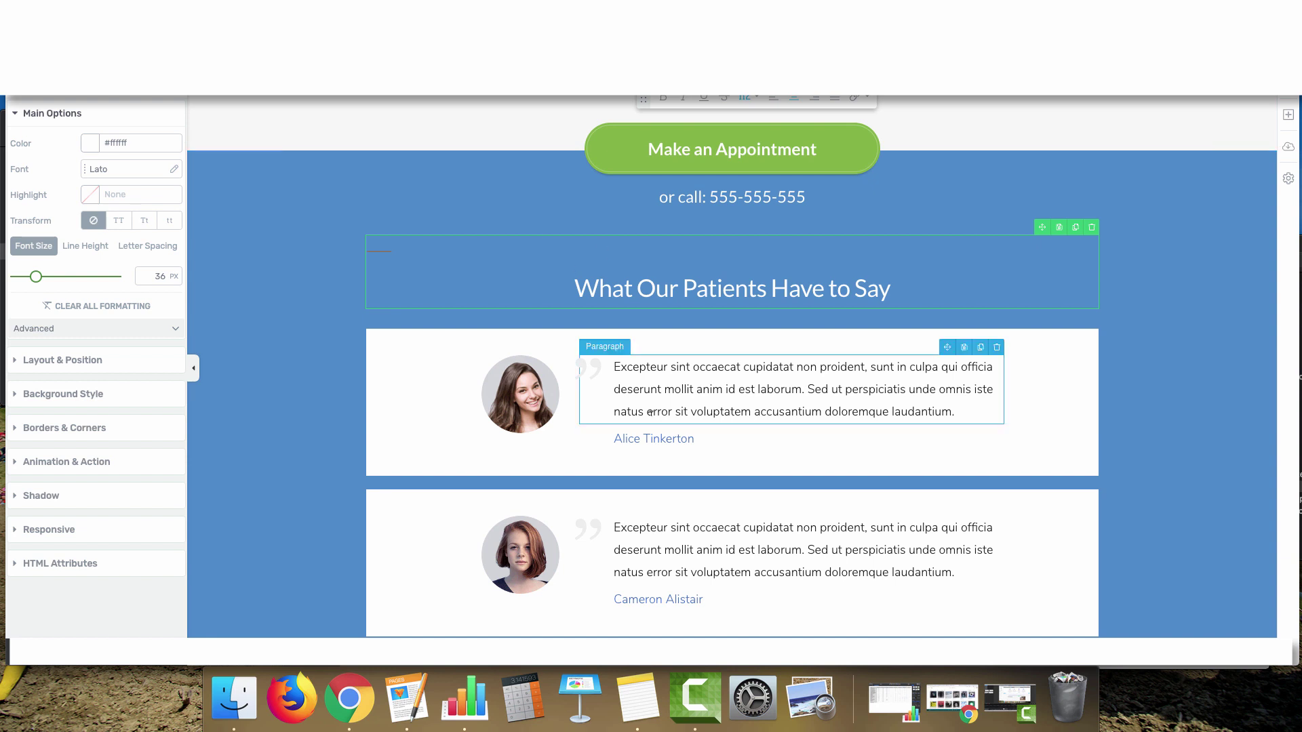
# Append ', Des Moines' to the first testimonial author's name line
pyautogui.click(640, 389)
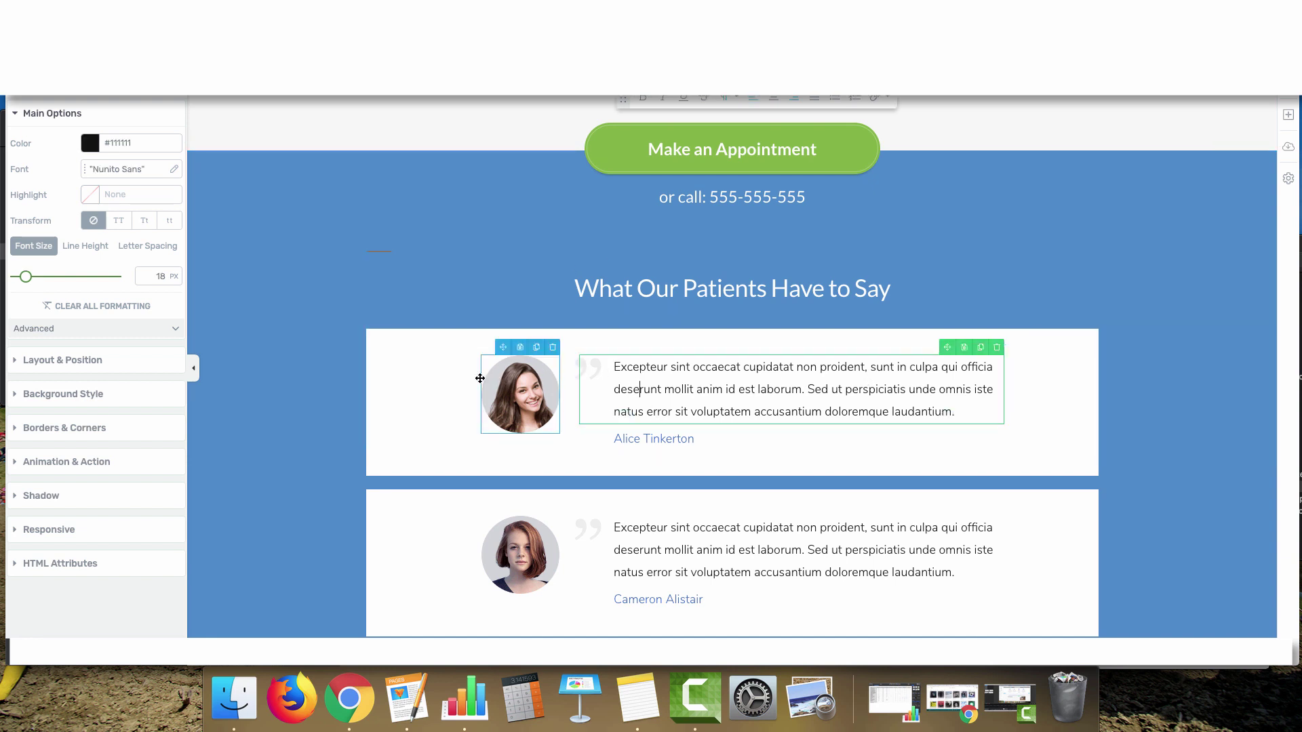
pyautogui.click(615, 437)
pyautogui.click(719, 431)
pyautogui.write(', Des Moin')
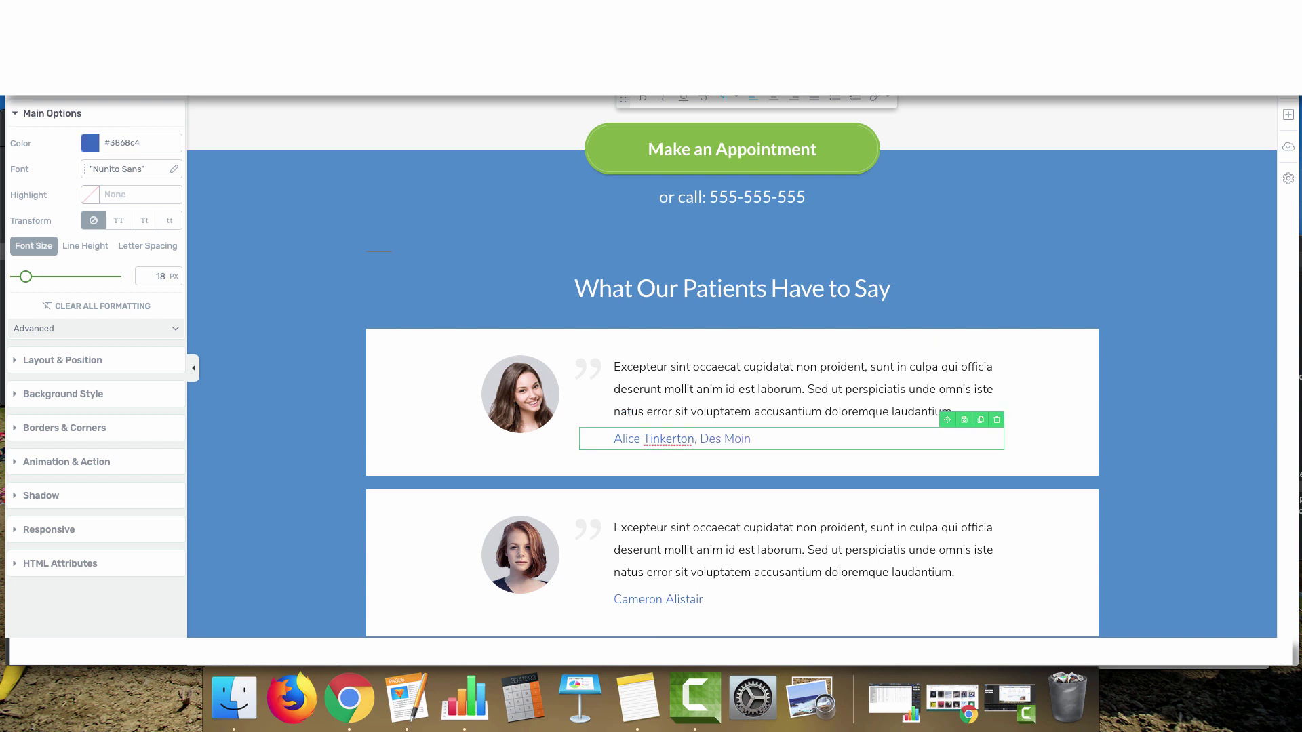
pyautogui.press('BackSpace')
pyautogui.press('BackSpace')
pyautogui.moveTo(694, 439); pyautogui.dragTo(766, 437)
pyautogui.scroll(-3, 768, 406)
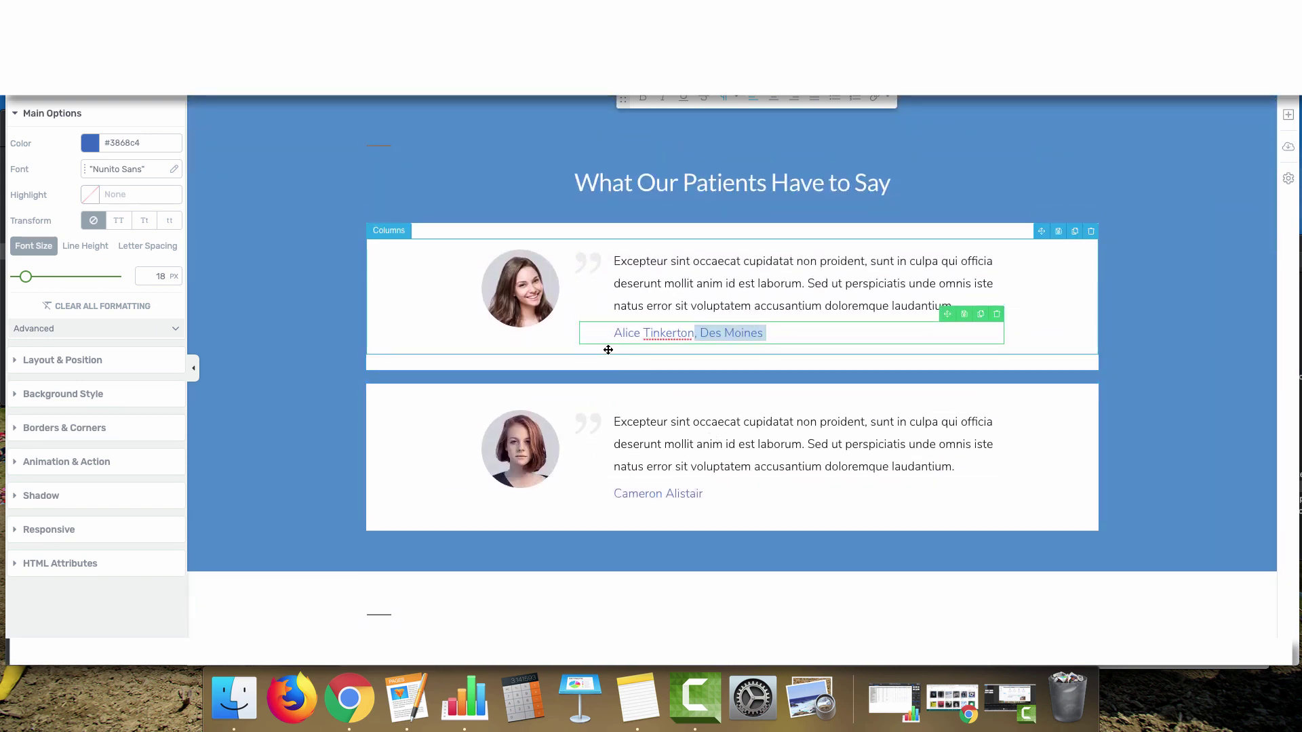
pyautogui.scroll(5, 614, 349)
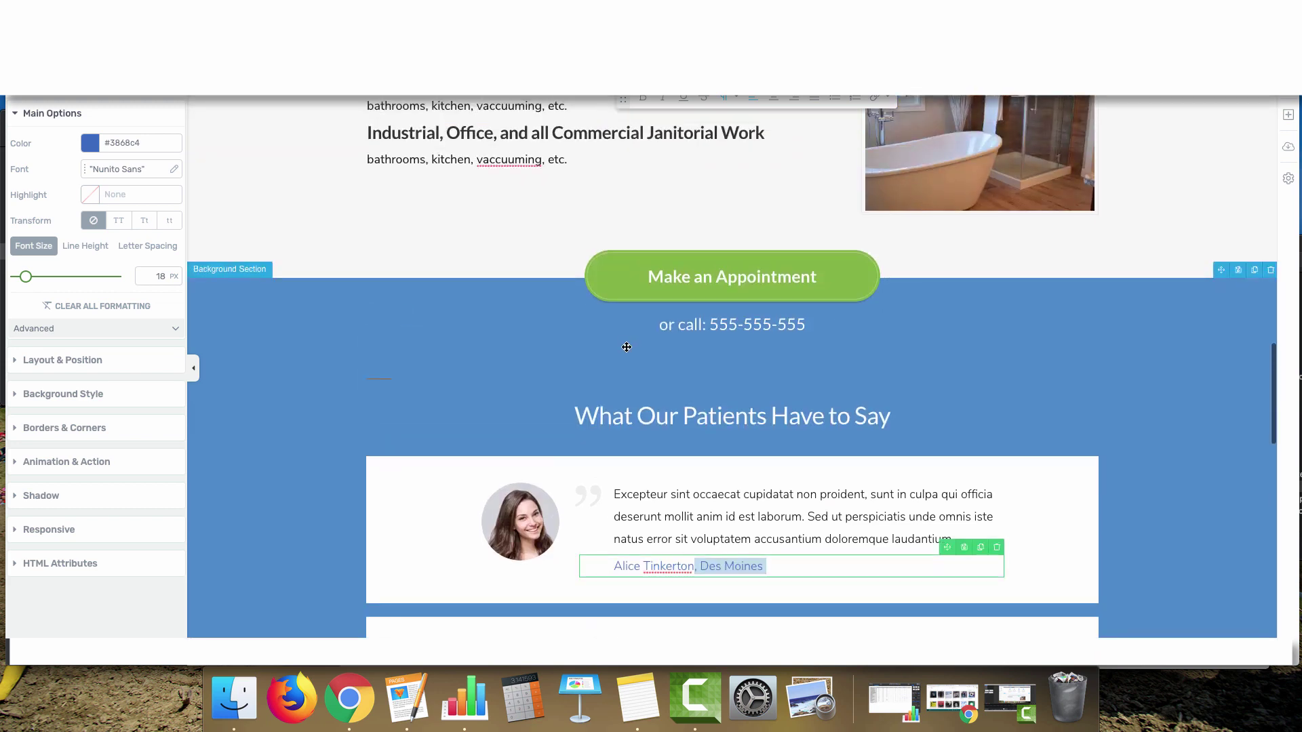
pyautogui.press('Right')
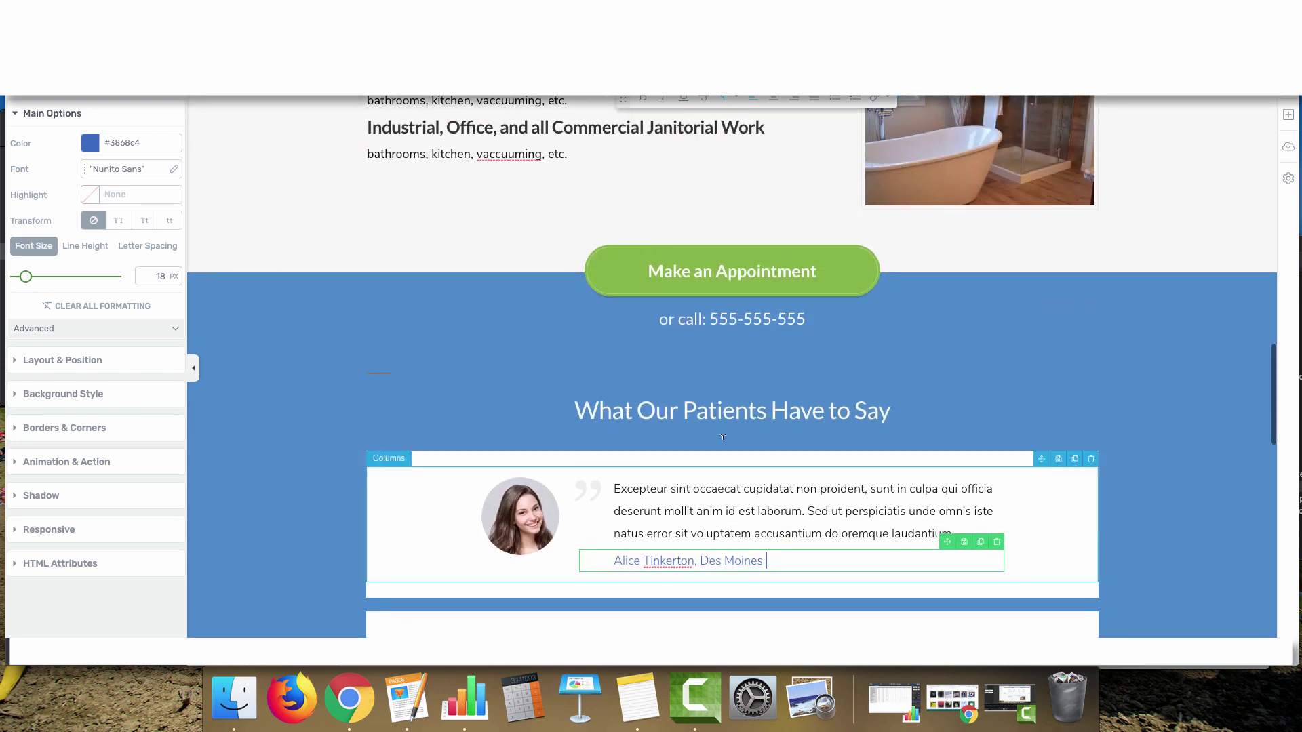
pyautogui.scroll(-1, 688, 447)
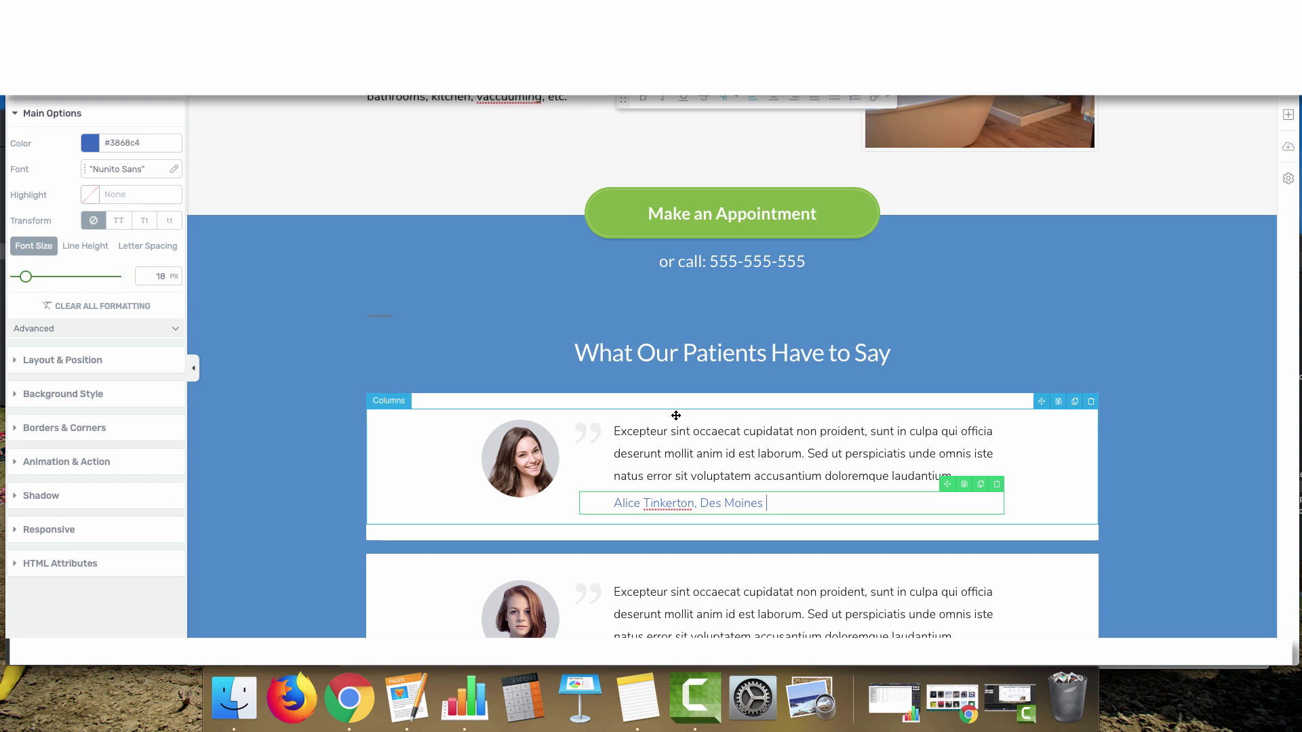
pyautogui.scroll(-1, 712, 440)
pyautogui.hotkey('alt', 'shift', 'Left')
pyautogui.hotkey('alt', 'shift', 'Left')
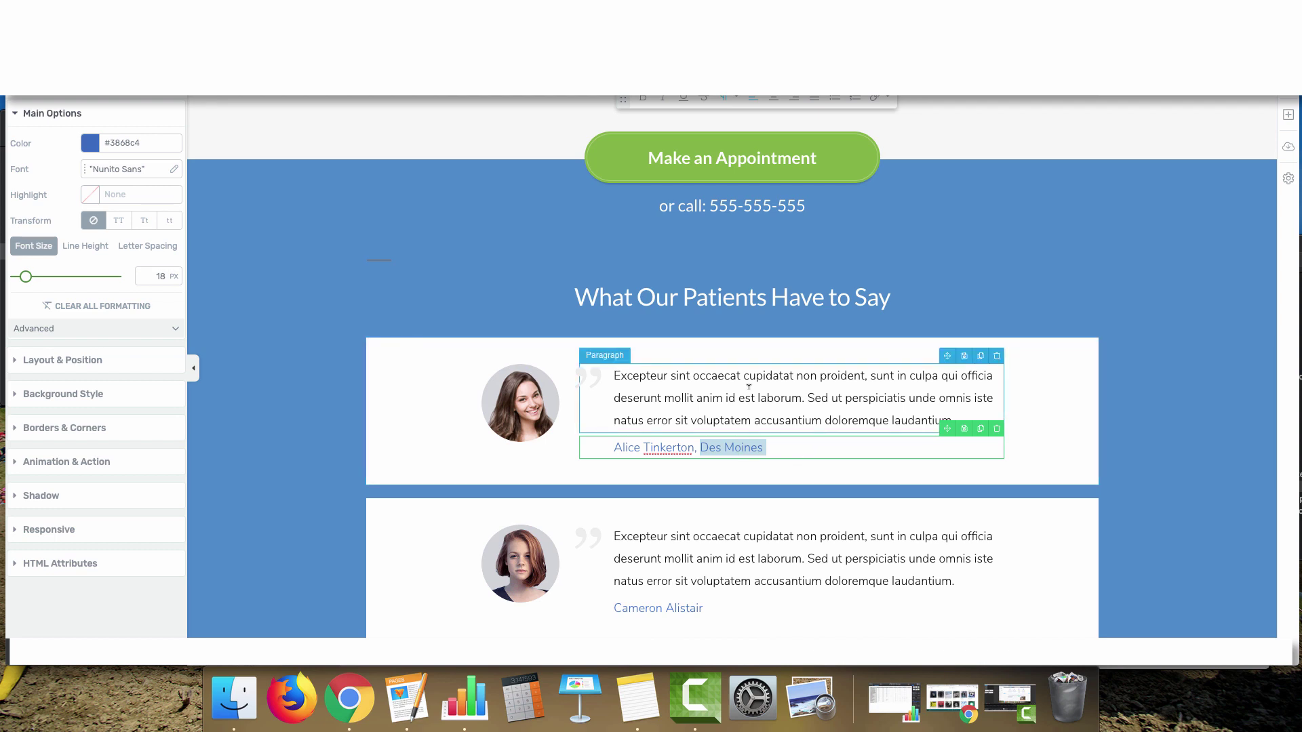
pyautogui.scroll(-8, 764, 470)
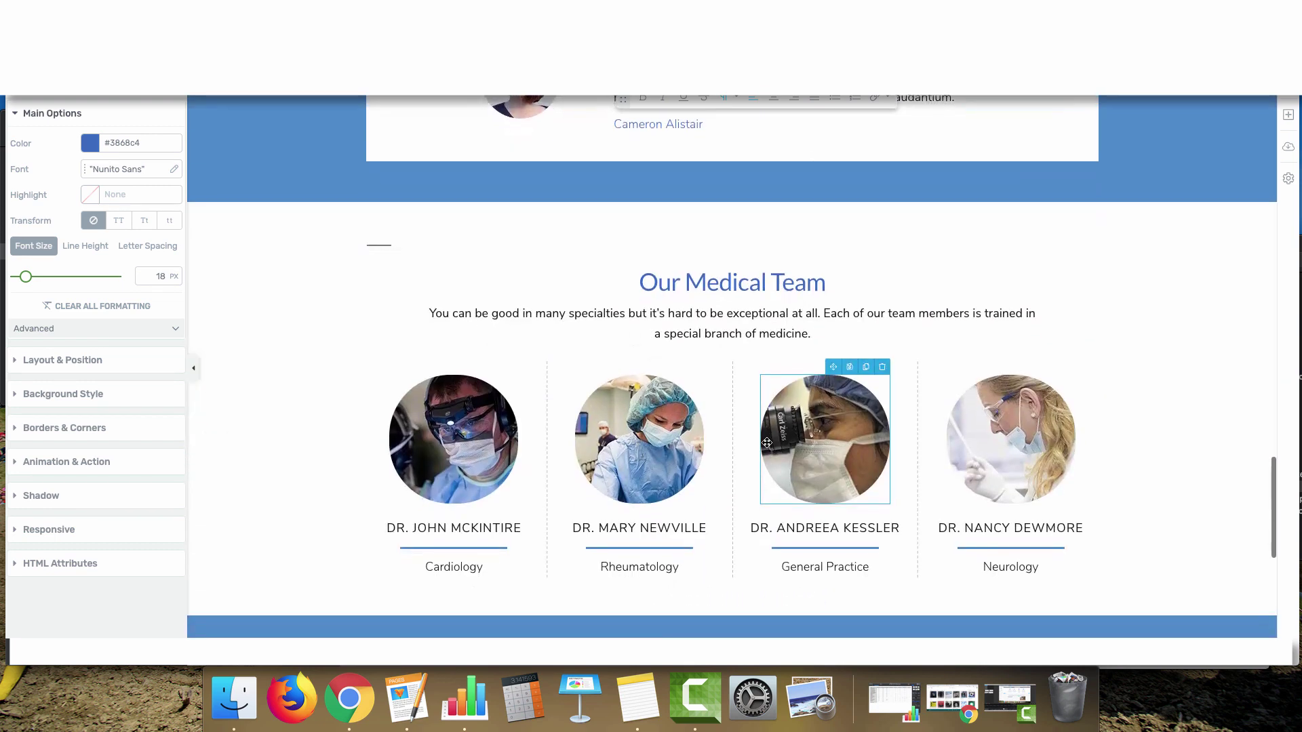
# Delete the Our Medical Team section beneath the testimonials
pyautogui.scroll(1, 791, 312)
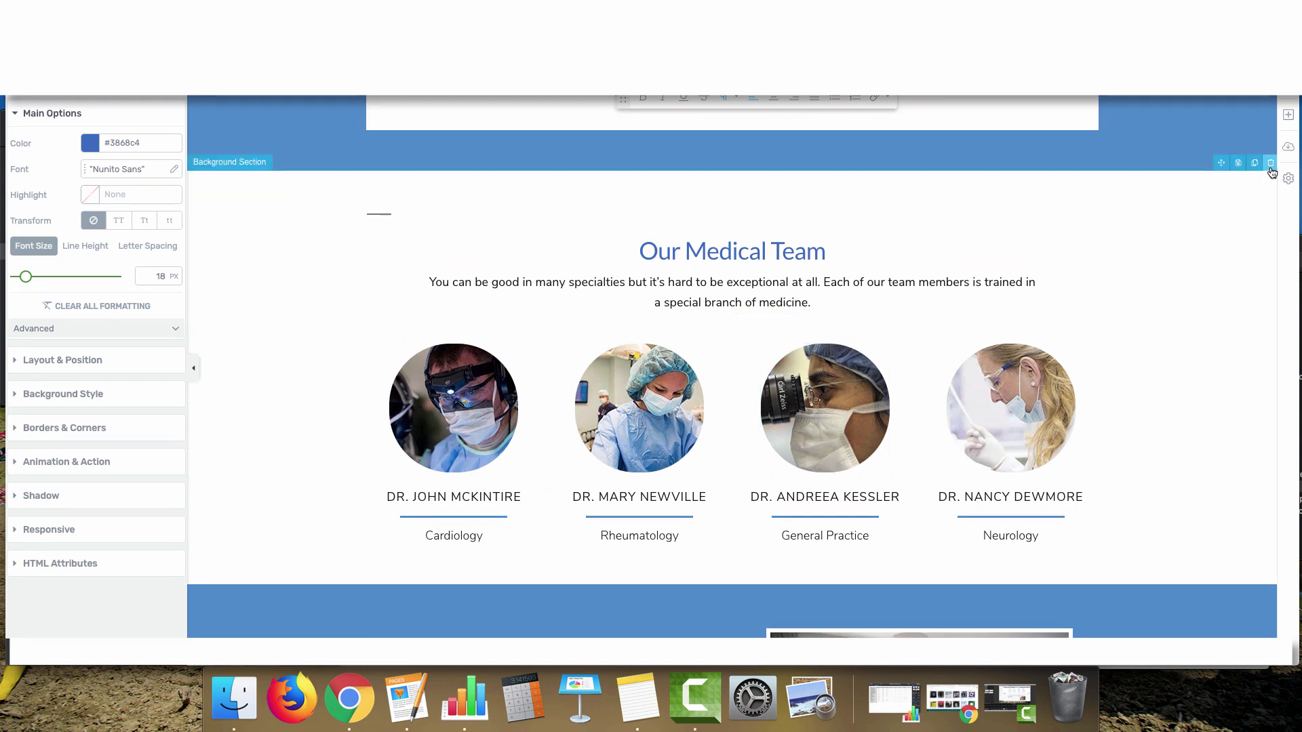
pyautogui.click(1271, 164)
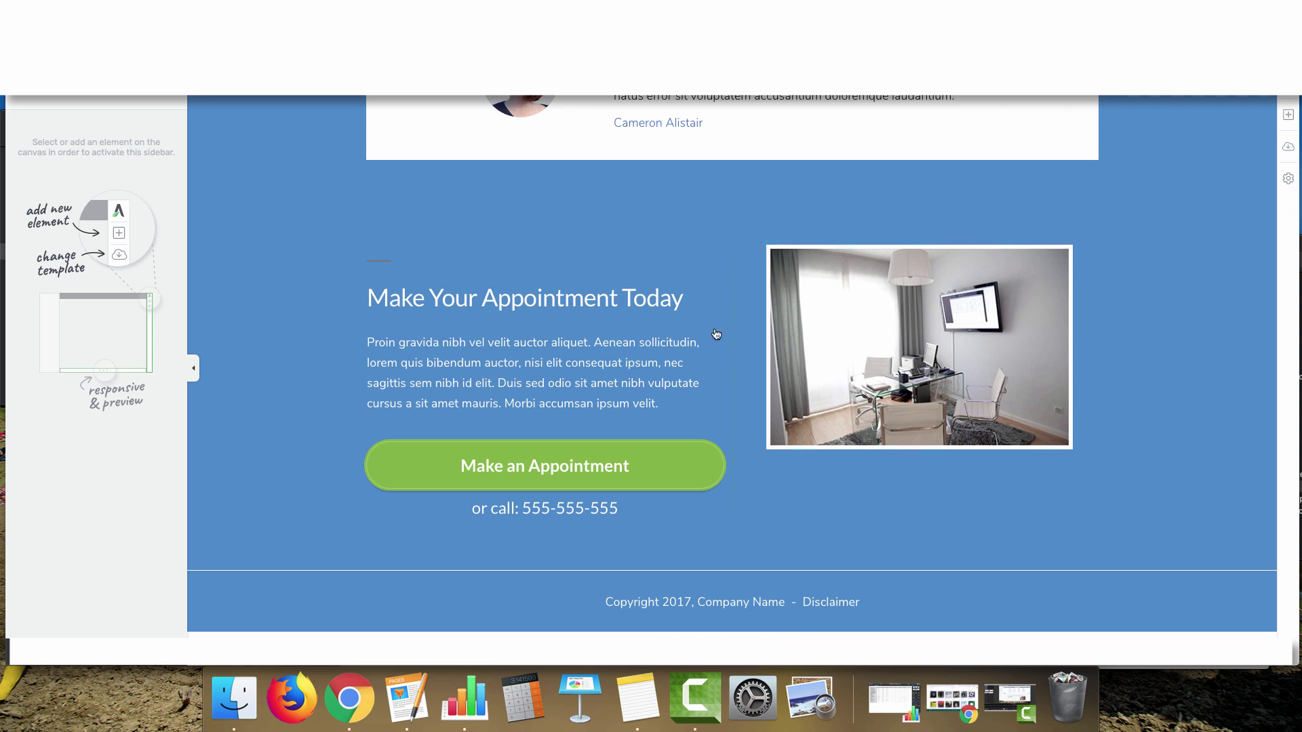
pyautogui.click(306, 233)
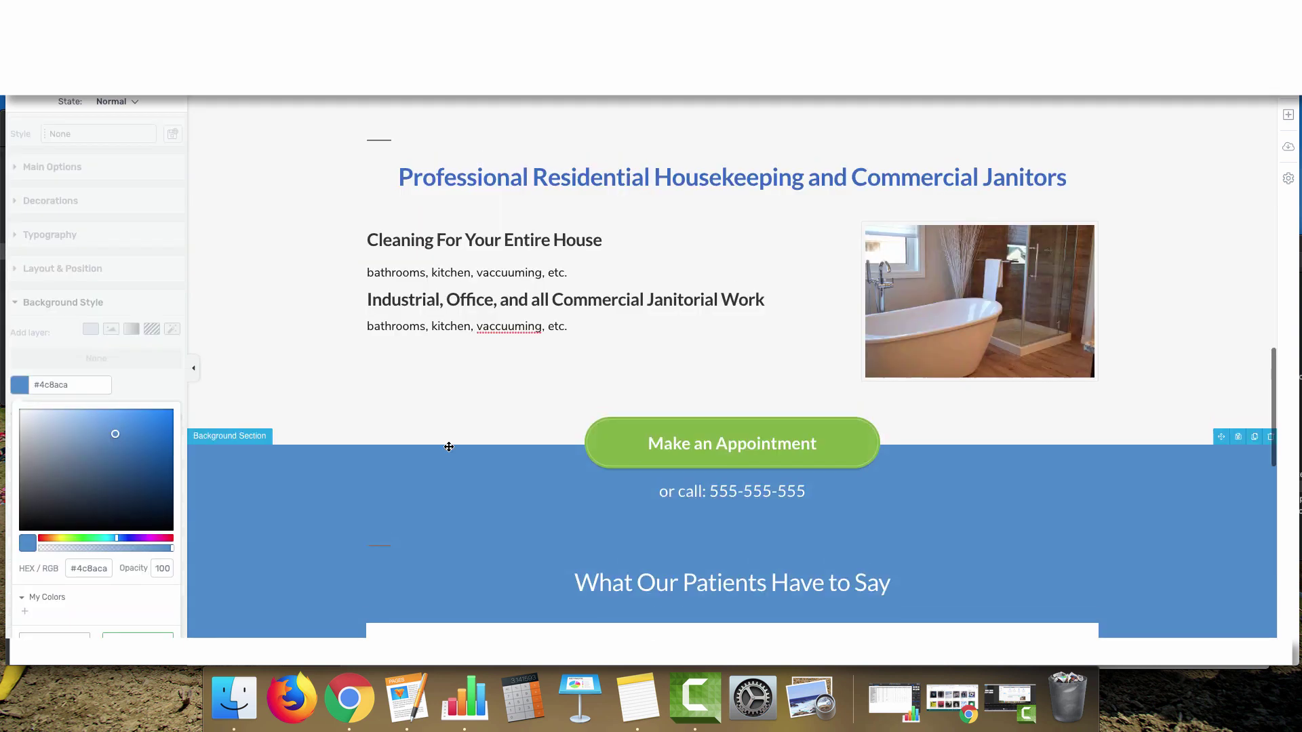
# Give the housekeeping row a #f8f8f8 background, saved as the global colour Alabaster
pyautogui.click(356, 380)
pyautogui.click(26, 296)
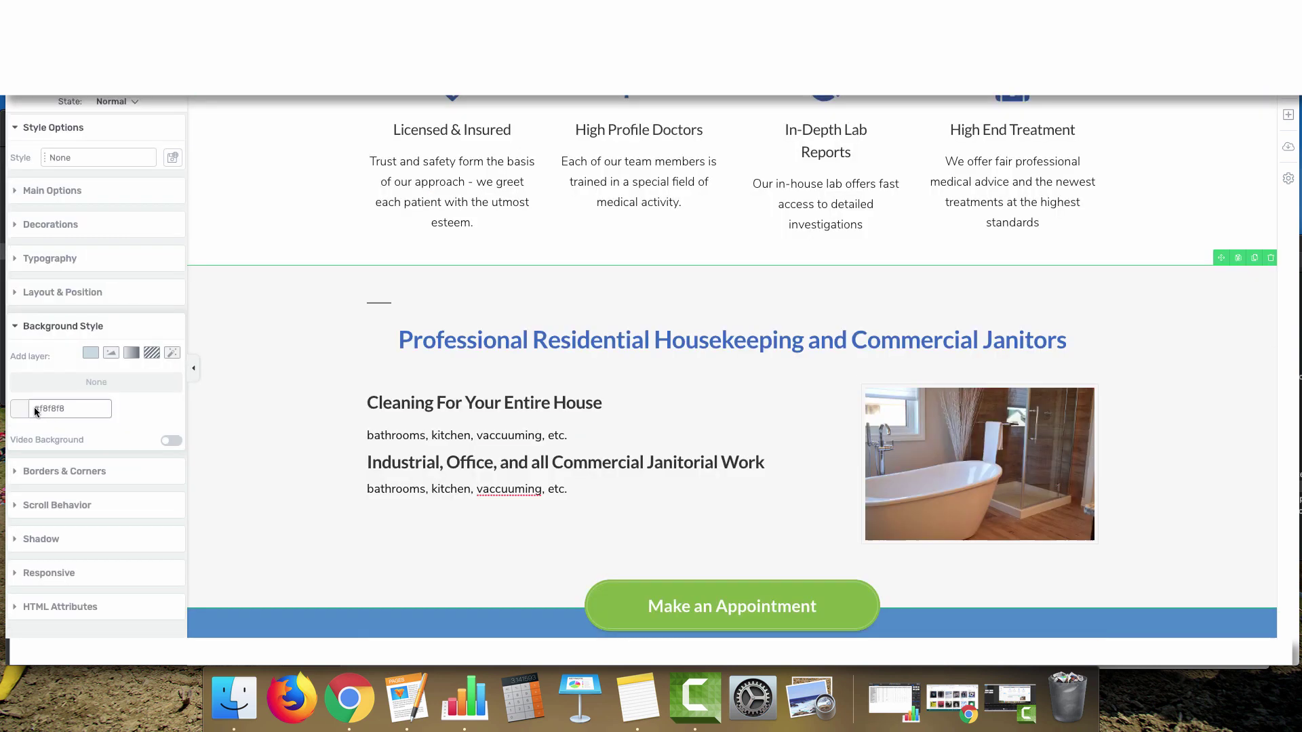
pyautogui.click(20, 385)
pyautogui.click(78, 571)
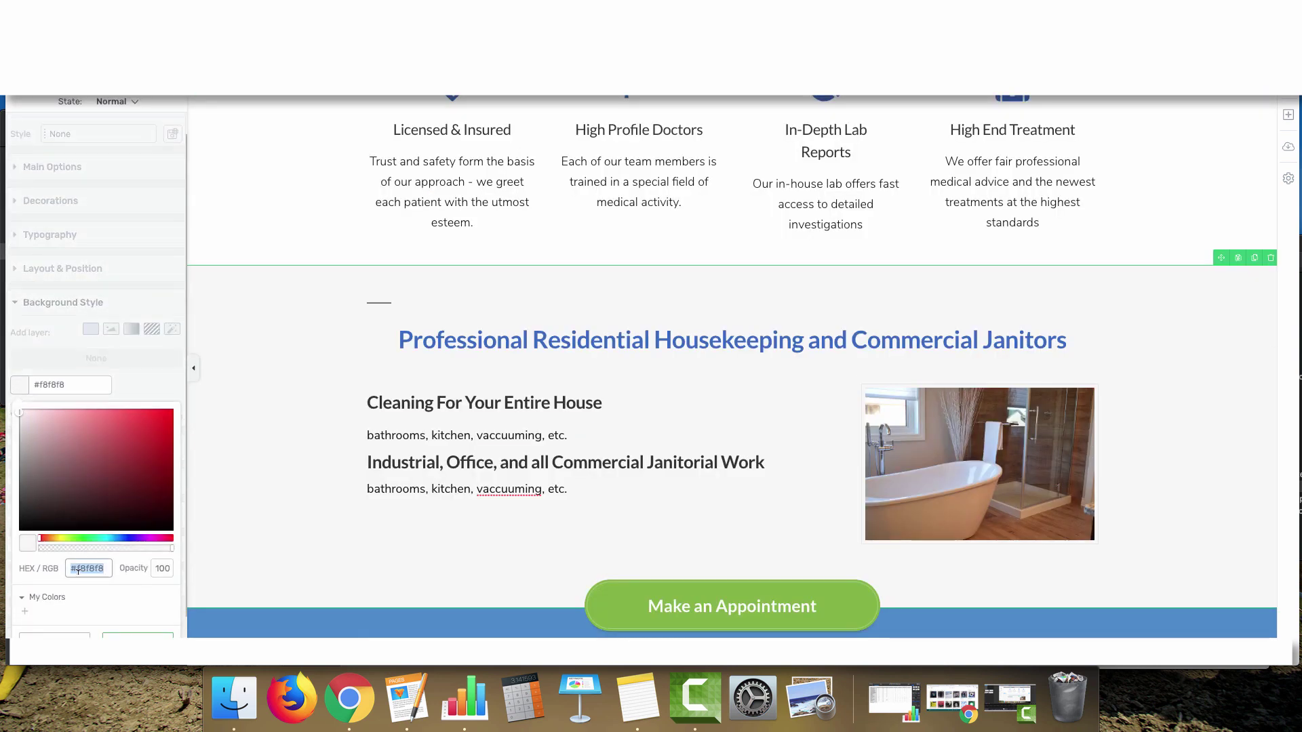
pyautogui.scroll(-1, 27, 610)
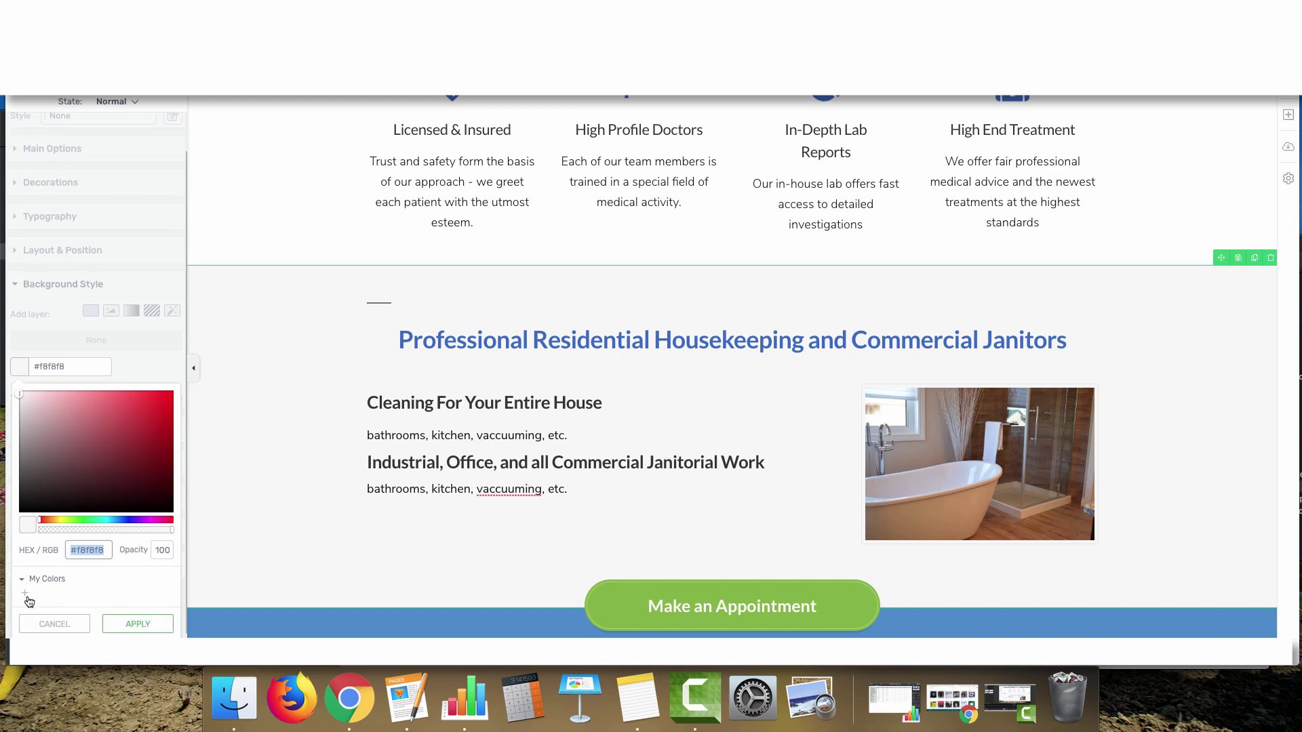
pyautogui.click(25, 593)
pyautogui.click(59, 603)
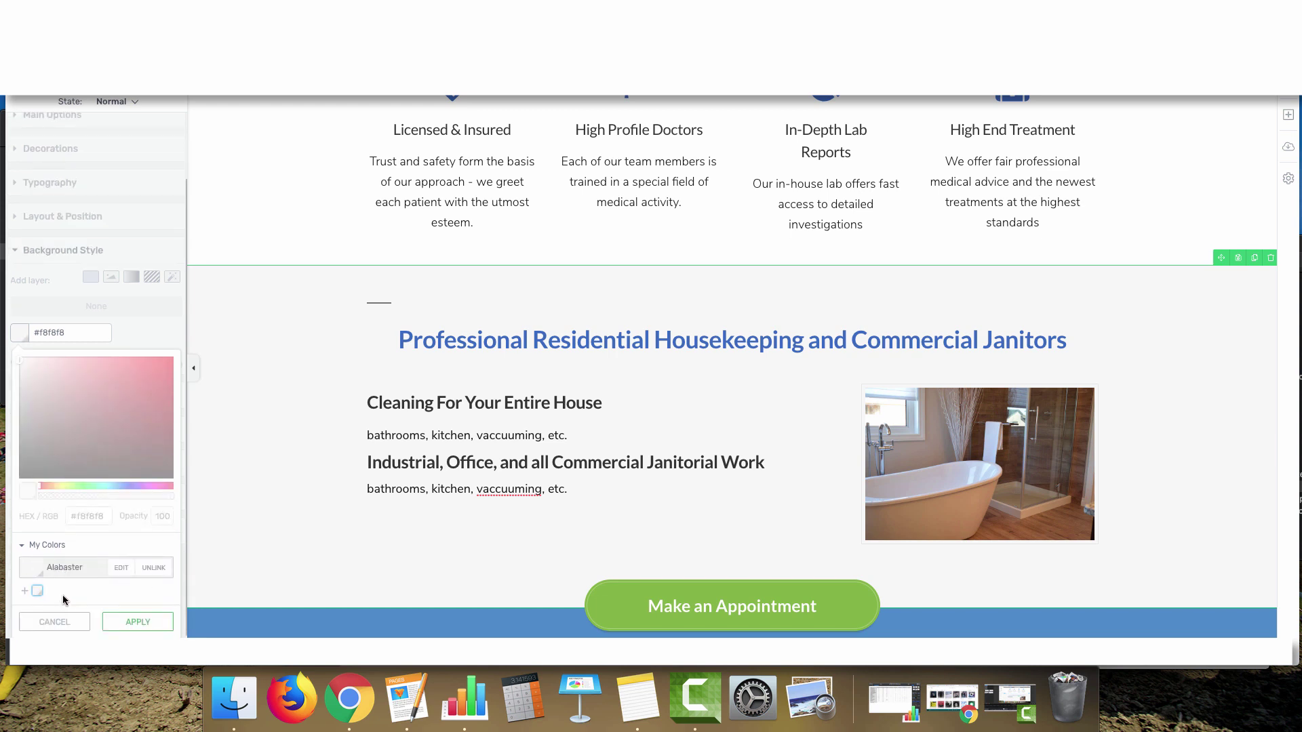
pyautogui.click(121, 622)
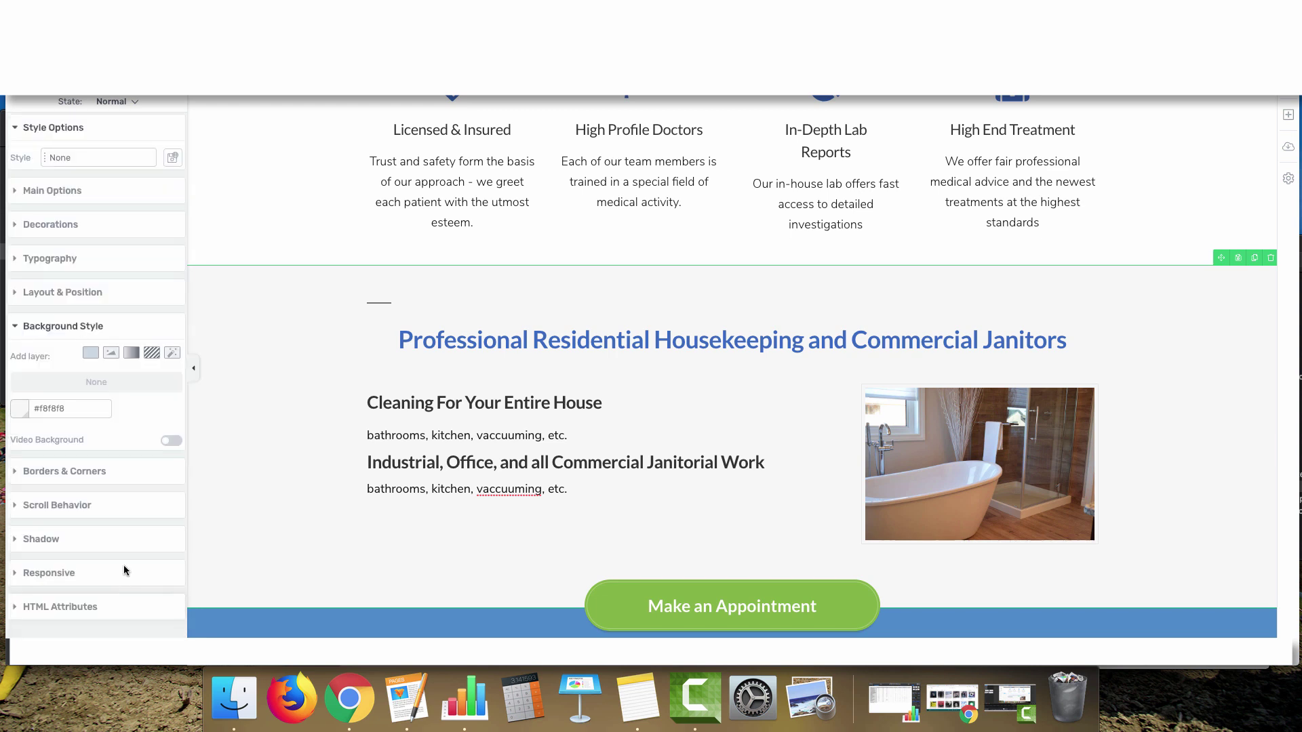
# Replace the appointment section's #4c8aca blue background with Alabaster #f8f8f8
pyautogui.scroll(-10, 293, 450)
pyautogui.scroll(-5, 301, 457)
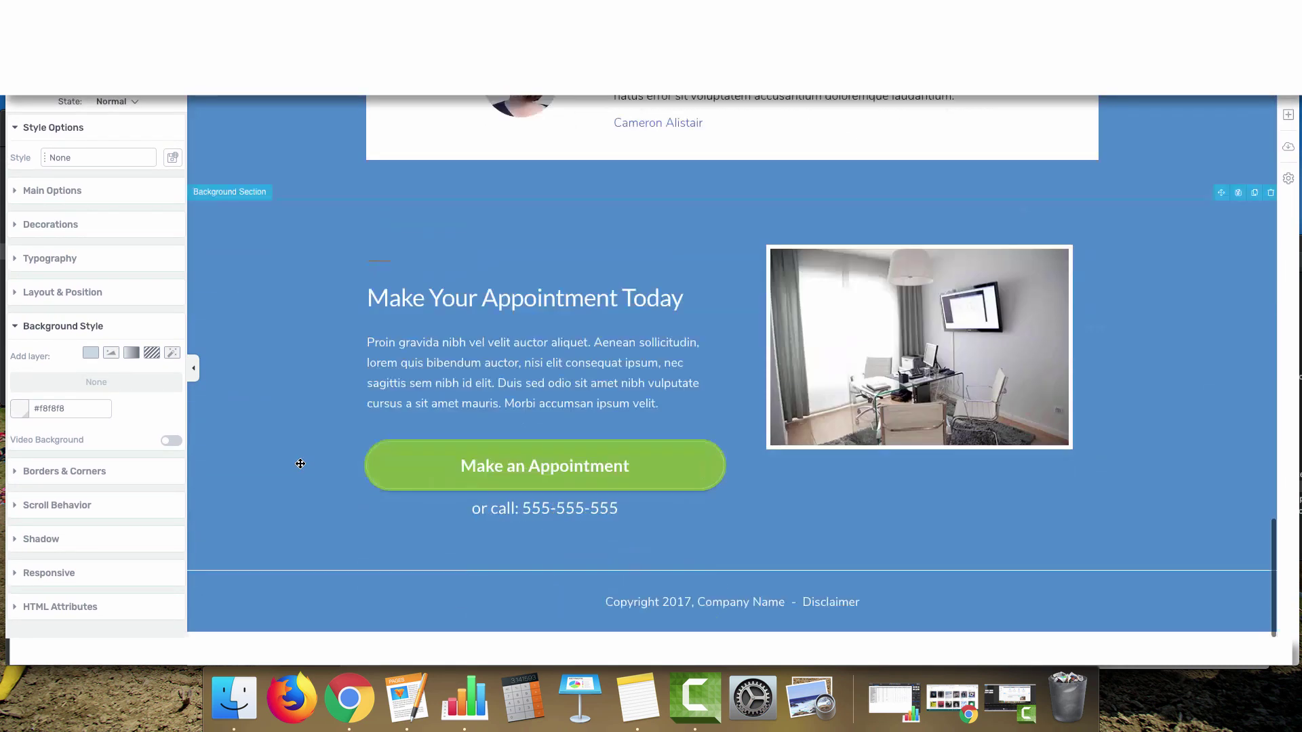
pyautogui.click(285, 360)
pyautogui.click(20, 408)
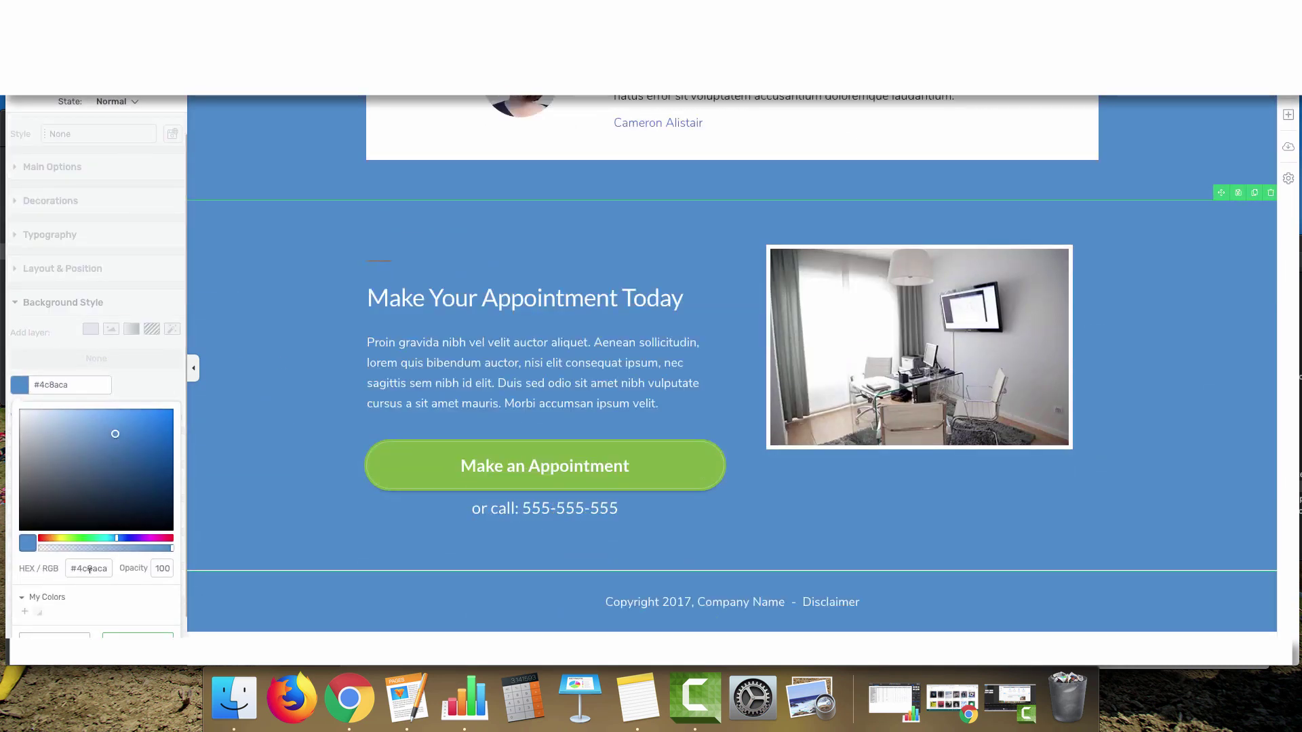
pyautogui.moveTo(70, 570); pyautogui.dragTo(109, 570)
pyautogui.write('#f8f8f8')
pyautogui.click(38, 593)
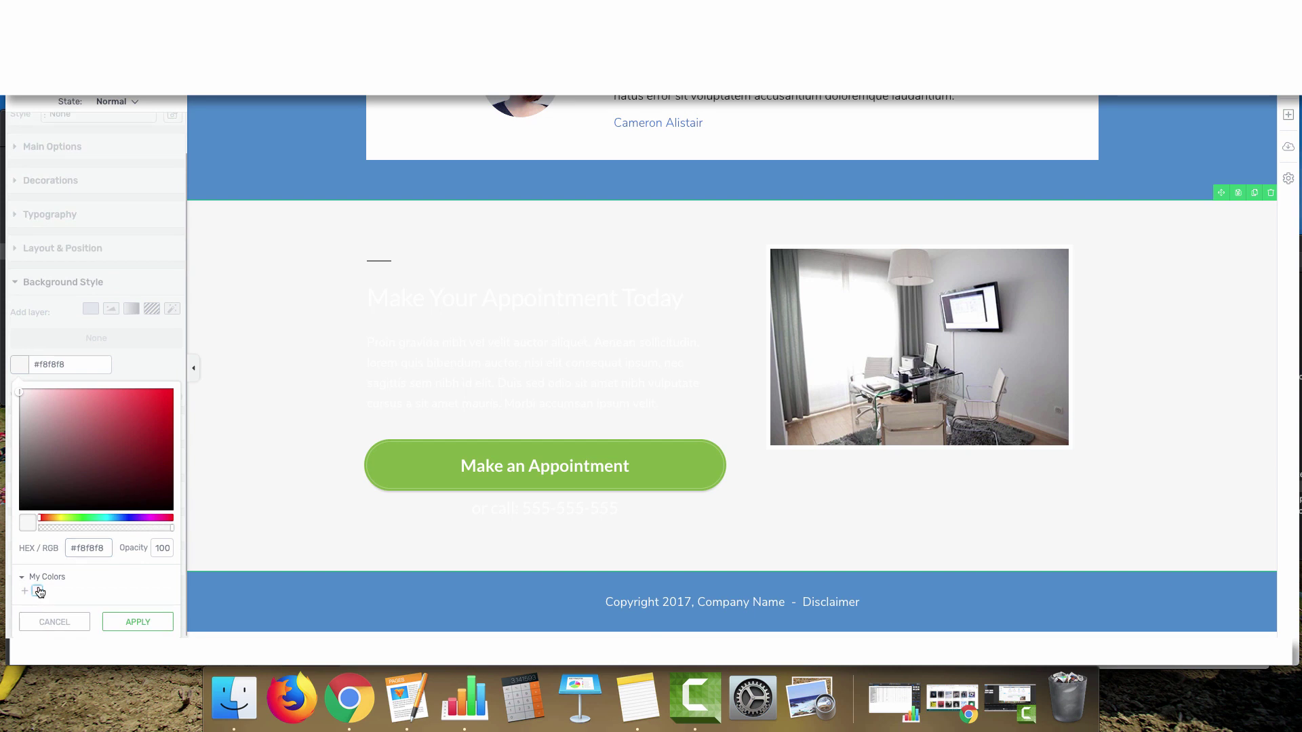
pyautogui.click(127, 621)
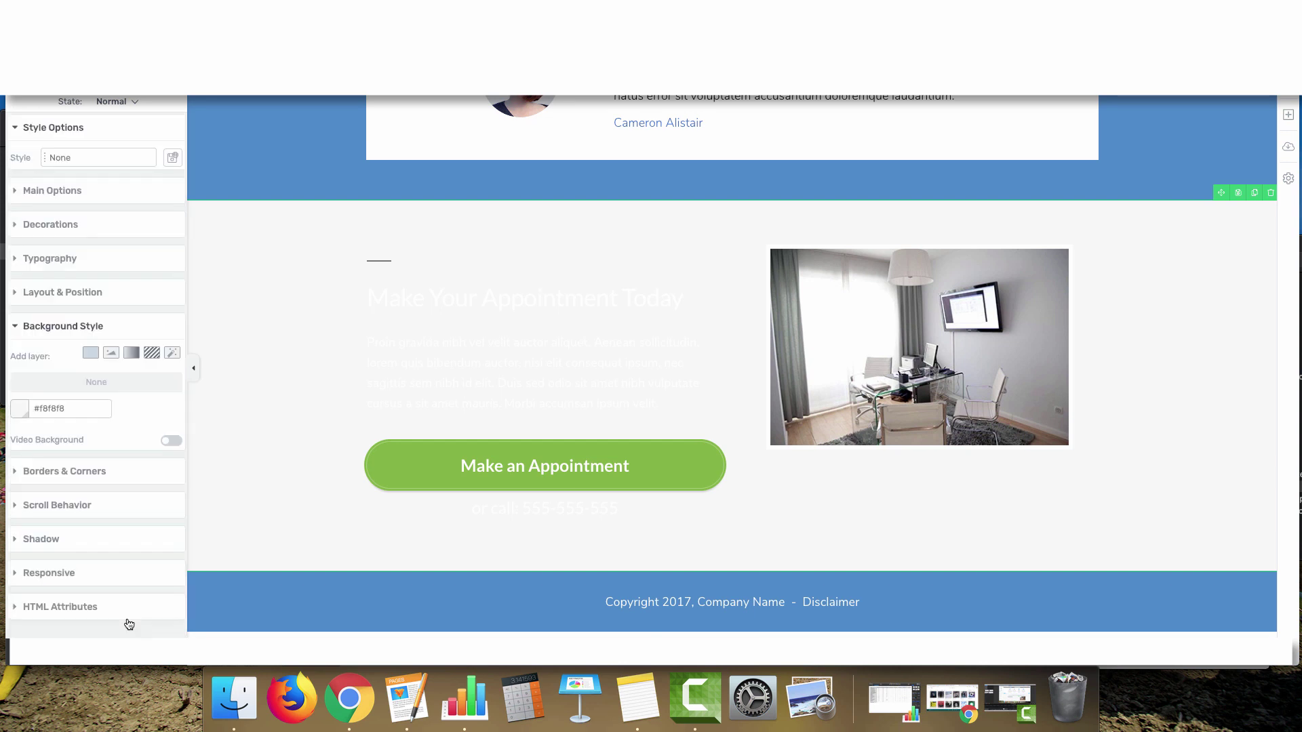
# Select the 'Make Your Appointment Today' heading and the paragraph below it
pyautogui.click(462, 292)
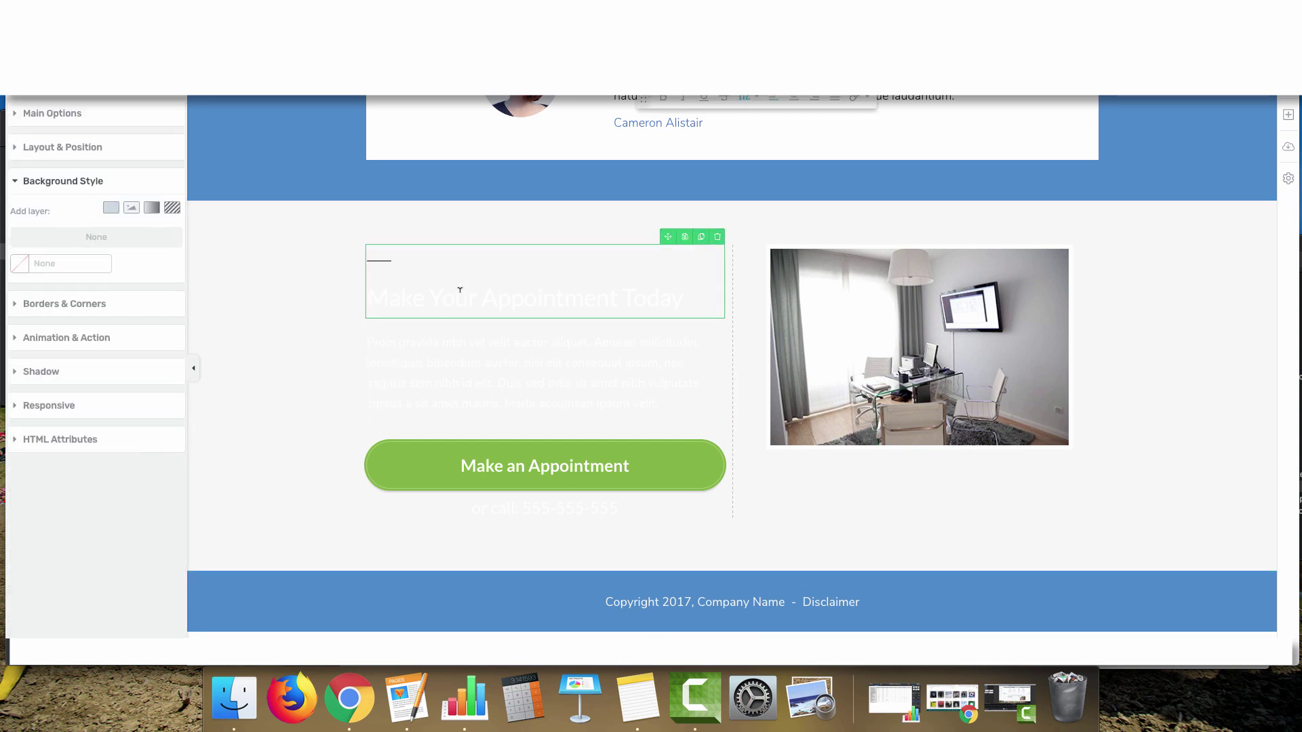
pyautogui.tripleClick(460, 291)
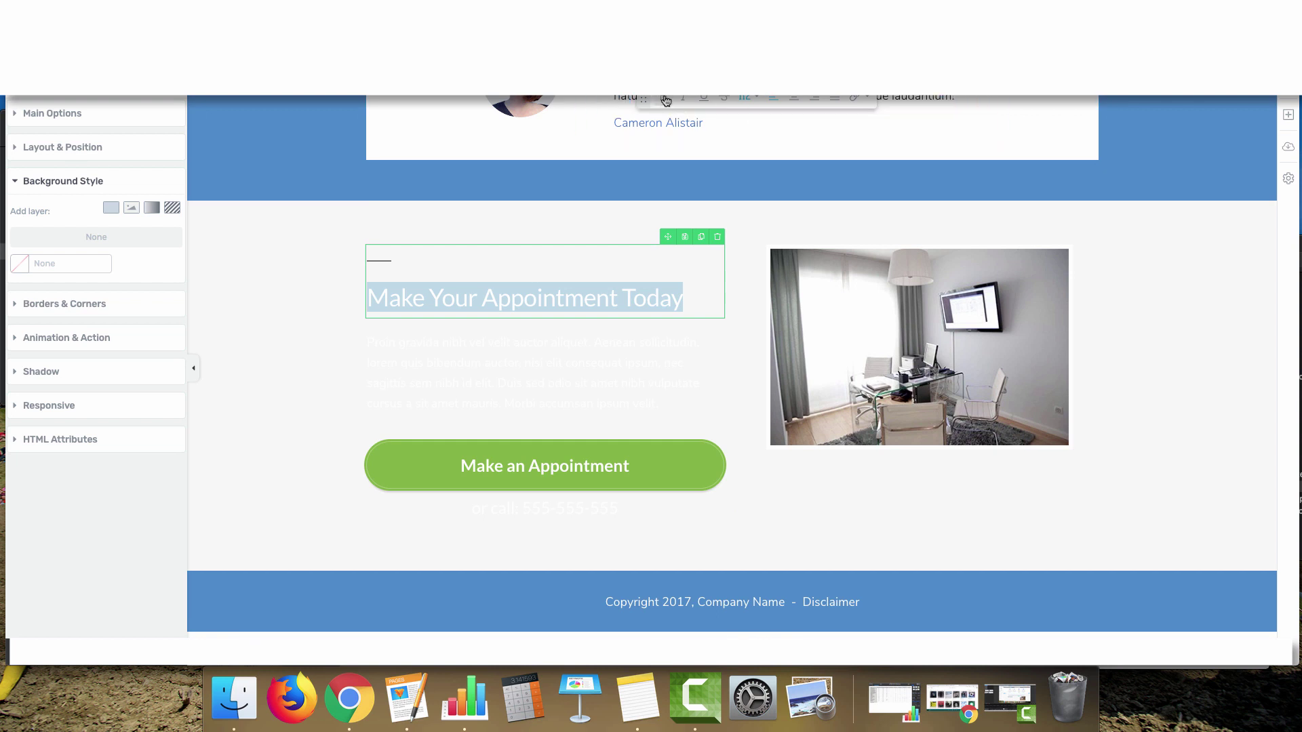
pyautogui.click(387, 365)
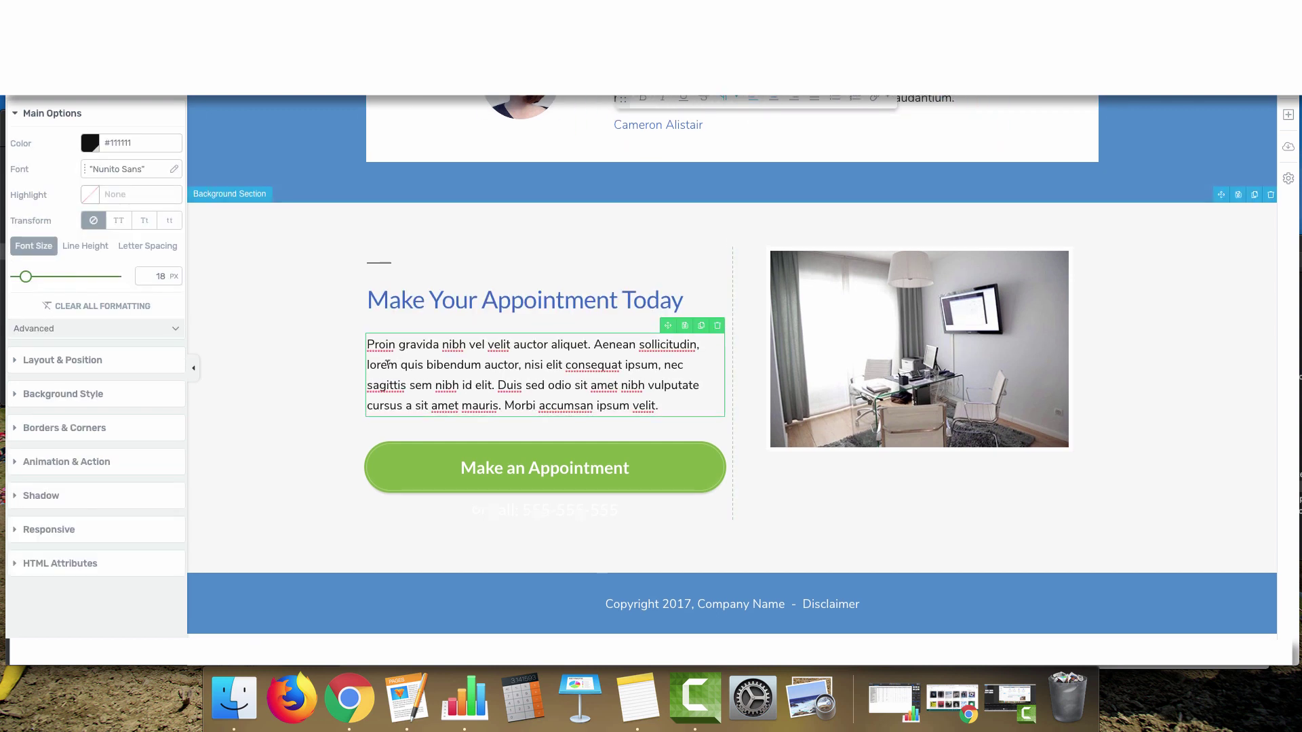
# Replace the right-column office photo with a Google Map addressed 'my bsiness listin'
pyautogui.click(847, 348)
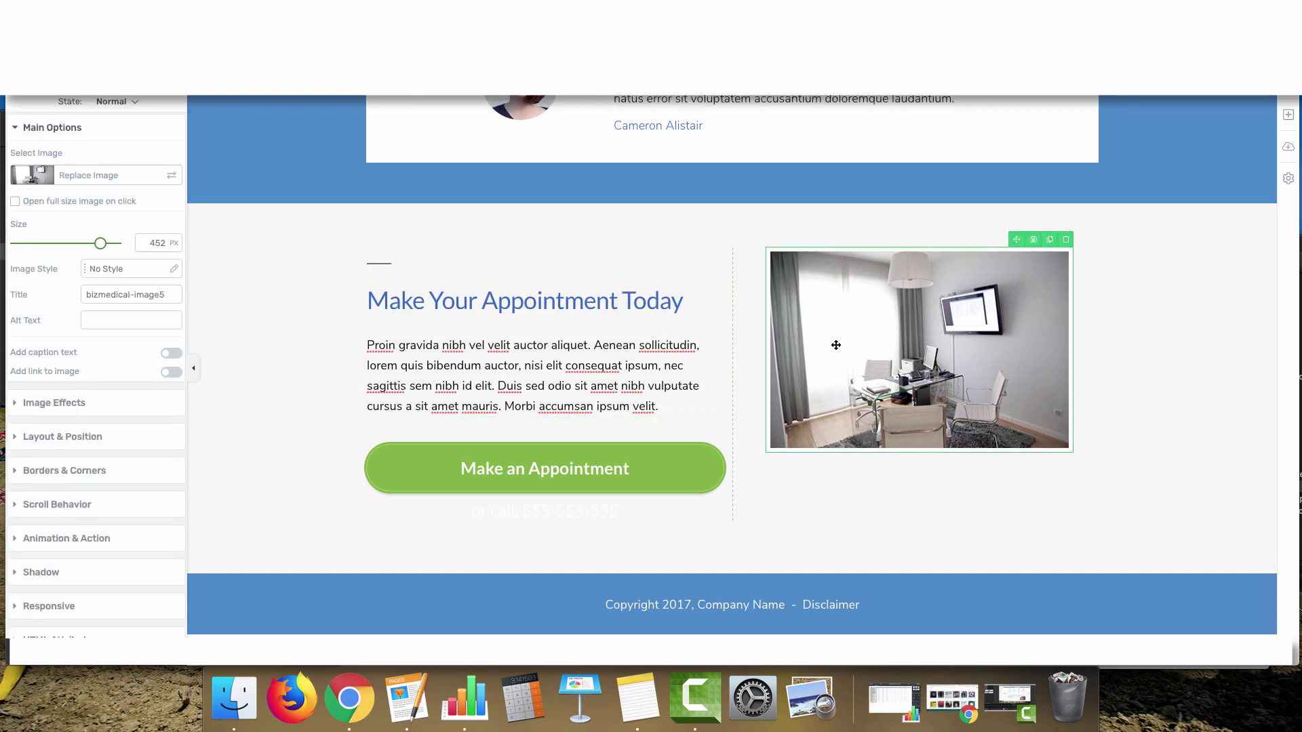
pyautogui.click(1066, 240)
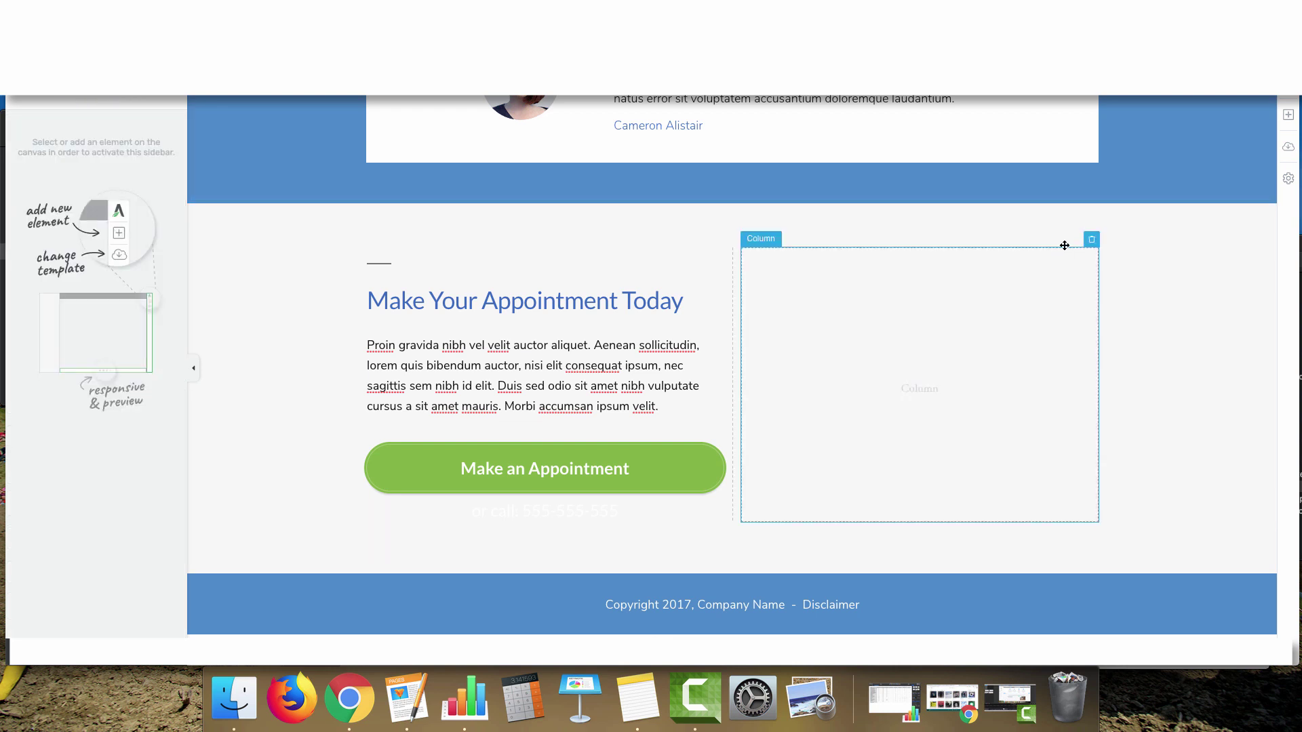
pyautogui.click(1289, 114)
pyautogui.write('map')
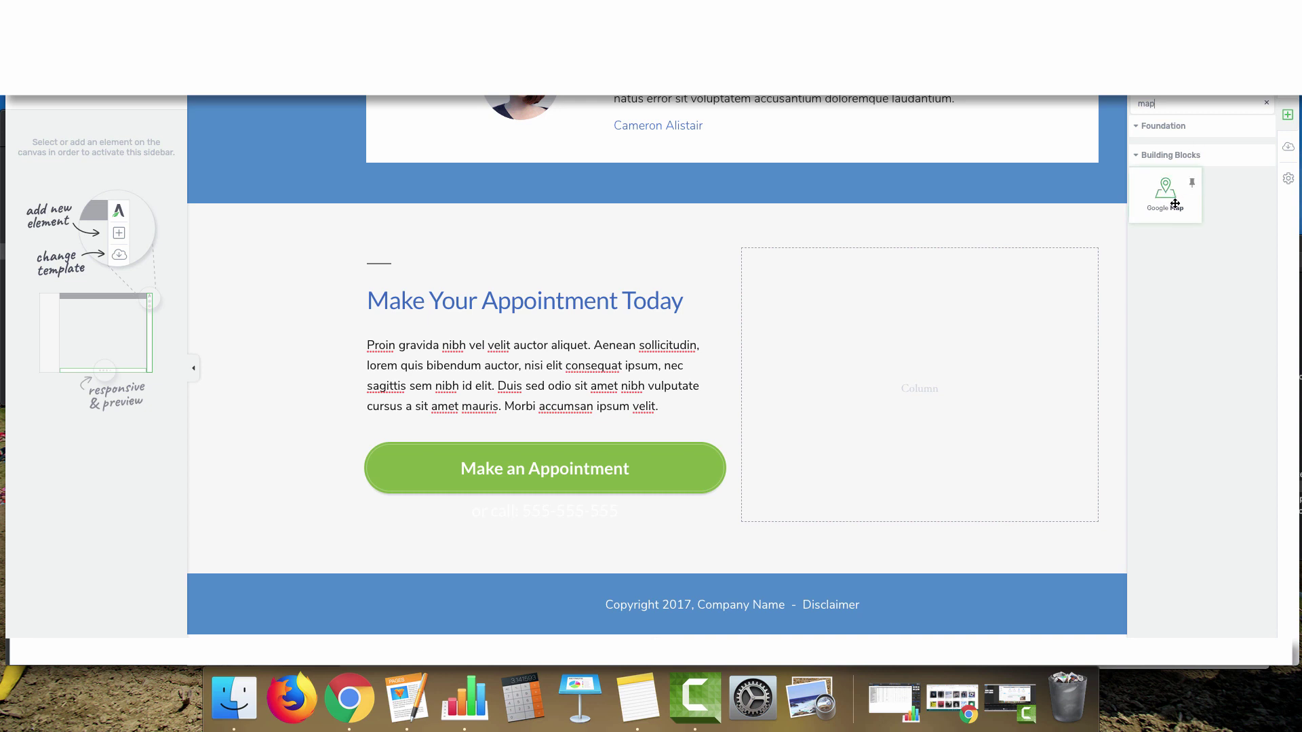
pyautogui.moveTo(1165, 193); pyautogui.dragTo(902, 360)
pyautogui.tripleClick(108, 143)
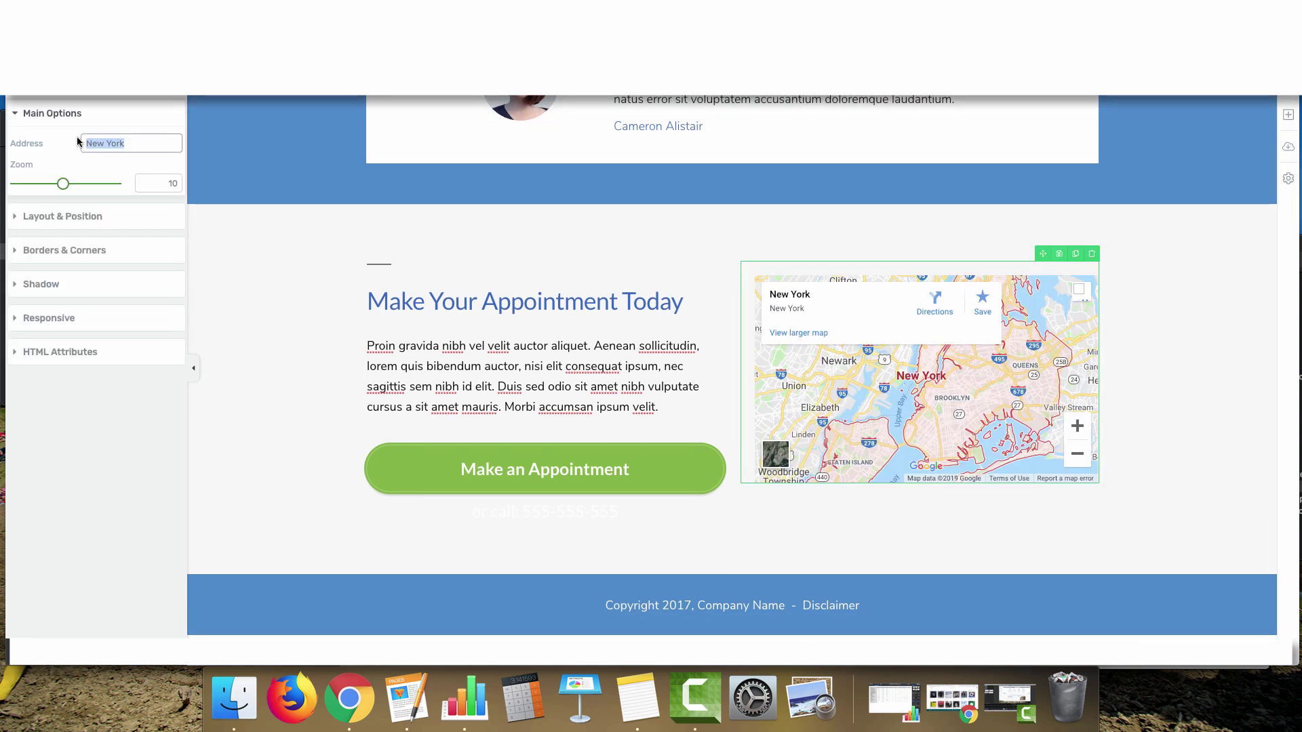
pyautogui.write('my bsiness listing')
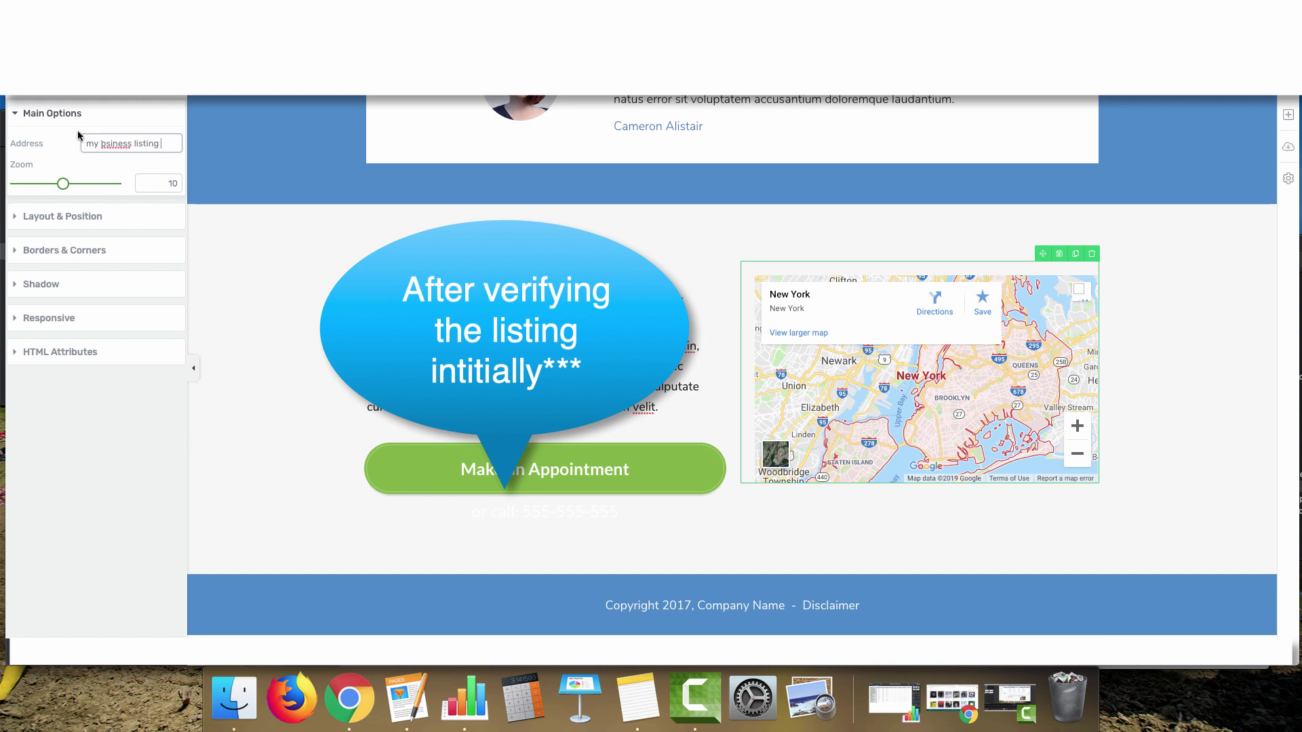
pyautogui.click(1288, 115)
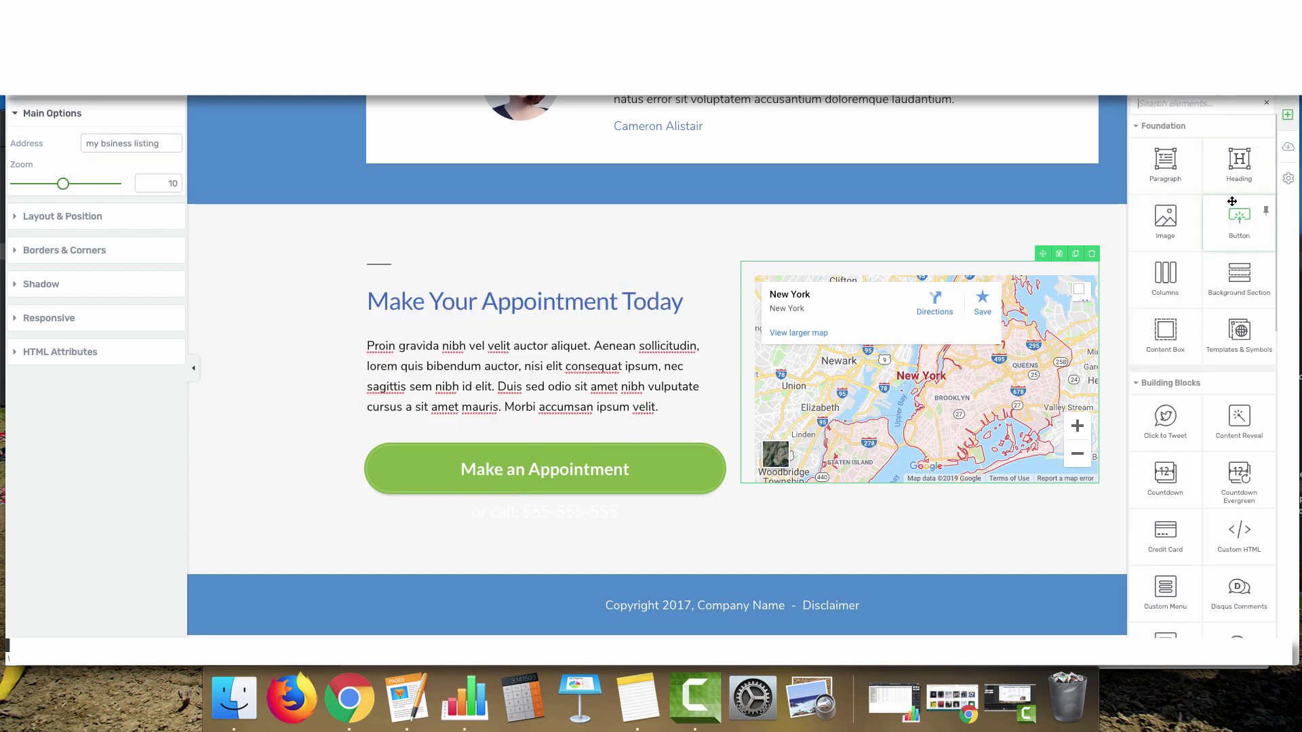
pyautogui.write('html')
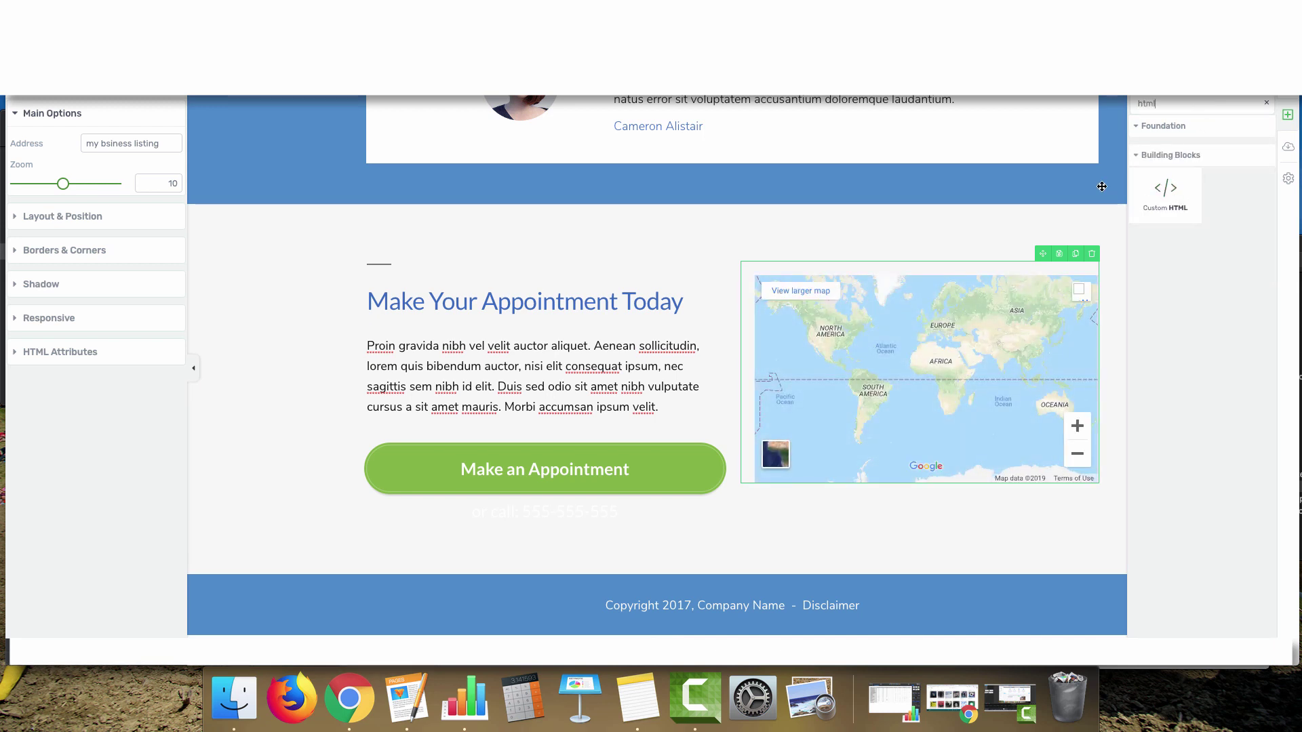
# Add an empty Custom HTML block, delete the Google Map, and move the block into the right column
pyautogui.moveTo(1165, 189)
pyautogui.mouseDown()
pyautogui.moveTo(902, 453)
pyautogui.moveTo(970, 481)
pyautogui.mouseUp()
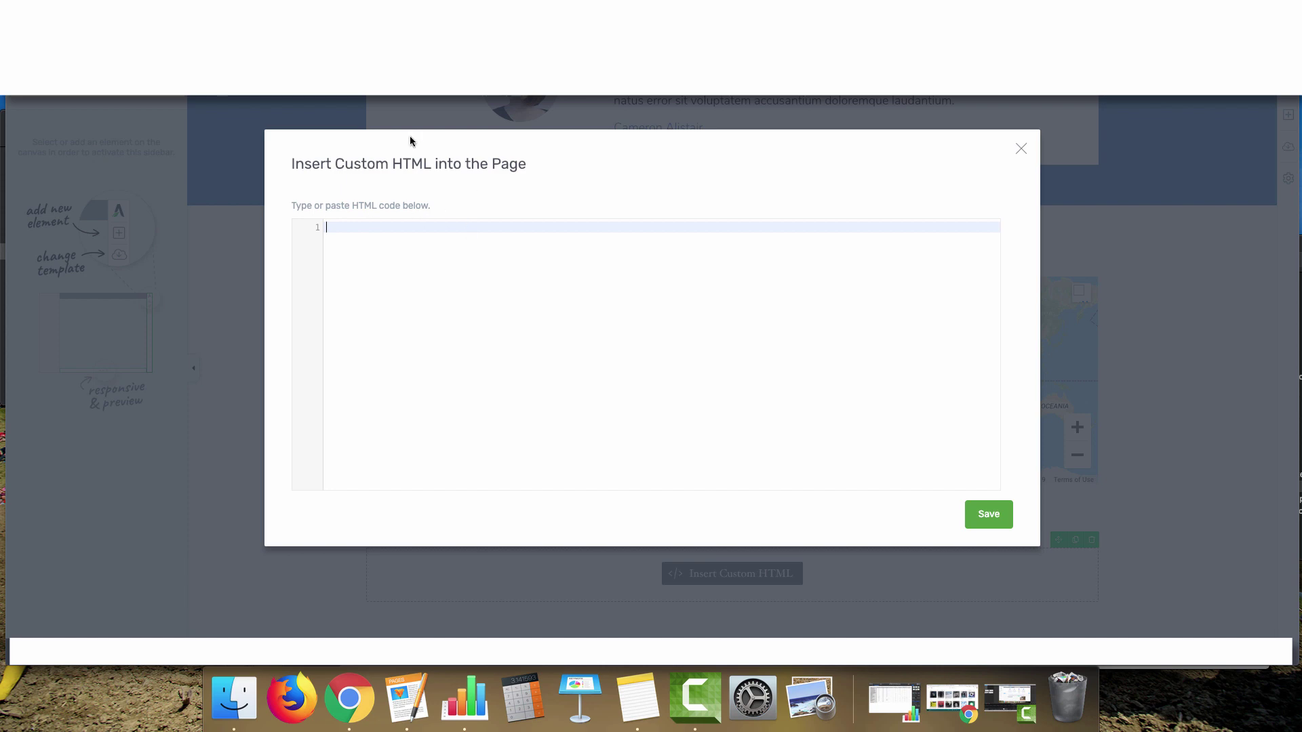
pyautogui.click(1021, 148)
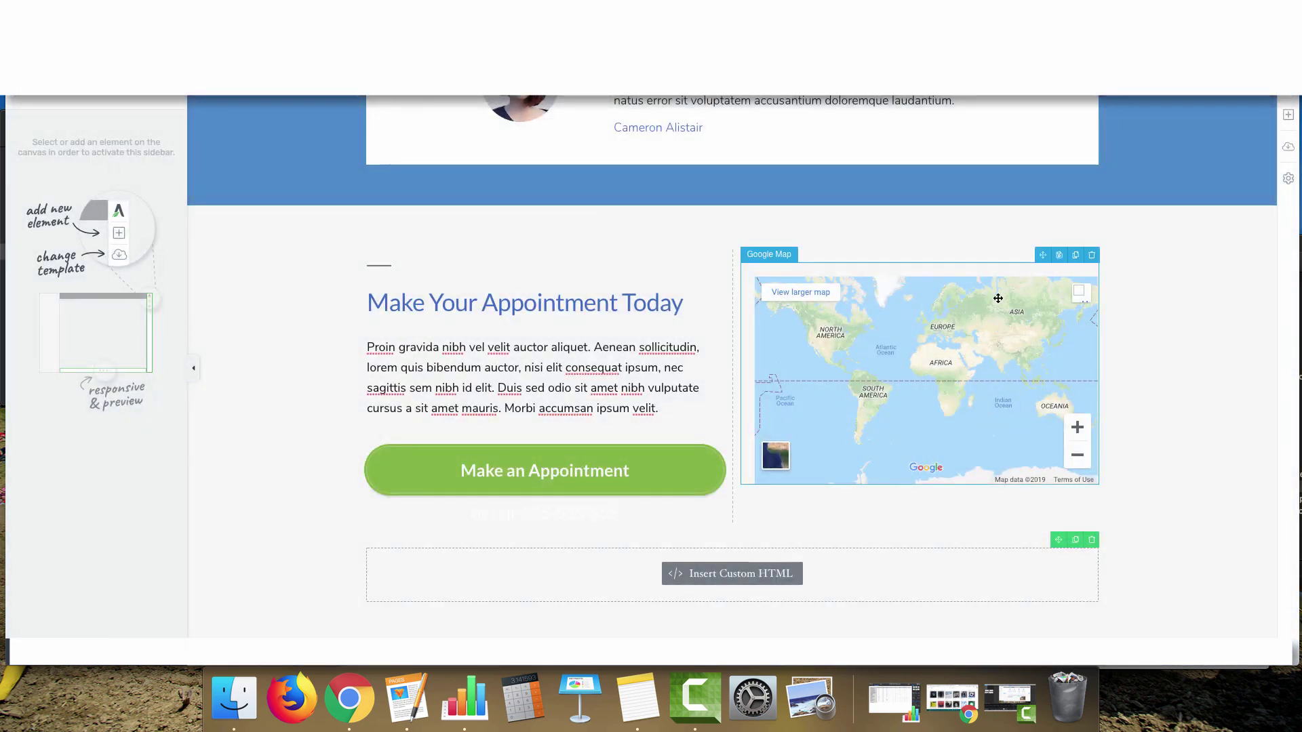
pyautogui.click(1069, 298)
pyautogui.click(1092, 255)
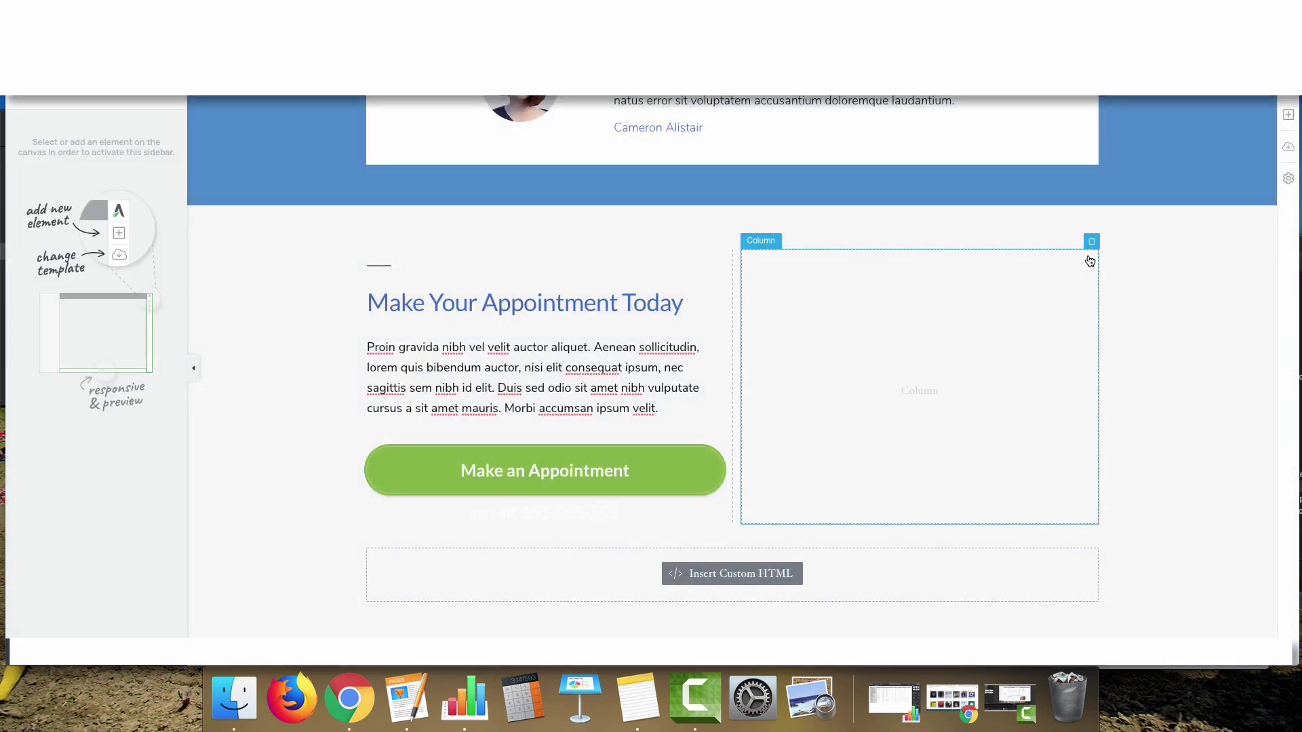
pyautogui.click(703, 576)
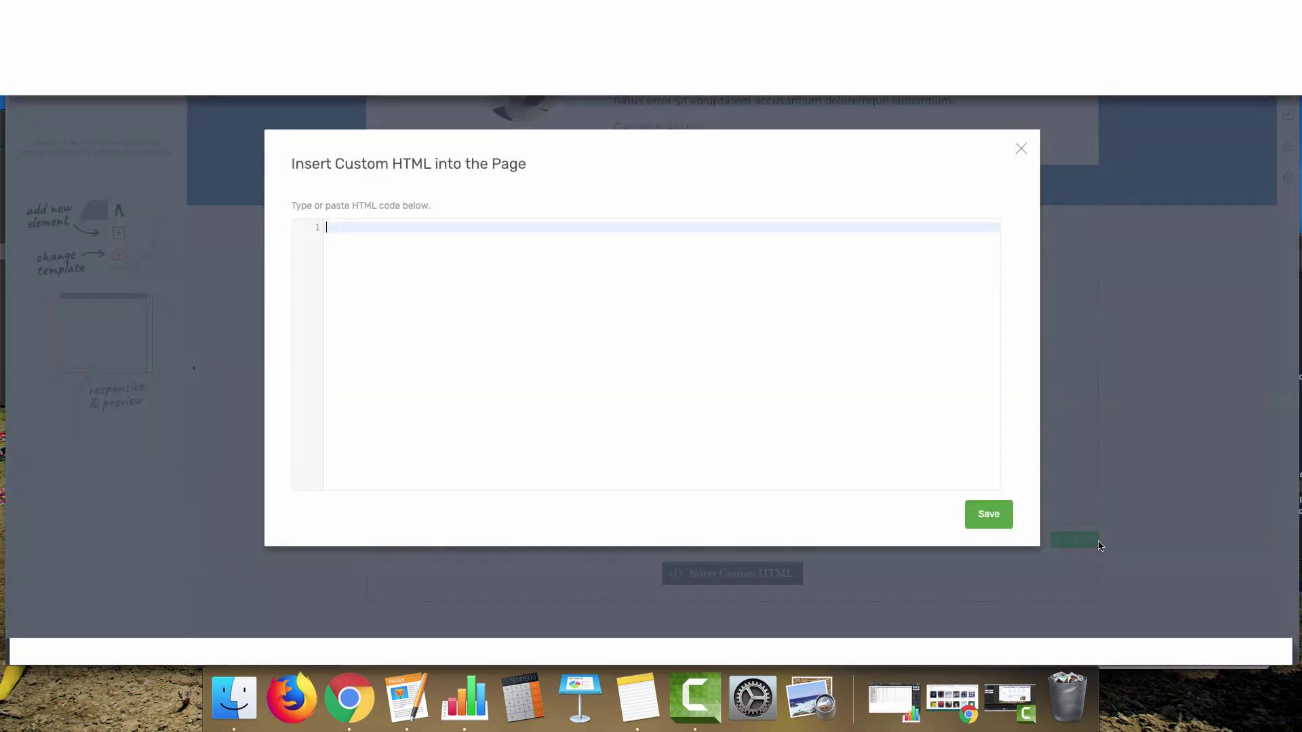
pyautogui.click(1021, 148)
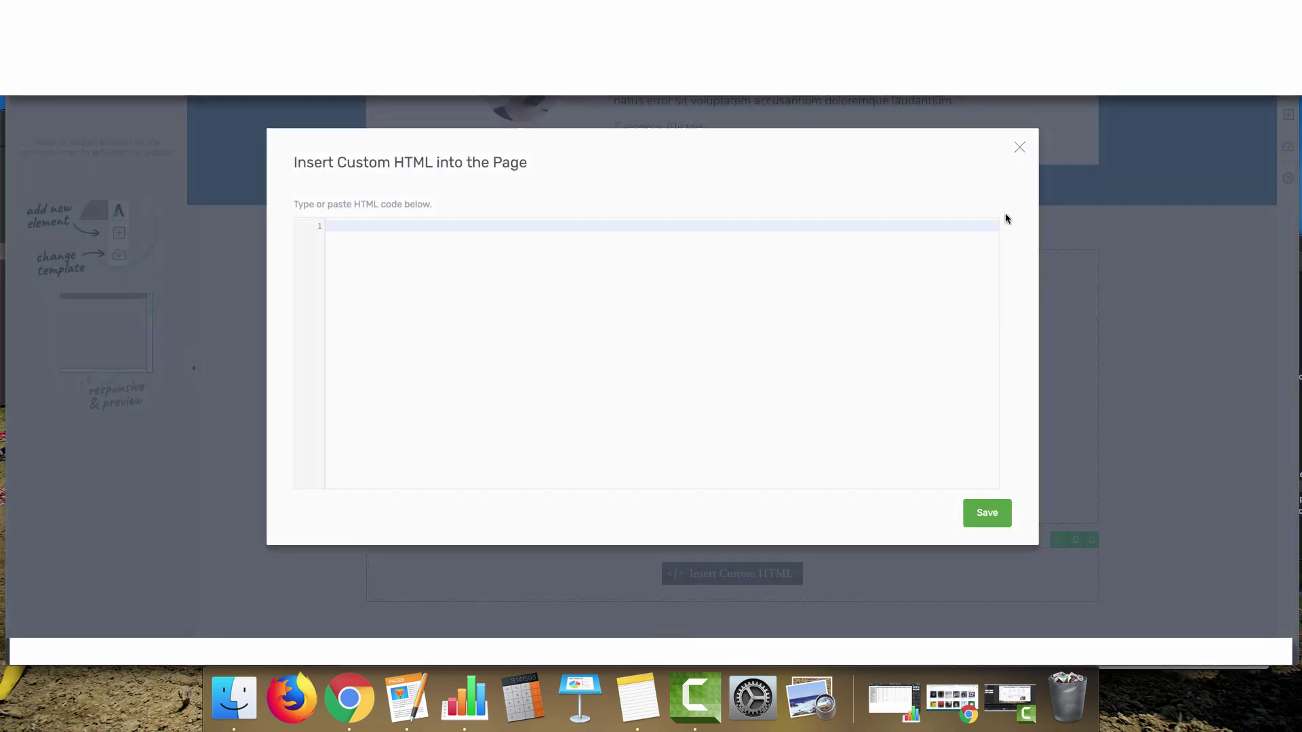
pyautogui.moveTo(1059, 540); pyautogui.dragTo(923, 391)
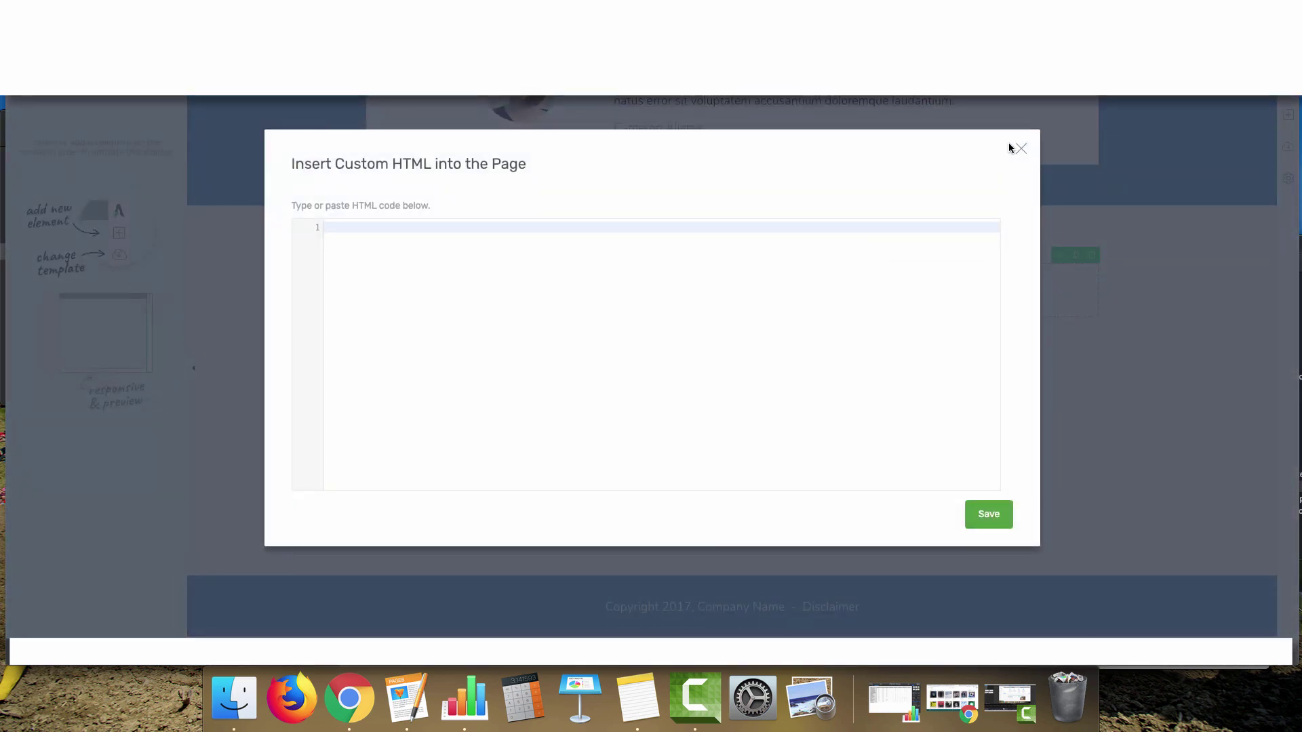
pyautogui.click(1022, 149)
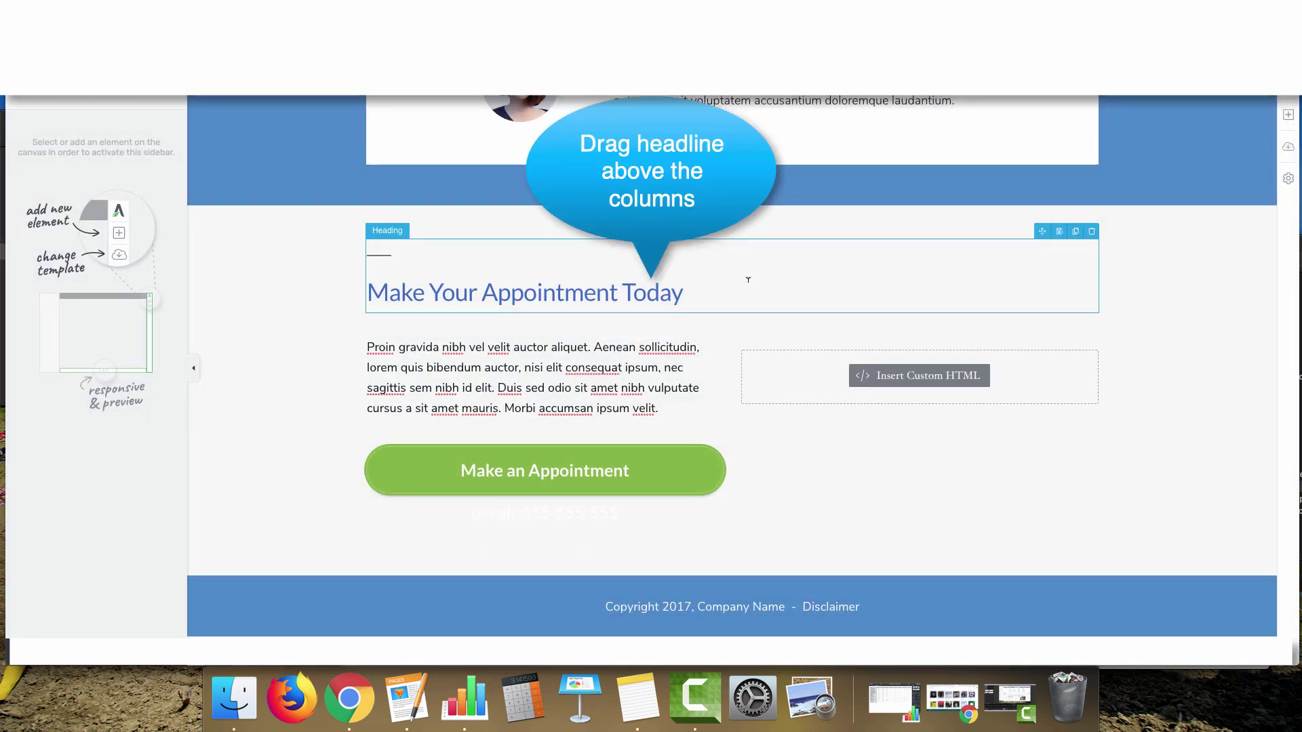
# Rewrite the heading as 'Here To Help With Your Cleaning When You Need it Most'
pyautogui.click(709, 287)
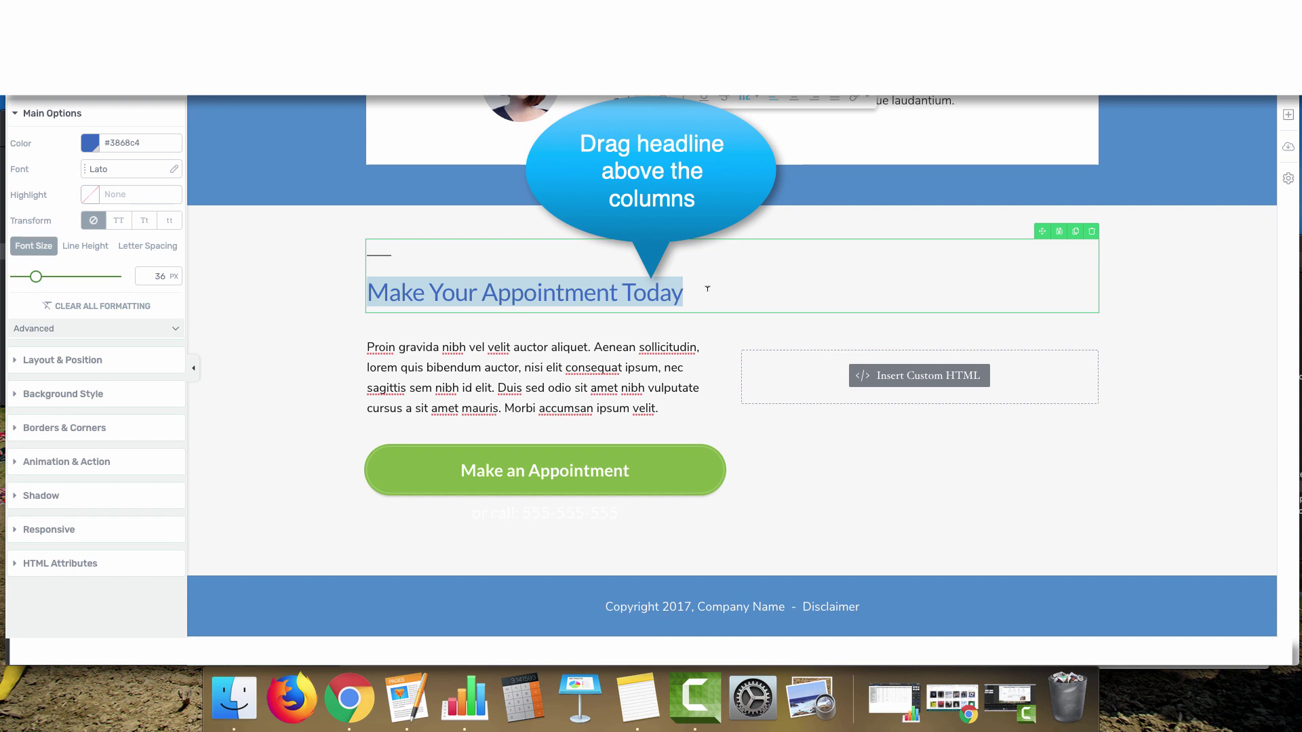
pyautogui.write('Y')
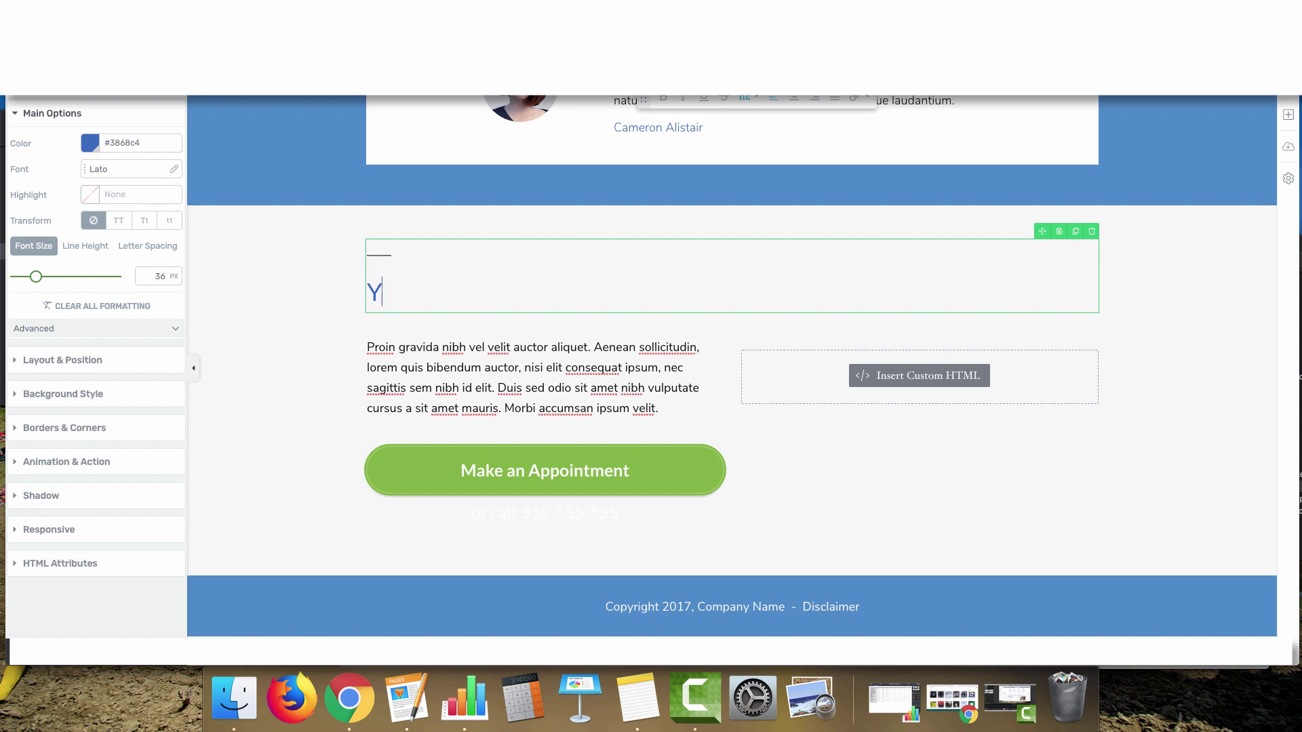
pyautogui.press('BackSpace')
pyautogui.write('Here To Help W')
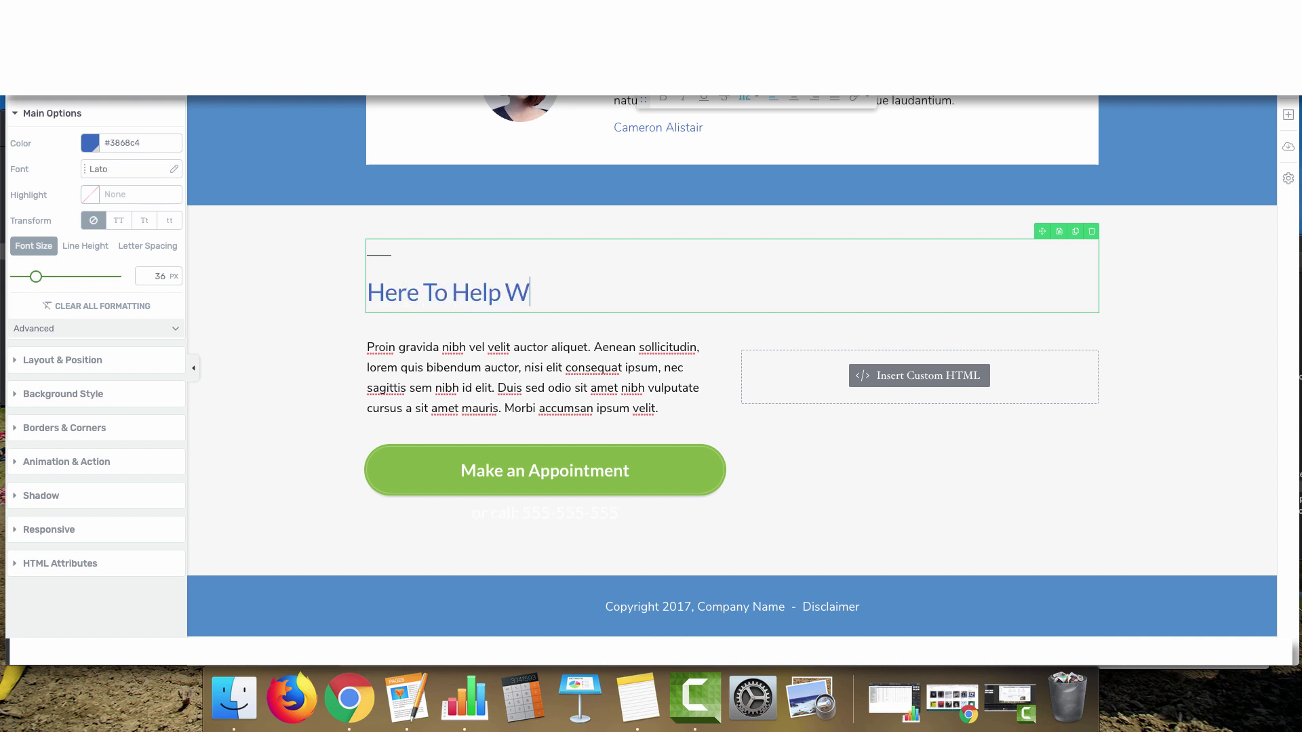
pyautogui.write('hen You Need it ')
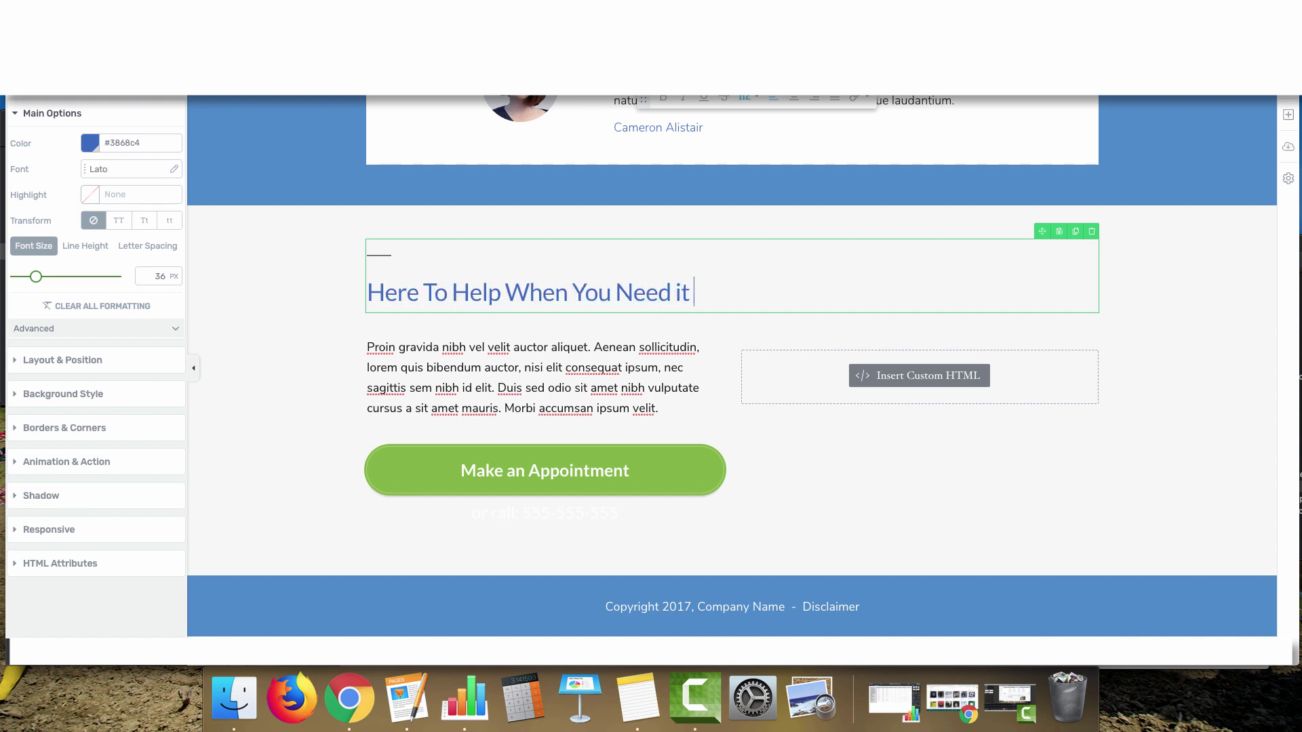
pyautogui.write('Most')
pyautogui.click(517, 287)
pyautogui.write('With Your C')
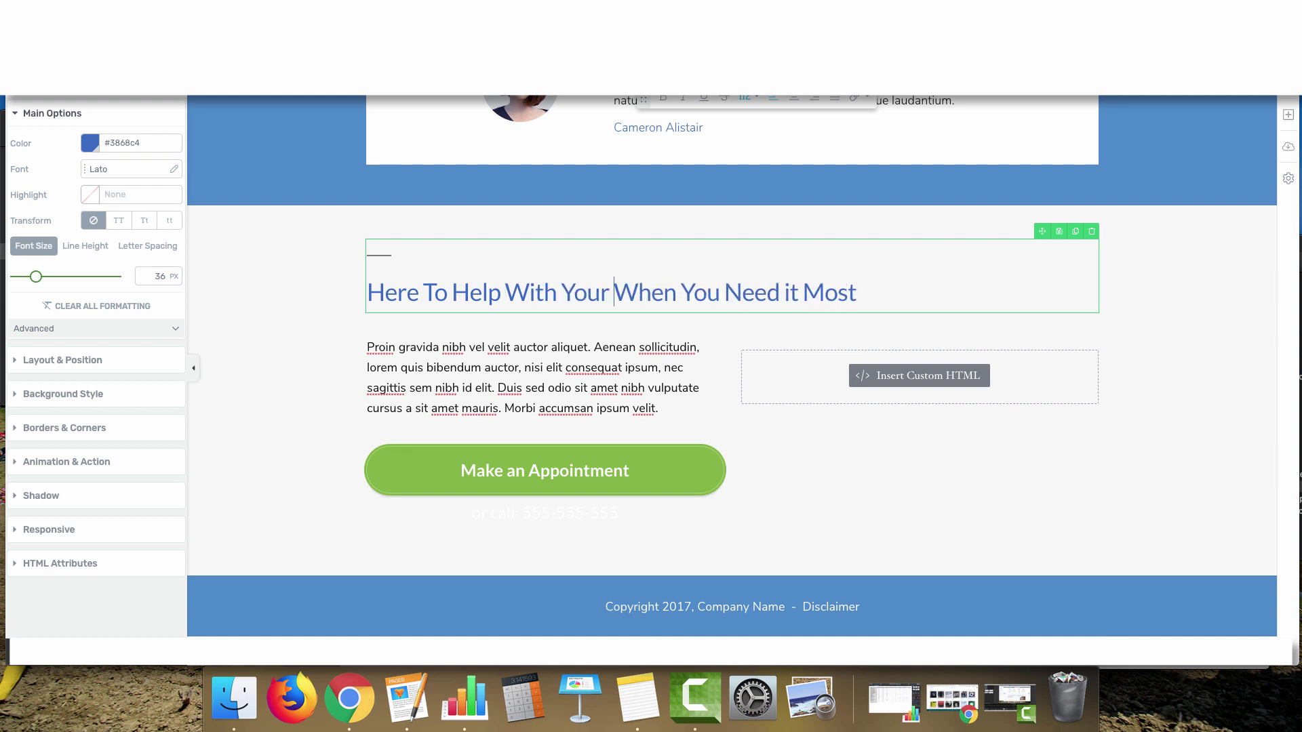
pyautogui.write('leaning')
pyautogui.click(631, 392)
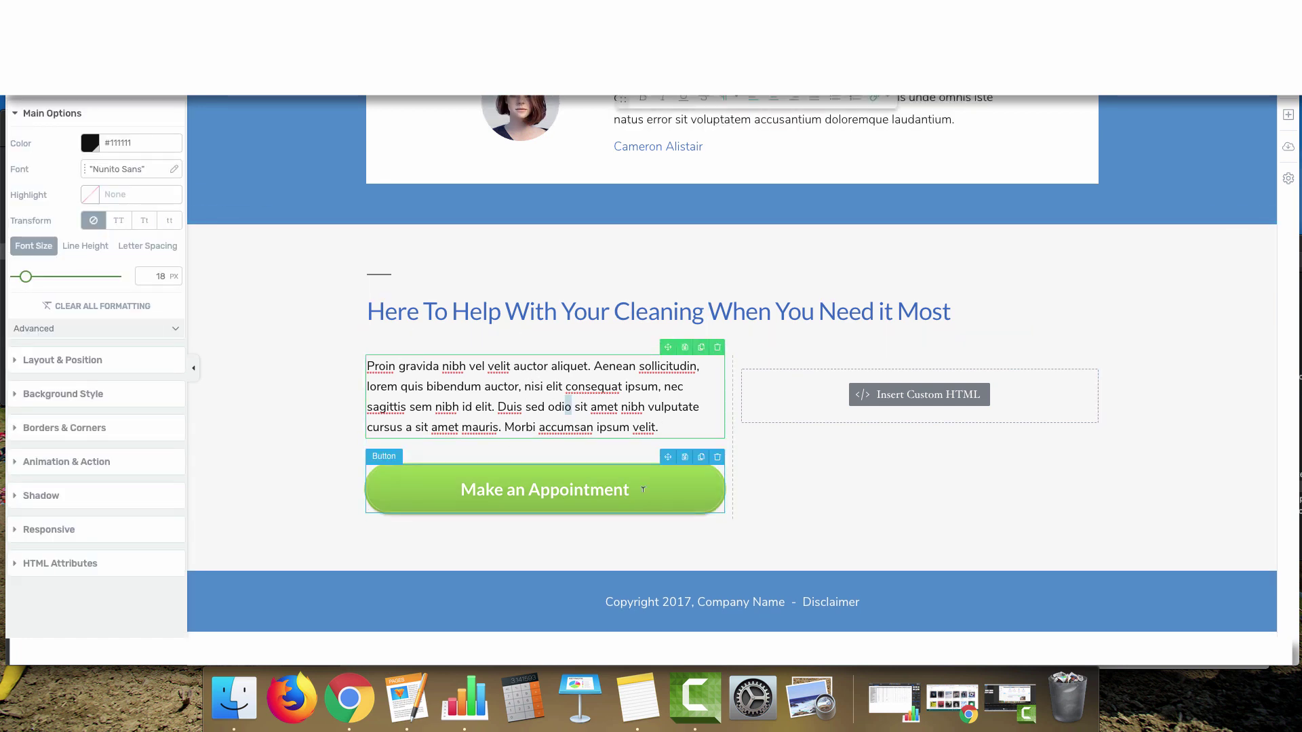
# Insert a new Heading element below the Make an Appointment button
pyautogui.click(407, 509)
pyautogui.click(468, 481)
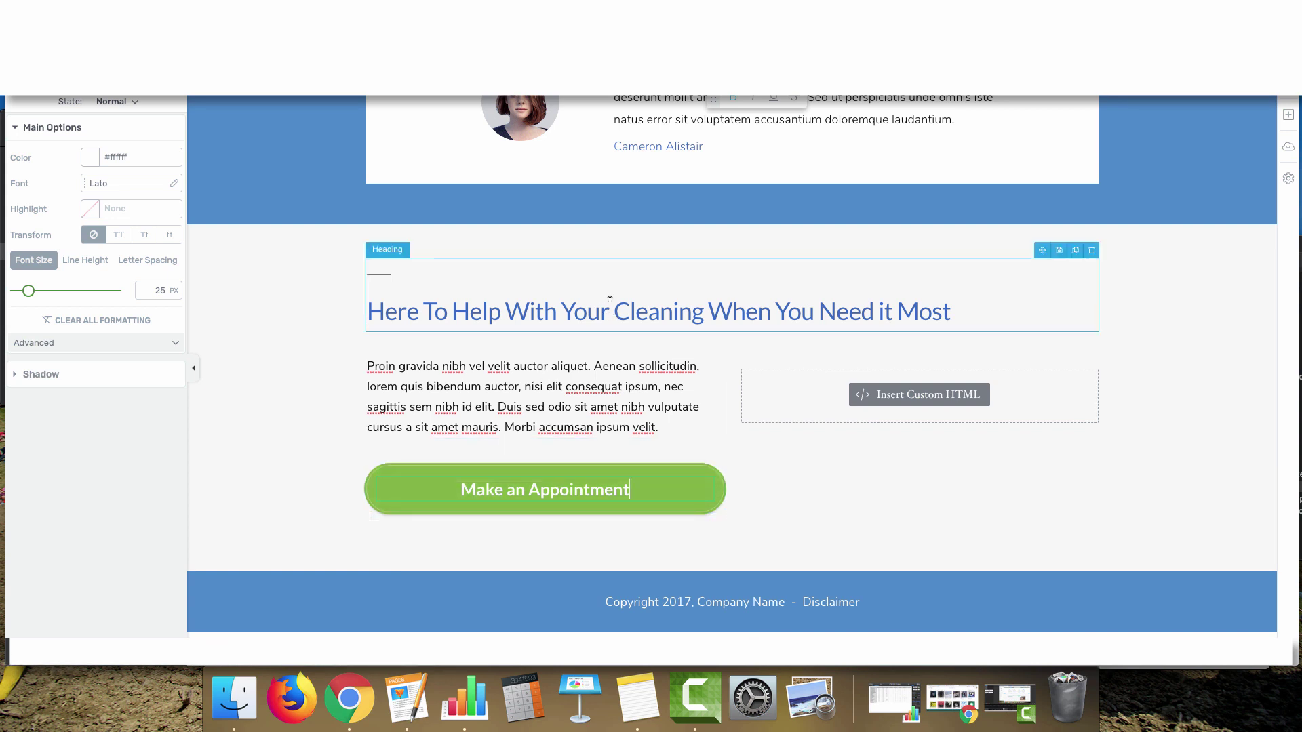
pyautogui.moveTo(1207, 165); pyautogui.dragTo(692, 549)
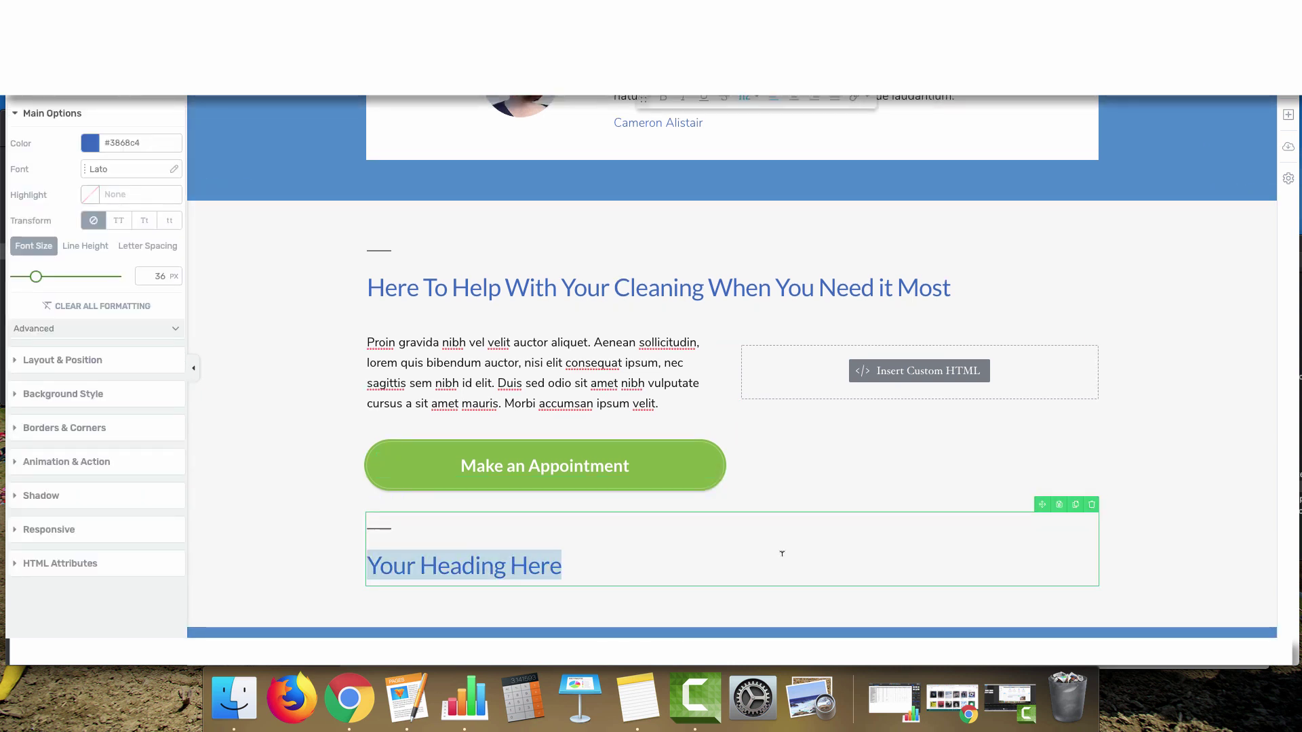
# Make the new heading a centred H3 and begin typing 'CALL US NOW:' with the phone number
pyautogui.click(748, 98)
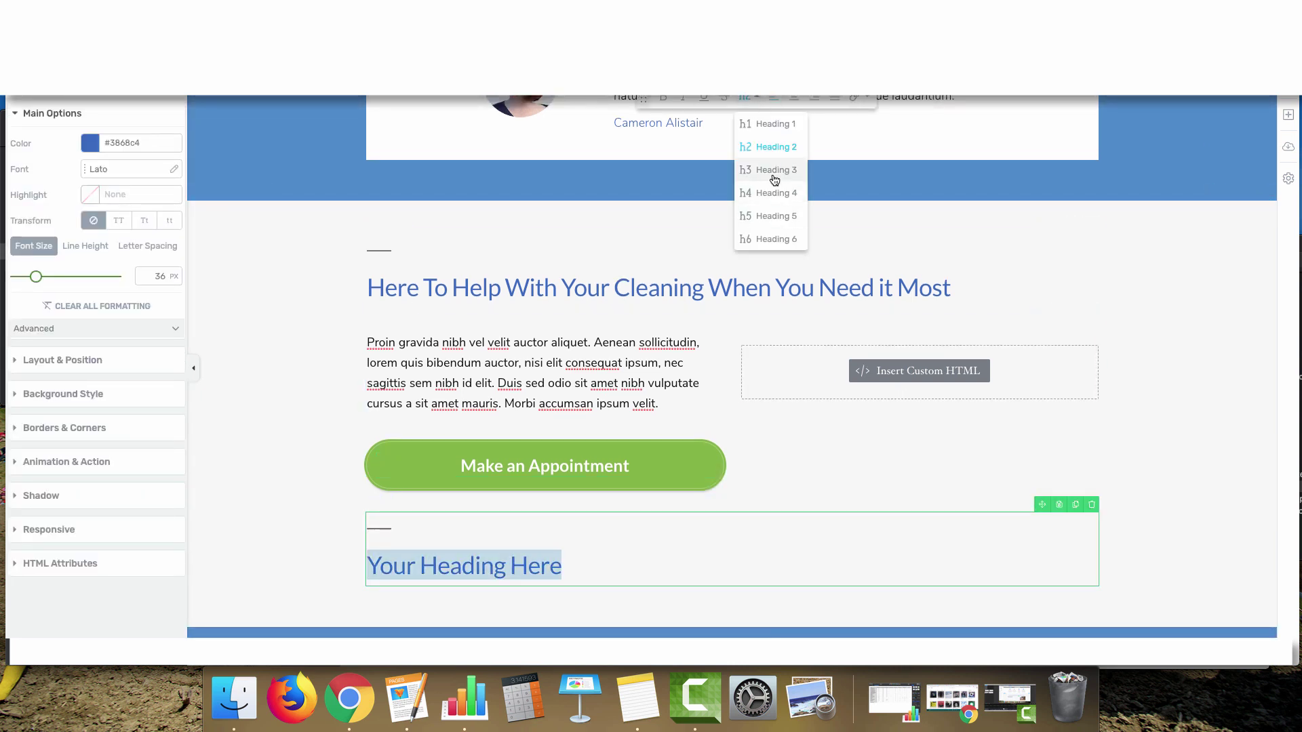
pyautogui.click(774, 180)
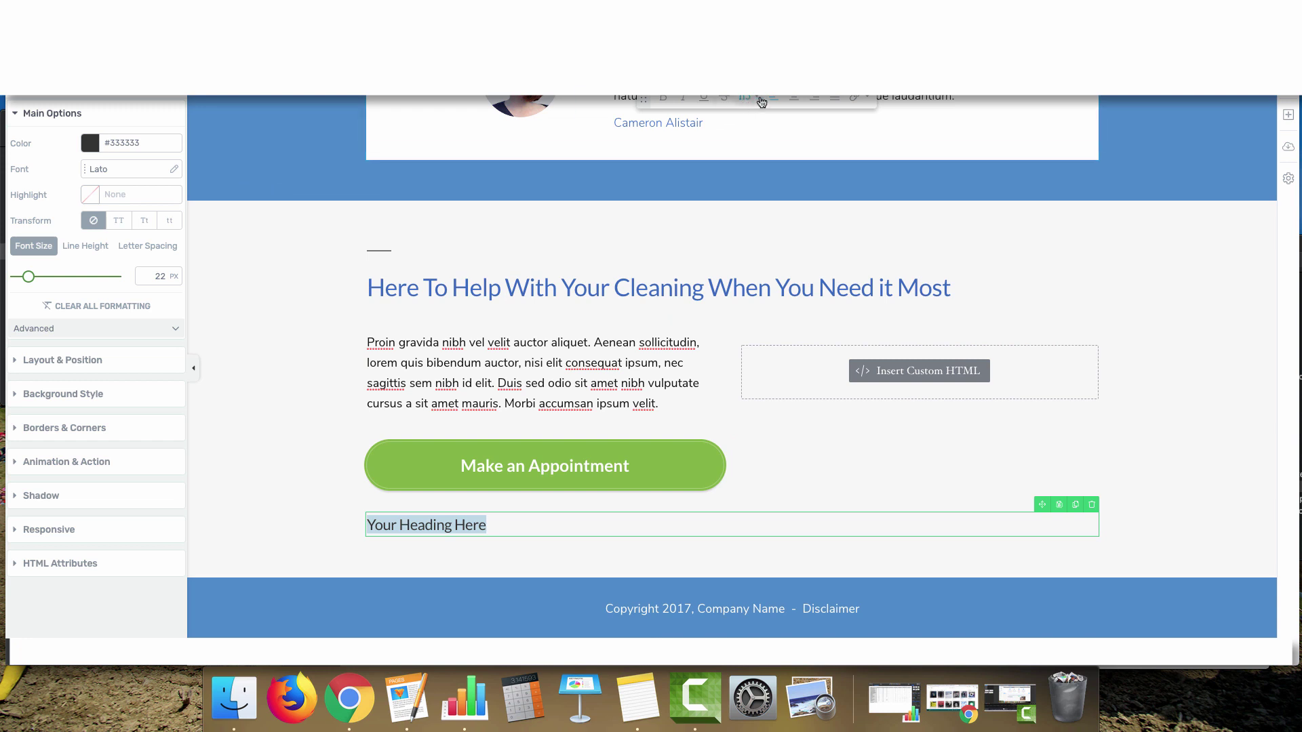
pyautogui.click(794, 98)
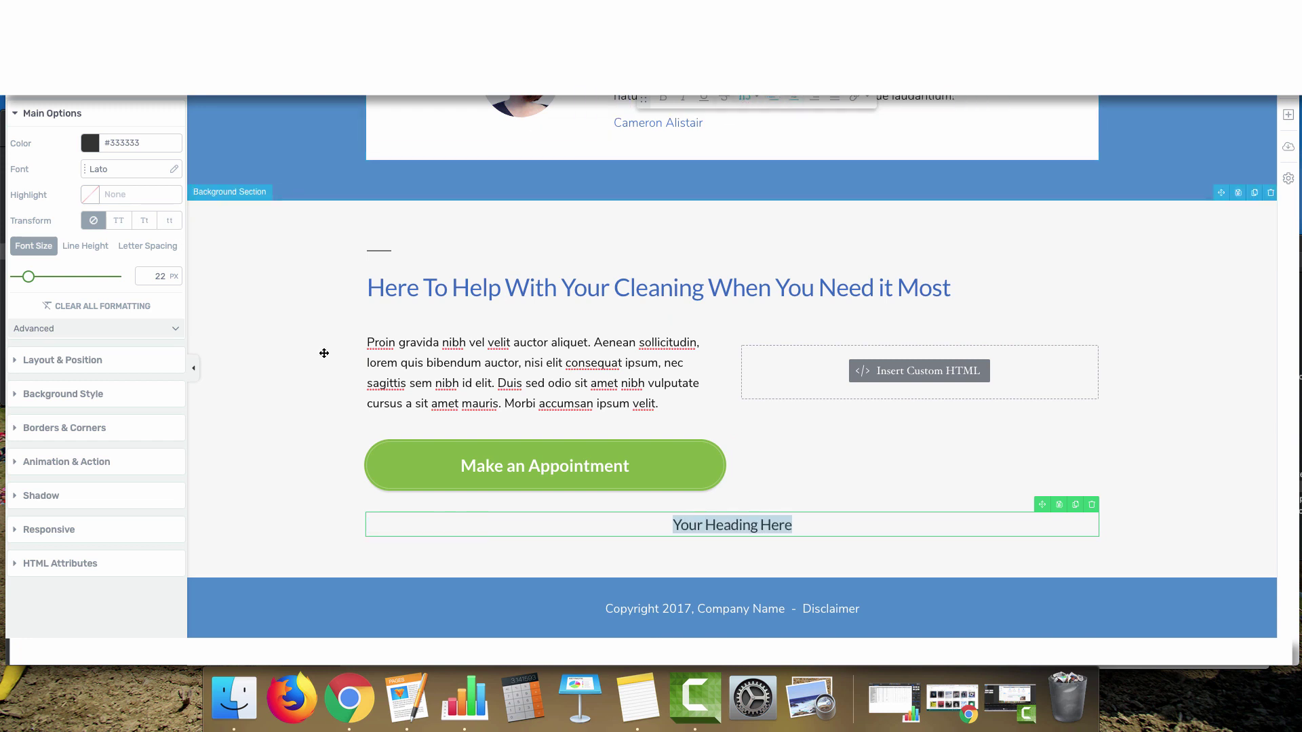
pyautogui.write('CALL US NOW:')
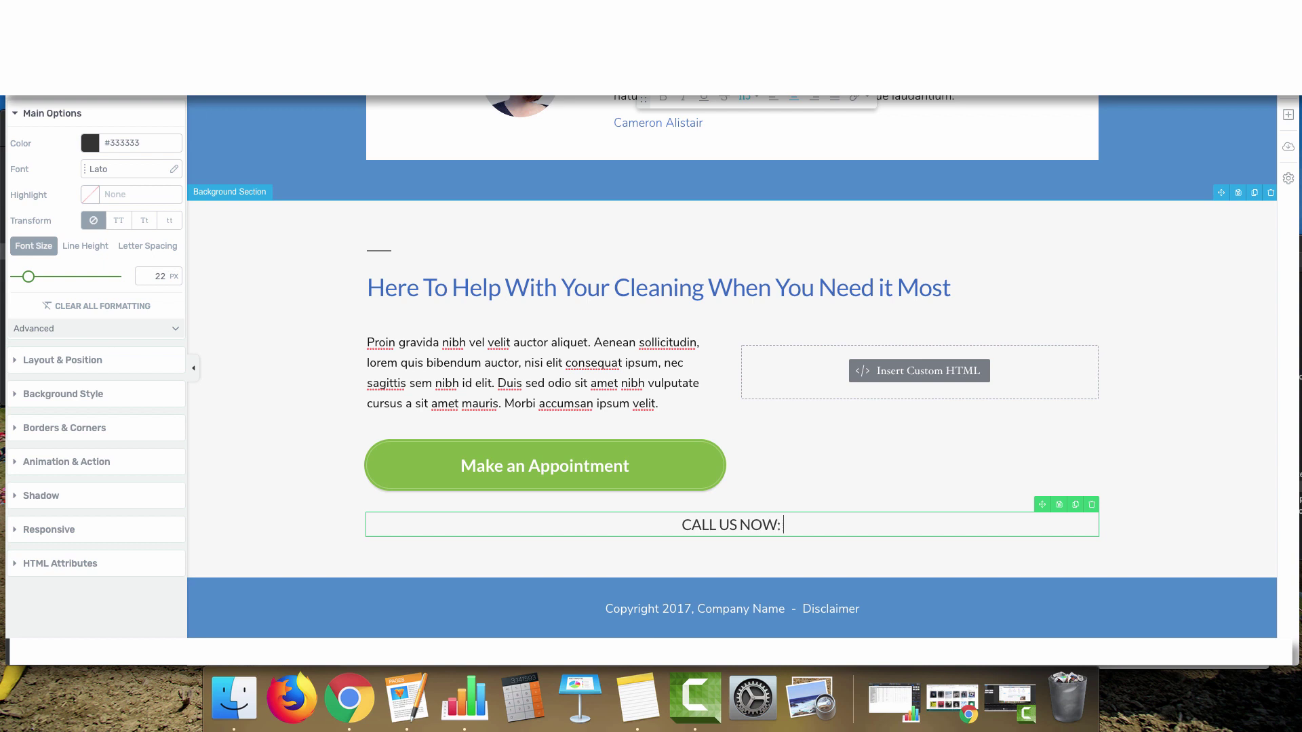
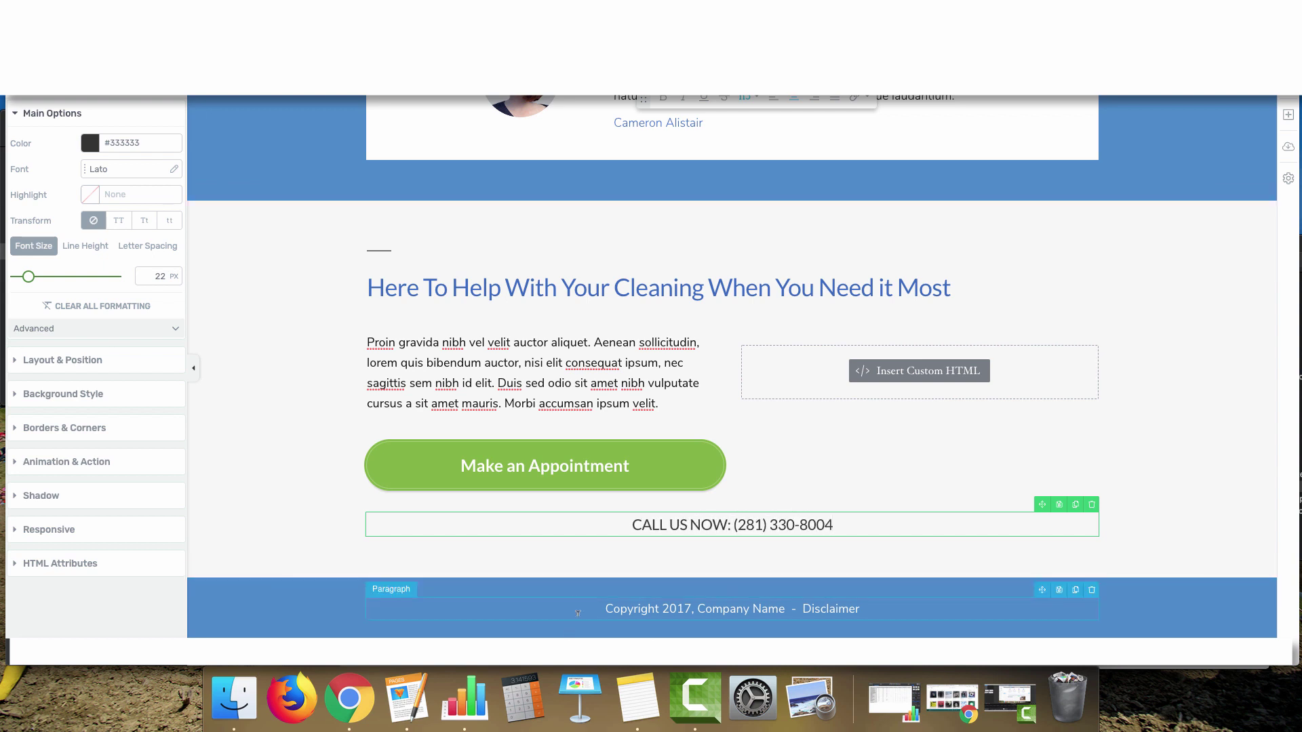
# Finish the heading's phone number and change the footer to '2019 All Rights Reserved'
pyautogui.click(573, 599)
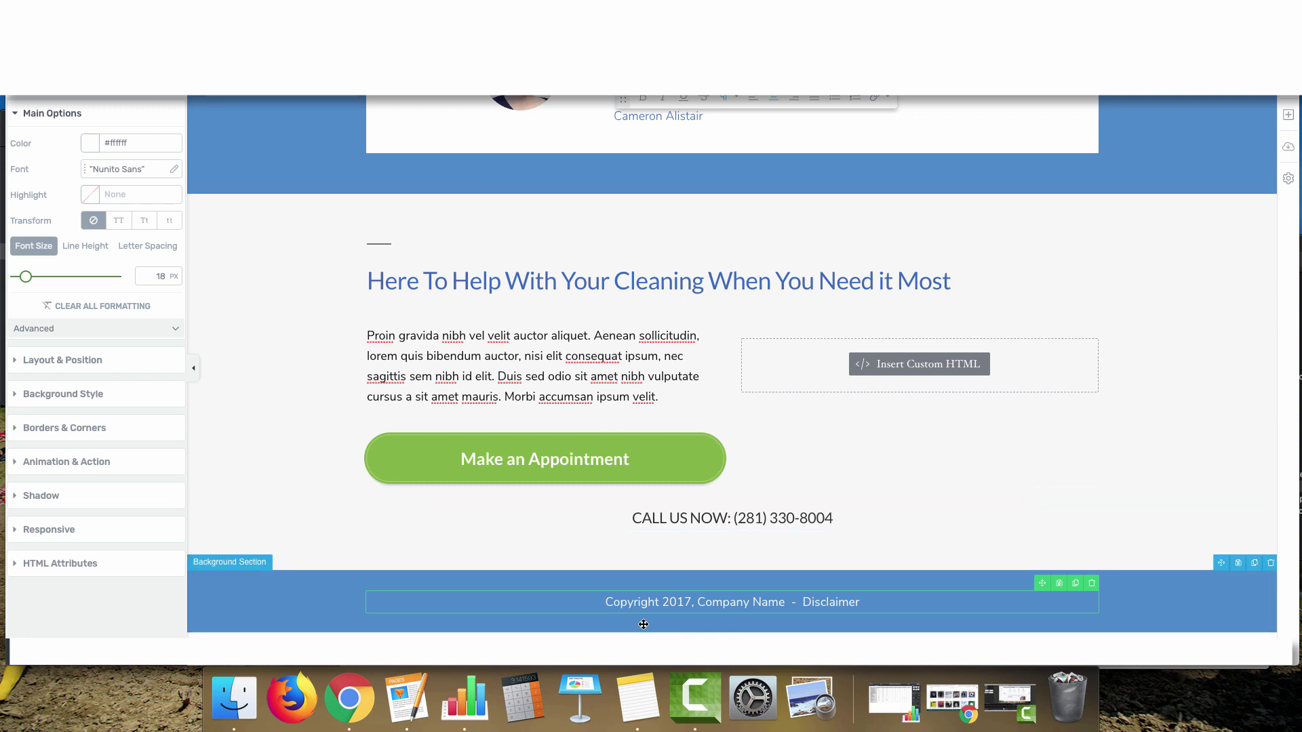
pyautogui.moveTo(684, 602); pyautogui.dragTo(689, 601)
pyautogui.write('9')
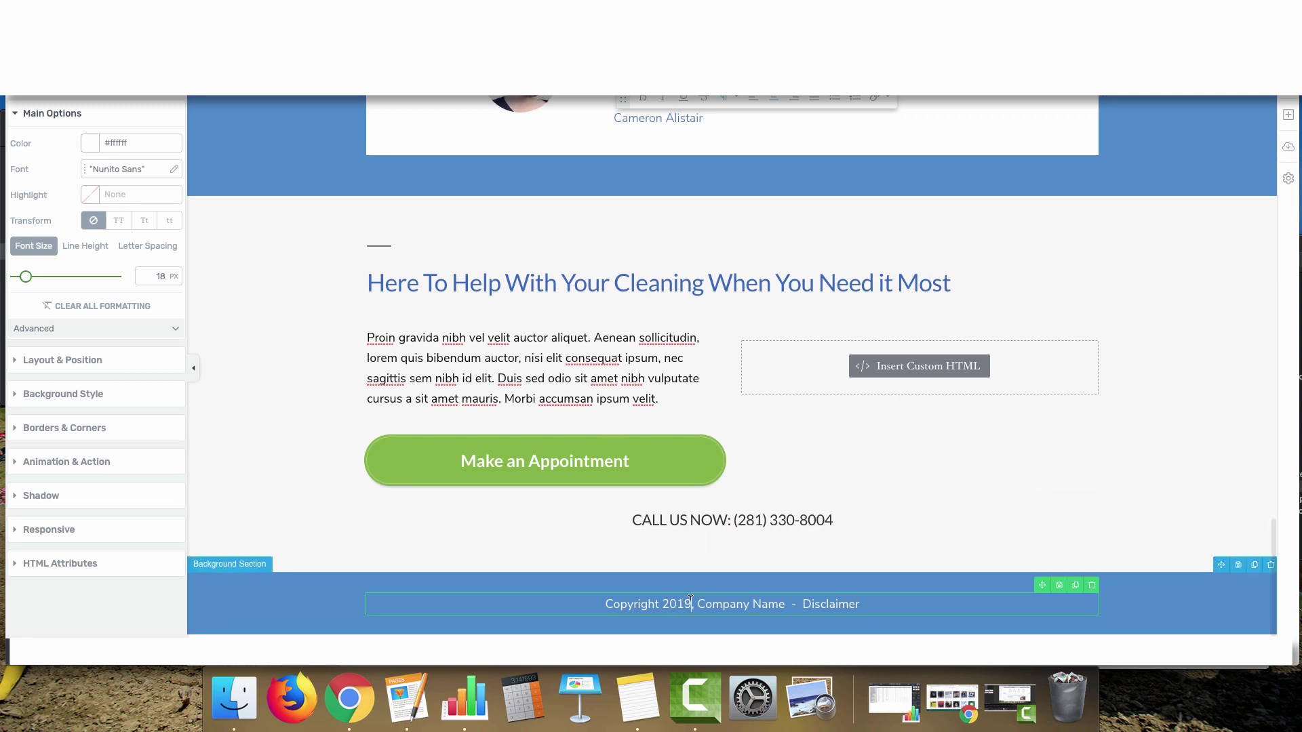
pyautogui.press('super+Right')
pyautogui.hotkey('alt', 'BackSpace')
pyautogui.write('All Rights Reservice')
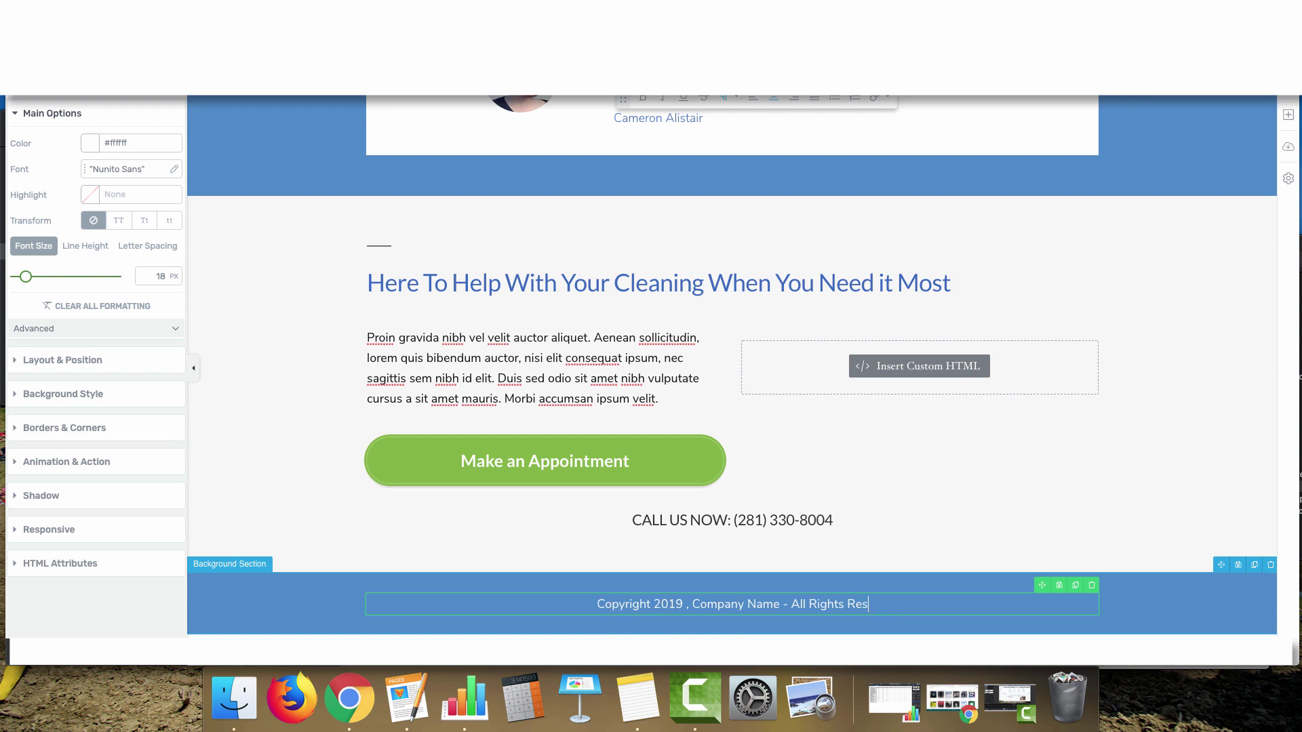
pyautogui.press('BackSpace')
pyautogui.press('BackSpace')
pyautogui.press('BackSpace')
pyautogui.write('ed')
# Add the street address and city lines to the footer
pyautogui.press('Return')
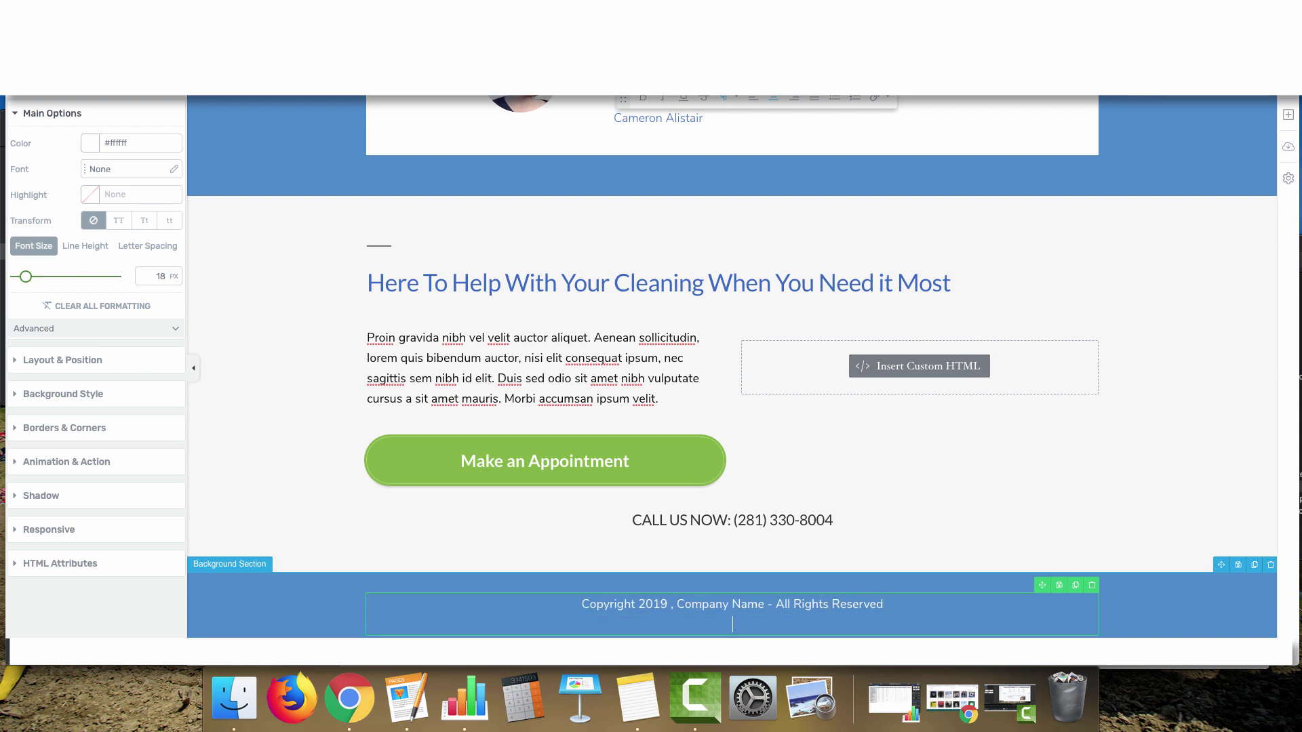
pyautogui.write('124 Your St. N.')
pyautogui.press('Return')
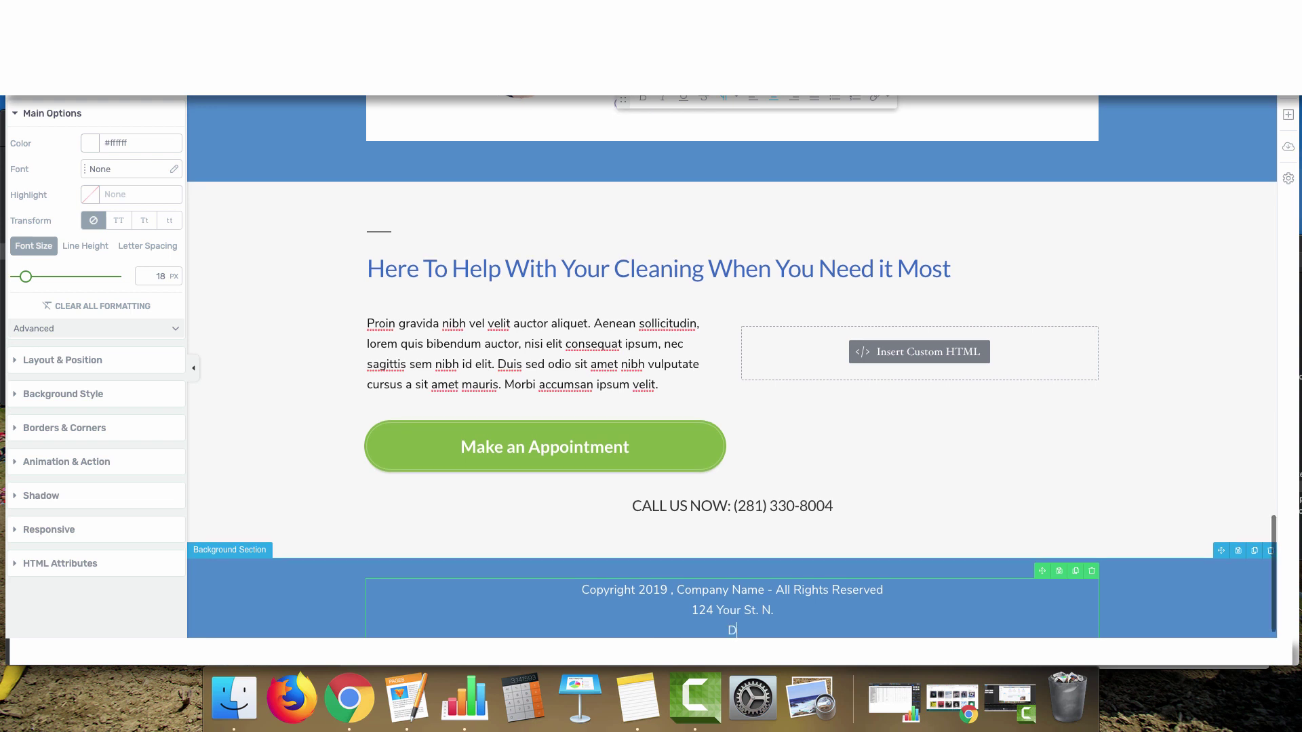
pyautogui.write('Des Moines, IA')
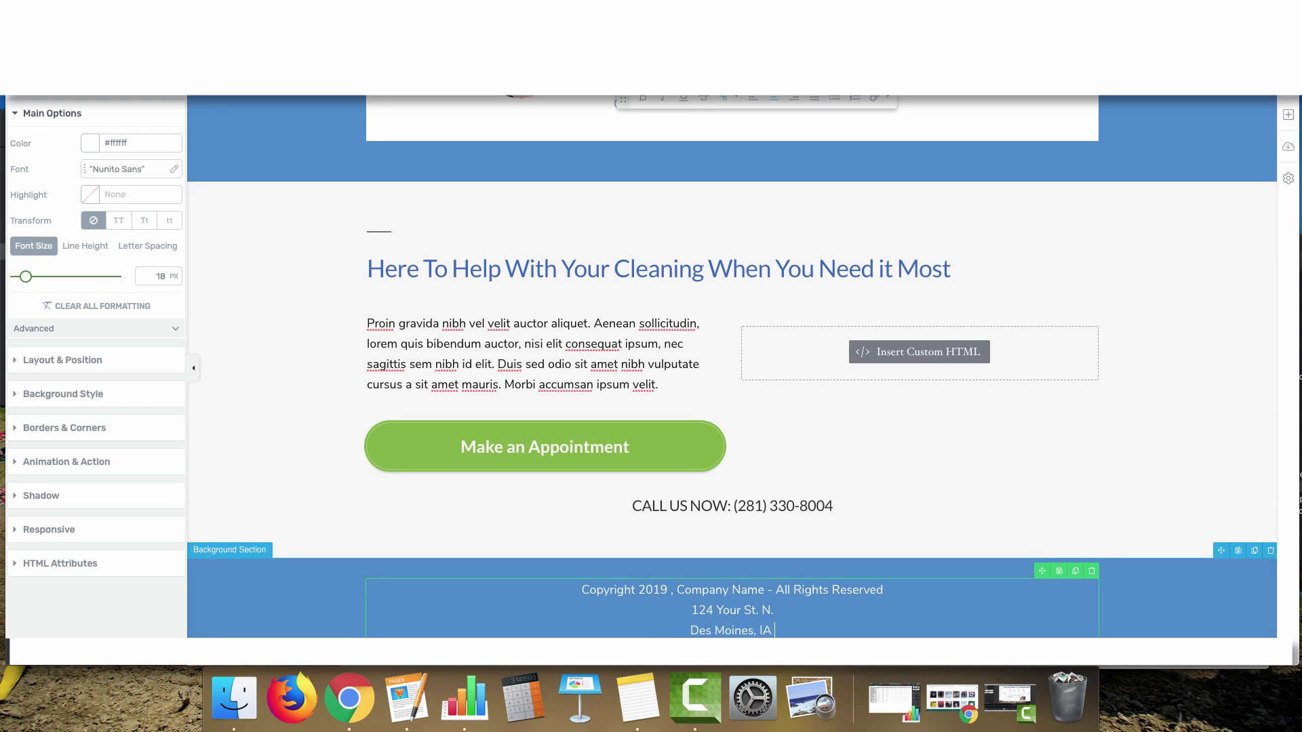
pyautogui.press('Return')
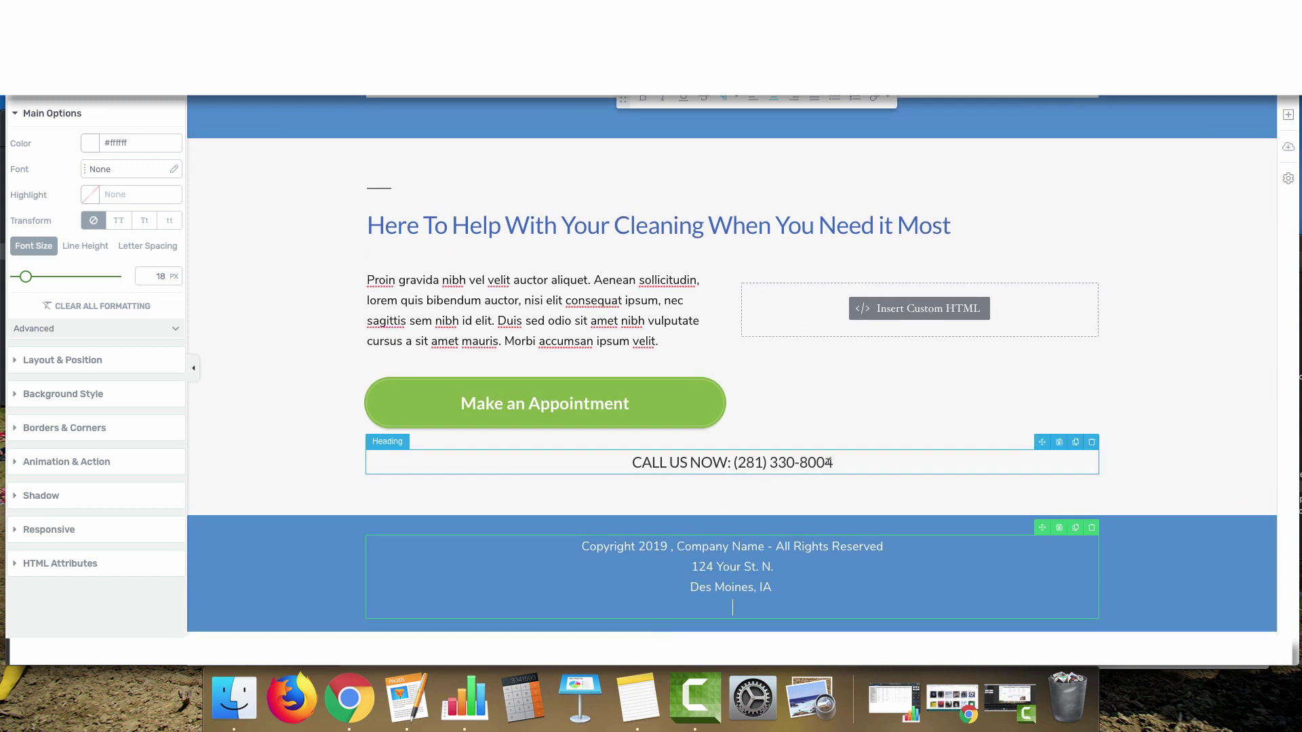
# Copy the phone number from the CALL US NOW heading into the footer
pyautogui.moveTo(833, 462); pyautogui.dragTo(733, 462)
pyautogui.press('super+c')
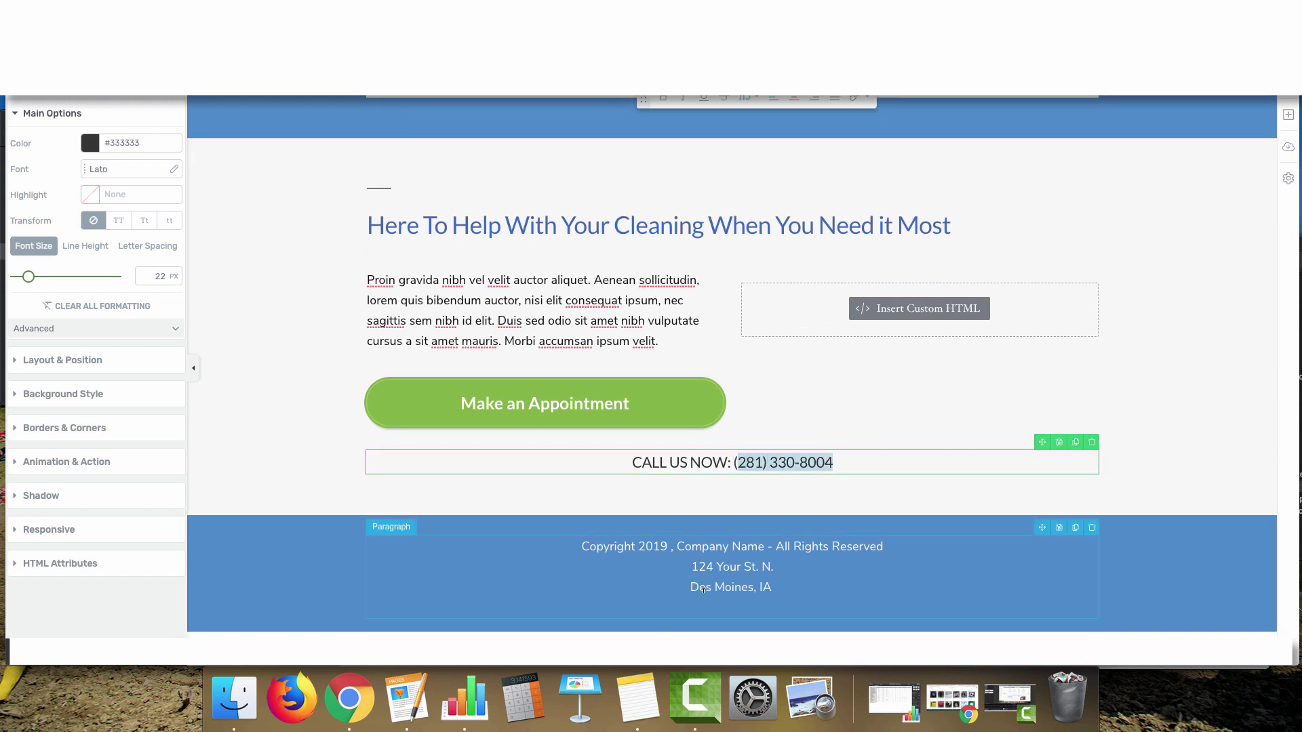
pyautogui.click(742, 587)
pyautogui.press('super+v')
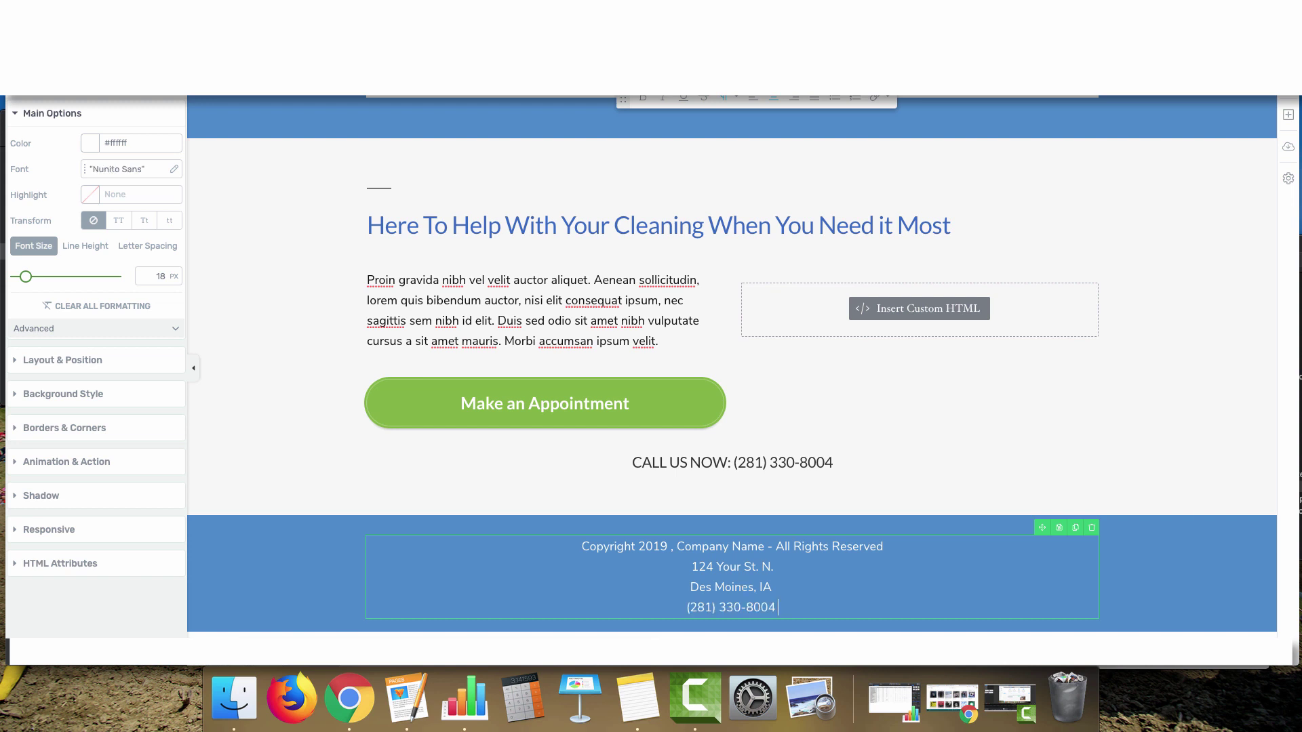
pyautogui.press('Return')
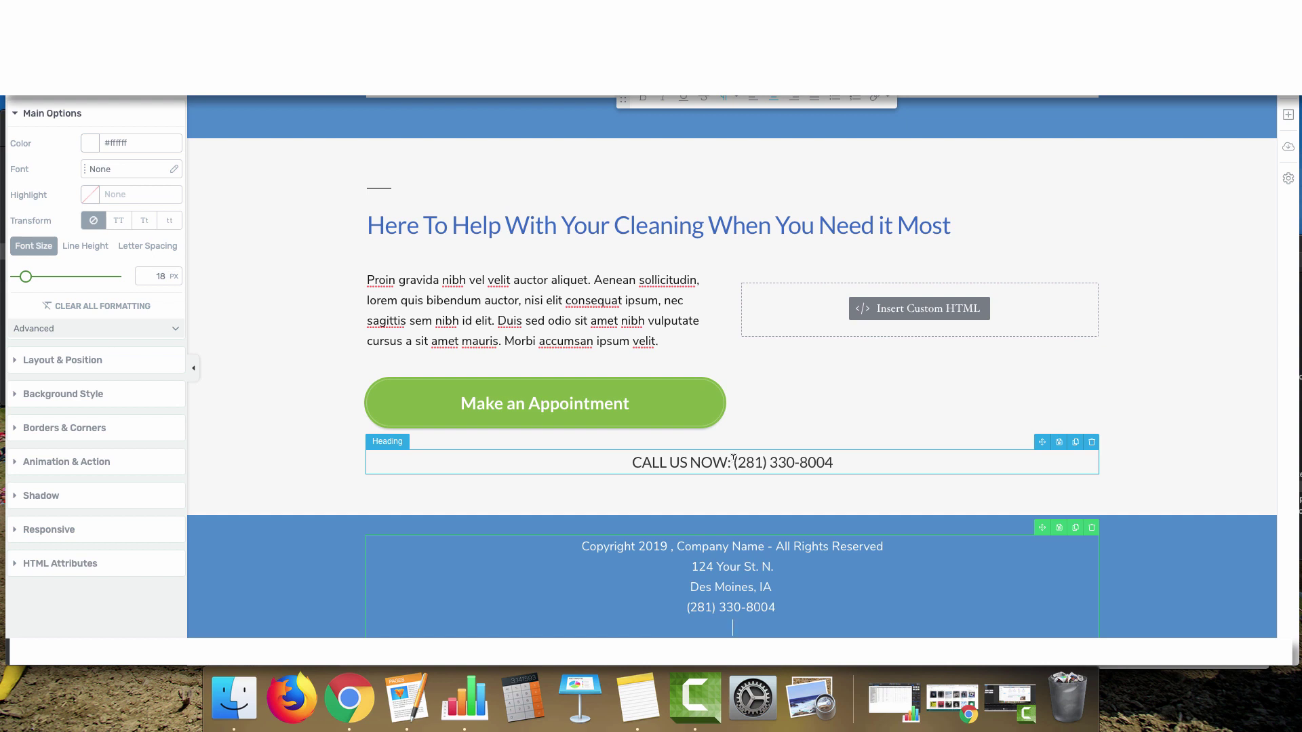
pyautogui.moveTo(735, 462); pyautogui.dragTo(838, 463)
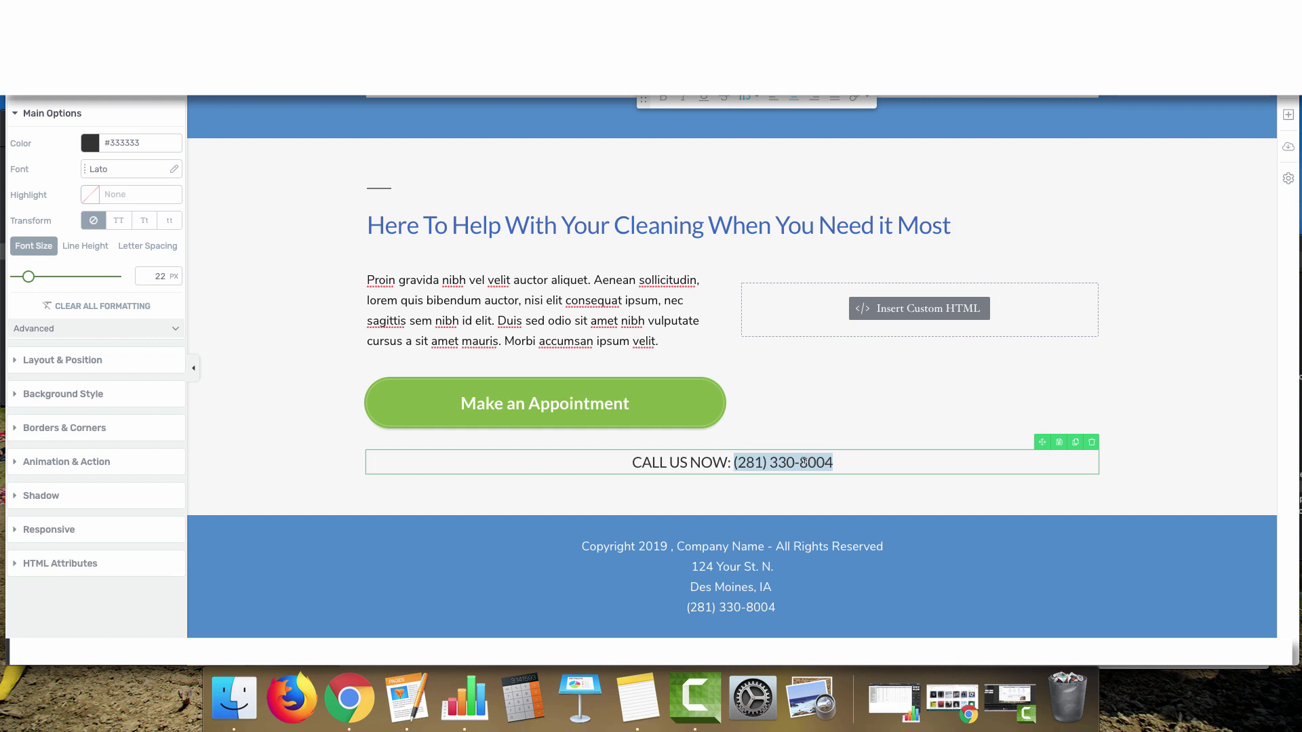
pyautogui.scroll(-1, 773, 602)
pyautogui.click(773, 602)
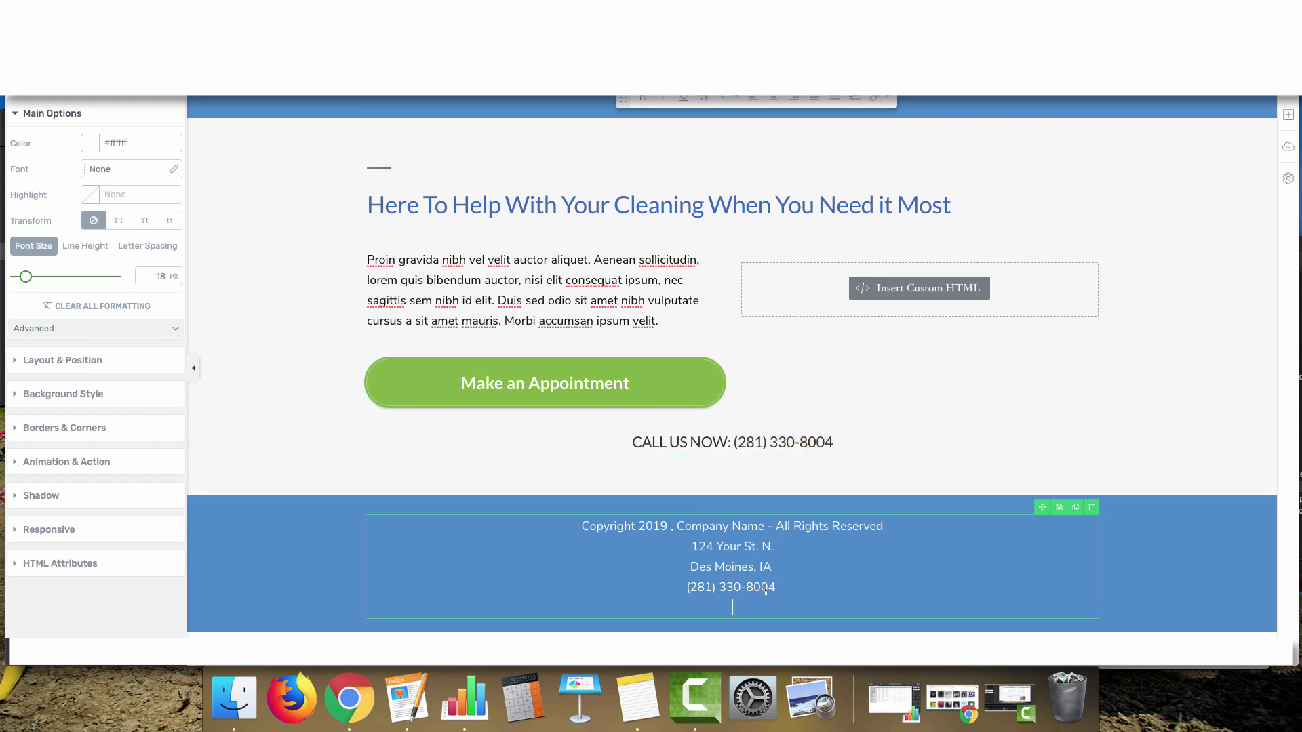
# Add a final footer line reading 'Priavy Policy | Terms of Service'
pyautogui.press('Return')
pyautogui.write('Priavy Policy | T')
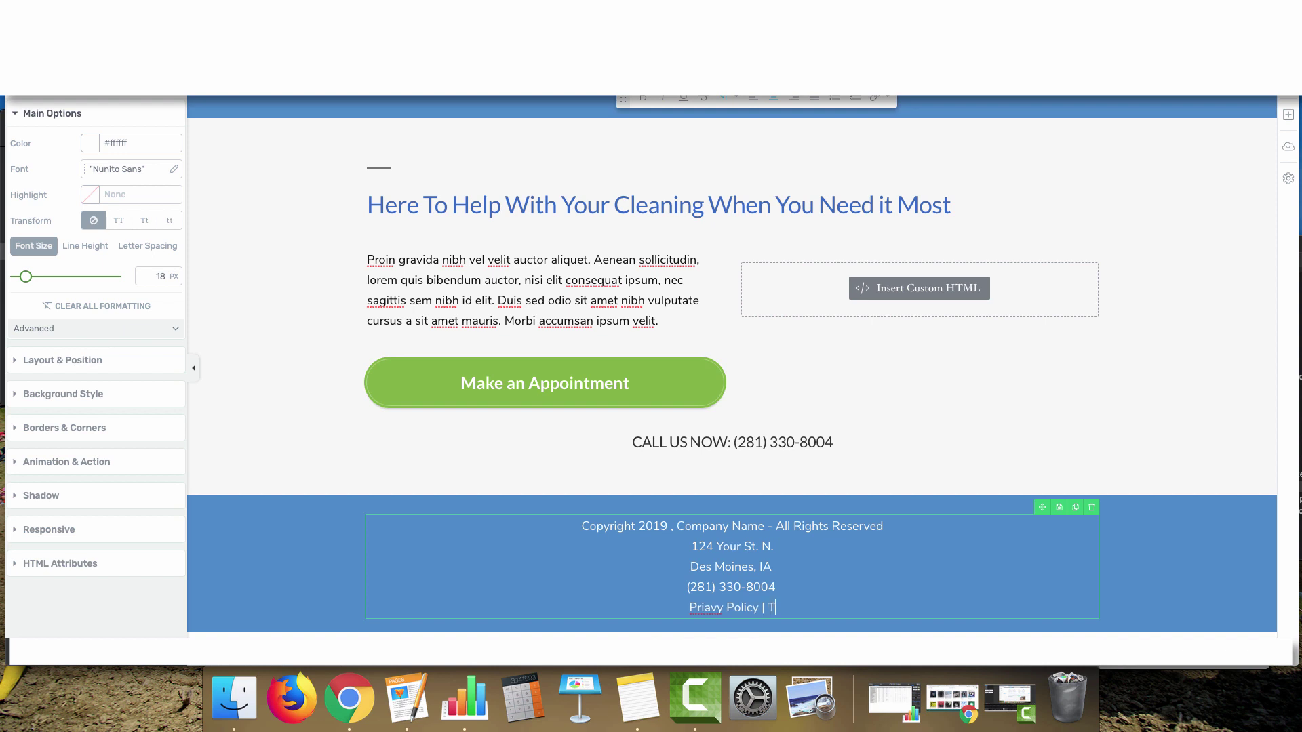
pyautogui.write('erms of Service')
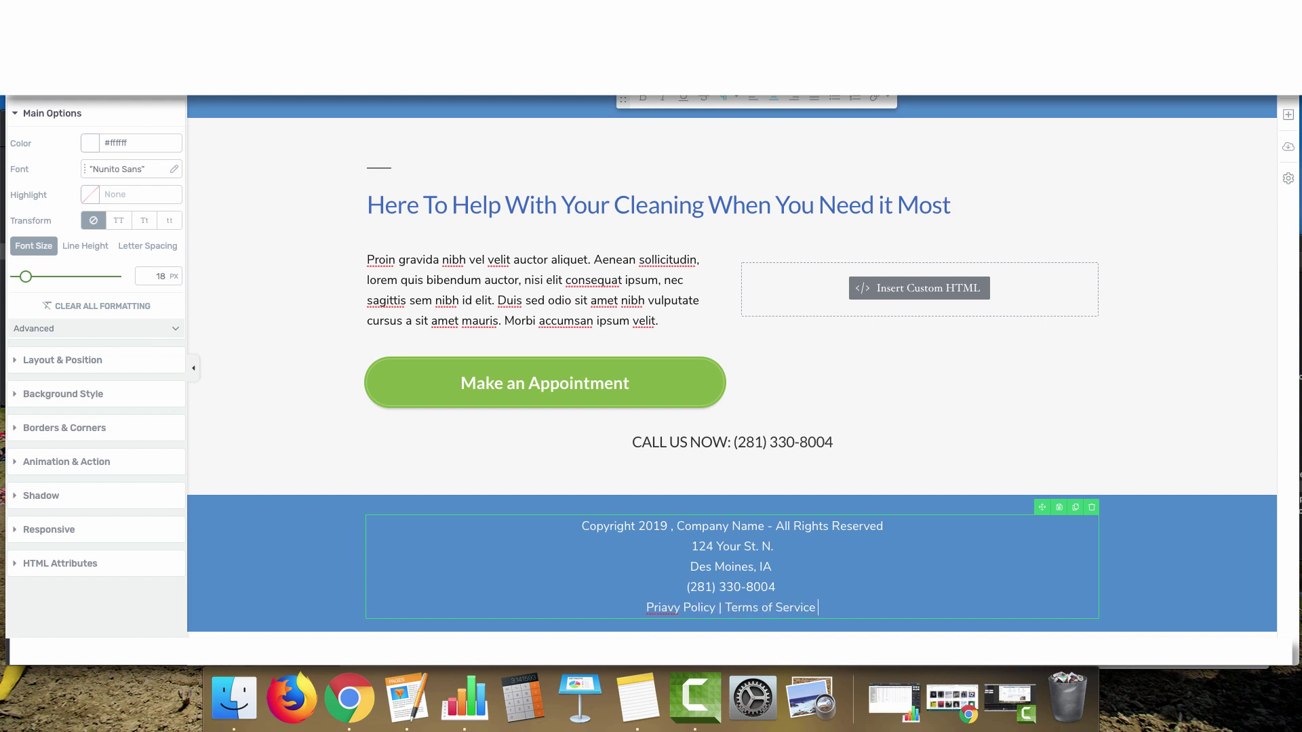
pyautogui.click(725, 607)
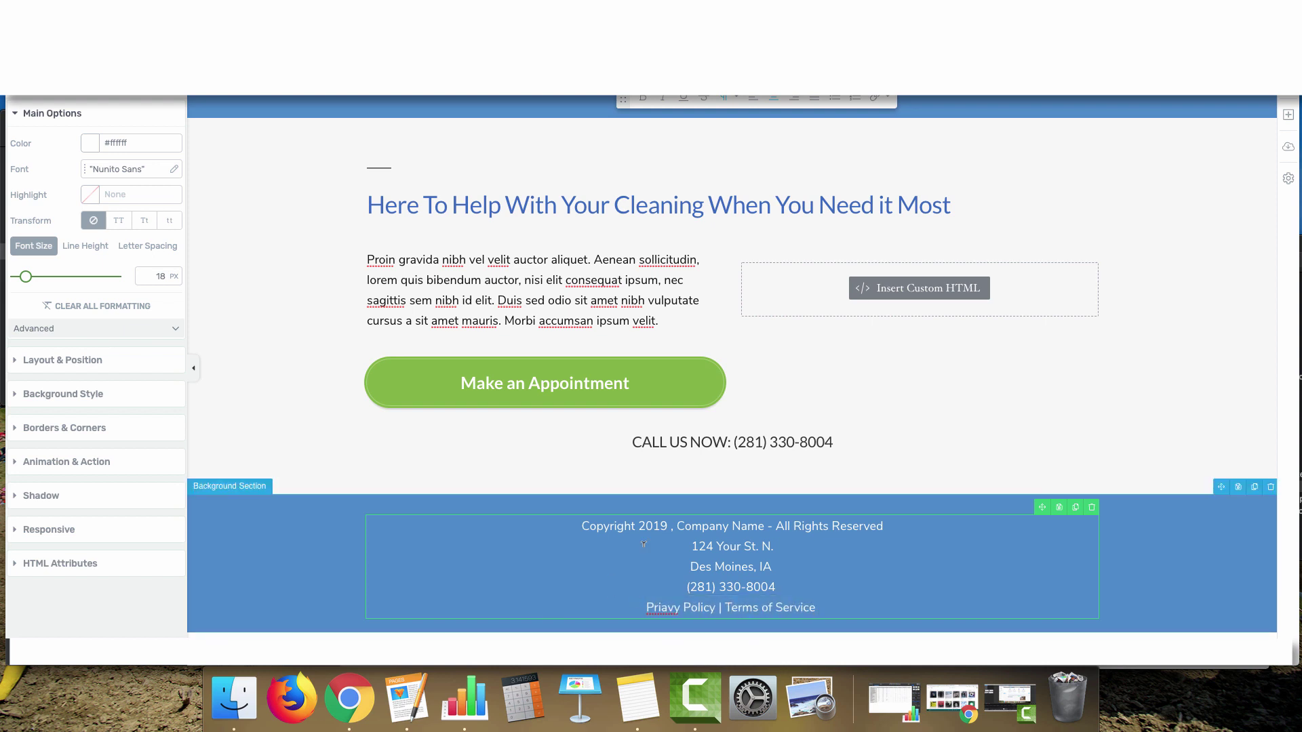
pyautogui.scroll(10, 441, 529)
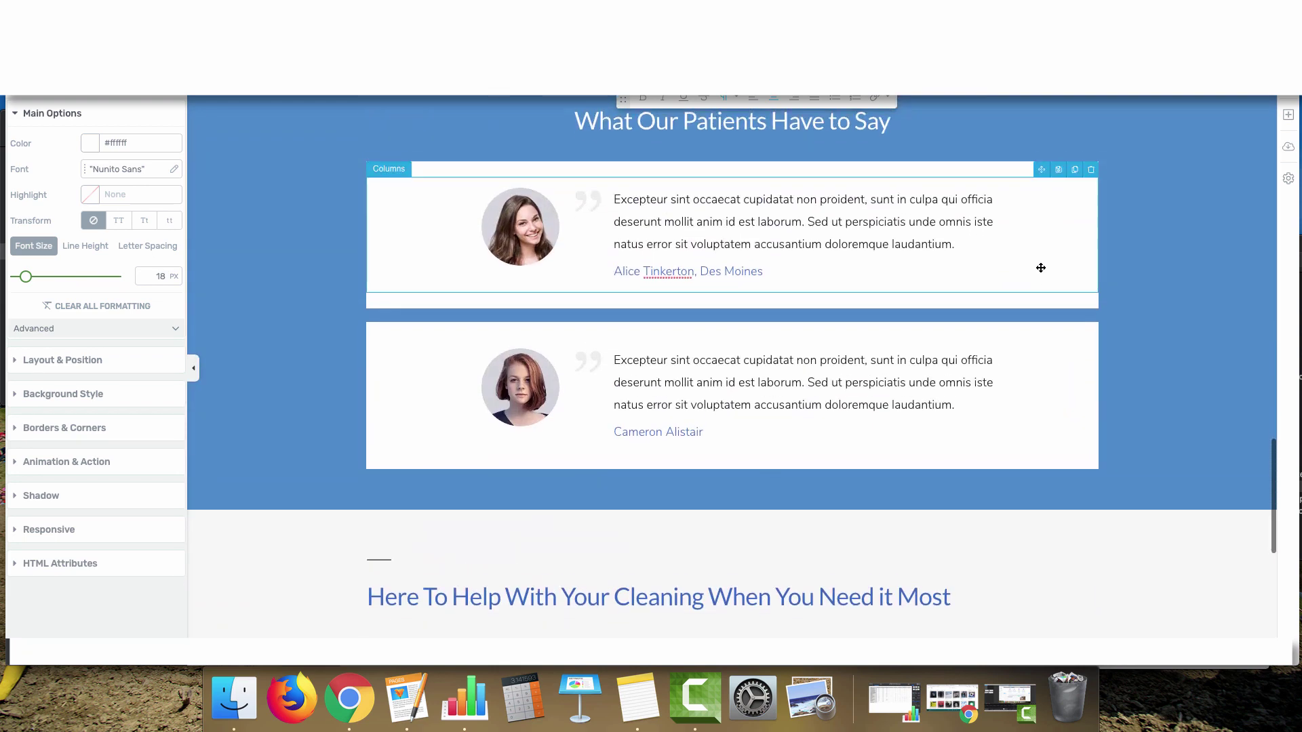
pyautogui.click(1285, 182)
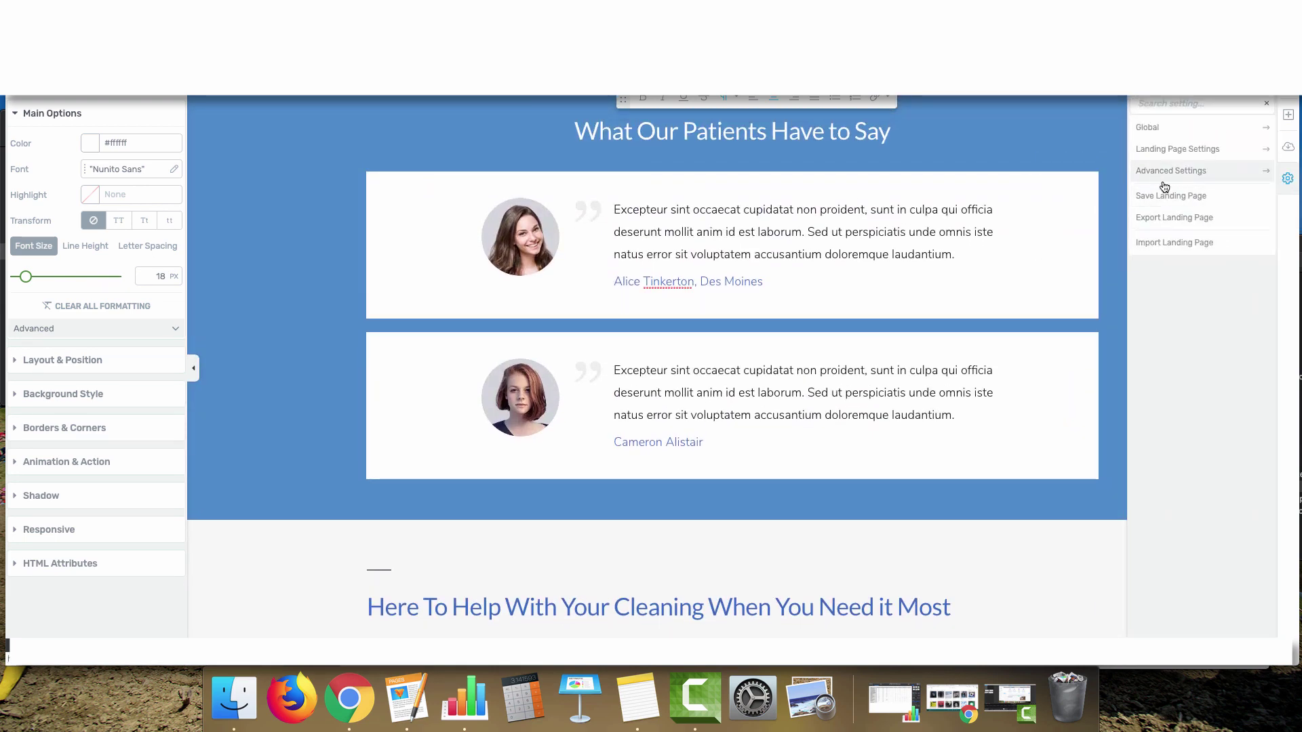
pyautogui.click(1288, 147)
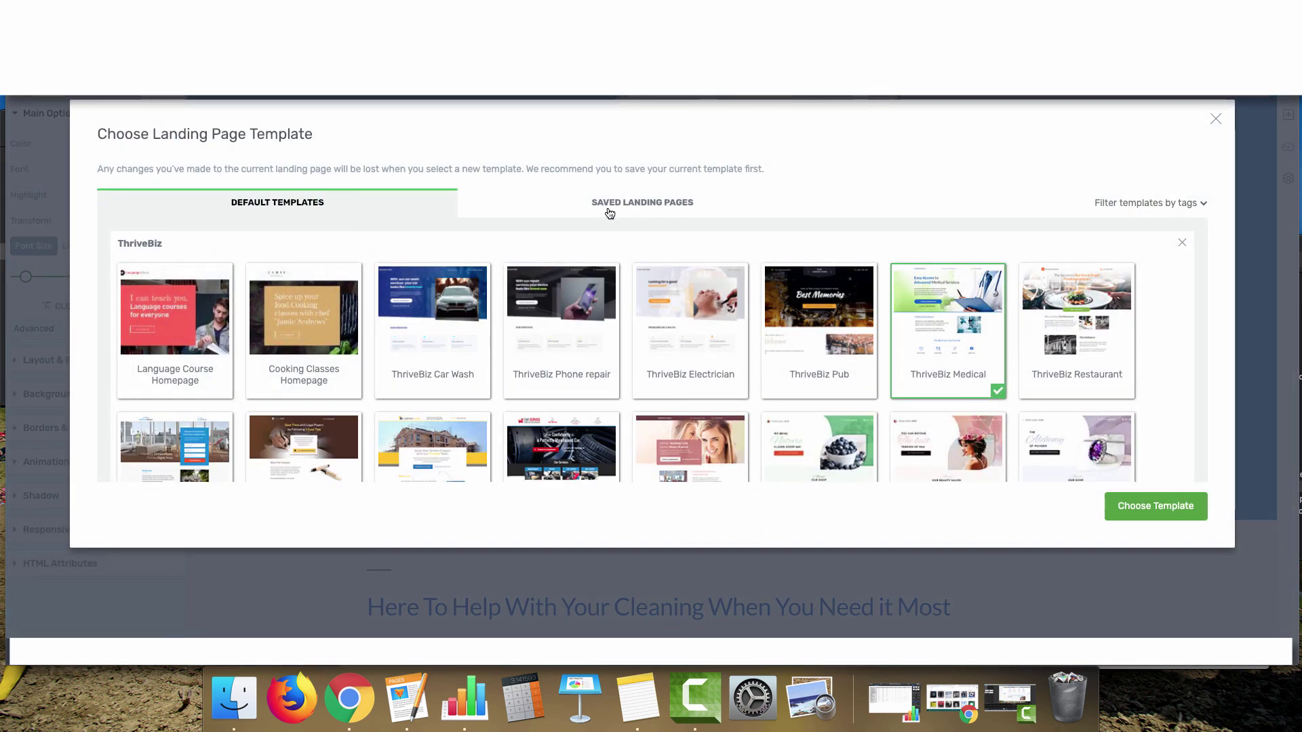
pyautogui.click(661, 205)
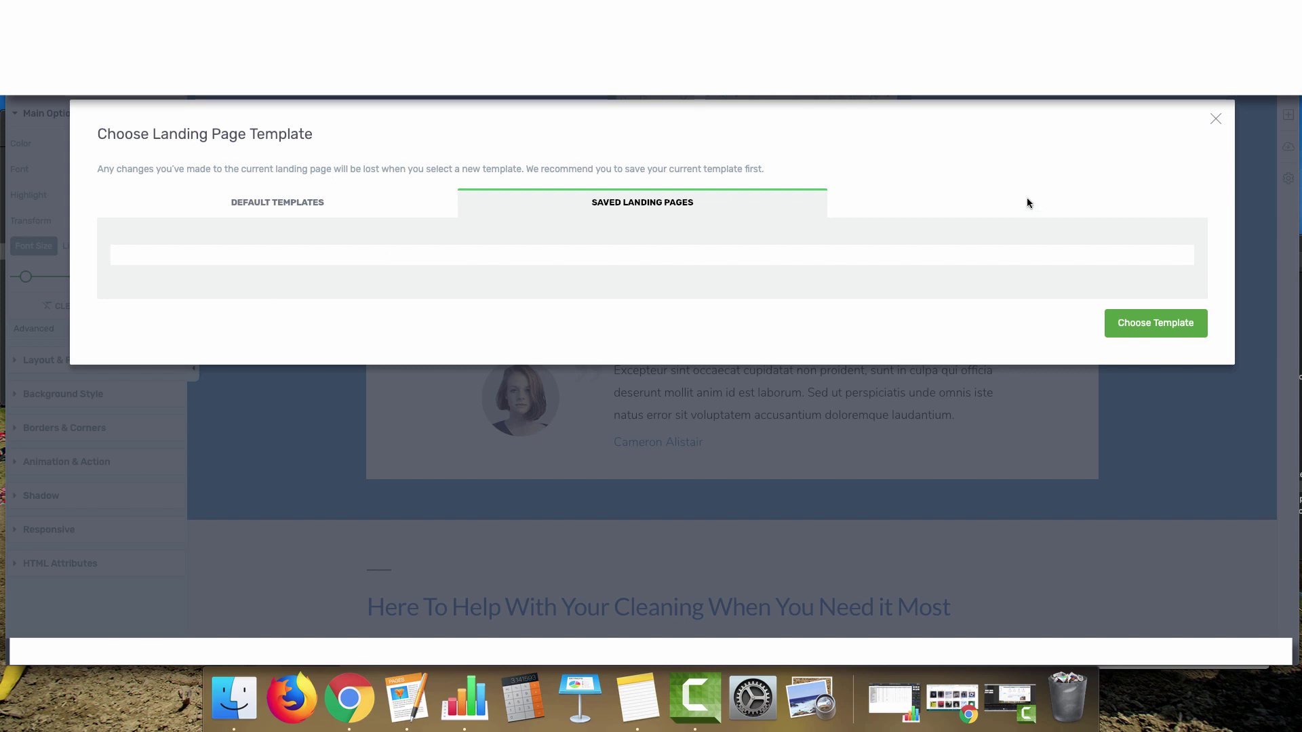
pyautogui.click(1213, 120)
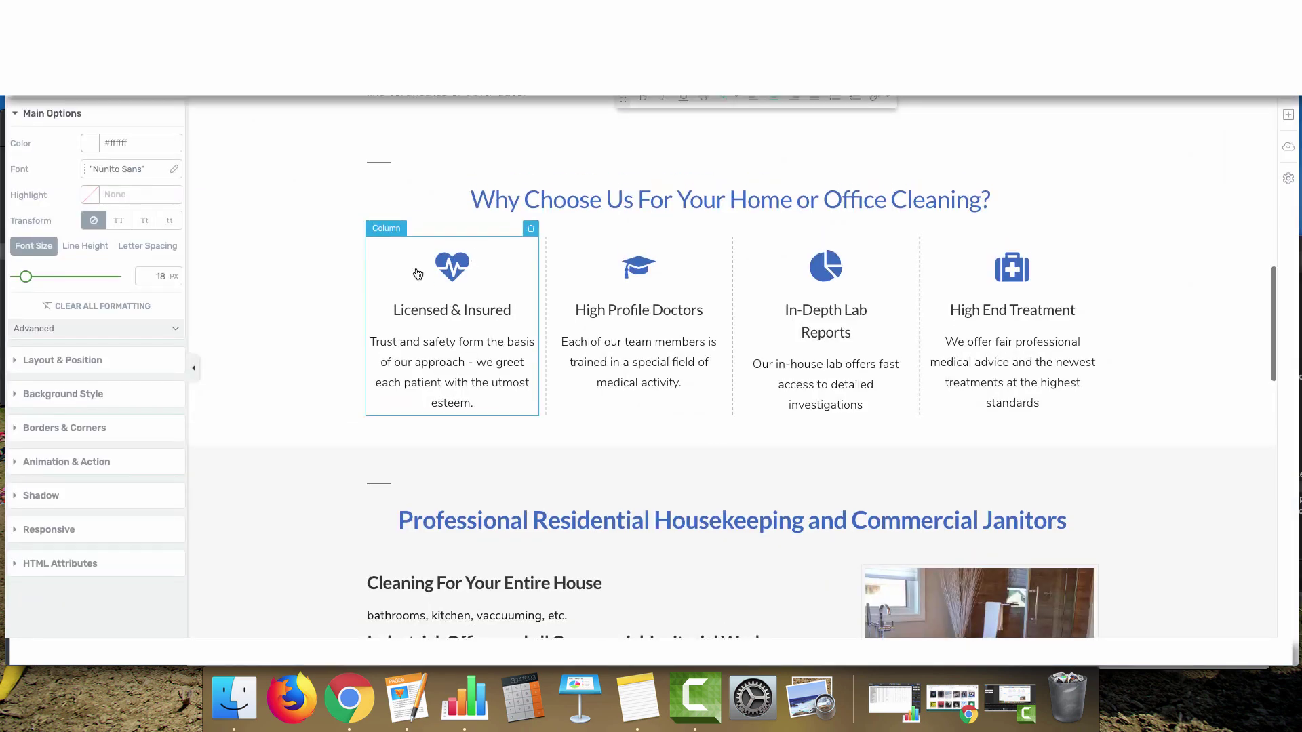
pyautogui.scroll(5, 383, 270)
pyautogui.scroll(10, 383, 270)
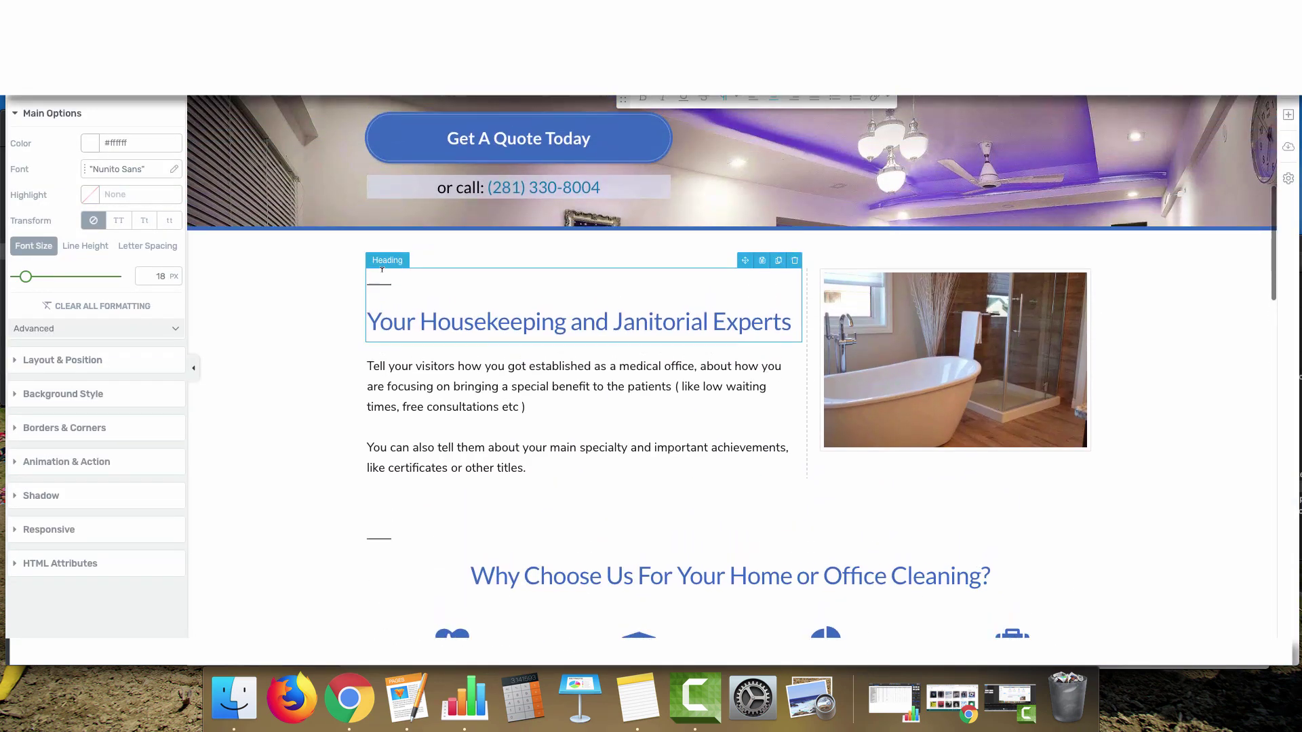
pyautogui.scroll(1, 382, 269)
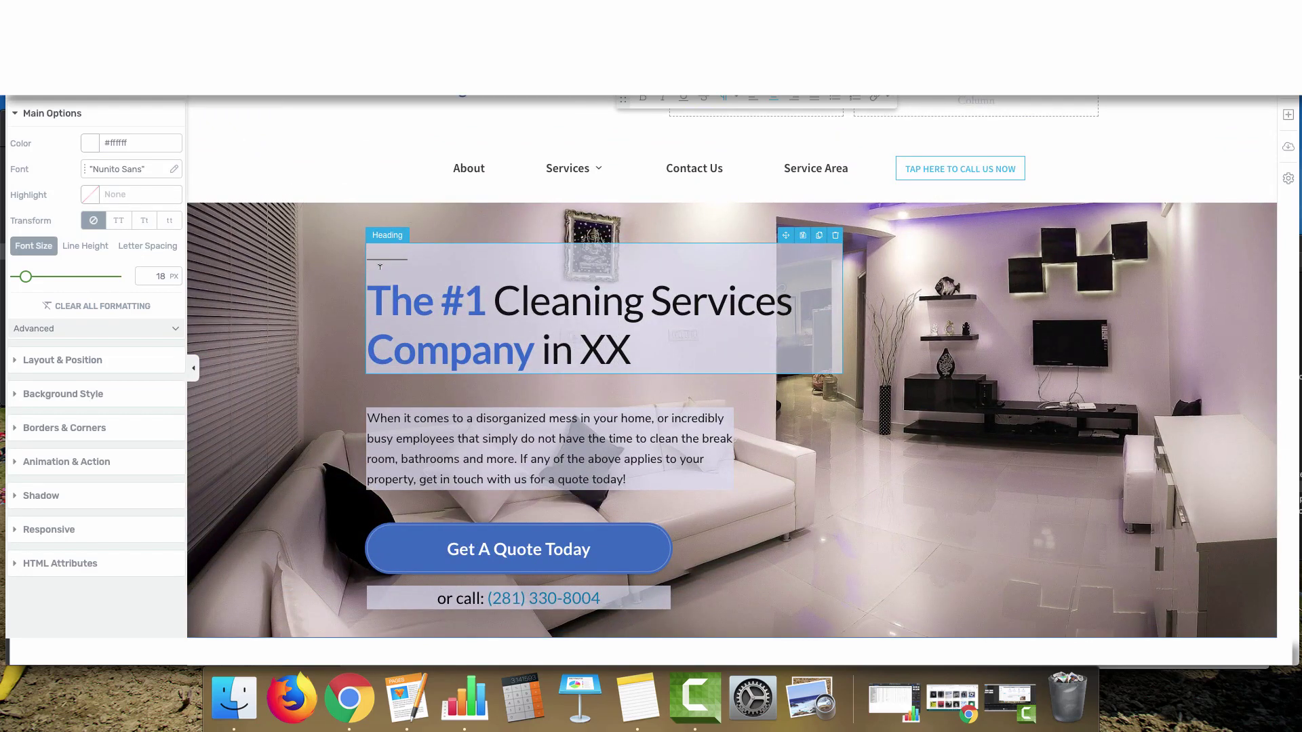
pyautogui.scroll(-5, 370, 281)
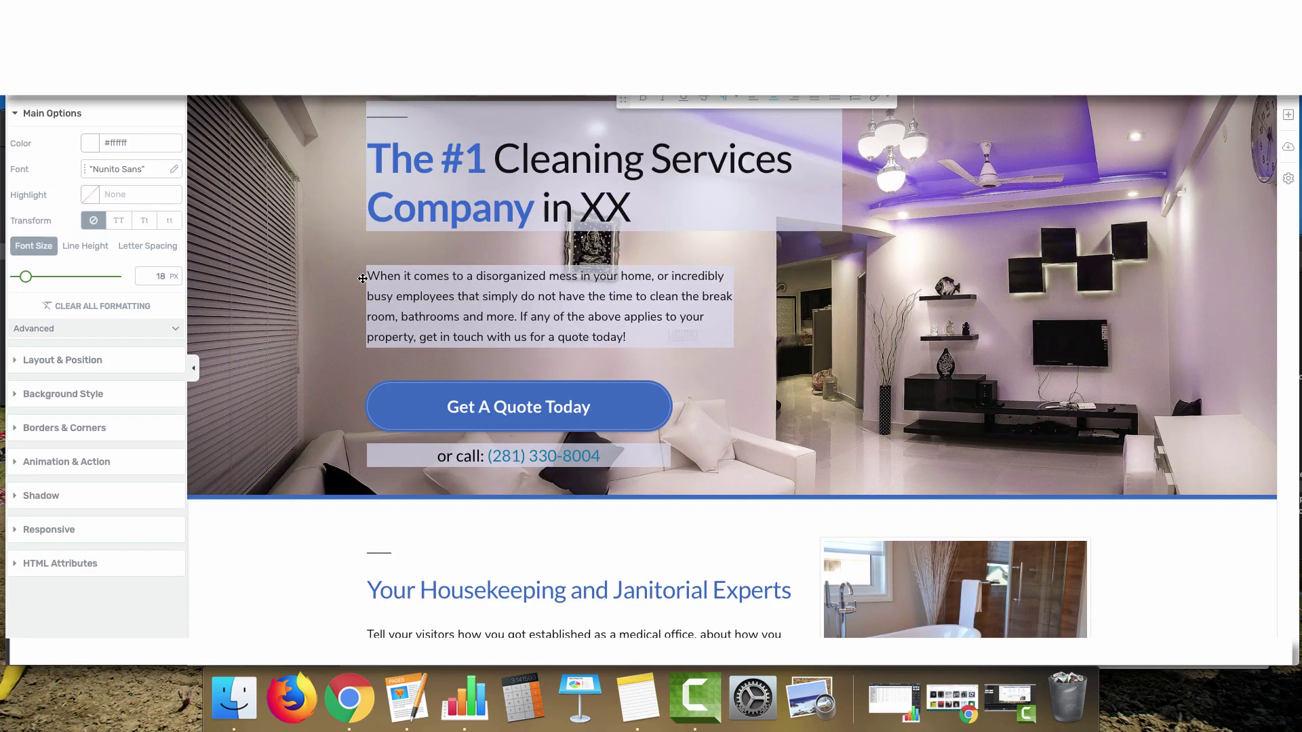